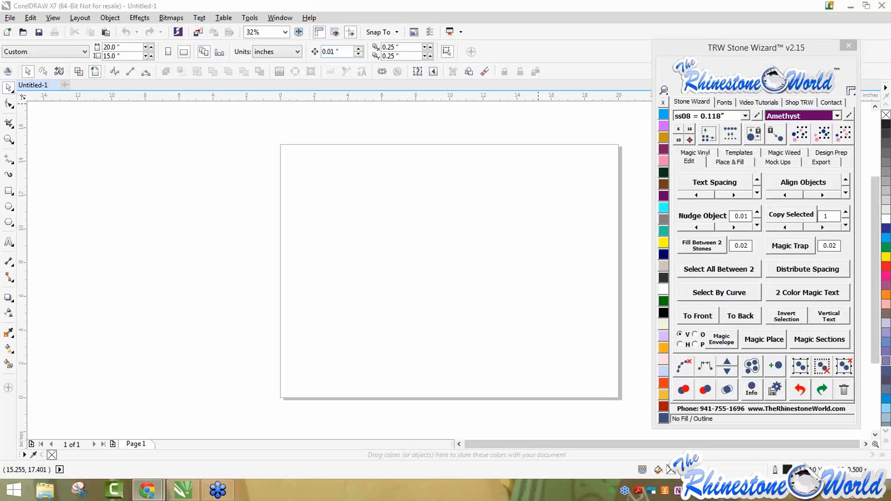
Switch to the browser and open the Rhinestone True-Type Fonts category for sizes between 1.6" and 2"
{"action": "left_click_drag", "start_coordinate": [0, 18], "coordinate": [441, 37]}
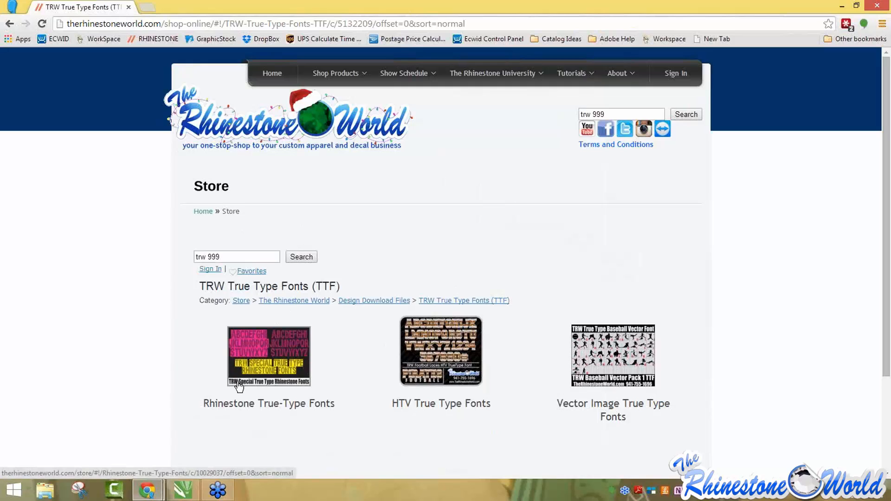
{"action": "scroll", "coordinate": [241, 380], "scroll_direction": "down", "scroll_amount": 2}
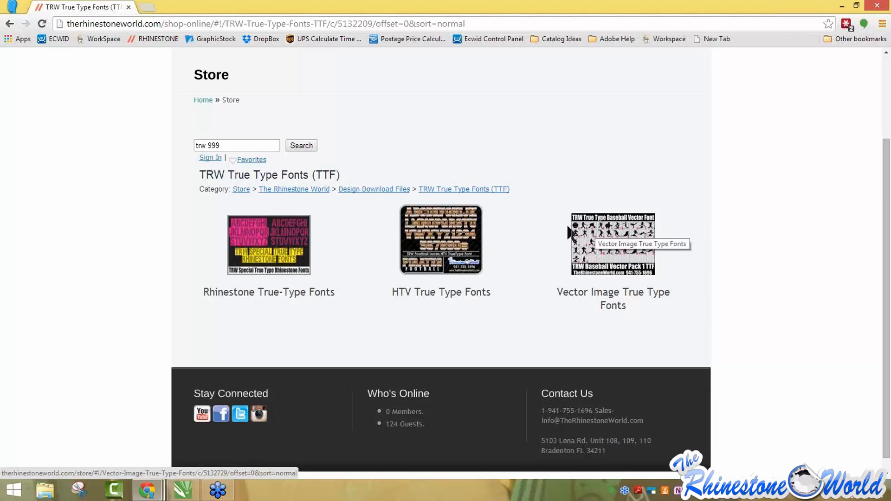
{"action": "left_click", "coordinate": [290, 261]}
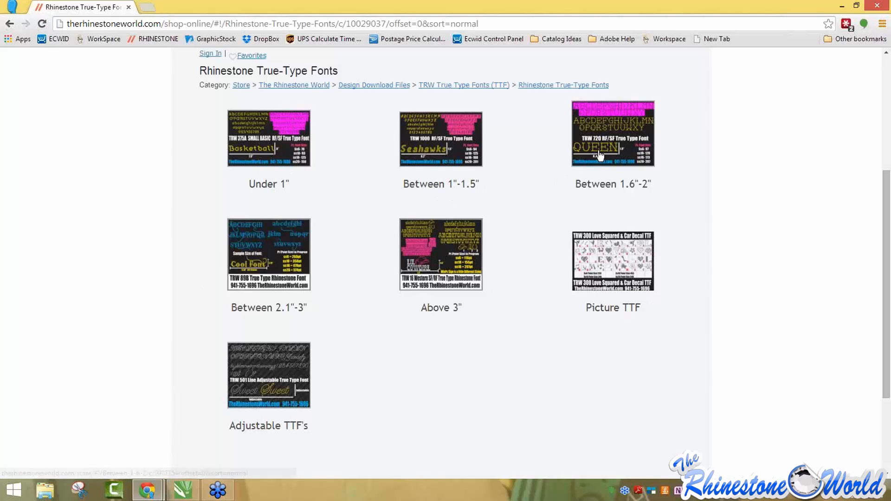
{"action": "left_click", "coordinate": [612, 141]}
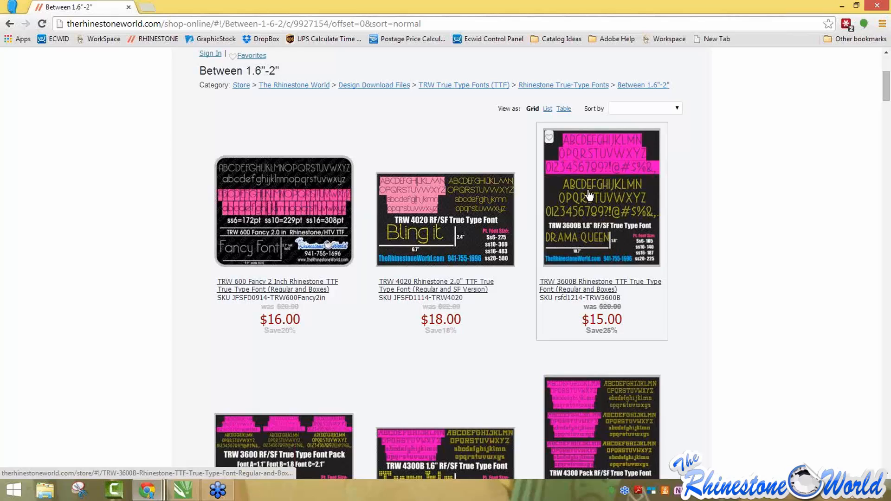
Browse the fonts in this size category and open the product page of the TRW 4020 Rhinestone 2.0" TTF
{"action": "scroll", "coordinate": [588, 195], "scroll_direction": "down", "scroll_amount": 2}
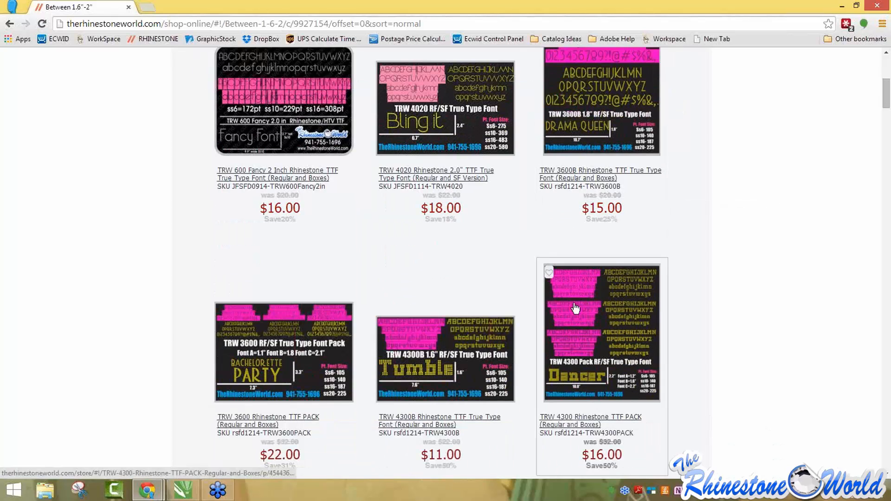
{"action": "scroll", "coordinate": [448, 356], "scroll_direction": "down", "scroll_amount": 1}
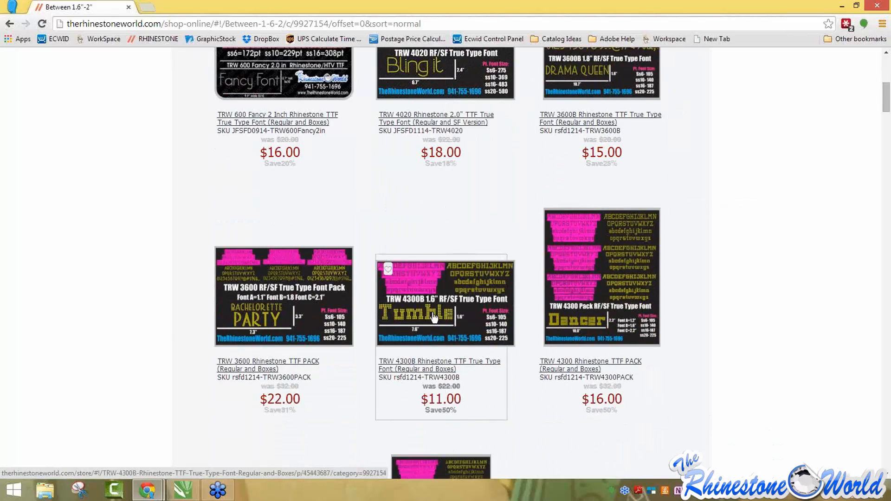
{"action": "scroll", "coordinate": [427, 316], "scroll_direction": "up", "scroll_amount": 3}
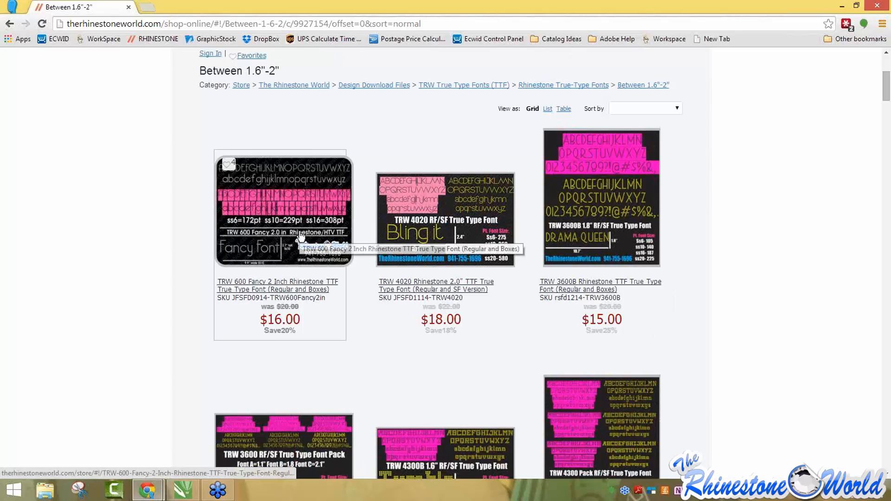
{"action": "left_click", "coordinate": [479, 224]}
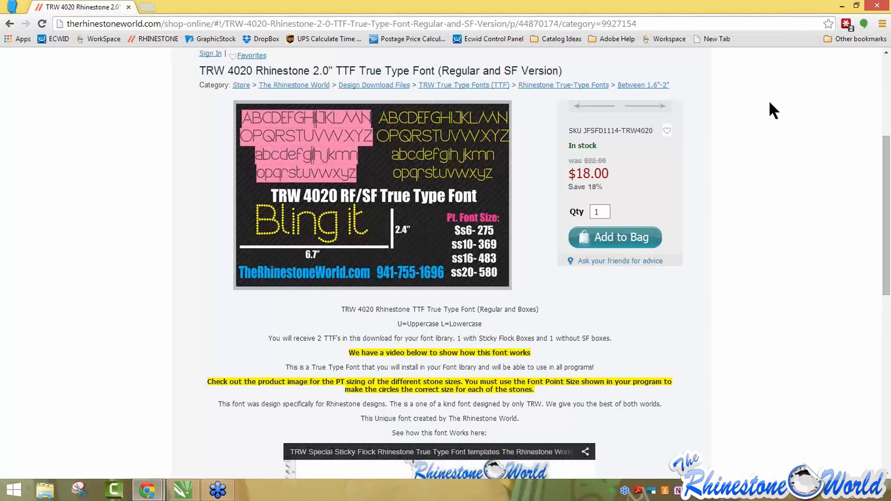
Examine the TRW 4020 product page with its description and demo video, and look through the site's list of tutorials
{"action": "left_click", "coordinate": [655, 2]}
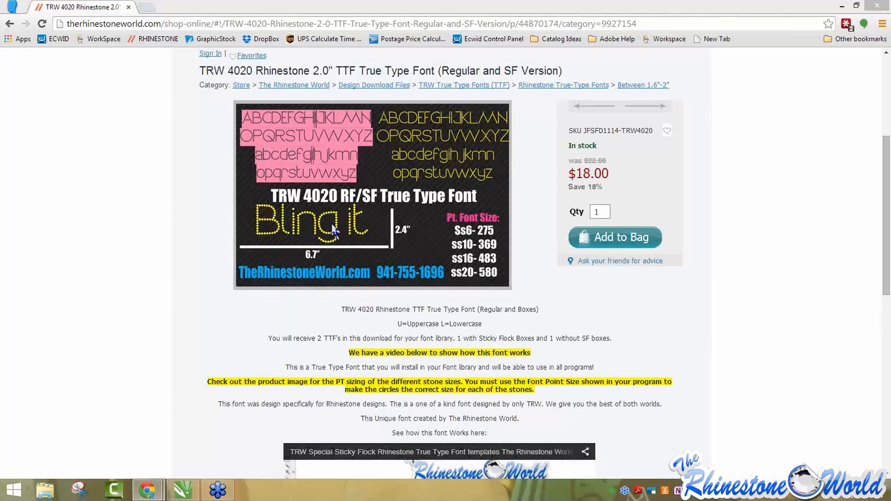
{"action": "scroll", "coordinate": [151, 235], "scroll_direction": "down", "scroll_amount": 5}
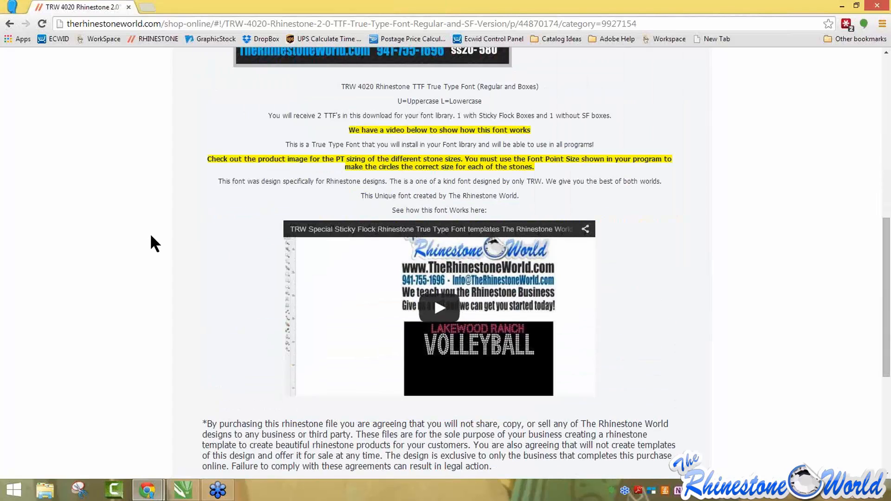
{"action": "scroll", "coordinate": [150, 233], "scroll_direction": "down", "scroll_amount": 1}
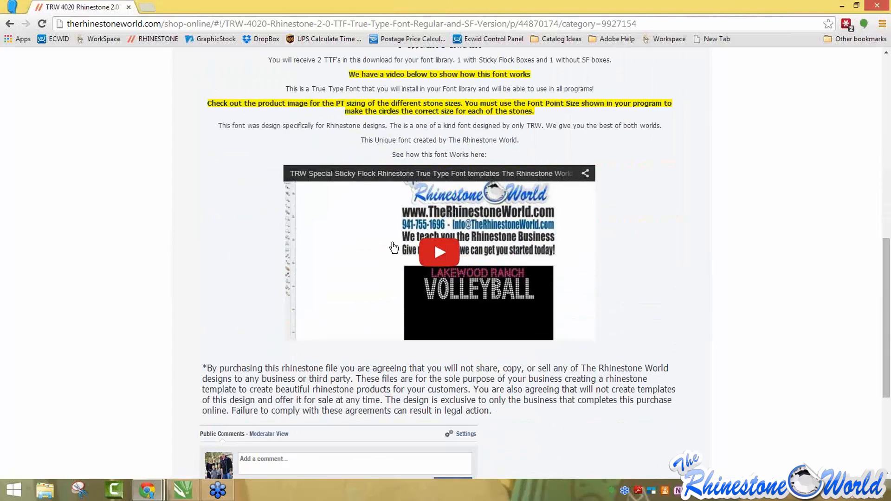
{"action": "scroll", "coordinate": [524, 287], "scroll_direction": "up", "scroll_amount": 10}
{"action": "mouse_move", "coordinate": [571, 75]}
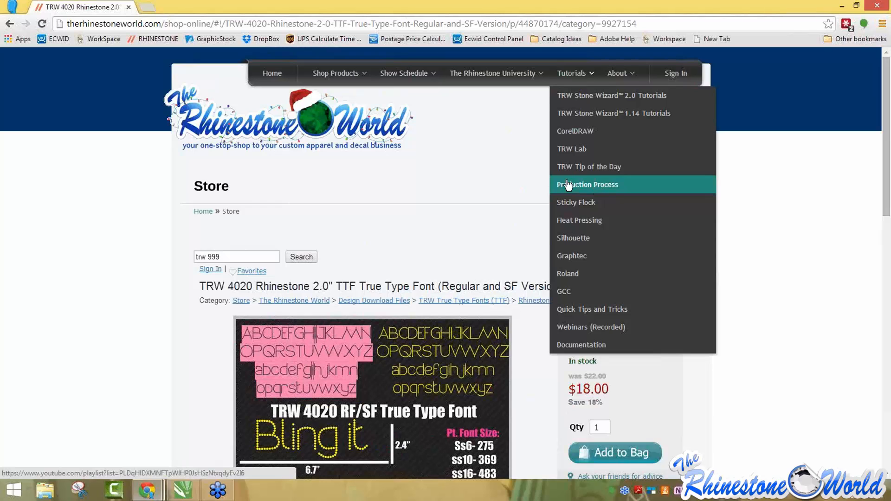
{"action": "scroll", "coordinate": [509, 191], "scroll_direction": "down", "scroll_amount": 3}
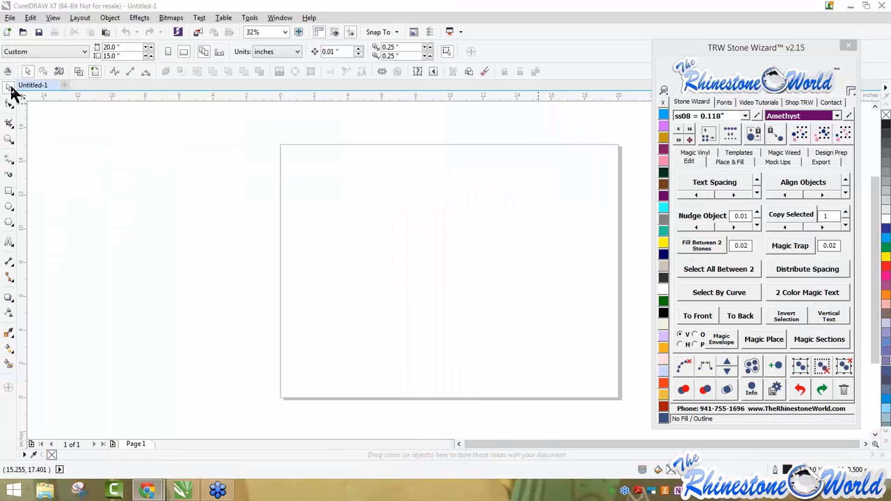
Switch to CorelDRAW, place the artistic text BASEBALL in College-Black, and enlarge it to about 308 pt
{"action": "left_click", "coordinate": [236, 163]}
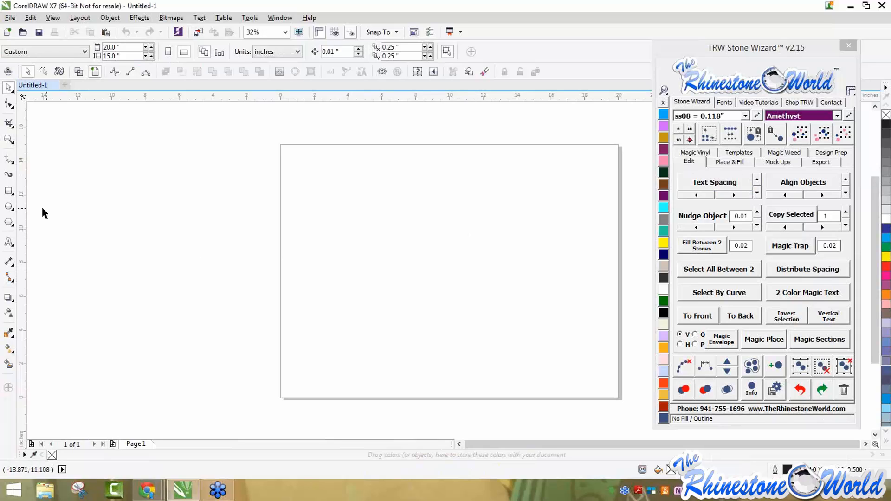
{"action": "left_click", "coordinate": [9, 242]}
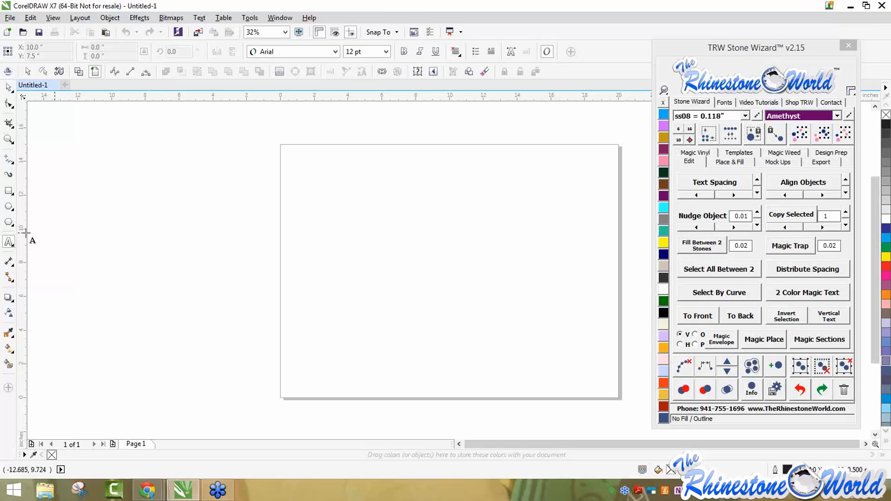
{"action": "left_click", "coordinate": [379, 202]}
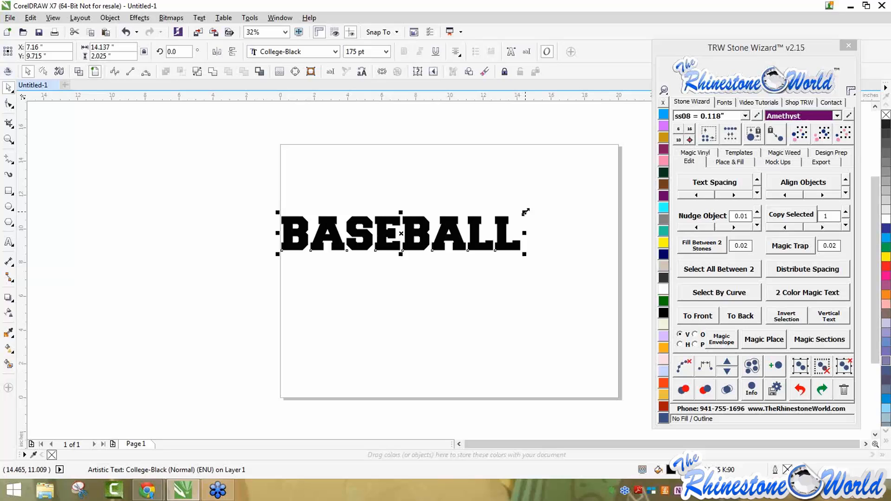
{"action": "left_click_drag", "start_coordinate": [526, 212], "coordinate": [613, 179]}
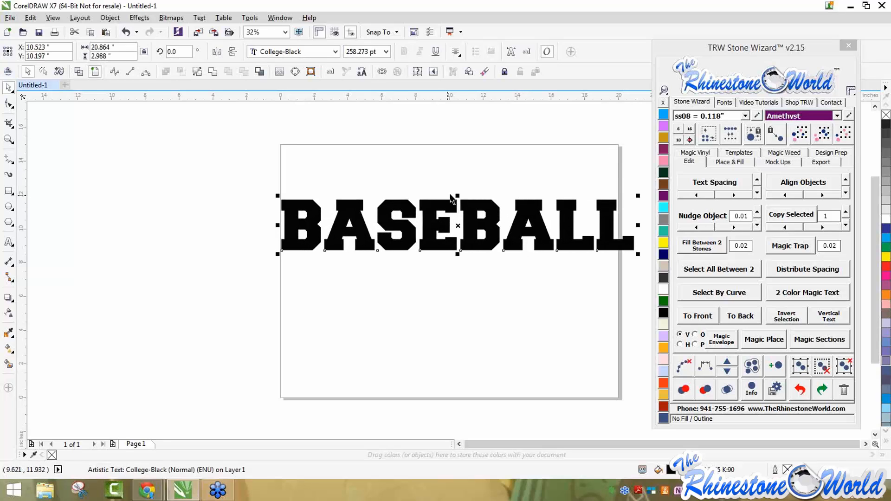
{"action": "mouse_move", "coordinate": [458, 198]}
{"action": "left_mouse_down"}
{"action": "mouse_move", "coordinate": [452, 204]}
{"action": "mouse_move", "coordinate": [452, 185]}
{"action": "left_mouse_up"}
Widen the letter spacing of BASEBALL with the Shape tool and shift its individual letters up and down
{"action": "key", "text": "F10"}
{"action": "mouse_move", "coordinate": [629, 253]}
{"action": "left_mouse_down"}
{"action": "mouse_move", "coordinate": [667, 255]}
{"action": "mouse_move", "coordinate": [627, 254]}
{"action": "mouse_move", "coordinate": [656, 255]}
{"action": "mouse_move", "coordinate": [642, 255]}
{"action": "left_mouse_up"}
{"action": "left_click", "coordinate": [605, 252]}
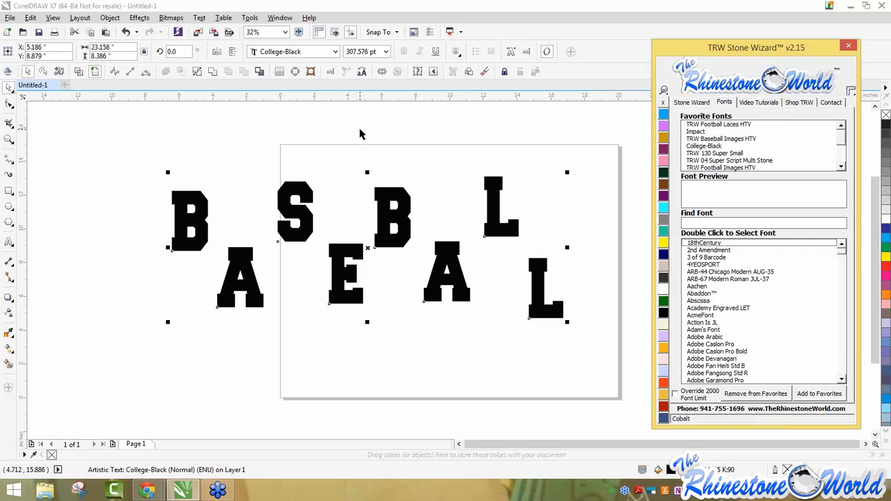
Undo the shifts of the individual letters in BASEBALL
{"action": "left_click", "coordinate": [434, 157]}
{"action": "key", "text": "ctrl+z"}
{"action": "key", "text": "ctrl+z"}
{"action": "key", "text": "ctrl+z"}
{"action": "key", "text": "ctrl+z"}
{"action": "key", "text": "ctrl+z"}
{"action": "key", "text": "ctrl+z"}
{"action": "key", "text": "ctrl+z"}
{"action": "key", "text": "ctrl+z"}
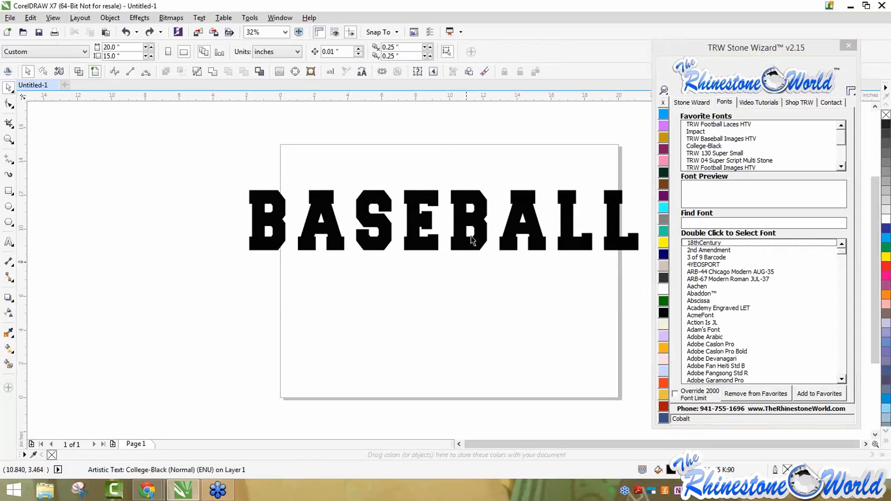
Move the BASEBALL text to the upper part of the page and bring up the Stone Wizard editing tools
{"action": "left_click_drag", "start_coordinate": [483, 221], "coordinate": [393, 286]}
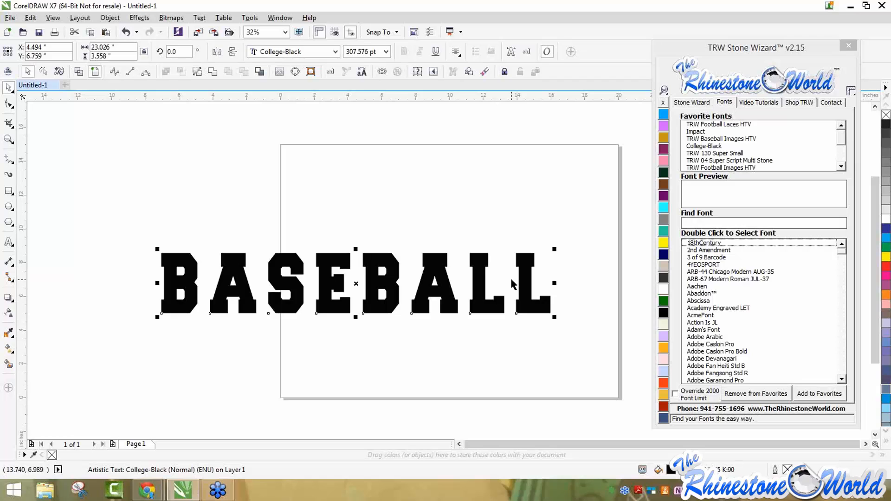
{"action": "left_click_drag", "start_coordinate": [504, 275], "coordinate": [527, 172]}
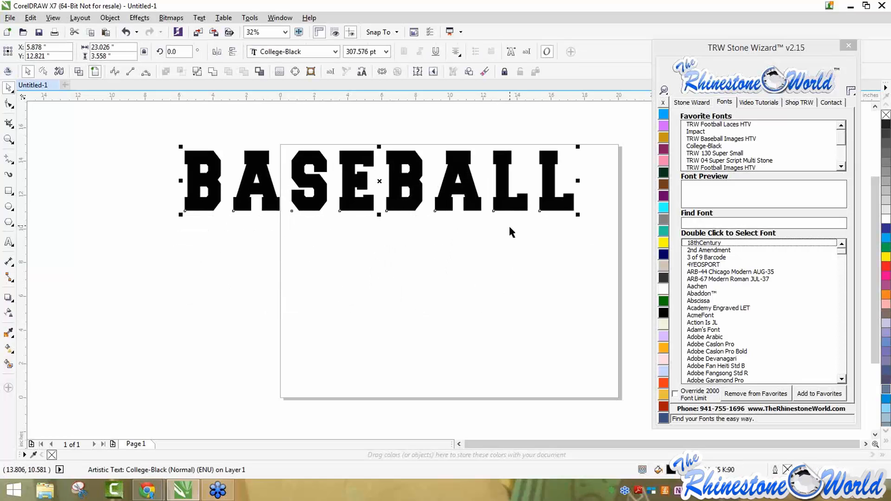
{"action": "left_click", "coordinate": [695, 102]}
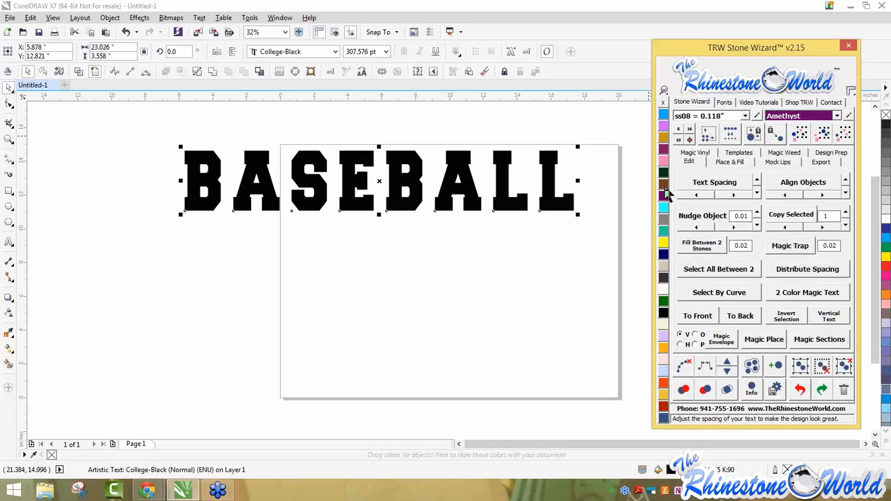
With the Shape tool, move the last L of BASEBALL below the baseline and the L before it above the baseline
{"action": "left_click", "coordinate": [9, 105]}
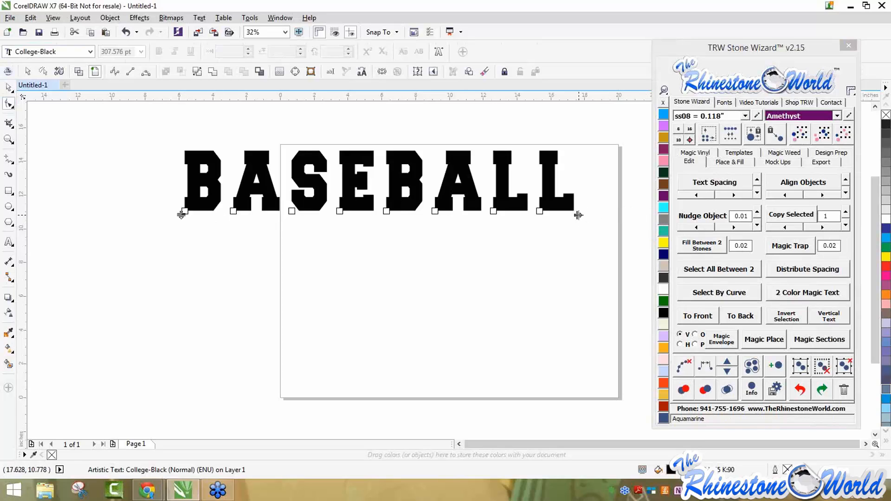
{"action": "mouse_move", "coordinate": [578, 215]}
{"action": "left_mouse_down"}
{"action": "mouse_move", "coordinate": [599, 213]}
{"action": "mouse_move", "coordinate": [571, 215]}
{"action": "mouse_move", "coordinate": [648, 210]}
{"action": "mouse_move", "coordinate": [487, 211]}
{"action": "mouse_move", "coordinate": [577, 212]}
{"action": "left_mouse_up"}
{"action": "scroll", "coordinate": [547, 219], "scroll_direction": "up", "scroll_amount": 3}
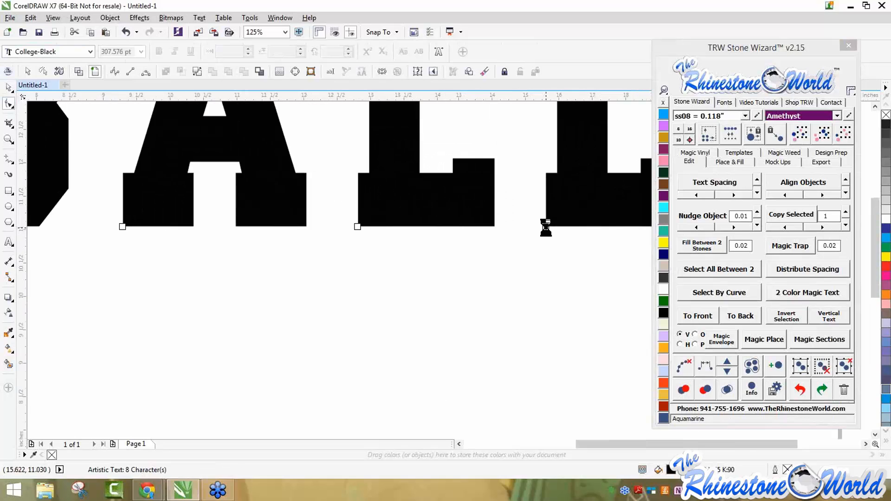
{"action": "scroll", "coordinate": [546, 227], "scroll_direction": "down", "scroll_amount": 1}
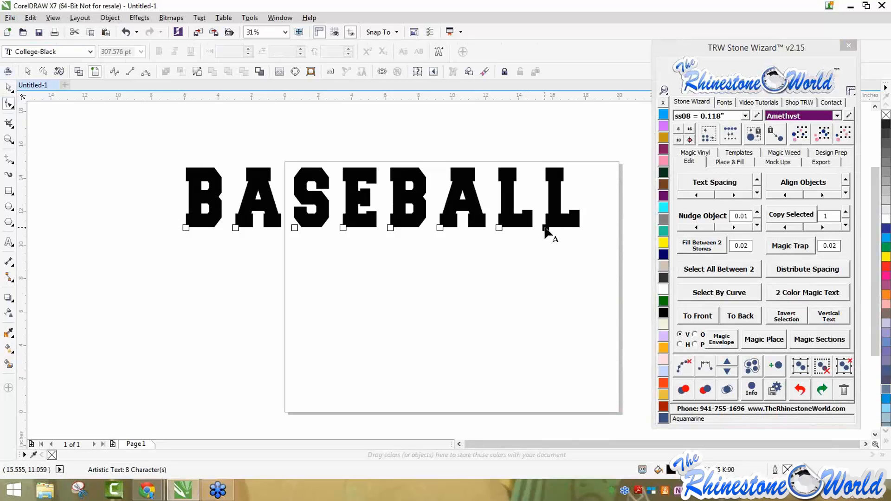
{"action": "left_click_drag", "start_coordinate": [546, 228], "coordinate": [542, 272]}
{"action": "left_click_drag", "start_coordinate": [499, 227], "coordinate": [492, 191]}
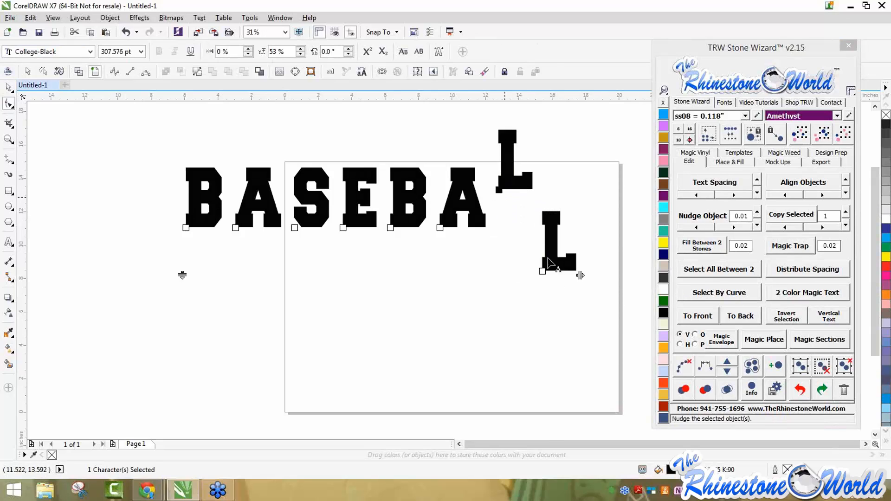
{"action": "left_click", "coordinate": [9, 87]}
{"action": "left_click", "coordinate": [111, 123]}
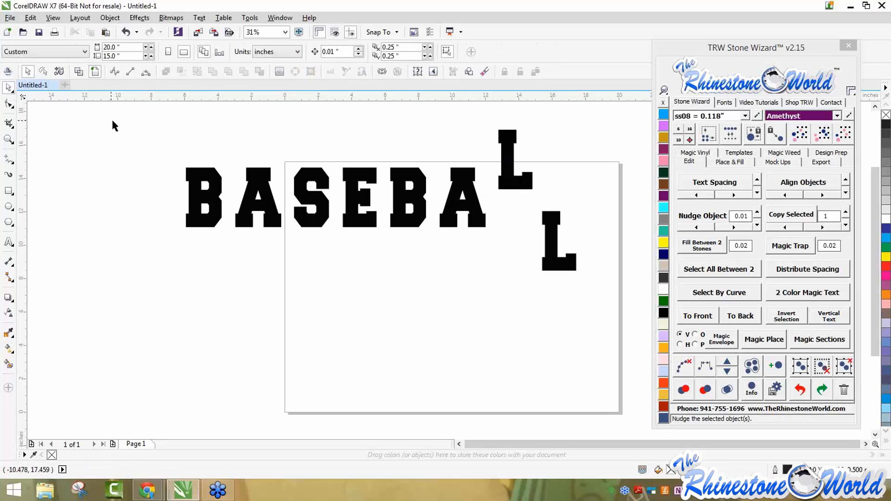
Preview the favorite fonts TRW 04 Super Script Multi Stone and TRW Football Images HTV and look further through the favorites
{"action": "left_click", "coordinate": [724, 102]}
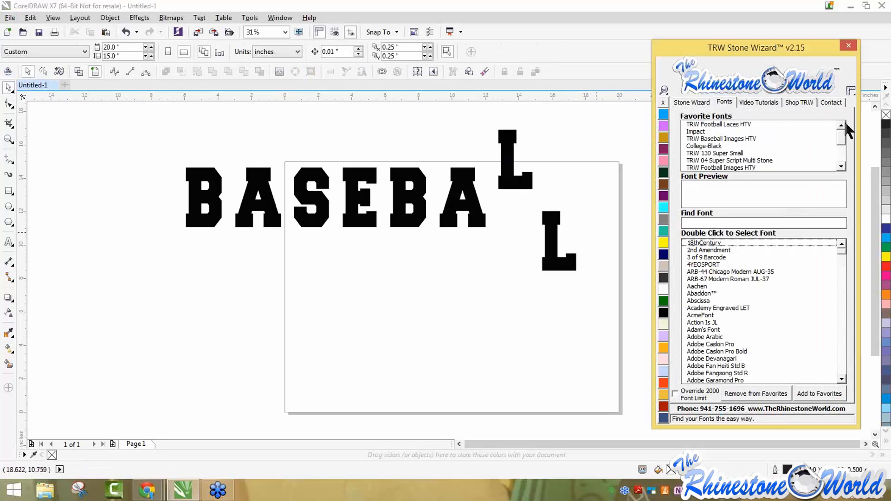
{"action": "mouse_move", "coordinate": [842, 135]}
{"action": "left_mouse_down"}
{"action": "mouse_move", "coordinate": [844, 158]}
{"action": "mouse_move", "coordinate": [844, 132]}
{"action": "left_mouse_up"}
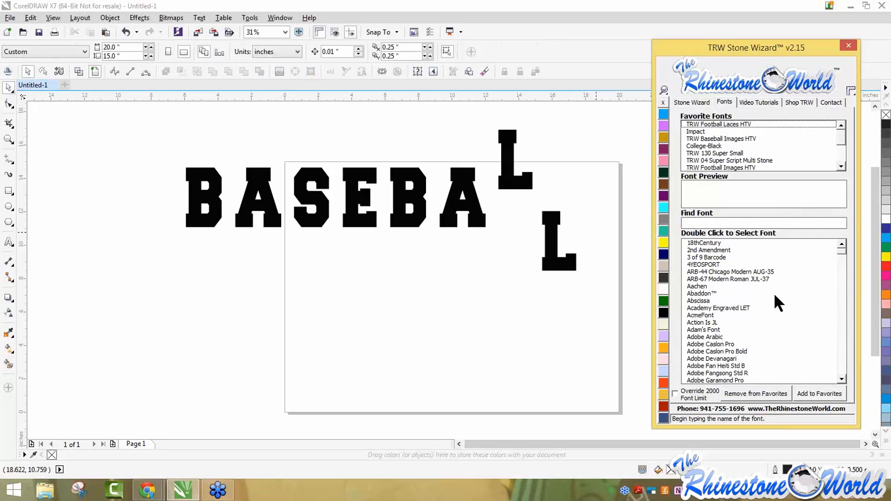
{"action": "left_click", "coordinate": [835, 133]}
{"action": "left_click", "coordinate": [725, 160]}
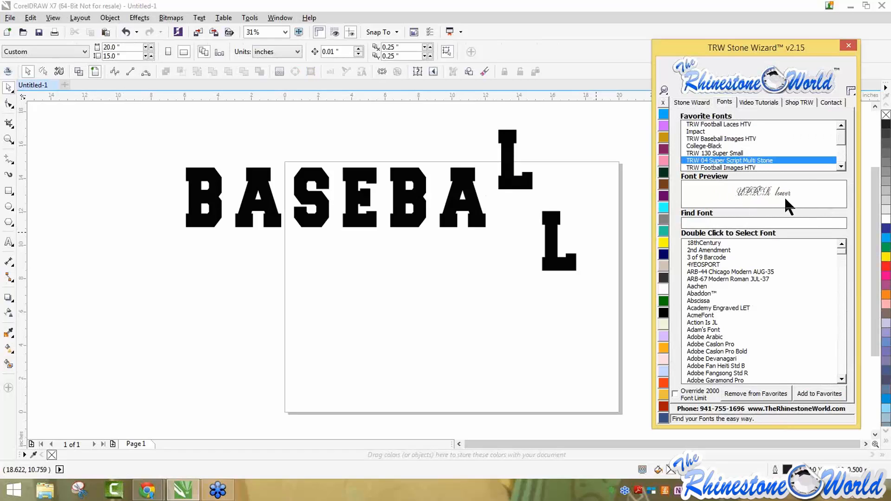
{"action": "left_click", "coordinate": [734, 167]}
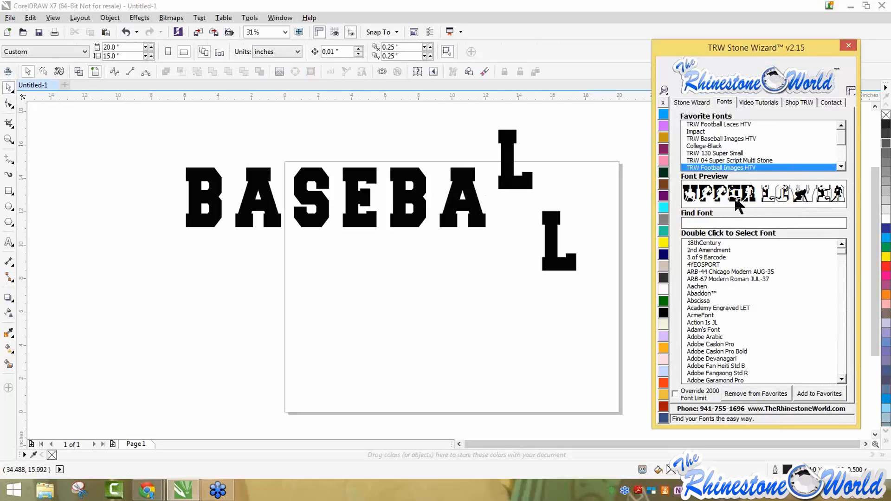
{"action": "left_click", "coordinate": [841, 167]}
{"action": "left_click", "coordinate": [841, 167]}
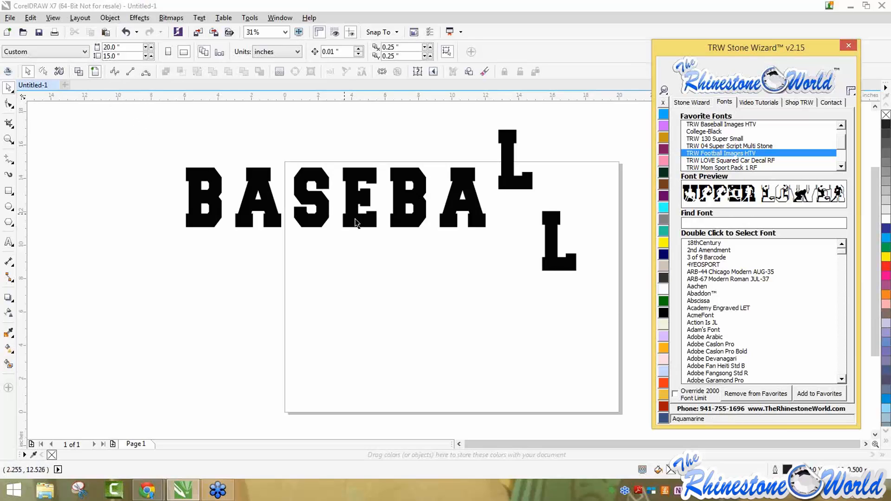
Delete the BASEBALL text with the shifted letters and preview the favorite font TRW 130 Super Small
{"action": "left_click_drag", "start_coordinate": [143, 116], "coordinate": [643, 335]}
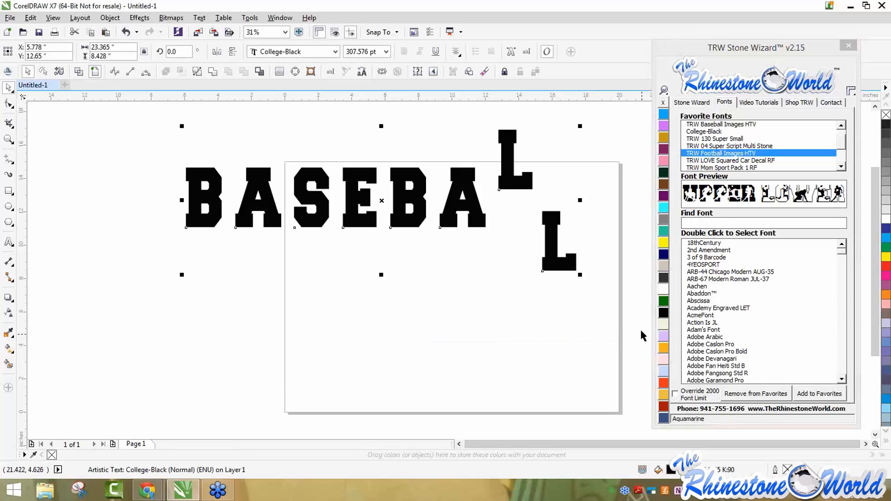
{"action": "key", "text": "Delete"}
{"action": "left_click", "coordinate": [735, 139]}
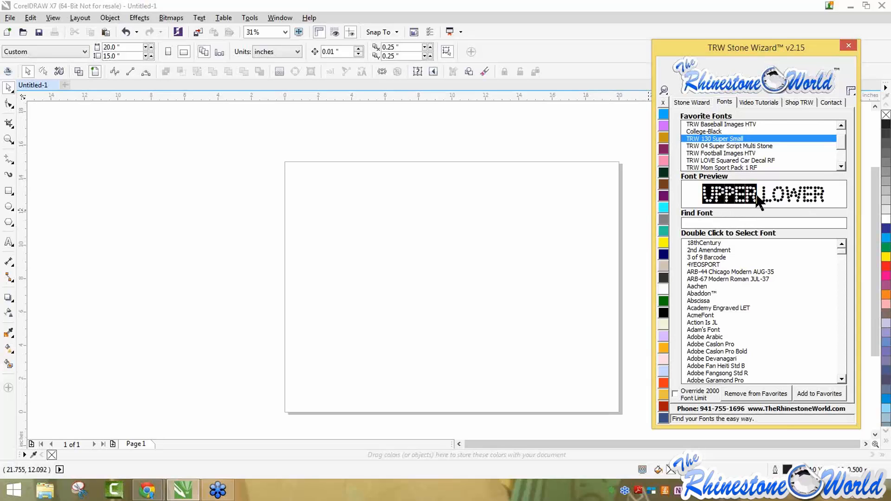
Add the text BASEBALL near the upper part of the page and apply the favorite font TRW 130 Super Small
{"action": "left_click", "coordinate": [9, 241]}
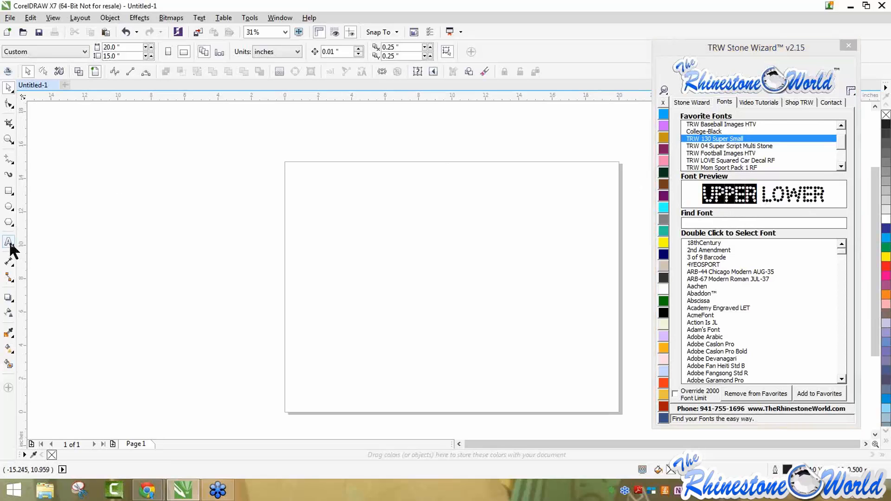
{"action": "left_click", "coordinate": [452, 217]}
{"action": "type", "text": "U"}
{"action": "key", "text": "BackSpace"}
{"action": "type", "text": "B"}
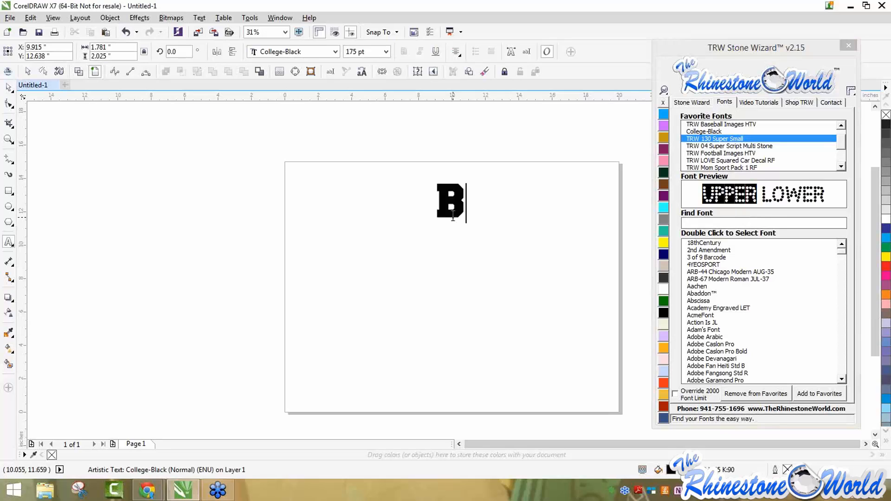
{"action": "type", "text": "ASEBALL"}
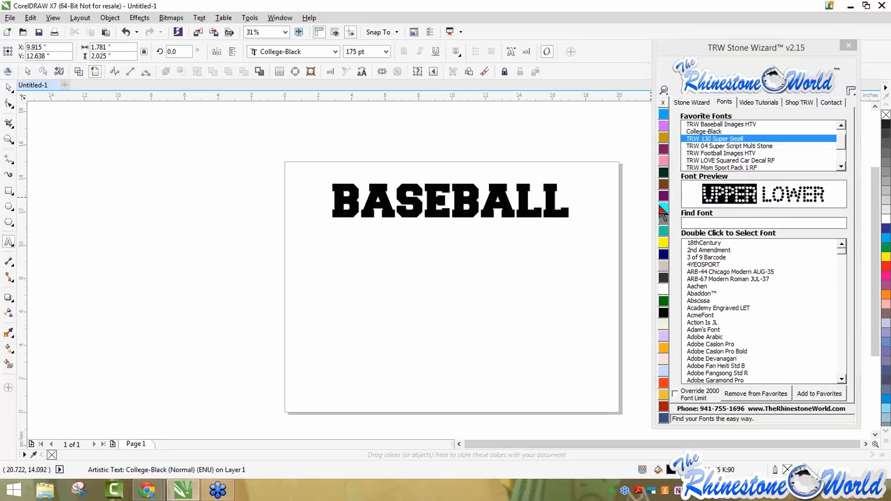
{"action": "left_click", "coordinate": [705, 146]}
{"action": "left_click", "coordinate": [704, 138]}
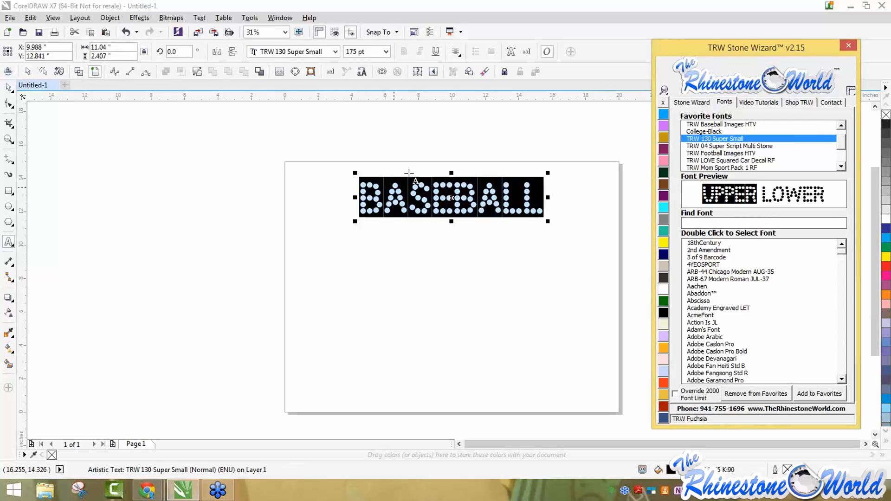
{"action": "left_click", "coordinate": [9, 87]}
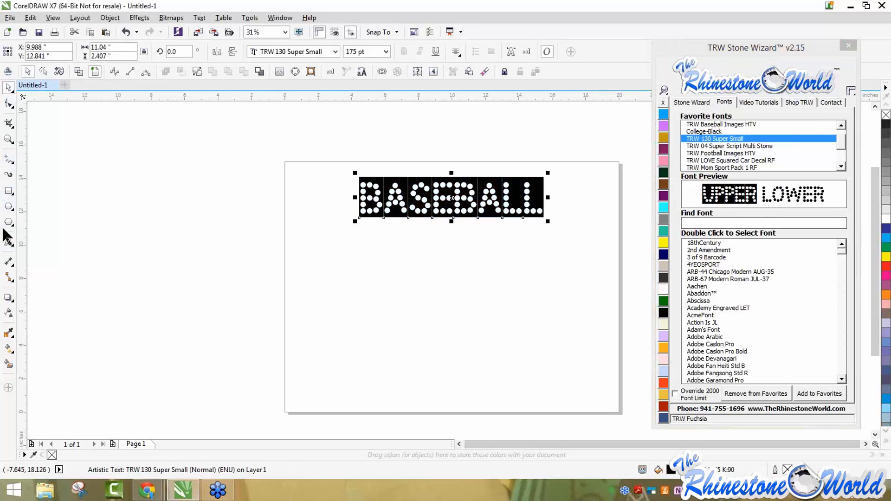
{"action": "left_click", "coordinate": [8, 241]}
{"action": "left_click", "coordinate": [408, 299]}
{"action": "type", "text": "B"}
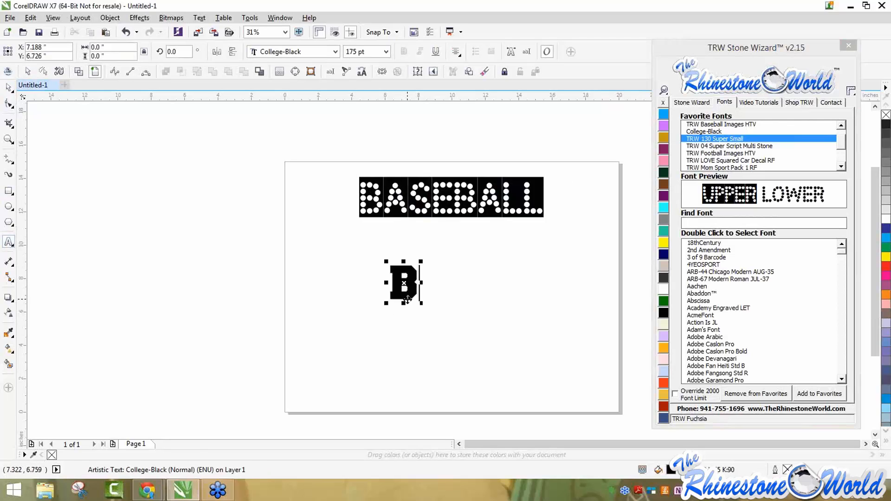
{"action": "key", "text": "BackSpace"}
{"action": "type", "text": "BASEB"}
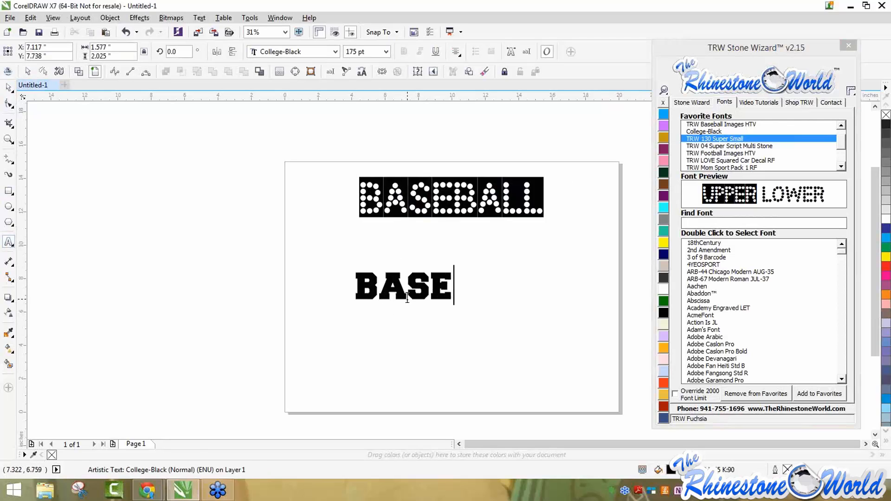
{"action": "key", "text": "BackSpace"}
{"action": "key", "text": "BackSpace"}
{"action": "key", "text": "BackSpace"}
{"action": "key", "text": "BackSpace"}
{"action": "key", "text": "BackSpace"}
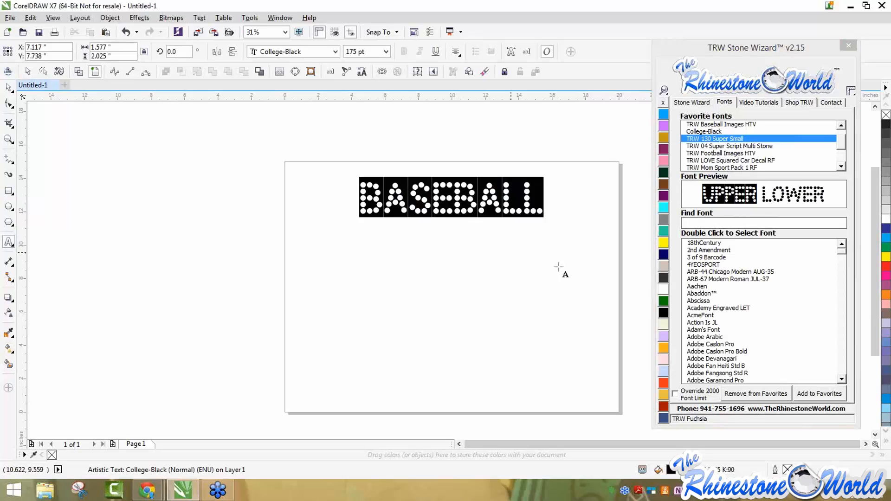
{"action": "left_click", "coordinate": [705, 287]}
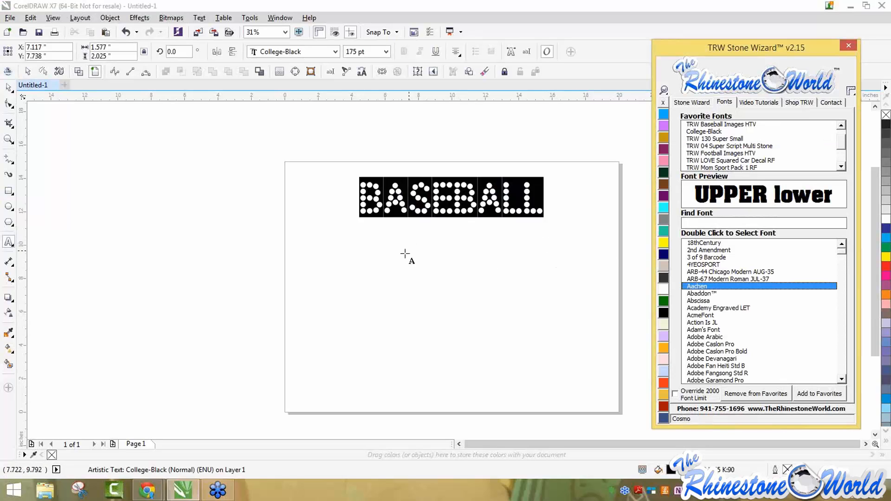
Add a second BASEBALL text in capital letters below the rhinestone one
{"action": "left_click", "coordinate": [371, 278]}
{"action": "type", "text": "ASDF"}
{"action": "key", "text": "BackSpace"}
{"action": "key", "text": "BackSpace"}
{"action": "key", "text": "BackSpace"}
{"action": "key", "text": "BackSpace"}
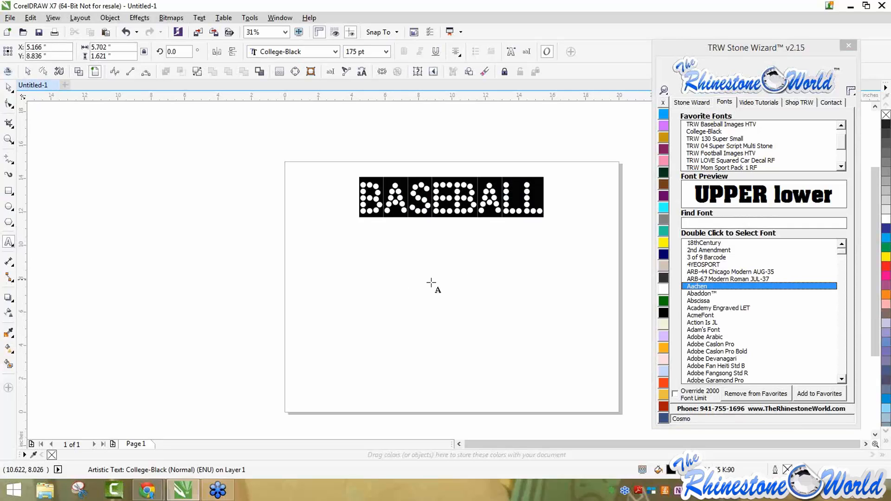
{"action": "type", "text": "BASEBALL"}
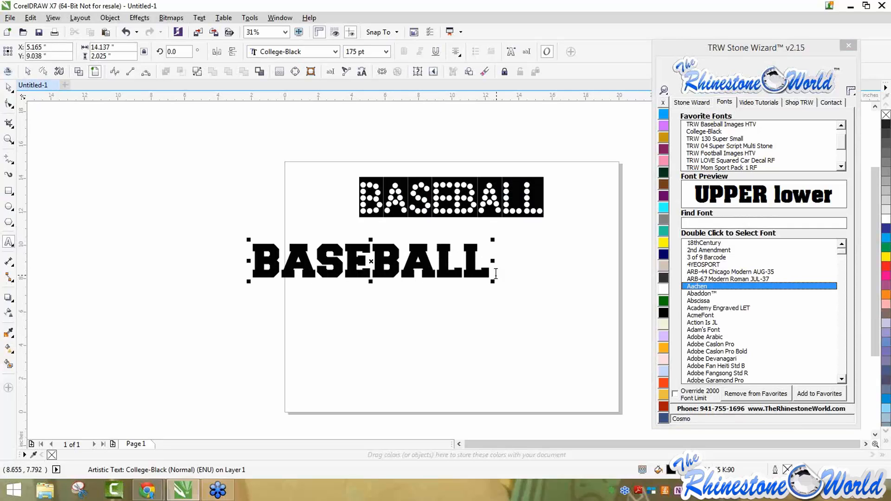
Apply the fonts Abaddon, Abscissa and AcmeFont in turn to the lower BASEBALL text
{"action": "left_click_drag", "start_coordinate": [495, 274], "coordinate": [205, 255]}
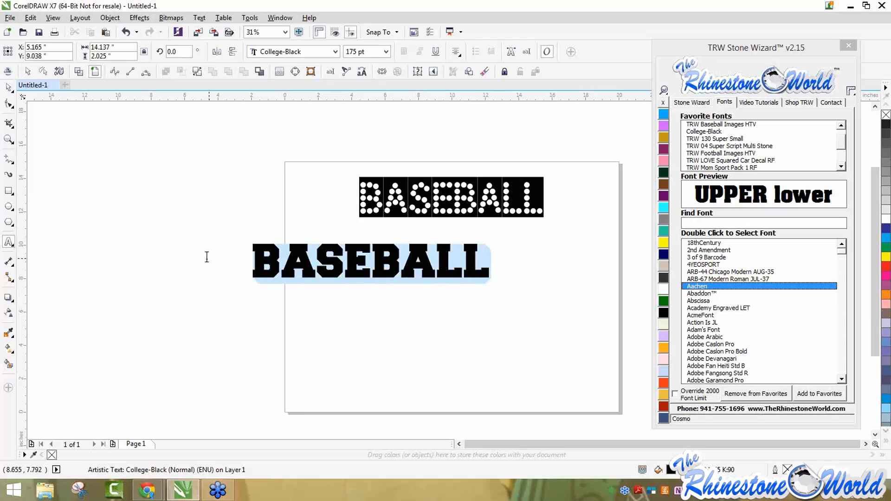
{"action": "double_click", "coordinate": [699, 294]}
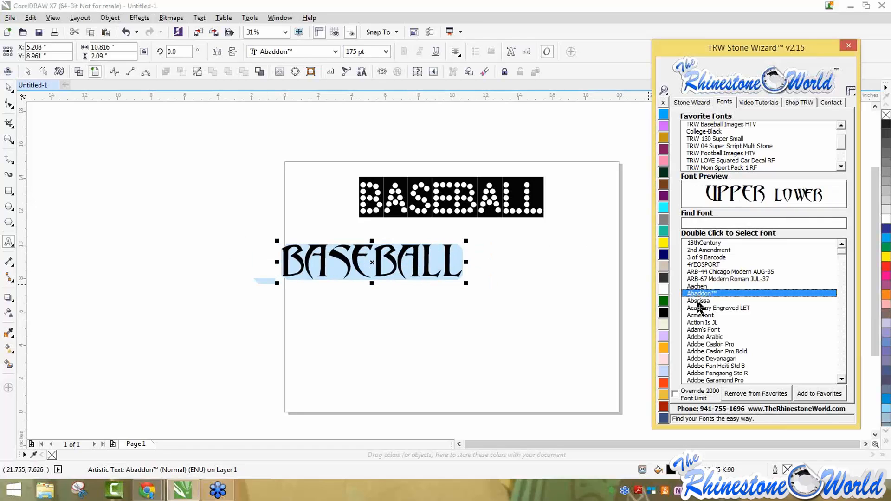
{"action": "double_click", "coordinate": [698, 300]}
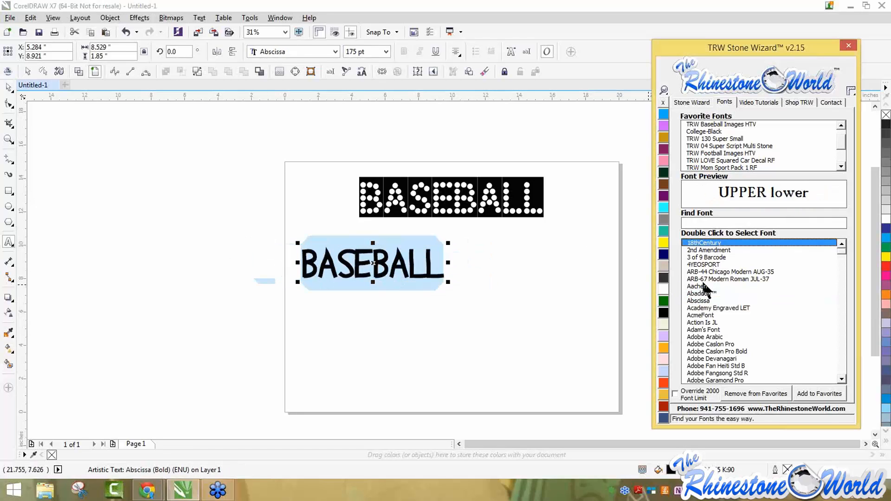
{"action": "double_click", "coordinate": [706, 316]}
{"action": "left_click", "coordinate": [520, 284]}
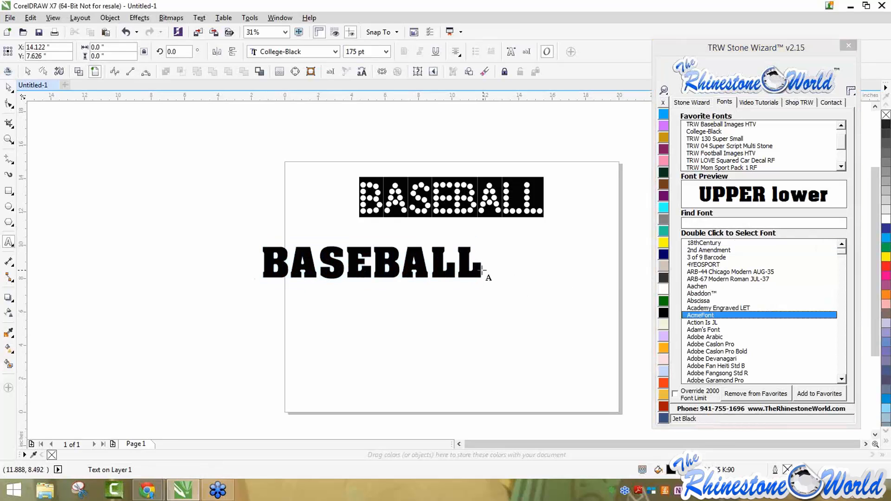
Change the case of the lower BASEBALL text to lowercase
{"action": "left_click_drag", "start_coordinate": [479, 269], "coordinate": [230, 255]}
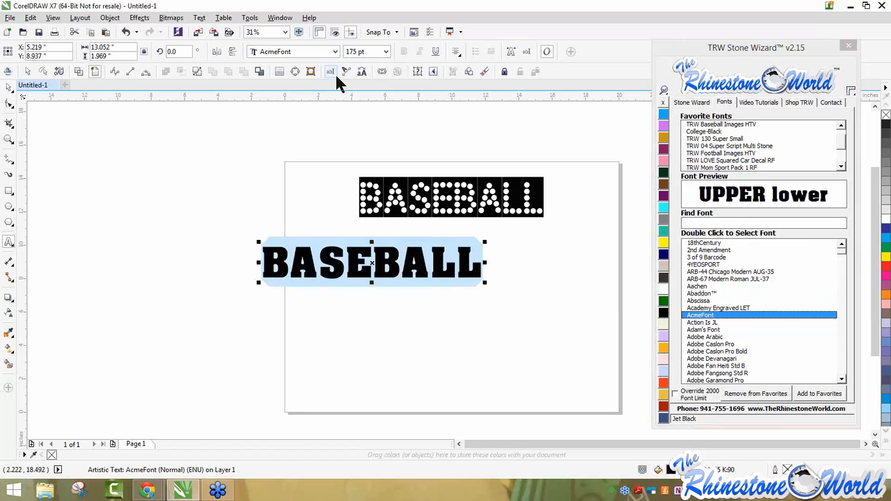
{"action": "left_click", "coordinate": [348, 71]}
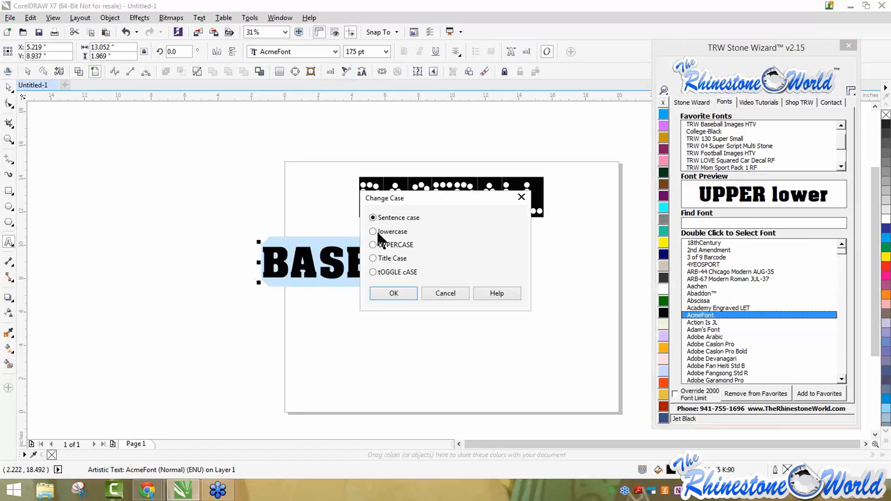
{"action": "left_click", "coordinate": [446, 293]}
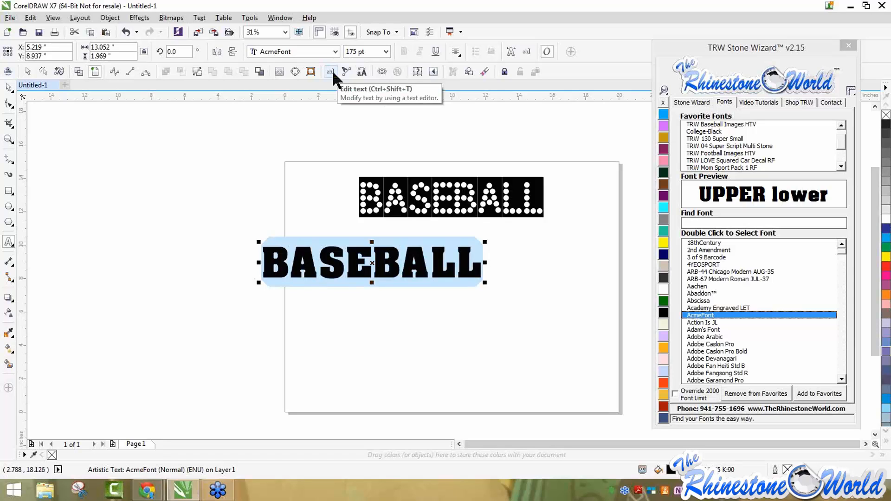
{"action": "left_click", "coordinate": [361, 73]}
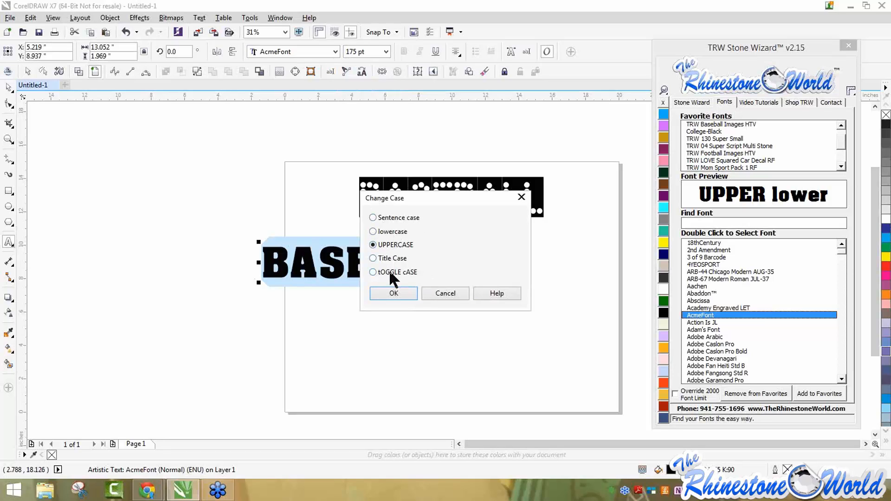
{"action": "left_click", "coordinate": [395, 232]}
{"action": "left_click", "coordinate": [394, 292]}
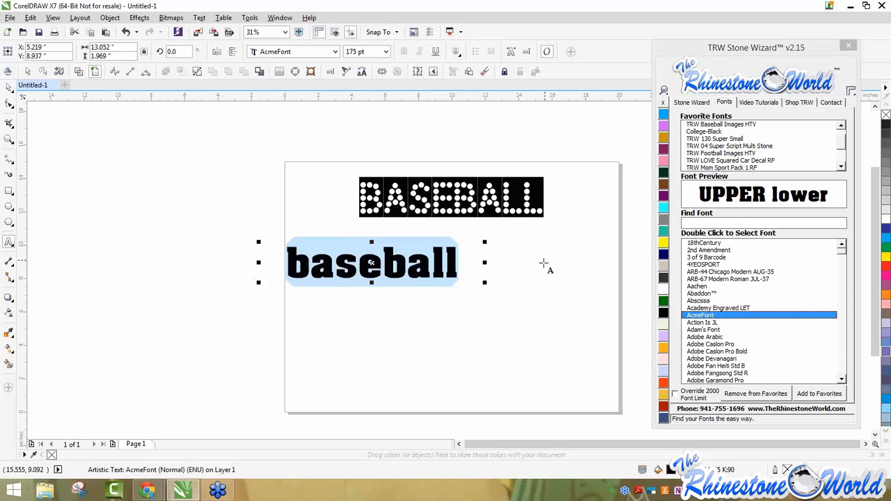
Apply the favorite font TRW 130 Super Small to the lowercase baseball text and move it directly below the uppercase version
{"action": "left_click", "coordinate": [710, 139]}
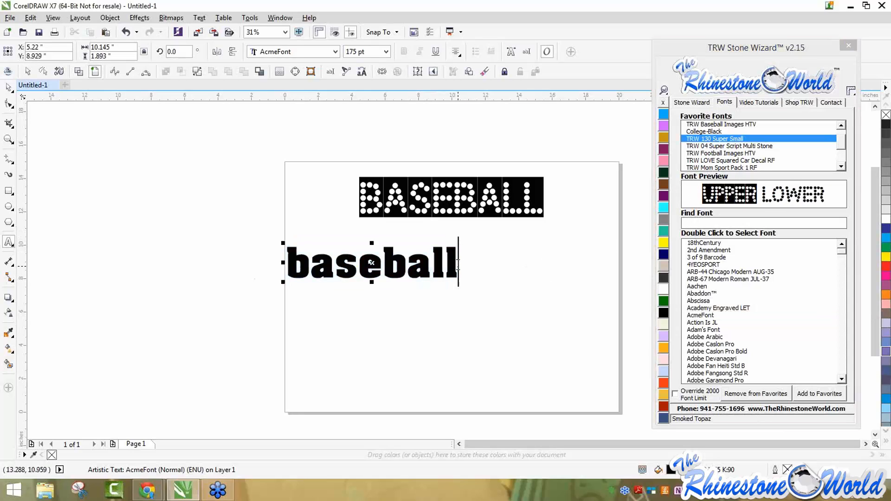
{"action": "left_click", "coordinate": [727, 146]}
{"action": "left_click", "coordinate": [723, 139]}
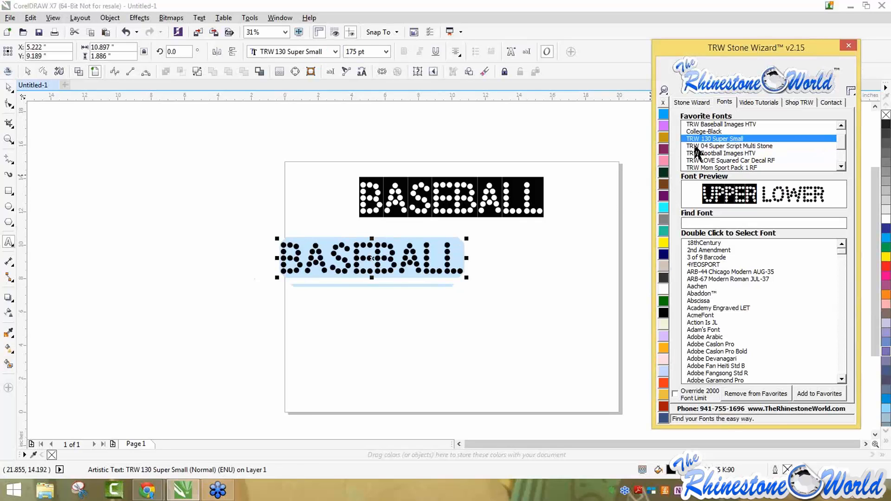
{"action": "left_click", "coordinate": [371, 261]}
{"action": "left_click_drag", "start_coordinate": [371, 261], "coordinate": [453, 257]}
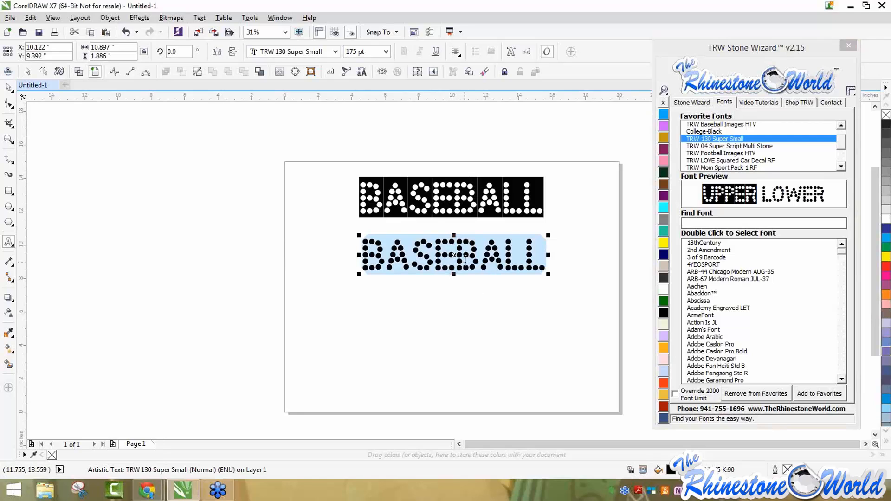
Reposition the lower BASEBALL text slightly, to about X 9.6 and Y 9.2 inches
{"action": "left_click", "coordinate": [9, 86]}
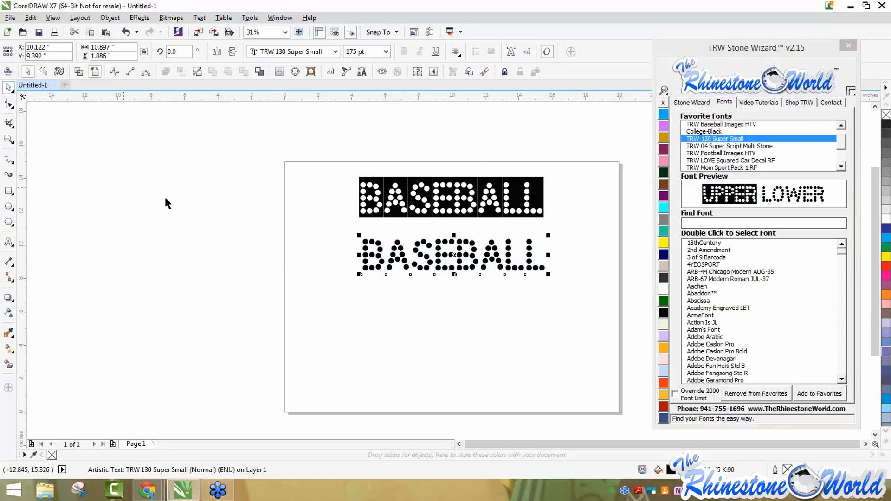
{"action": "left_click", "coordinate": [164, 196]}
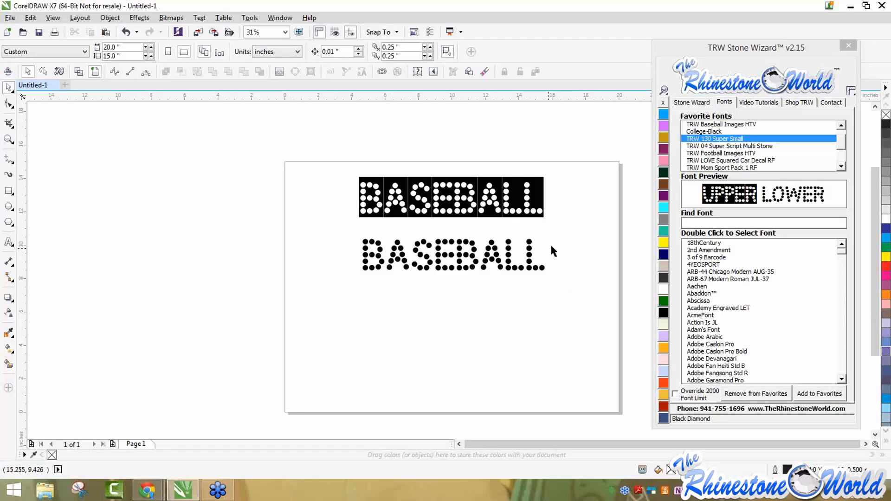
{"action": "left_click", "coordinate": [531, 256]}
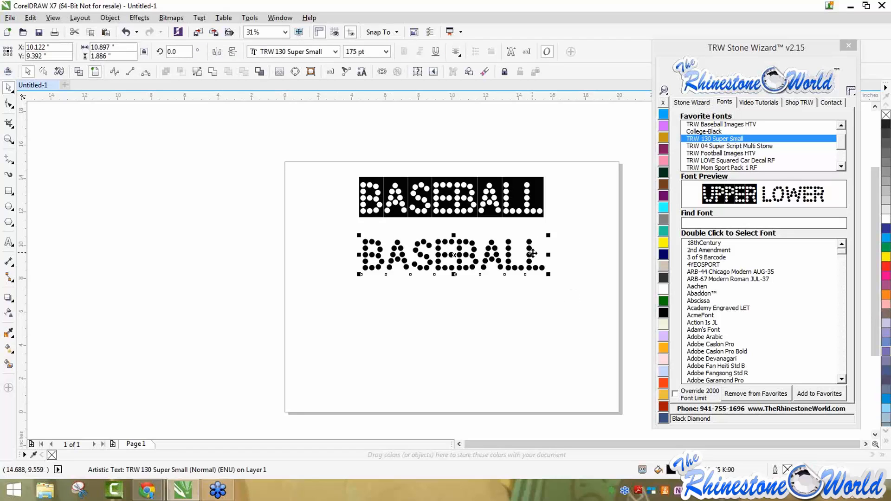
{"action": "left_click_drag", "start_coordinate": [528, 257], "coordinate": [531, 257]}
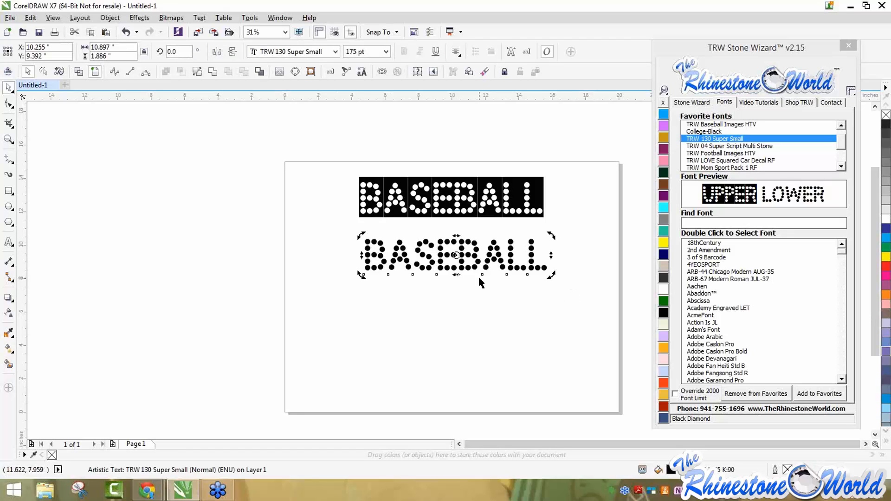
{"action": "left_click", "coordinate": [483, 303]}
{"action": "mouse_move", "coordinate": [462, 262]}
{"action": "left_mouse_down"}
{"action": "mouse_move", "coordinate": [451, 324]}
{"action": "mouse_move", "coordinate": [407, 183]}
{"action": "mouse_move", "coordinate": [389, 320]}
{"action": "mouse_move", "coordinate": [428, 339]}
{"action": "mouse_move", "coordinate": [413, 324]}
{"action": "mouse_move", "coordinate": [476, 266]}
{"action": "left_mouse_up"}
{"action": "left_click_drag", "start_coordinate": [477, 272], "coordinate": [465, 273]}
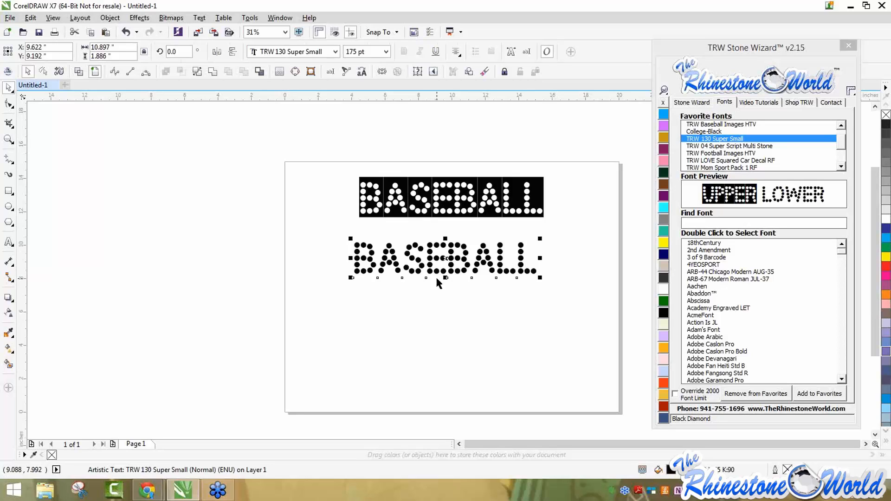
{"action": "left_click", "coordinate": [437, 291]}
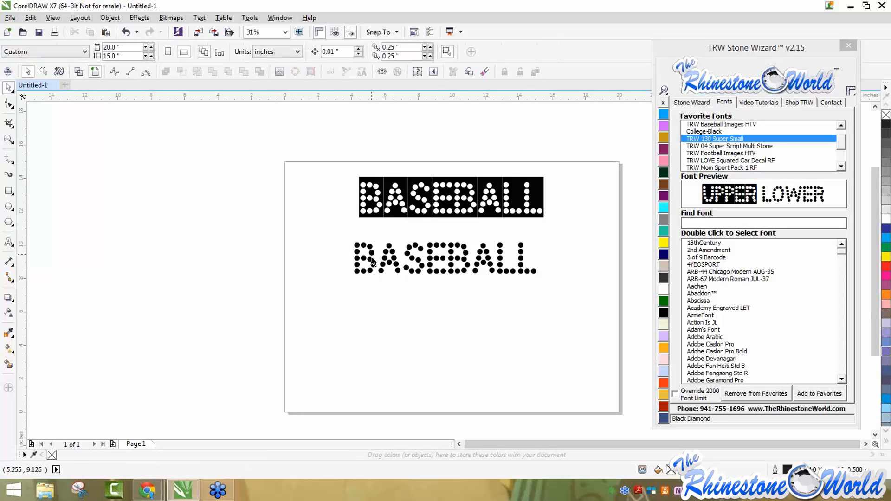
Convert the lower BASEBALL text into stones of size ss10 = 0.129" with the Stone Wizard and inspect it up close
{"action": "left_click_drag", "start_coordinate": [332, 227], "coordinate": [564, 297]}
{"action": "left_click", "coordinate": [691, 102]}
{"action": "left_click", "coordinate": [745, 116]}
{"action": "left_click", "coordinate": [716, 149]}
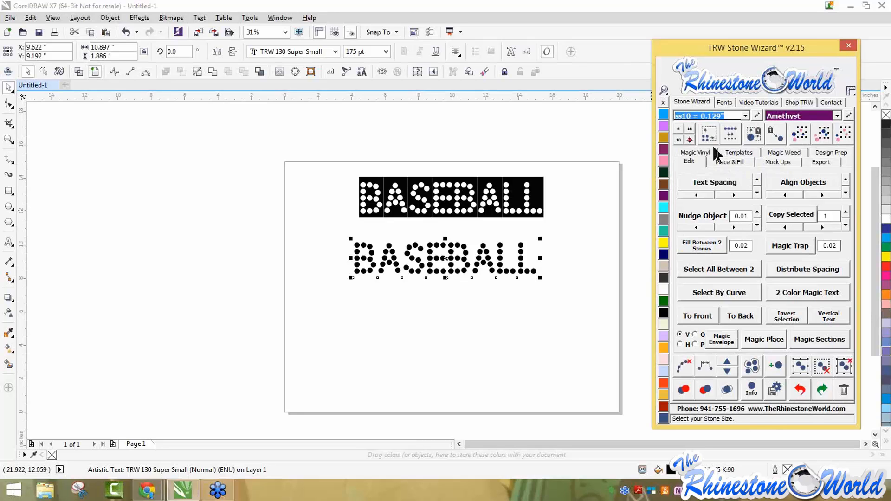
{"action": "left_click", "coordinate": [706, 130]}
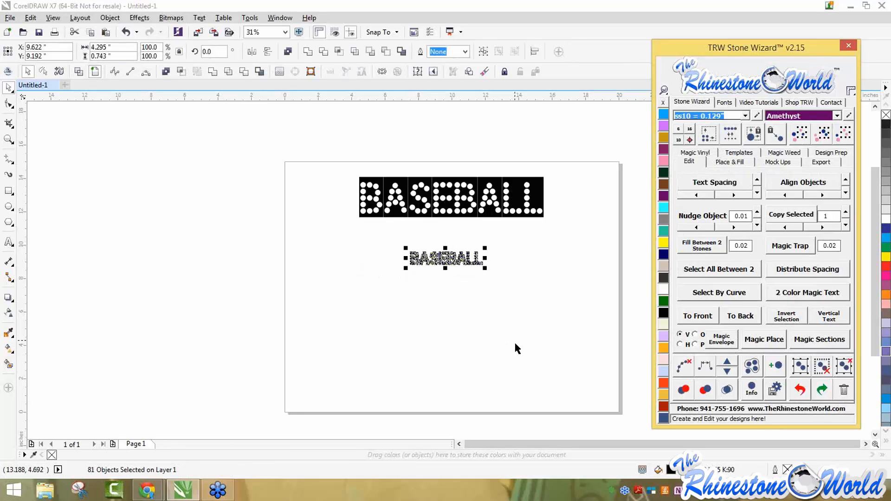
{"action": "left_click_drag", "start_coordinate": [252, 224], "coordinate": [597, 337]}
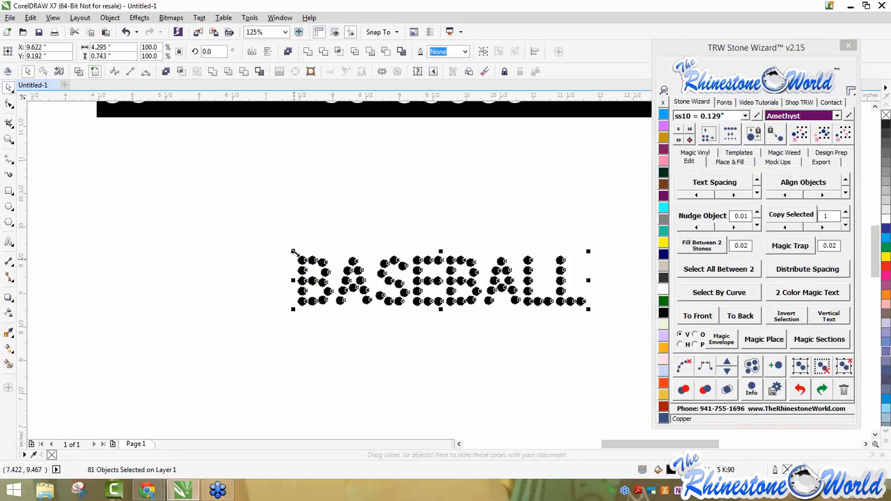
{"action": "left_click", "coordinate": [402, 320]}
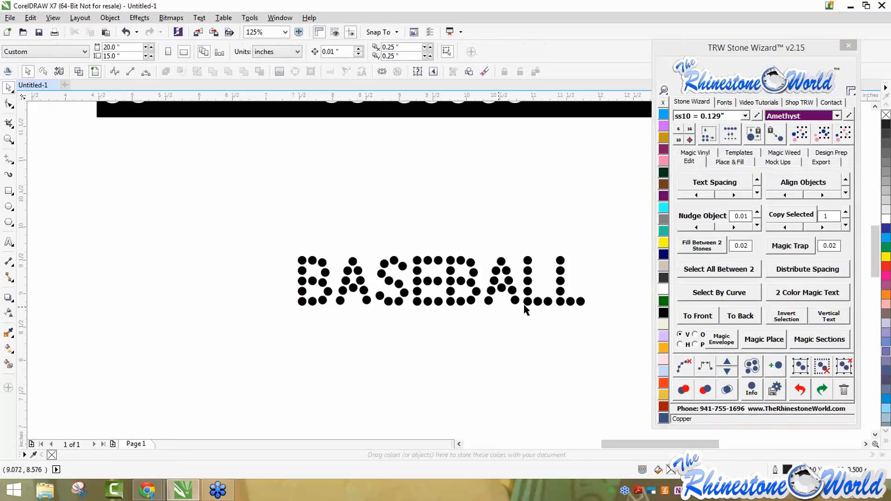
Try moving single stones out of the last L of the stone BASEBALL design, and undo the moves
{"action": "left_click", "coordinate": [583, 303]}
{"action": "left_click_drag", "start_coordinate": [561, 261], "coordinate": [573, 222]}
{"action": "left_click_drag", "start_coordinate": [561, 270], "coordinate": [593, 269]}
{"action": "key", "text": "ctrl+z"}
{"action": "key", "text": "ctrl+z"}
{"action": "key", "text": "ctrl+z"}
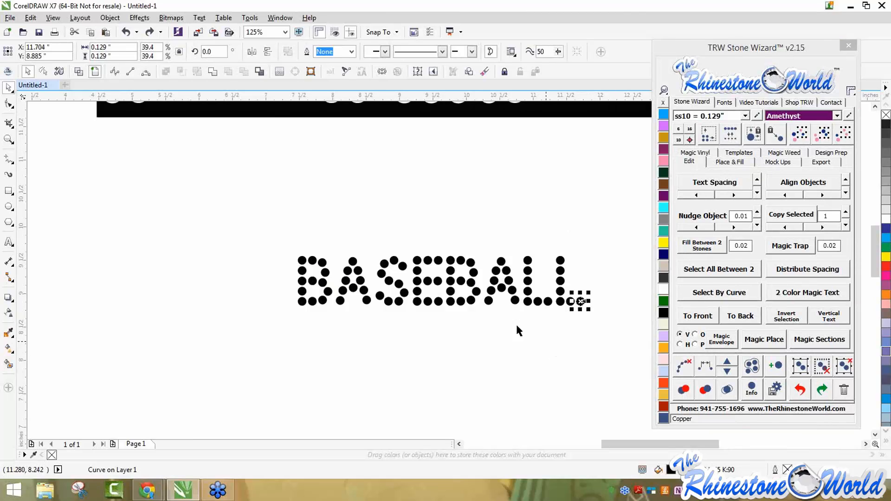
Select both the stone BASEBALL design and the large BASEBALL text and delete them to clear the page
{"action": "left_click_drag", "start_coordinate": [262, 223], "coordinate": [602, 335]}
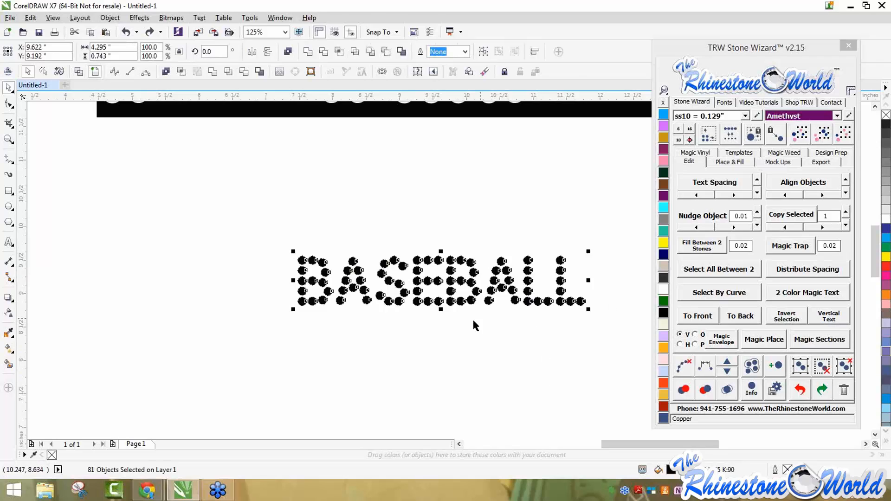
{"action": "left_click_drag", "start_coordinate": [294, 240], "coordinate": [625, 332]}
{"action": "left_click", "coordinate": [587, 322]}
{"action": "scroll", "coordinate": [312, 227], "scroll_direction": "down", "scroll_amount": 4}
{"action": "left_click_drag", "start_coordinate": [312, 227], "coordinate": [411, 273]}
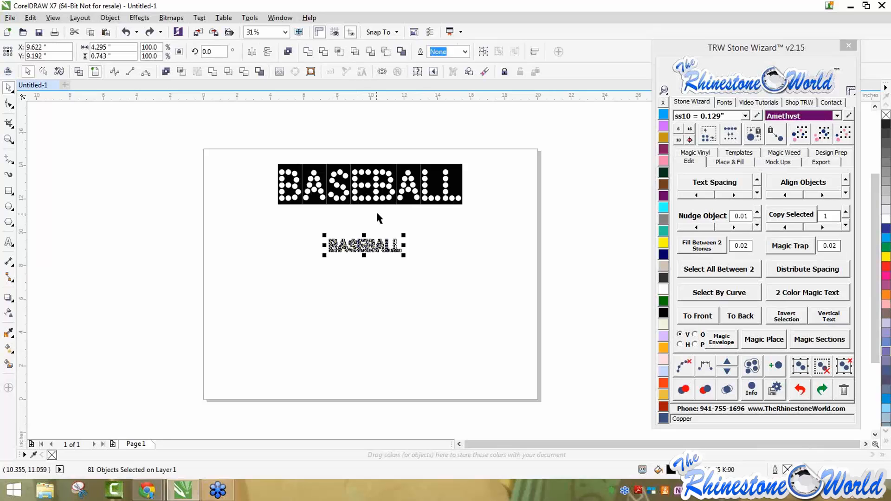
{"action": "left_click_drag", "start_coordinate": [246, 135], "coordinate": [511, 309]}
{"action": "key", "text": "Delete"}
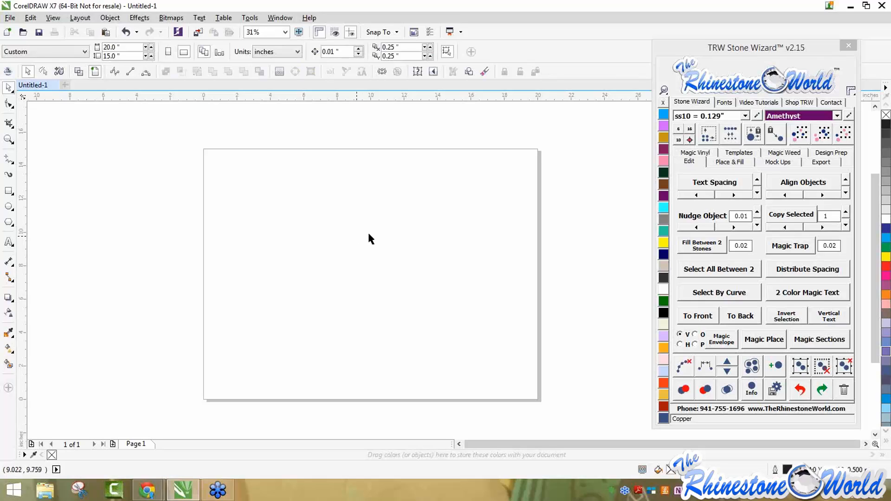
Add the artistic text 2015 near the middle of the empty page
{"action": "left_click", "coordinate": [722, 105]}
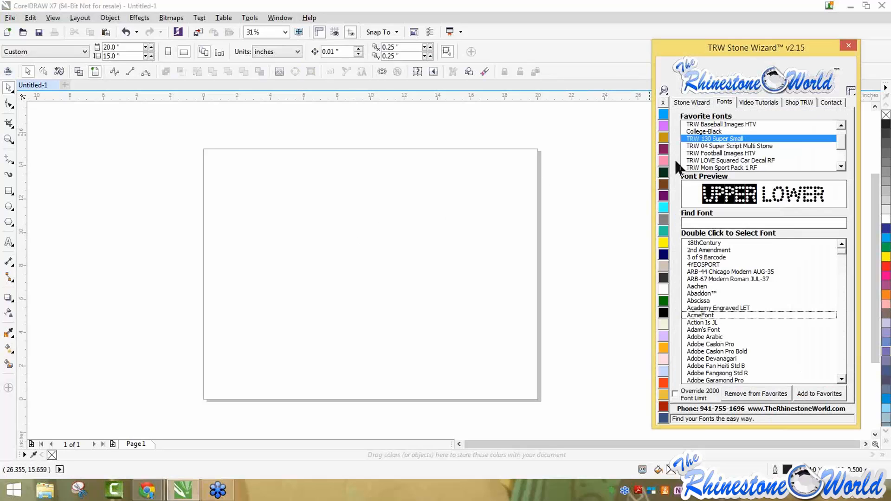
{"action": "left_click", "coordinate": [8, 242]}
{"action": "left_click", "coordinate": [358, 253]}
{"action": "type", "text": "201"}
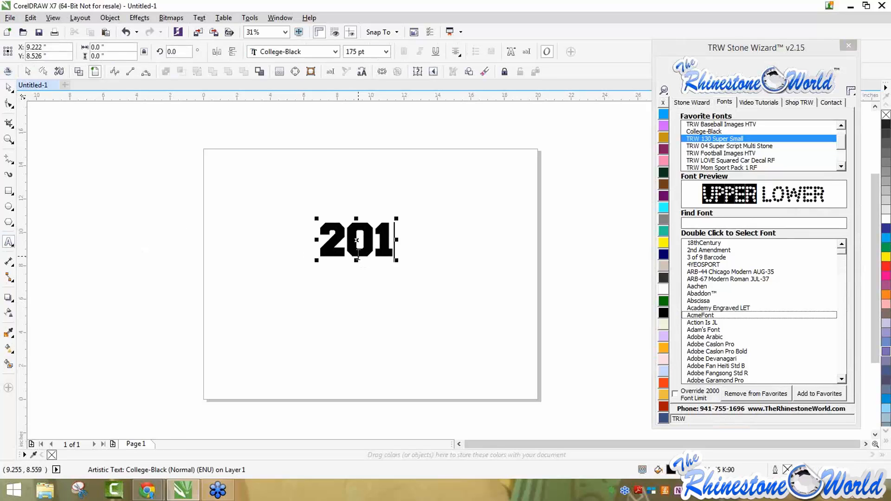
{"action": "type", "text": "5"}
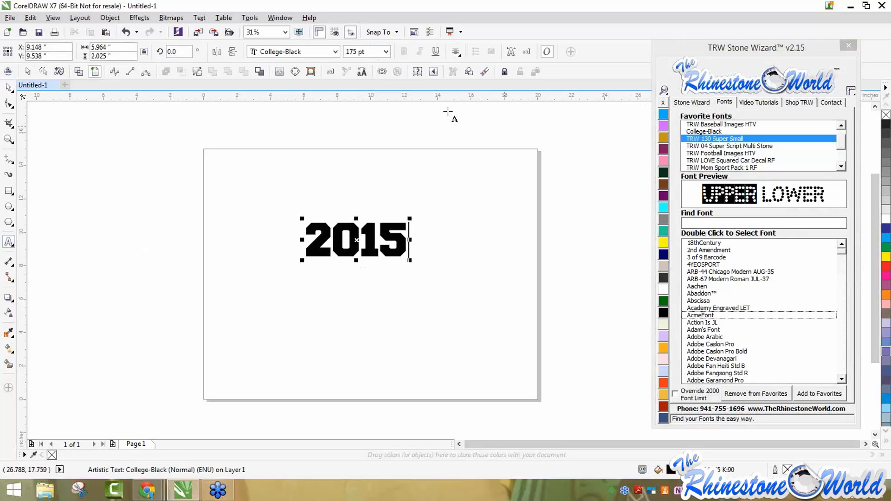
Search the fonts for TRW 99, preview TRW 999 TTF RF, and apply the favorite TRW 04 Super Script Multi Stone to 2015
{"action": "left_click", "coordinate": [707, 223]}
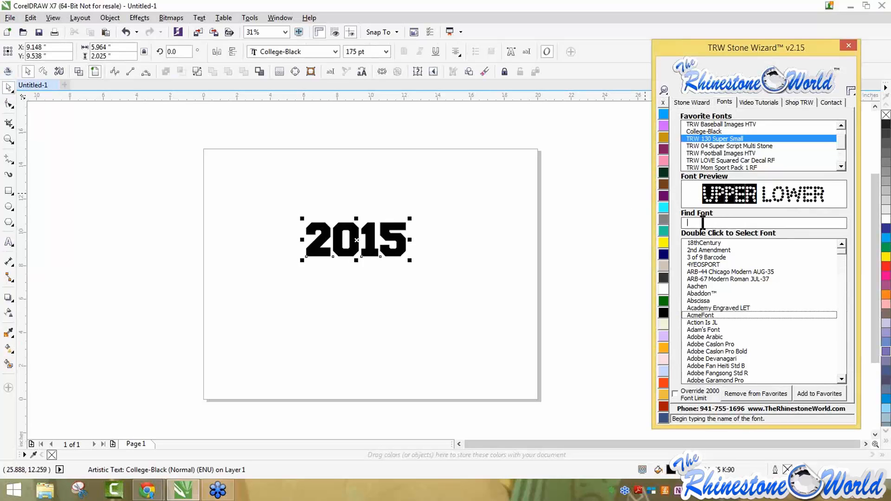
{"action": "type", "text": "TRW 99"}
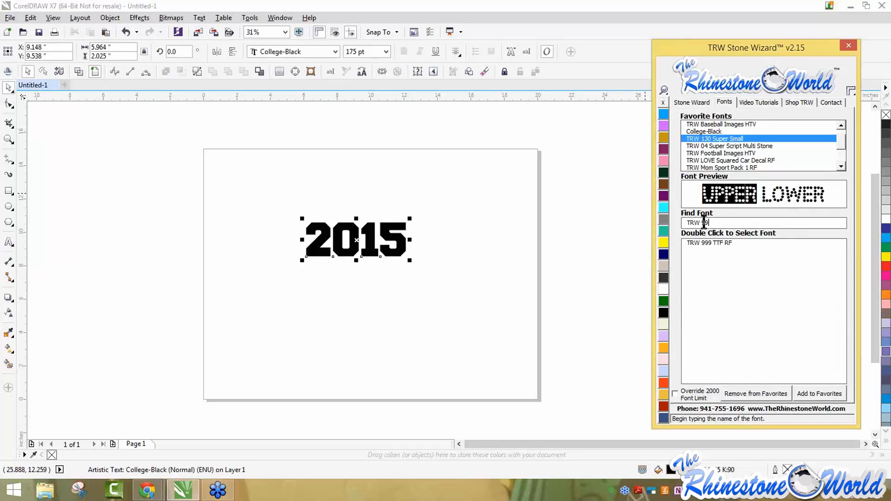
{"action": "left_click", "coordinate": [716, 242]}
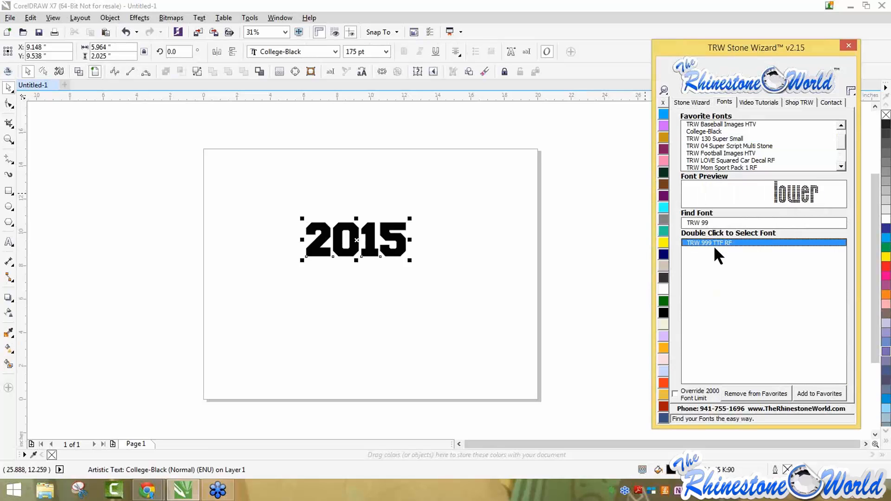
{"action": "double_click", "coordinate": [725, 146]}
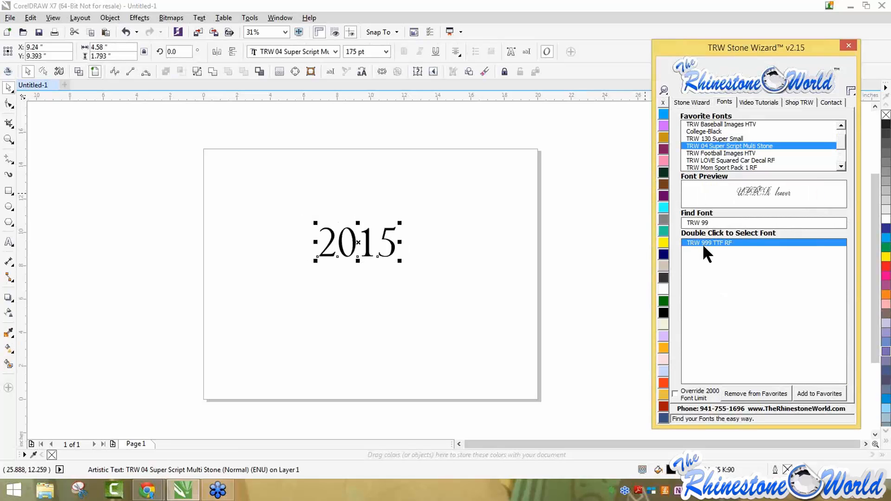
Broaden the font search to TRW and apply TRW 999 TTF RF to the 2015 text
{"action": "left_click", "coordinate": [713, 222]}
{"action": "key", "text": "BackSpace"}
{"action": "key", "text": "BackSpace"}
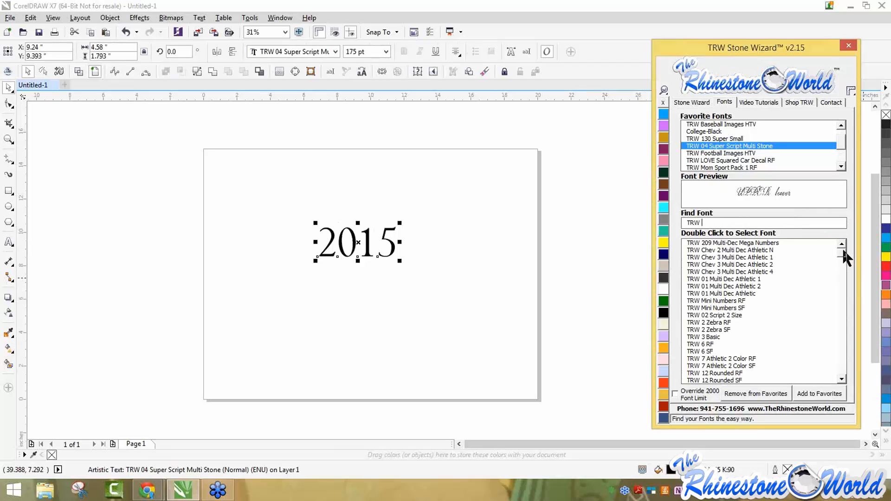
{"action": "scroll", "coordinate": [842, 269], "scroll_direction": "down", "scroll_amount": 5}
{"action": "left_click_drag", "start_coordinate": [842, 269], "coordinate": [843, 371]}
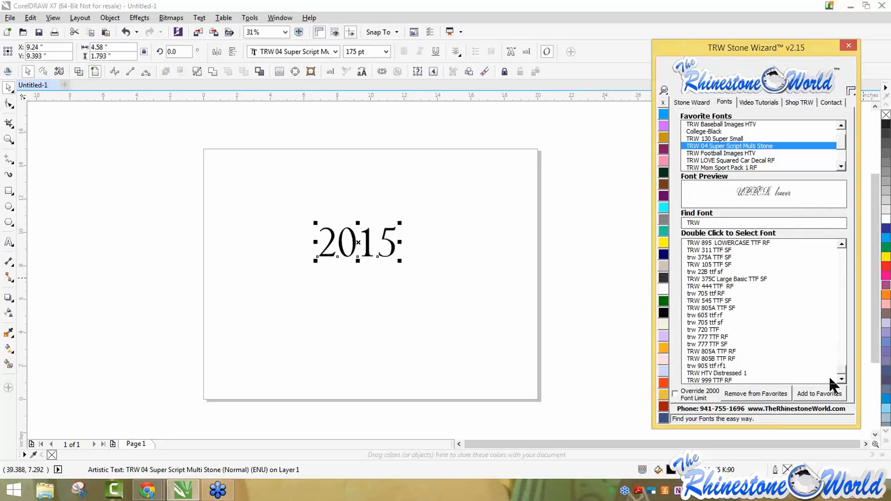
{"action": "double_click", "coordinate": [724, 380]}
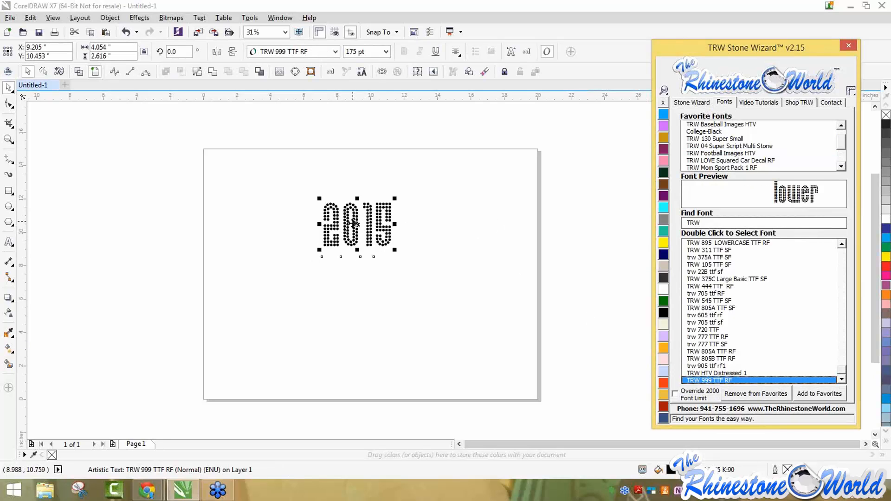
Move the 2015 text to about X 8.4 and Y 3.3 inches and convert it into ss10 = 0.129" stones
{"action": "left_click", "coordinate": [356, 224]}
{"action": "left_click_drag", "start_coordinate": [355, 224], "coordinate": [341, 343]}
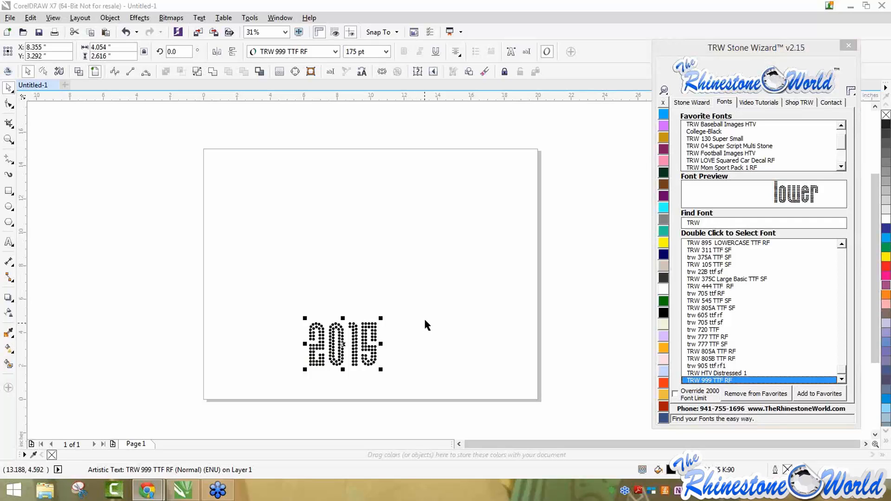
{"action": "left_click", "coordinate": [693, 102]}
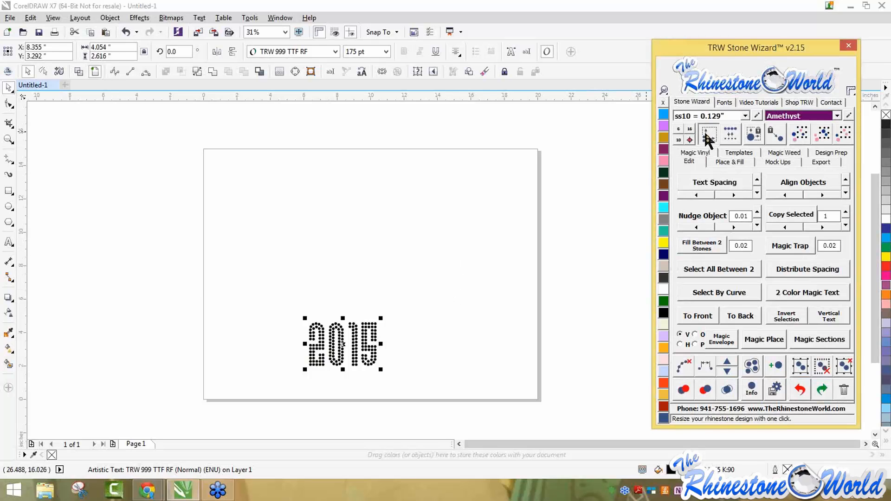
{"action": "left_click", "coordinate": [707, 135]}
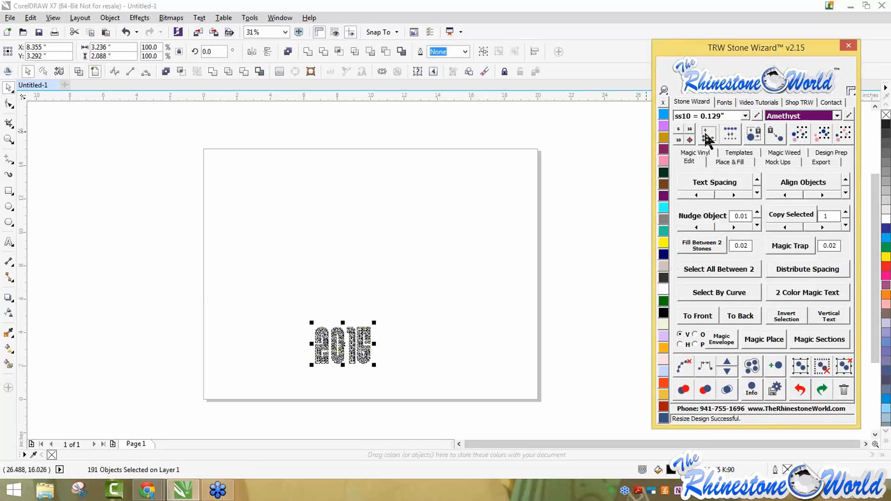
{"action": "left_click", "coordinate": [427, 313]}
{"action": "scroll", "coordinate": [307, 366], "scroll_direction": "up", "scroll_amount": 2}
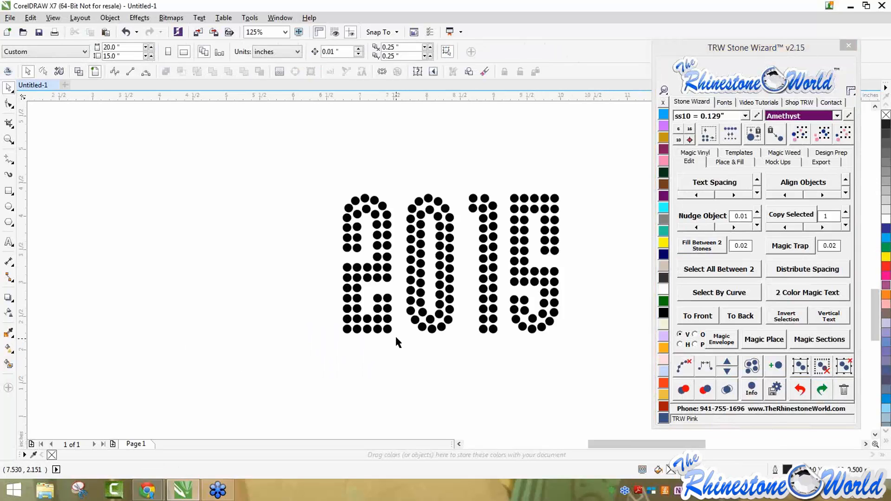
{"action": "scroll", "coordinate": [409, 314], "scroll_direction": "down", "scroll_amount": 1}
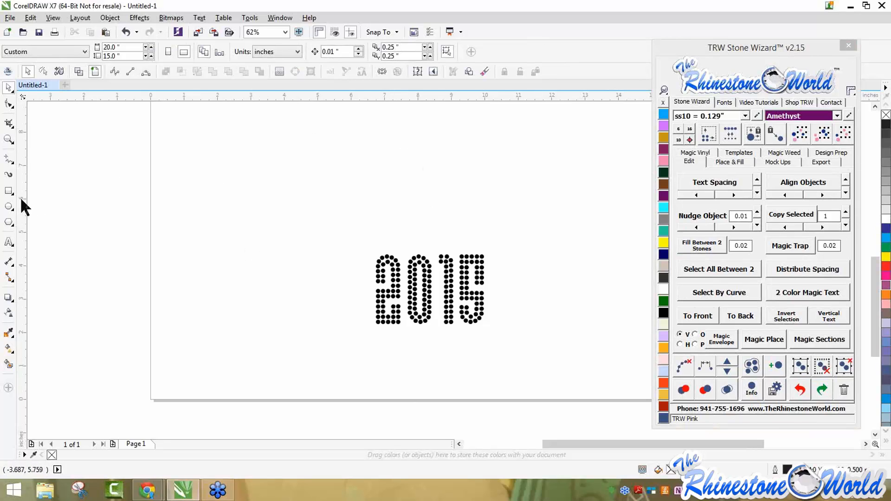
{"action": "left_click", "coordinate": [9, 242]}
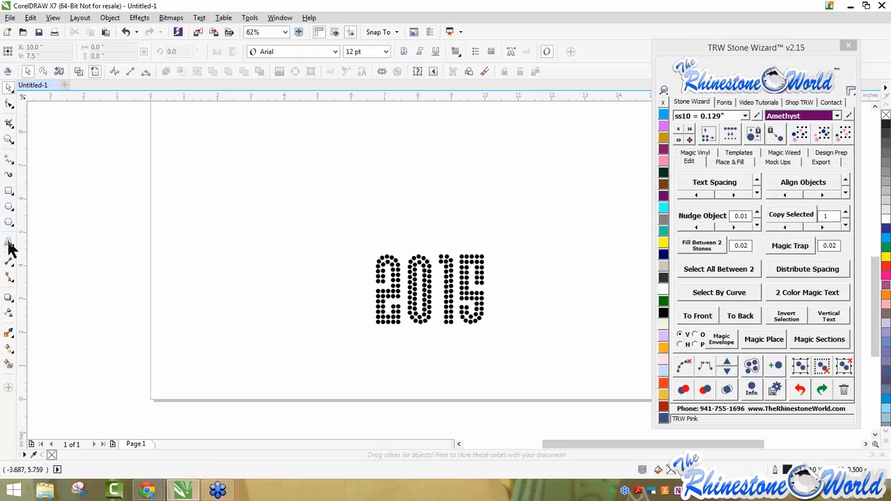
{"action": "left_click", "coordinate": [258, 164]}
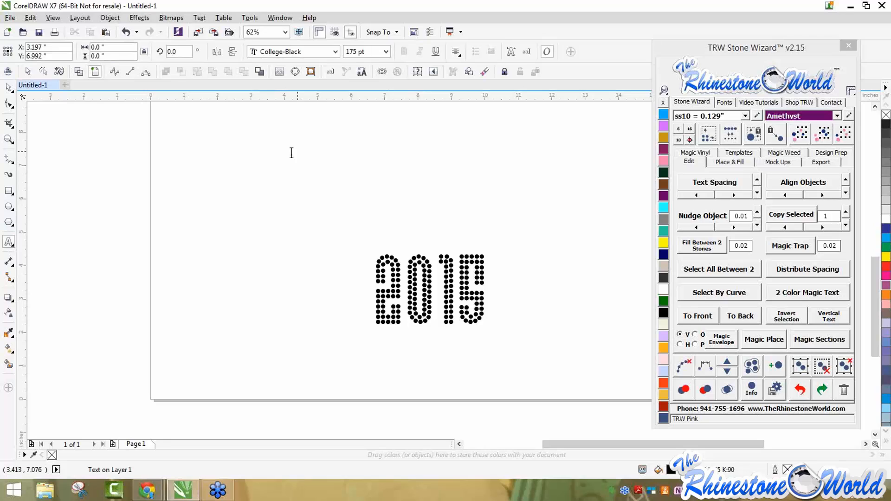
{"action": "left_click", "coordinate": [8, 87]}
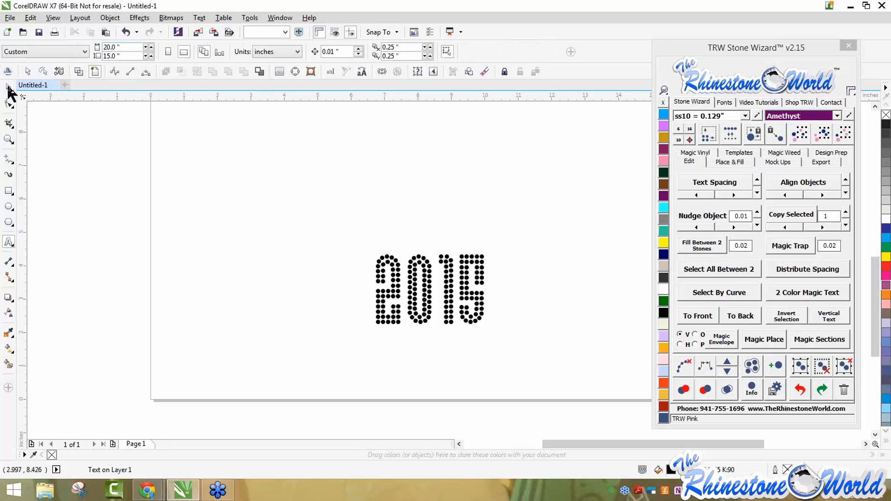
{"action": "key", "text": "ctrl+a"}
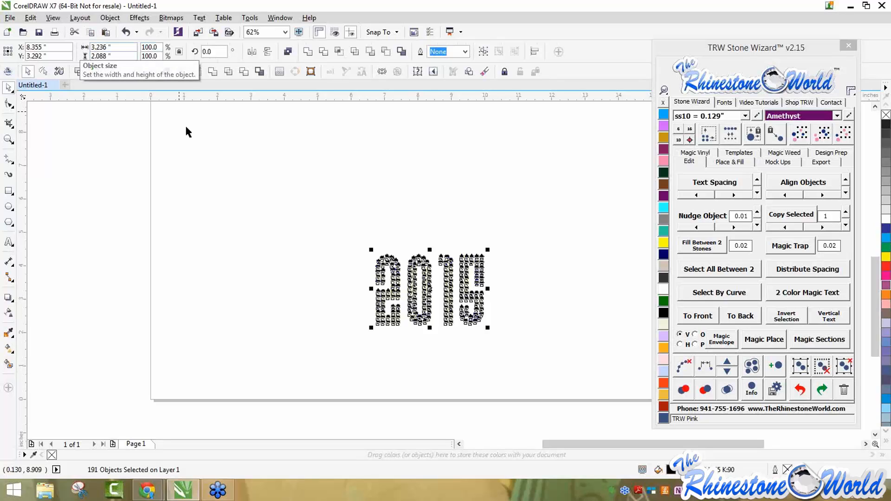
{"action": "left_click", "coordinate": [294, 179]}
Add the artistic text HAPPY in the upper part of the page, above the 2015 stones
{"action": "left_click", "coordinate": [10, 242]}
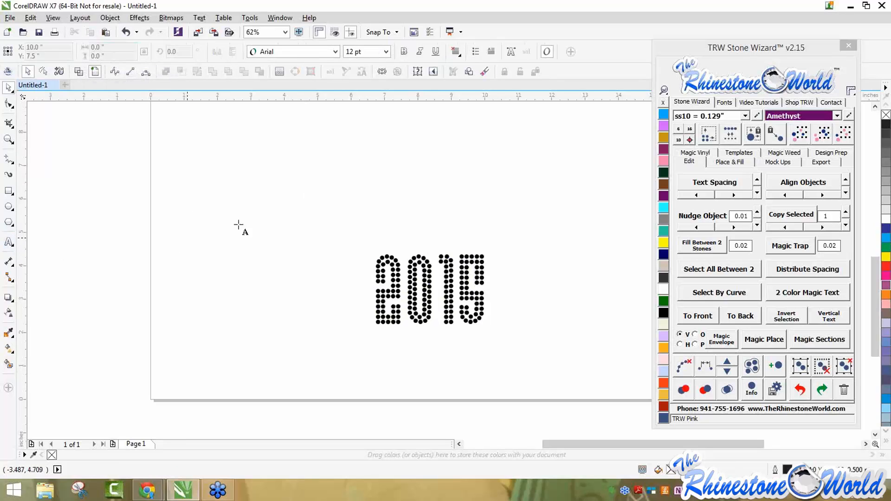
{"action": "left_click", "coordinate": [246, 229]}
{"action": "scroll", "coordinate": [285, 238], "scroll_direction": "down", "scroll_amount": 1}
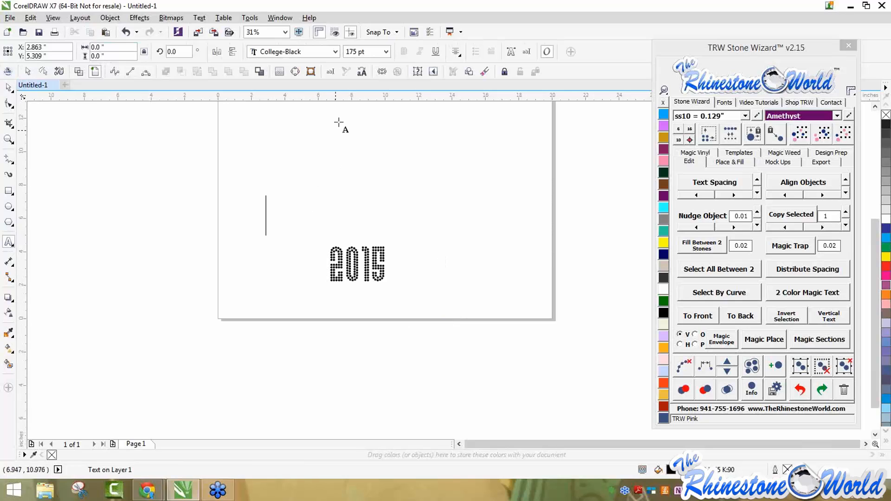
{"action": "left_click", "coordinate": [333, 138]}
{"action": "type", "text": "HAPPY"}
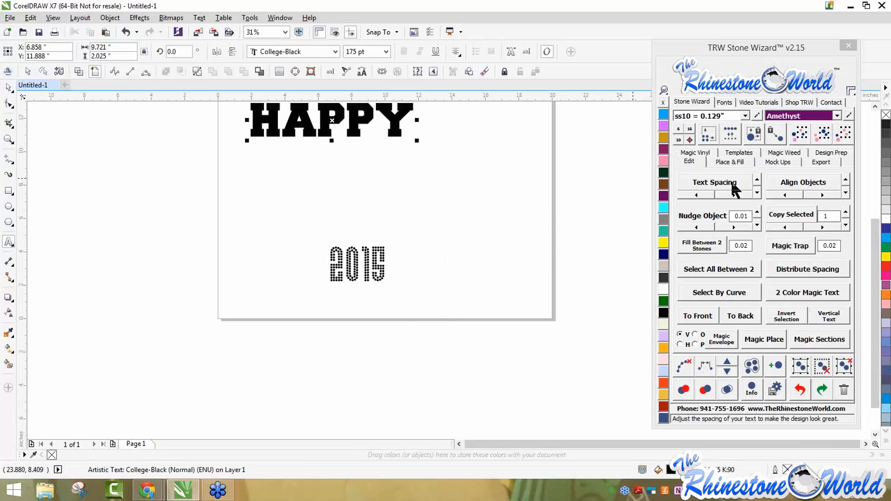
Place two copies of the HAPPY text straight below it with a copy spacing of 1 inch
{"action": "left_click", "coordinate": [846, 226]}
{"action": "left_click", "coordinate": [846, 225]}
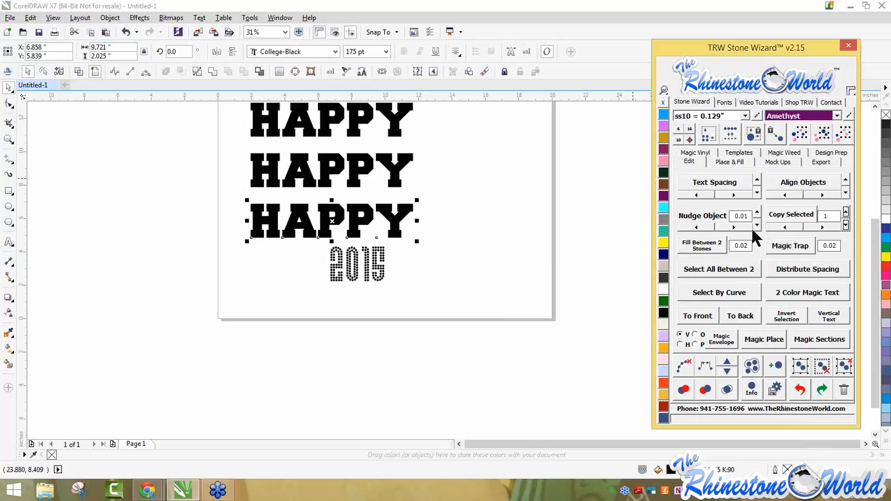
{"action": "left_click", "coordinate": [157, 139]}
{"action": "scroll", "coordinate": [157, 139], "scroll_direction": "down", "scroll_amount": 2}
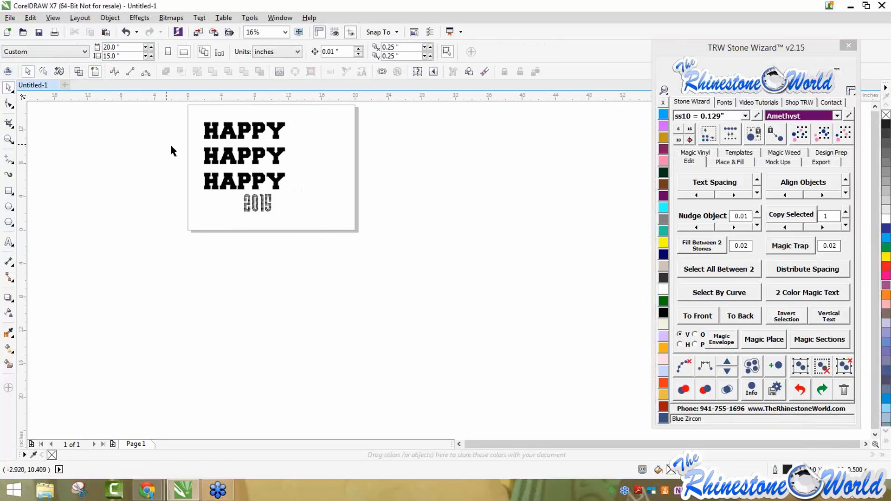
Retype the two lower HAPPY lines as NEW and YEAR, and set all three lines in TRW 130 Super Small, centred above 2015
{"action": "left_click_drag", "start_coordinate": [192, 112], "coordinate": [322, 197]}
{"action": "left_click_drag", "start_coordinate": [268, 151], "coordinate": [367, 186]}
{"action": "left_click", "coordinate": [454, 186]}
{"action": "key", "text": "F8"}
{"action": "type", "text": "NEW"}
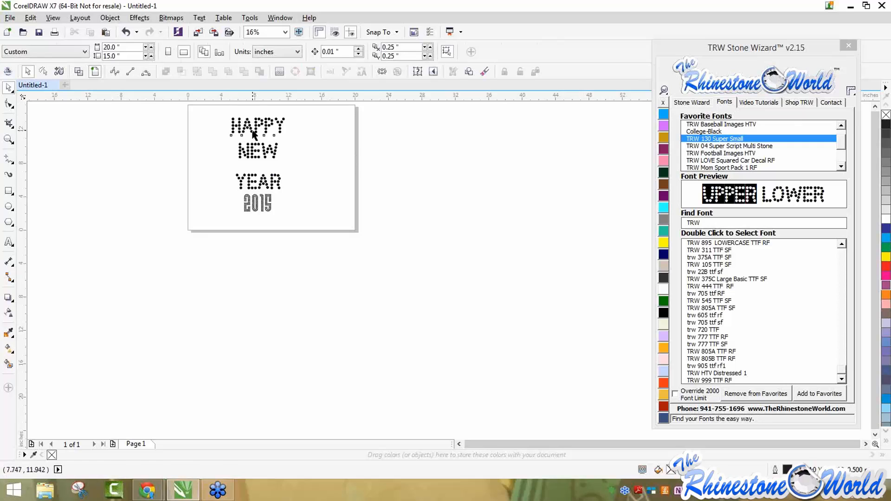
Select the HAPPY, NEW and YEAR lines together and move them off the page to about X 31 and Y 4.1 inches
{"action": "left_click", "coordinate": [255, 134]}
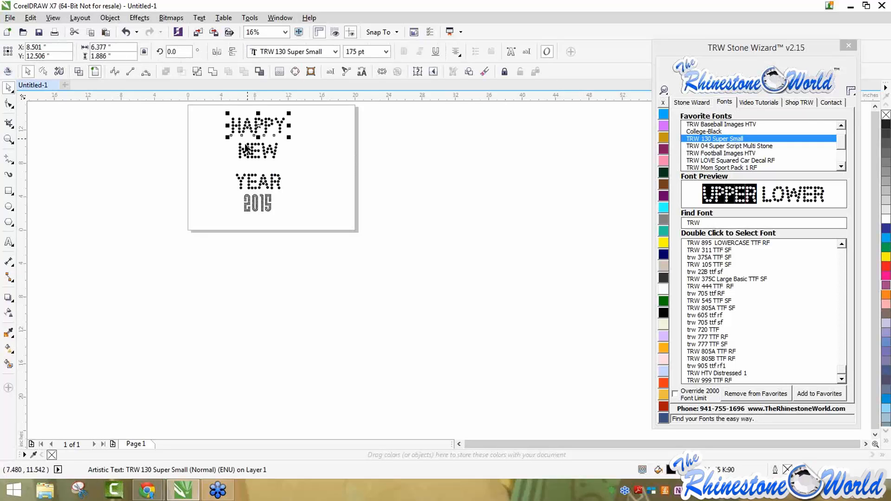
{"action": "left_click", "coordinate": [255, 153], "text": "shift"}
{"action": "left_click", "coordinate": [253, 177], "text": "shift"}
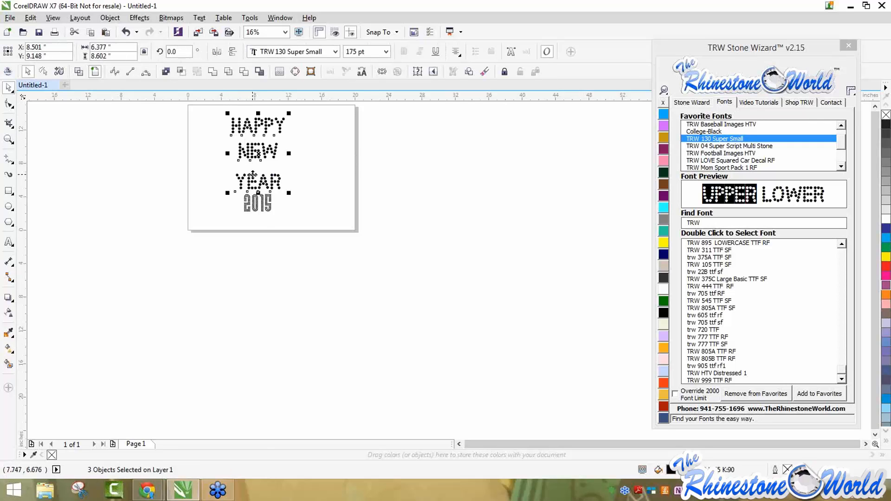
{"action": "left_click_drag", "start_coordinate": [258, 153], "coordinate": [446, 196]}
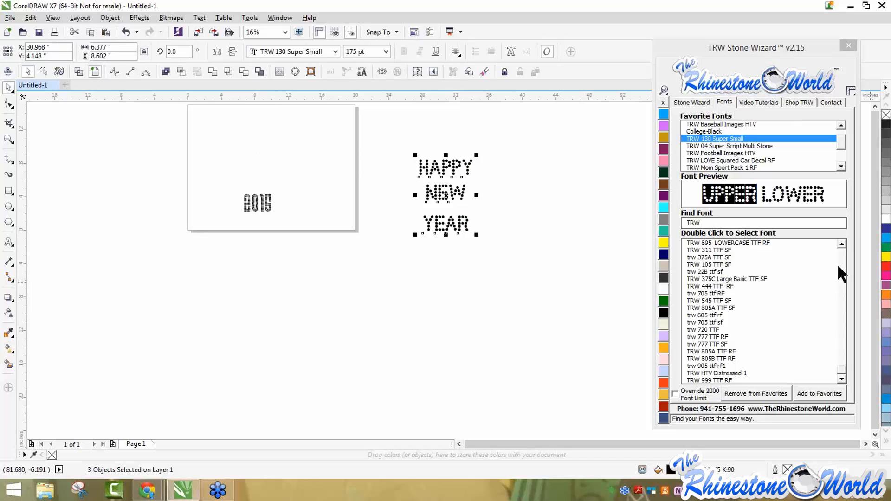
Convert the HAPPY, NEW and YEAR lines into ss10 = 0.129" stones and select all of their stones
{"action": "left_click", "coordinate": [691, 102]}
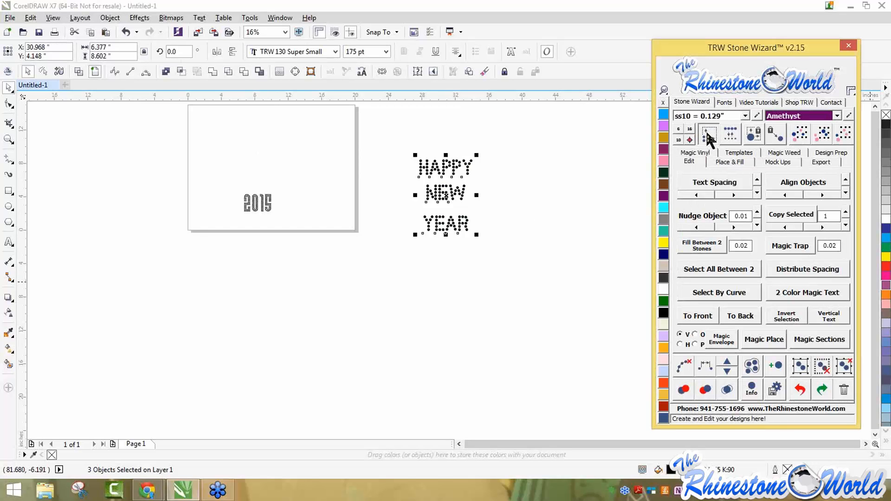
{"action": "left_click", "coordinate": [706, 130]}
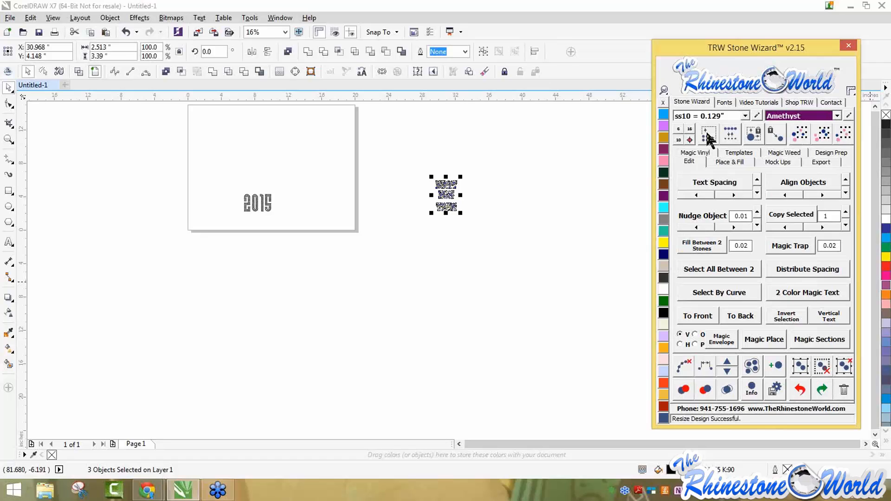
{"action": "left_click", "coordinate": [531, 225]}
{"action": "scroll", "coordinate": [422, 177], "scroll_direction": "up", "scroll_amount": 2}
{"action": "scroll", "coordinate": [502, 192], "scroll_direction": "down", "scroll_amount": 1}
{"action": "left_click_drag", "start_coordinate": [467, 168], "coordinate": [593, 276]}
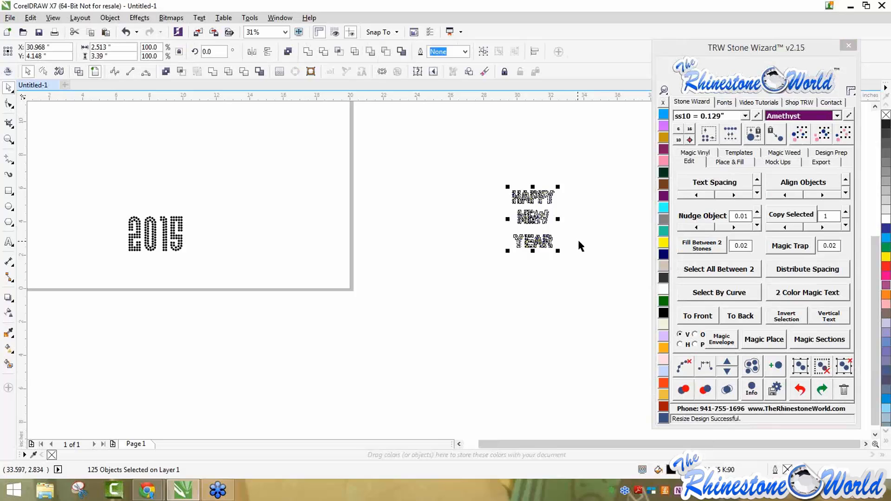
Select all the HAPPY, NEW and YEAR stones and move them onto the page above 2015, at about X 8.3 and Y 6.2 inches
{"action": "left_click", "coordinate": [579, 239]}
{"action": "scroll", "coordinate": [536, 194], "scroll_direction": "up", "scroll_amount": 2}
{"action": "left_click", "coordinate": [556, 204]}
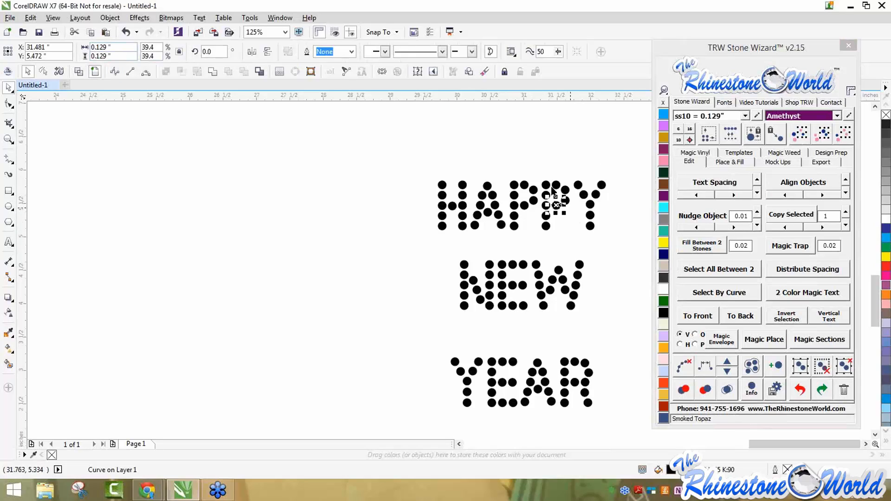
{"action": "left_click", "coordinate": [362, 160]}
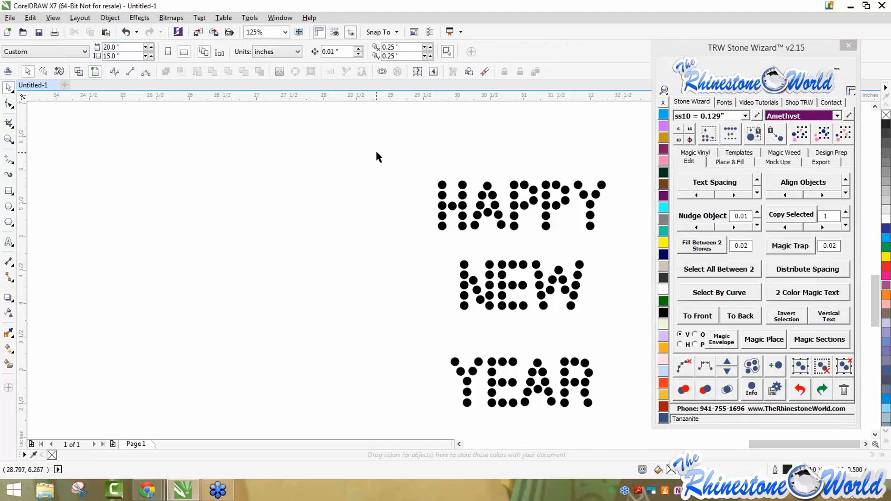
{"action": "left_click_drag", "start_coordinate": [376, 152], "coordinate": [625, 413]}
{"action": "scroll", "coordinate": [625, 418], "scroll_direction": "down", "scroll_amount": 3}
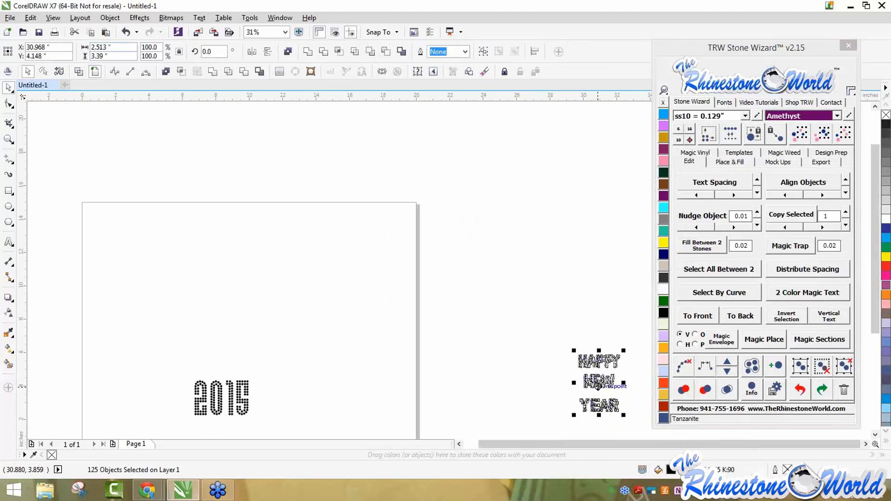
{"action": "left_click_drag", "start_coordinate": [599, 382], "coordinate": [220, 353]}
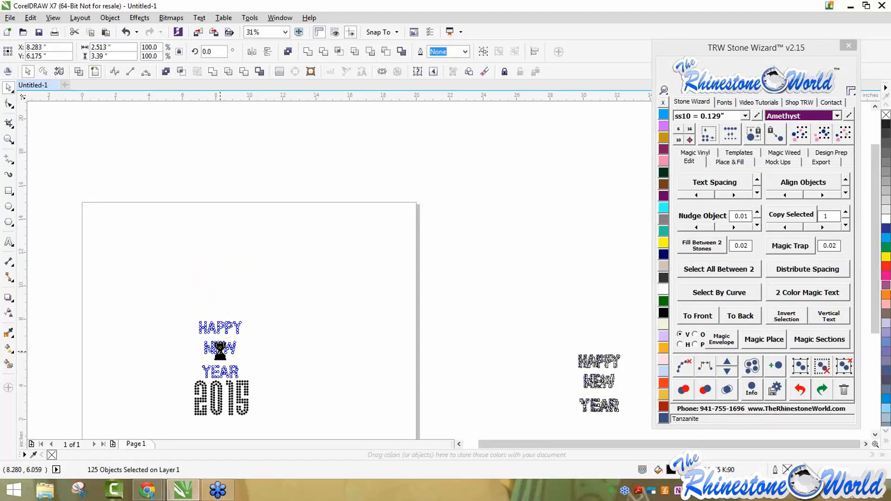
{"action": "left_click", "coordinate": [370, 407]}
Nudge the HAPPY stones slightly down towards the NEW line
{"action": "scroll", "coordinate": [322, 400], "scroll_direction": "down", "scroll_amount": 2}
{"action": "scroll", "coordinate": [297, 417], "scroll_direction": "up", "scroll_amount": 2}
{"action": "scroll", "coordinate": [320, 312], "scroll_direction": "up", "scroll_amount": 4}
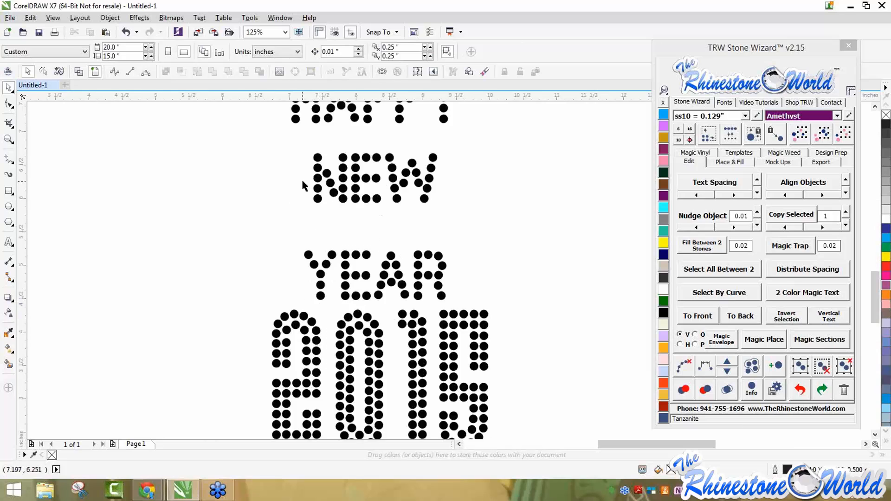
{"action": "scroll", "coordinate": [302, 179], "scroll_direction": "down", "scroll_amount": 3}
{"action": "scroll", "coordinate": [272, 124], "scroll_direction": "down", "scroll_amount": 3}
{"action": "scroll", "coordinate": [267, 116], "scroll_direction": "up", "scroll_amount": 4}
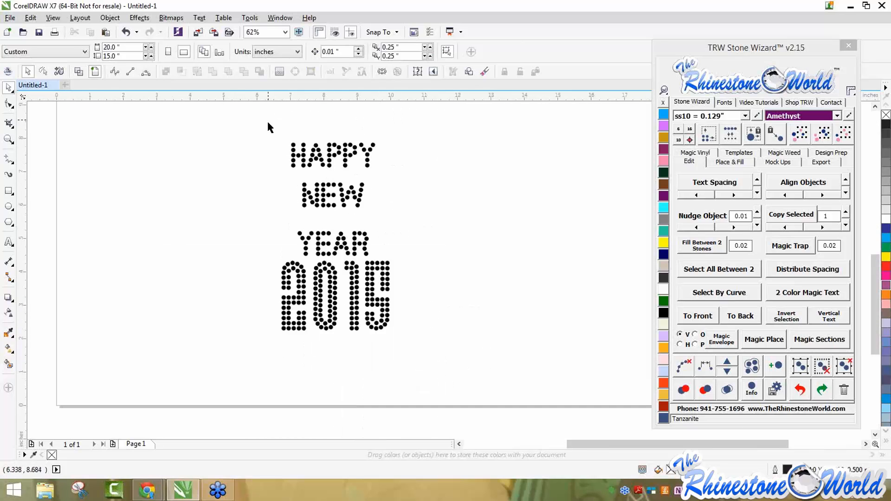
{"action": "left_click_drag", "start_coordinate": [268, 123], "coordinate": [413, 173]}
{"action": "key", "text": "Down"}
{"action": "key", "text": "Down"}
{"action": "key", "text": "Down"}
{"action": "key", "text": "Down"}
{"action": "key", "text": "Down"}
{"action": "key", "text": "Down"}
{"action": "key", "text": "Down"}
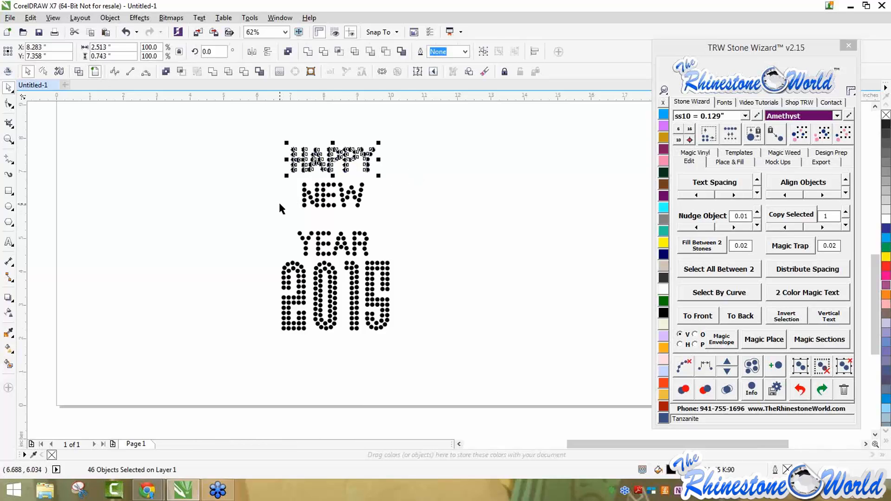
Nudge the NEW stones down until they sit just above the YEAR line
{"action": "left_click_drag", "start_coordinate": [275, 173], "coordinate": [393, 219]}
{"action": "key", "text": "Down"}
{"action": "key", "text": "Down"}
{"action": "key", "text": "Down"}
{"action": "key", "text": "Down"}
{"action": "key", "text": "Down"}
{"action": "key", "text": "Down"}
{"action": "key", "text": "Down"}
{"action": "key", "text": "Down"}
{"action": "key", "text": "Down"}
{"action": "key", "text": "Down"}
{"action": "key", "text": "Down"}
{"action": "key", "text": "Down"}
{"action": "key", "text": "Down"}
{"action": "key", "text": "Down"}
{"action": "key", "text": "Down"}
{"action": "key", "text": "Down"}
{"action": "key", "text": "Down"}
{"action": "key", "text": "Down"}
{"action": "key", "text": "Down"}
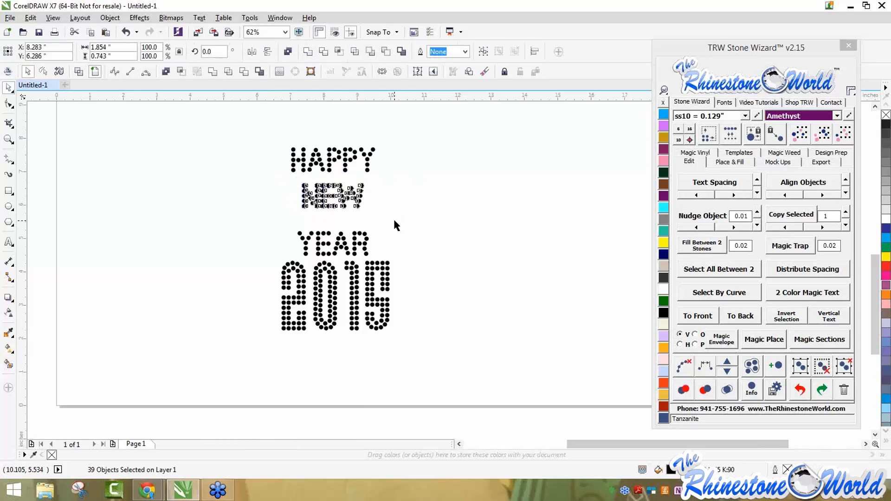
{"action": "left_click", "coordinate": [445, 206]}
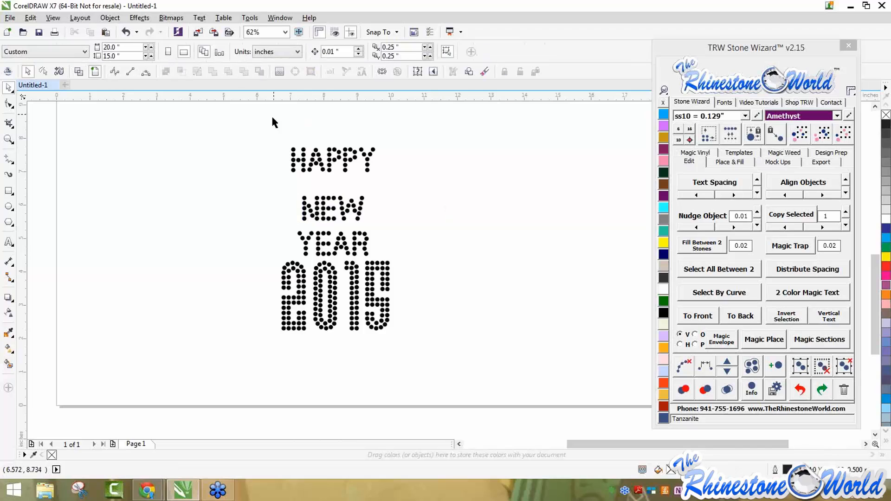
Nudge the HAPPY stones down to close the gap above NEW, spacing the three lines evenly
{"action": "left_click_drag", "start_coordinate": [271, 123], "coordinate": [425, 194]}
{"action": "left_click", "coordinate": [423, 186]}
{"action": "left_click_drag", "start_coordinate": [282, 125], "coordinate": [418, 189]}
{"action": "key", "text": "Down"}
{"action": "key", "text": "Down"}
{"action": "key", "text": "Down"}
{"action": "key", "text": "Down"}
{"action": "key", "text": "Down"}
{"action": "key", "text": "Down"}
{"action": "key", "text": "Down"}
{"action": "key", "text": "Down"}
{"action": "key", "text": "Down"}
{"action": "key", "text": "Down"}
{"action": "key", "text": "Down"}
{"action": "key", "text": "Down"}
{"action": "key", "text": "Down"}
{"action": "key", "text": "Down"}
{"action": "key", "text": "Down"}
{"action": "key", "text": "Down"}
{"action": "key", "text": "Down"}
{"action": "key", "text": "Down"}
{"action": "key", "text": "Down"}
{"action": "key", "text": "Down"}
{"action": "key", "text": "Down"}
{"action": "key", "text": "Down"}
{"action": "key", "text": "Down"}
{"action": "key", "text": "Down"}
{"action": "key", "text": "Down"}
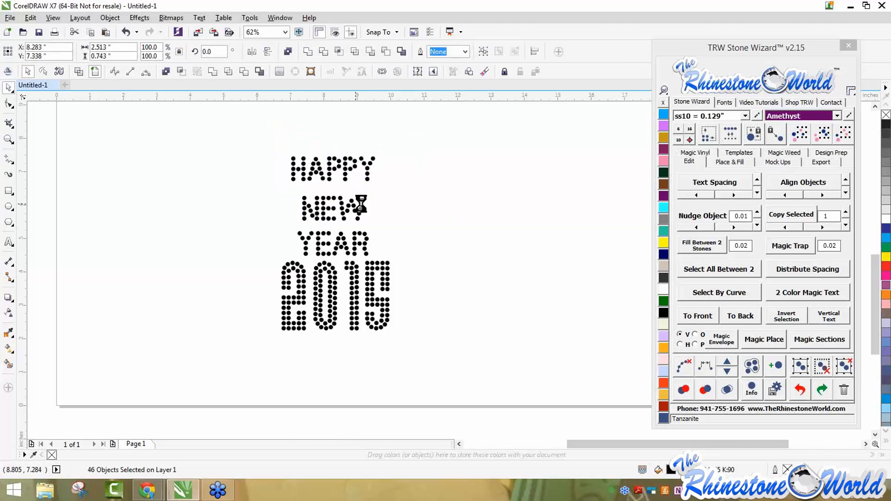
{"action": "left_click", "coordinate": [449, 236]}
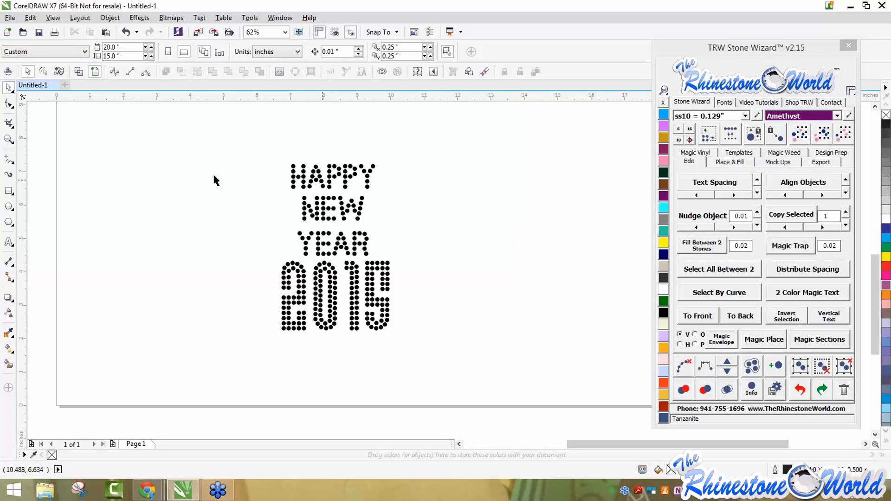
Recolour the whole HAPPY NEW YEAR 2015 design as Crystal and create an accessory mockup with the car window decal
{"action": "left_click_drag", "start_coordinate": [235, 135], "coordinate": [445, 350]}
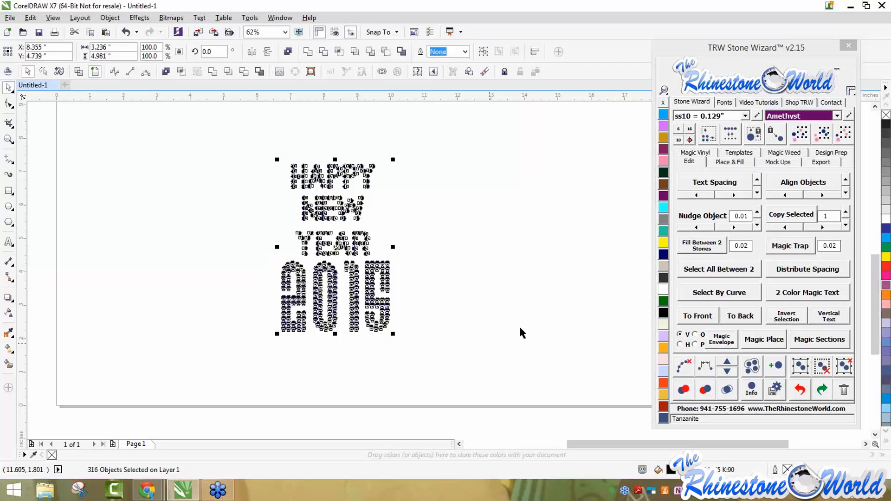
{"action": "left_click", "coordinate": [661, 290]}
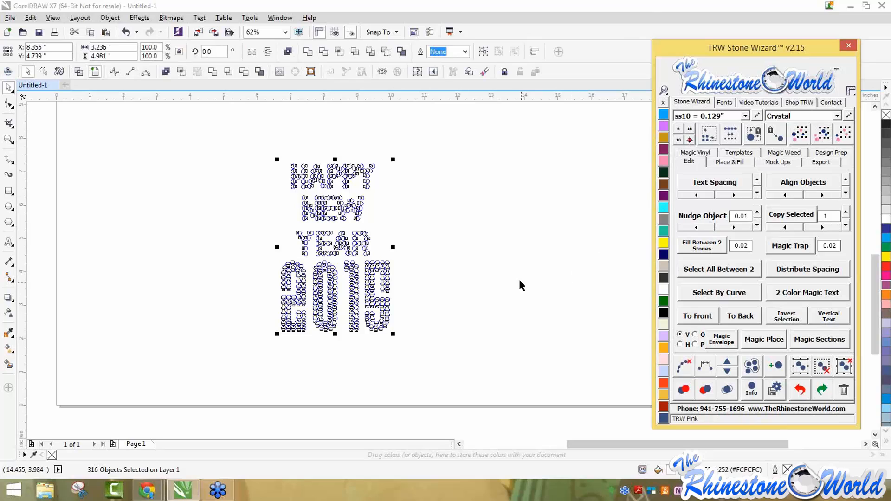
{"action": "left_click", "coordinate": [785, 161]}
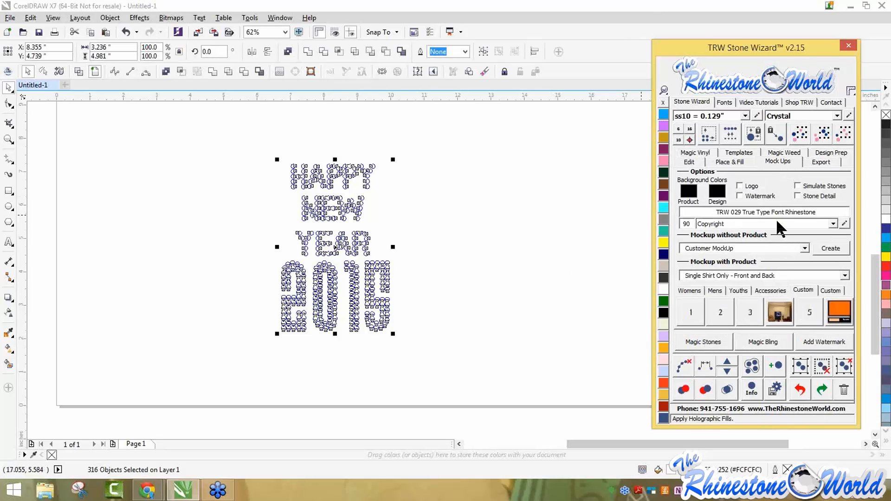
{"action": "left_click", "coordinate": [777, 289]}
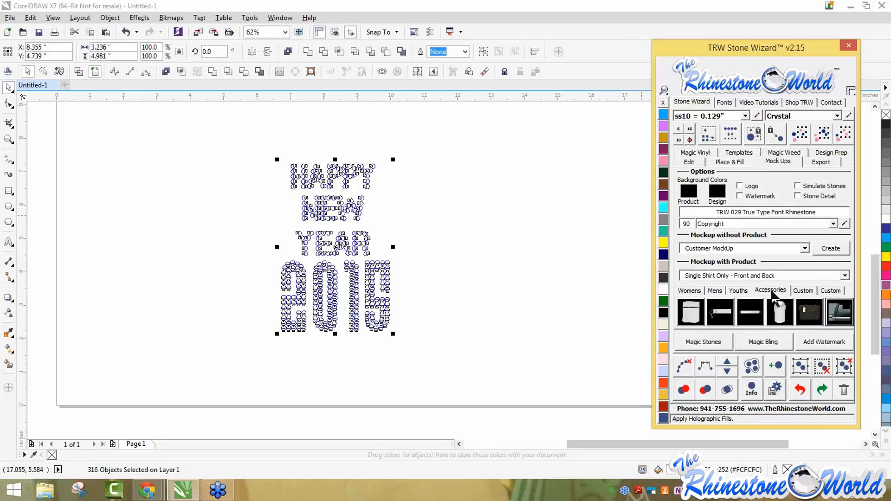
{"action": "left_click", "coordinate": [845, 314]}
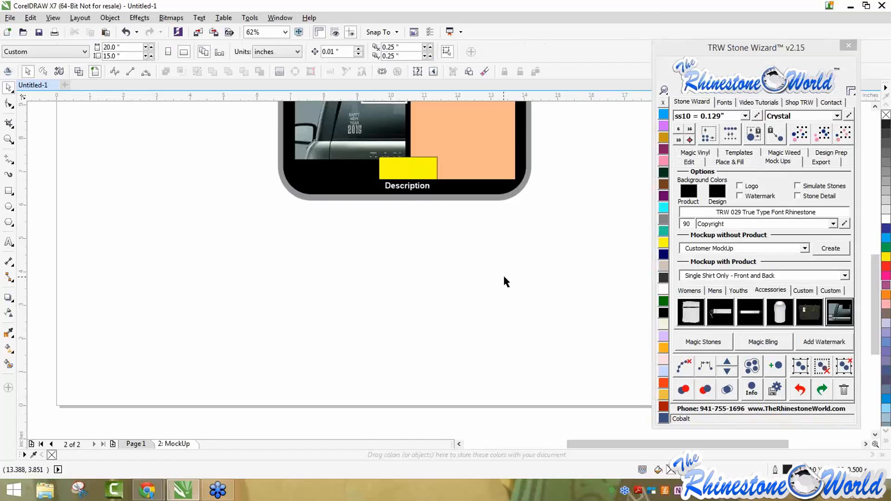
Examine the design on the car window mockup, then select the whole mockup and view the export options
{"action": "scroll", "coordinate": [498, 225], "scroll_direction": "up", "scroll_amount": 4}
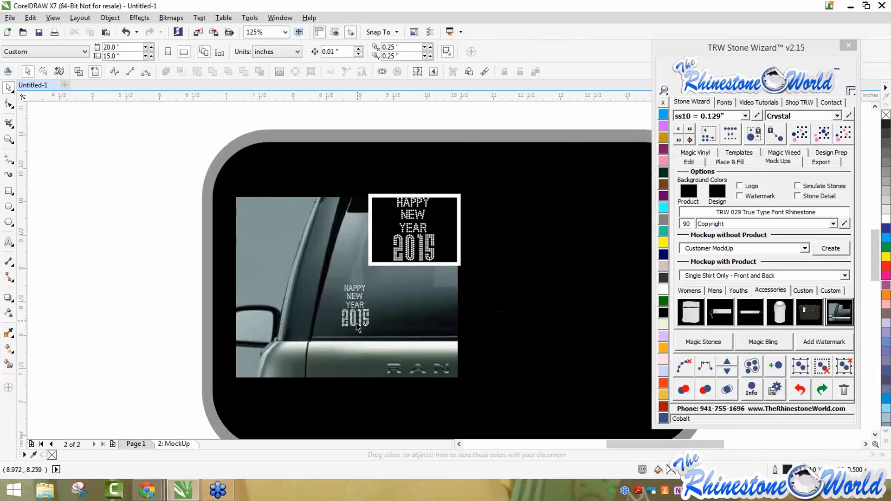
{"action": "scroll", "coordinate": [357, 327], "scroll_direction": "up", "scroll_amount": 2}
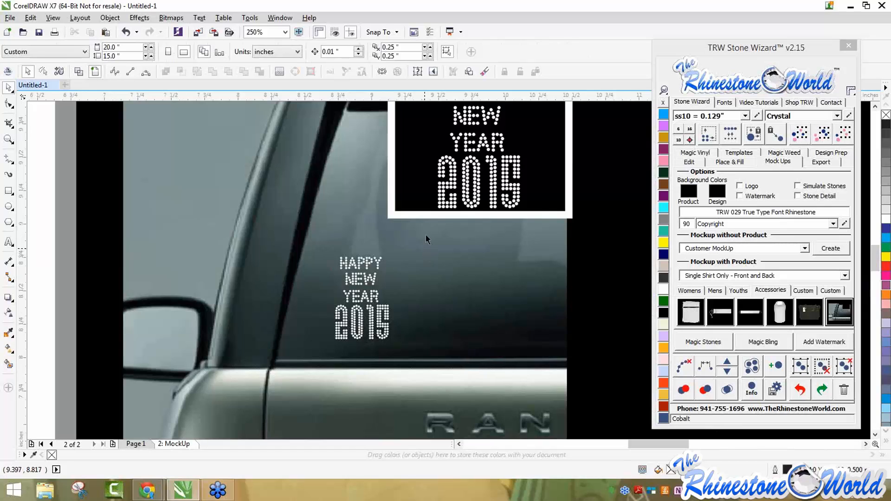
{"action": "left_click", "coordinate": [426, 254]}
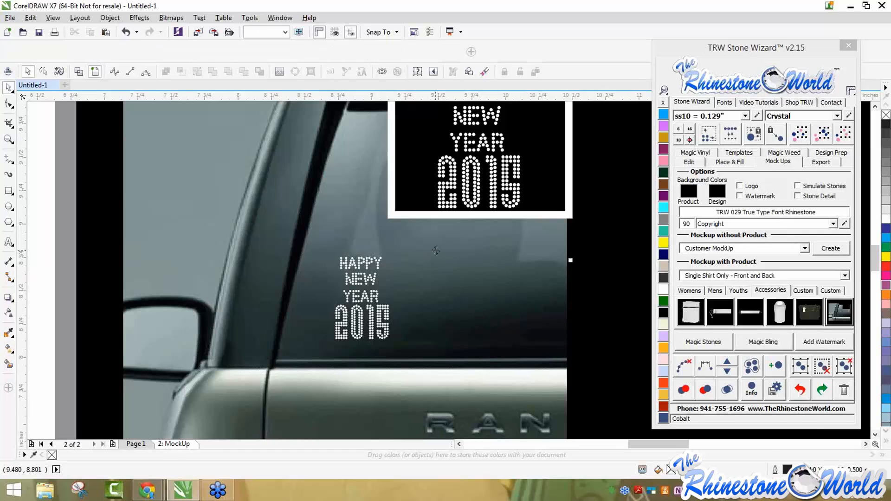
{"action": "scroll", "coordinate": [436, 249], "scroll_direction": "down", "scroll_amount": 4}
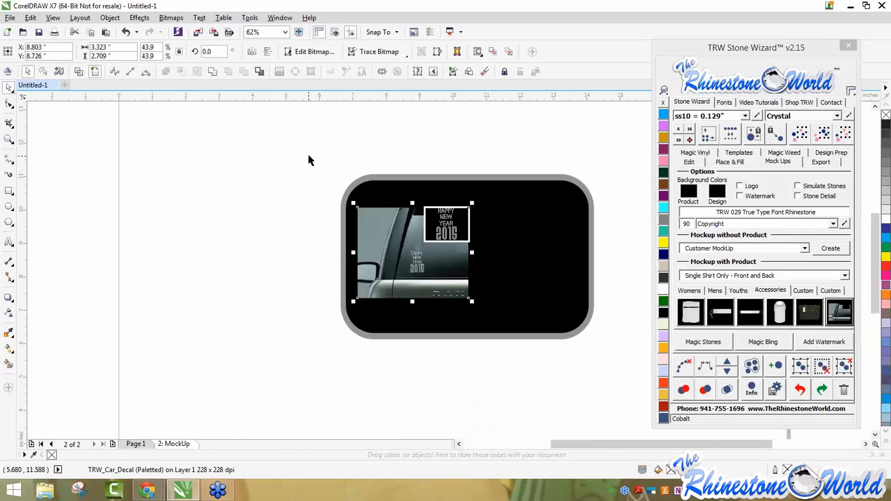
{"action": "left_click_drag", "start_coordinate": [308, 149], "coordinate": [617, 352]}
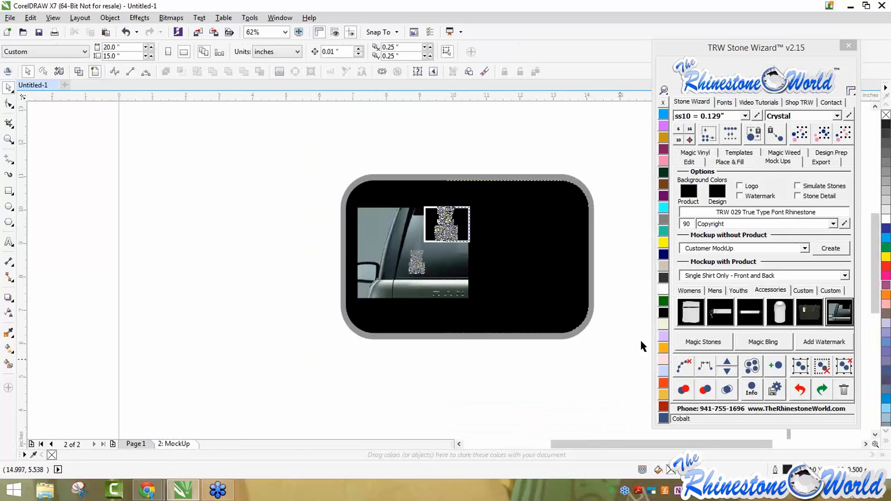
{"action": "left_click", "coordinate": [825, 161]}
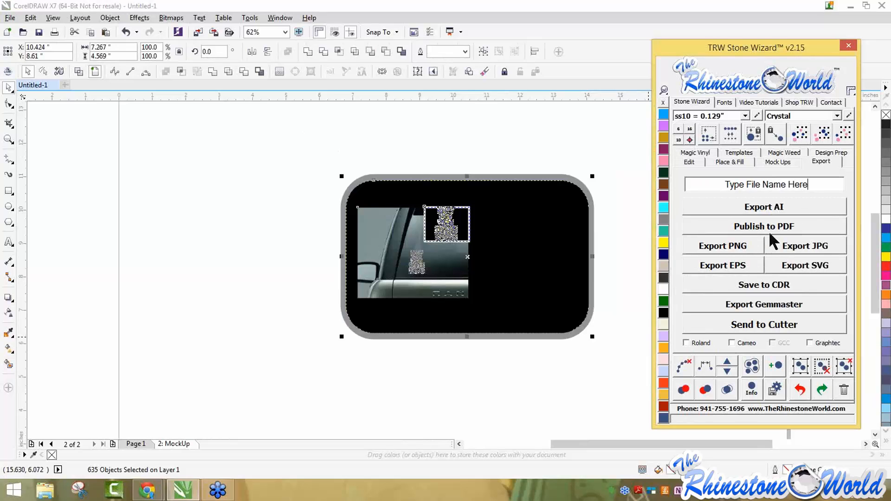
{"action": "left_click", "coordinate": [742, 242]}
Delete all the mockup objects from the MockUp page and return to Page 1
{"action": "left_click_drag", "start_coordinate": [298, 138], "coordinate": [607, 378]}
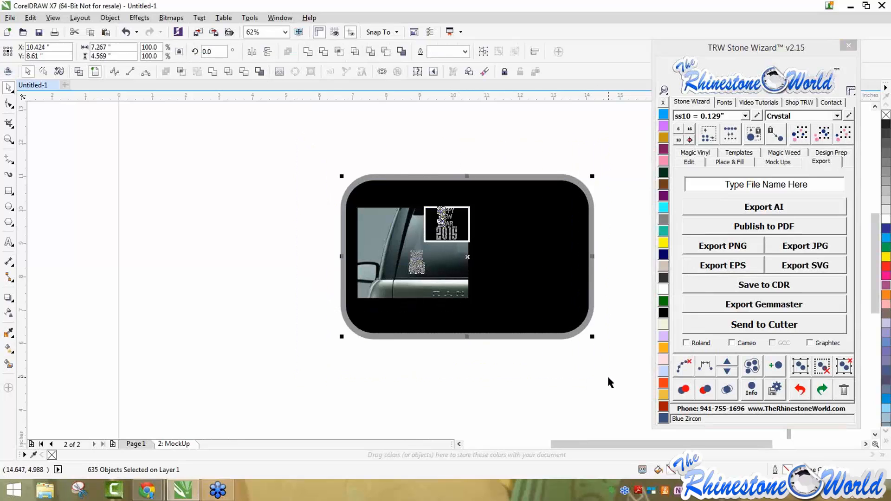
{"action": "key", "text": "Delete"}
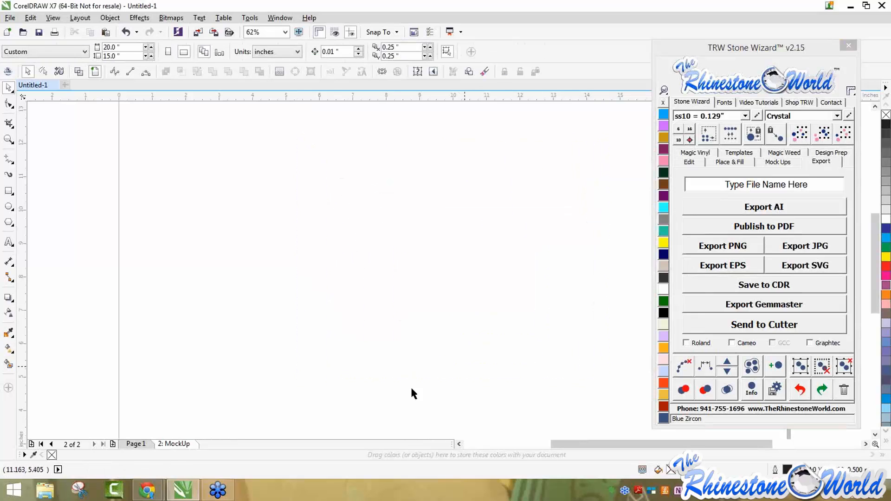
{"action": "left_click", "coordinate": [139, 443]}
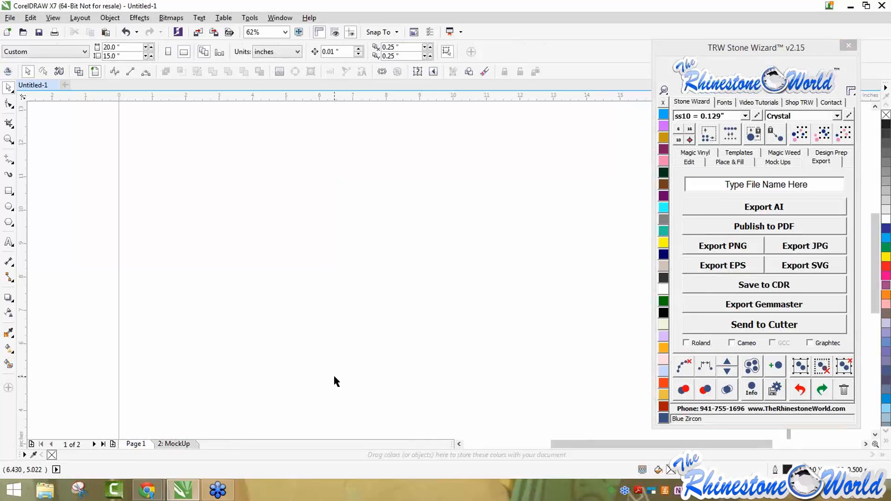
Recolour all the stones of the HAPPY NEW YEAR 2015 design as Jet Black
{"action": "scroll", "coordinate": [342, 381], "scroll_direction": "down", "scroll_amount": 1}
{"action": "scroll", "coordinate": [375, 395], "scroll_direction": "down", "scroll_amount": 2}
{"action": "scroll", "coordinate": [376, 420], "scroll_direction": "up", "scroll_amount": 2}
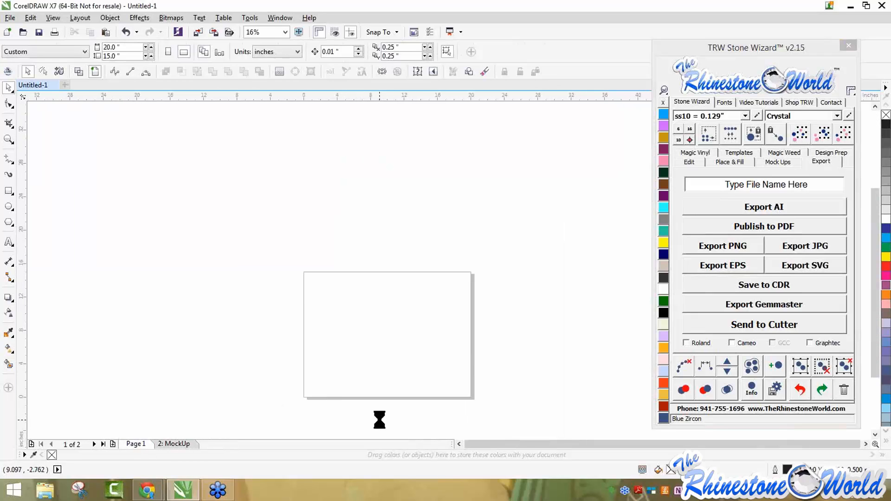
{"action": "left_click_drag", "start_coordinate": [345, 290], "coordinate": [541, 412]}
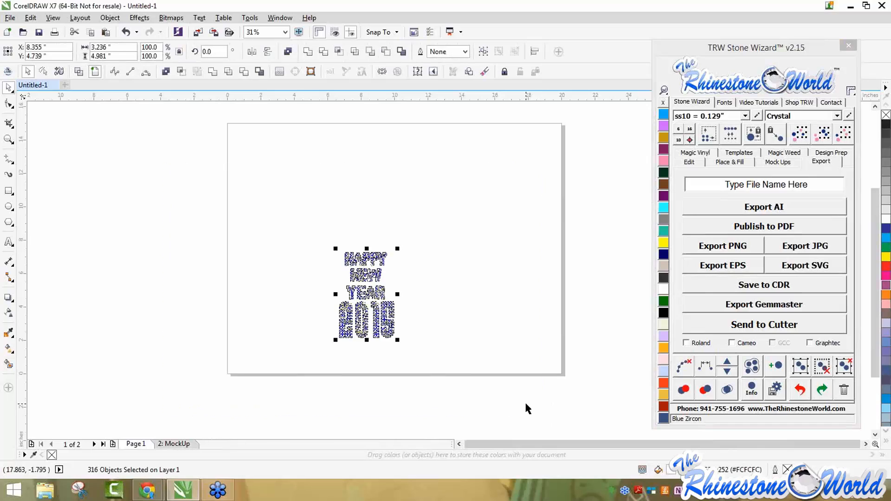
{"action": "left_click", "coordinate": [664, 312]}
{"action": "left_click", "coordinate": [517, 308]}
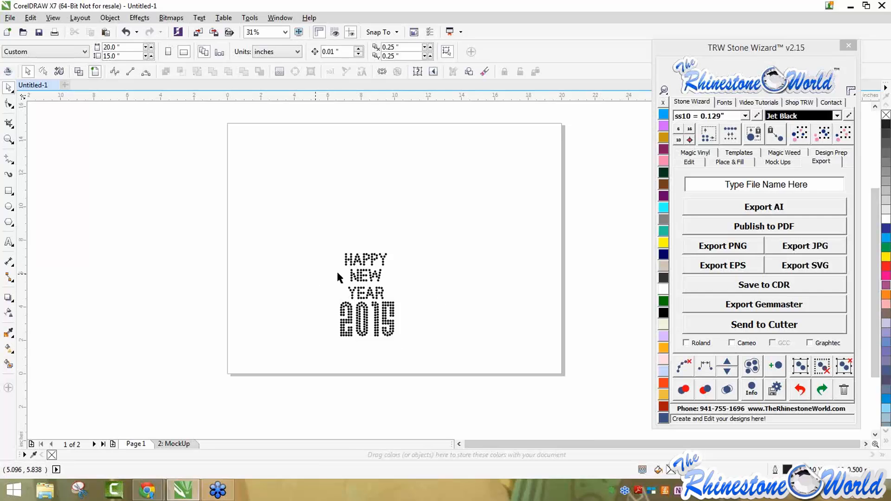
Replace the HAPPY NEW YEAR 2015 design on Page 1 with Baseball Mom Template.cdr, placed at about X 12.4 and Y 7.0 inches
{"action": "left_click_drag", "start_coordinate": [301, 215], "coordinate": [468, 367]}
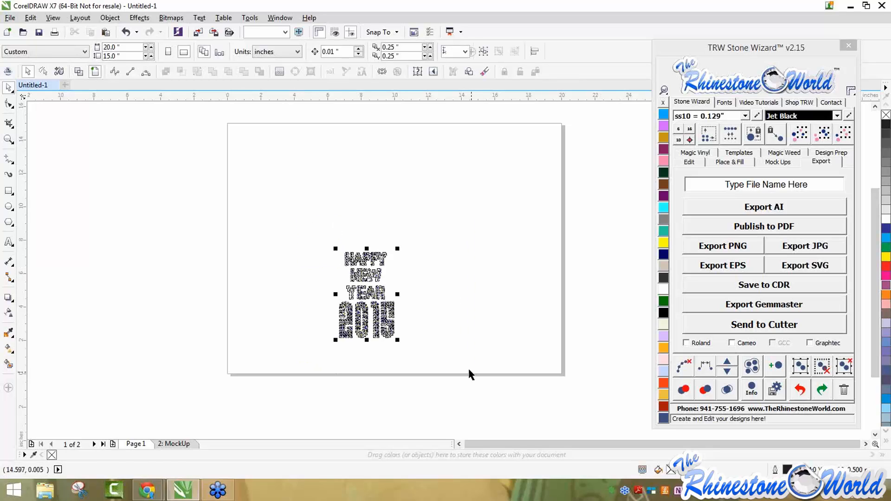
{"action": "key", "text": "Delete"}
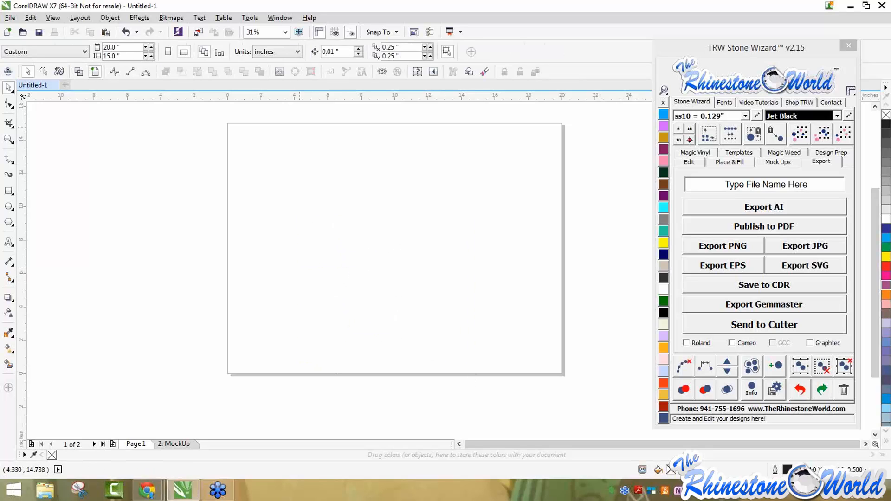
{"action": "key", "text": "alt+Tab"}
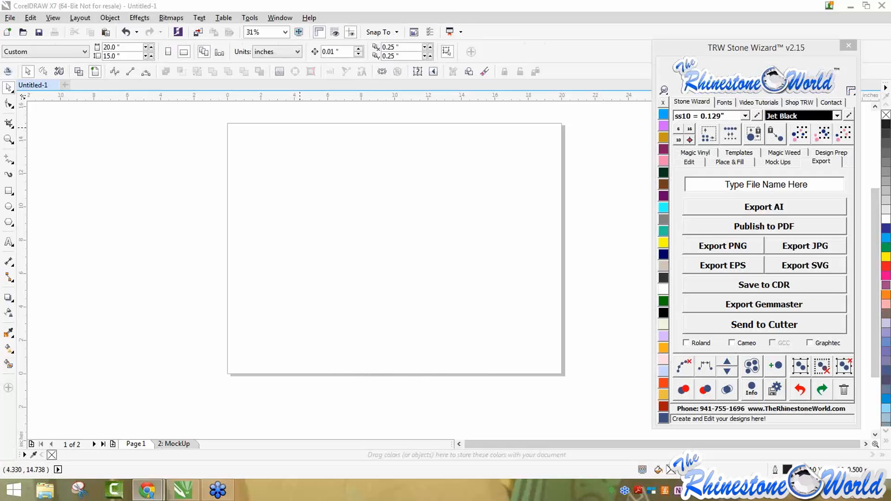
{"action": "key", "text": "alt+Tab"}
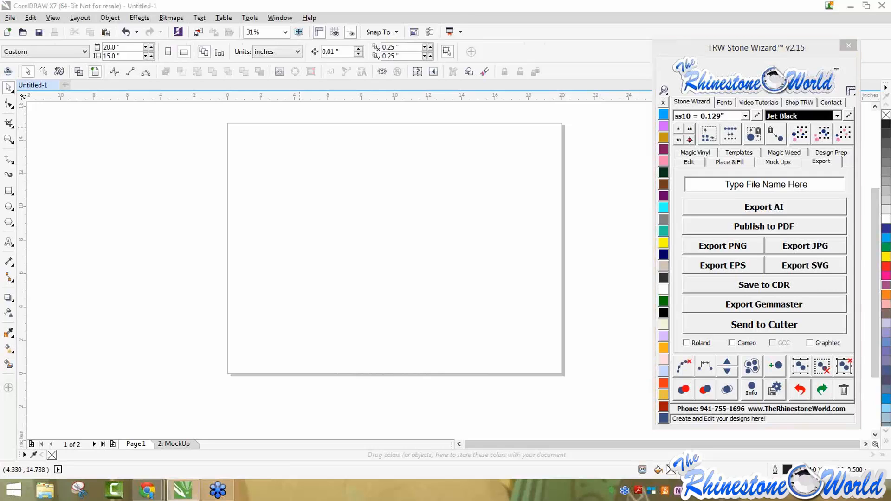
{"action": "left_click_drag", "start_coordinate": [88, 114], "coordinate": [290, 132]}
{"action": "left_click_drag", "start_coordinate": [344, 199], "coordinate": [344, 200]}
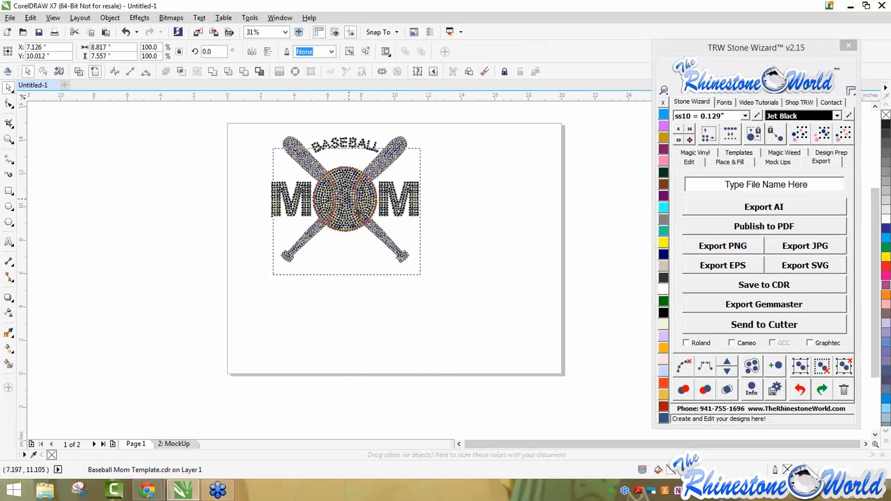
{"action": "left_click_drag", "start_coordinate": [347, 192], "coordinate": [436, 249]}
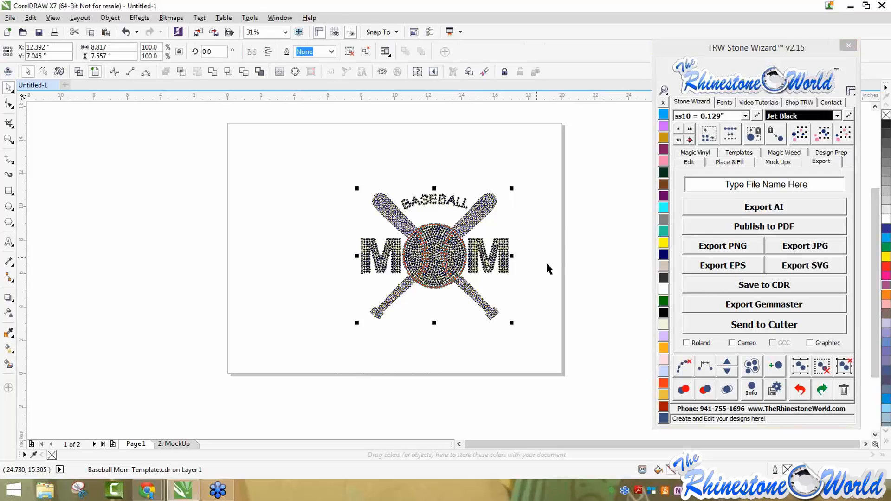
{"action": "left_click", "coordinate": [516, 216]}
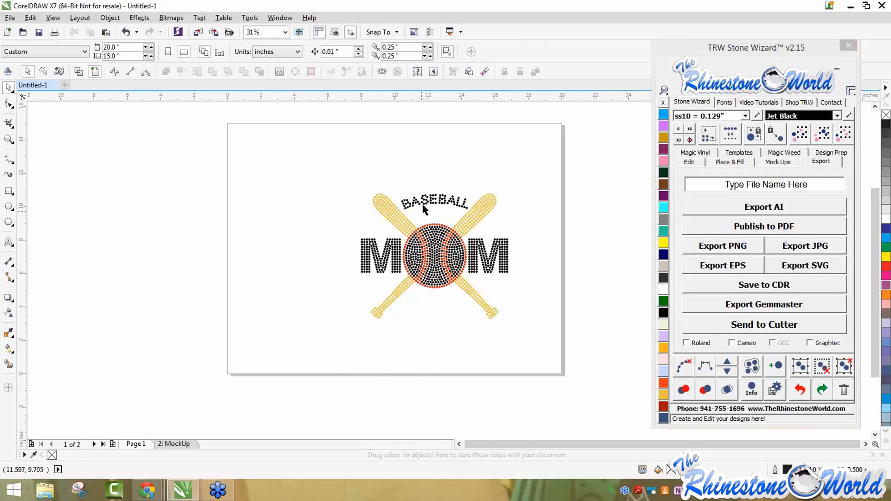
Ungroup the whole Baseball Mom template so that each rhinestone can be selected individually
{"action": "scroll", "coordinate": [451, 200], "scroll_direction": "up", "scroll_amount": 2}
{"action": "left_click", "coordinate": [500, 232]}
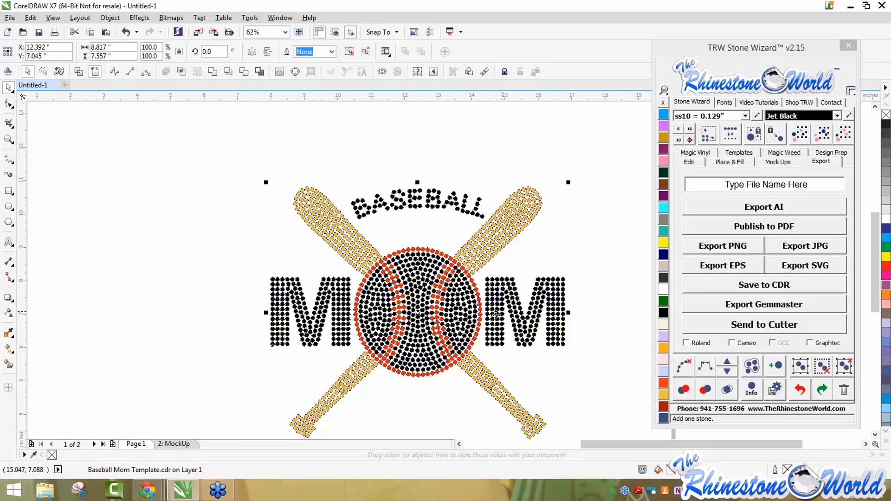
{"action": "left_click", "coordinate": [843, 367]}
{"action": "left_click", "coordinate": [610, 333]}
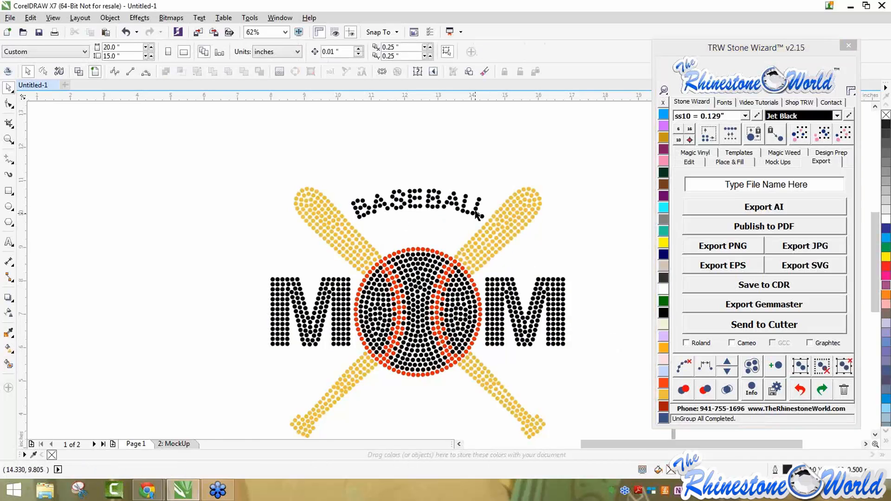
{"action": "scroll", "coordinate": [476, 215], "scroll_direction": "up", "scroll_amount": 3}
{"action": "left_click", "coordinate": [535, 233]}
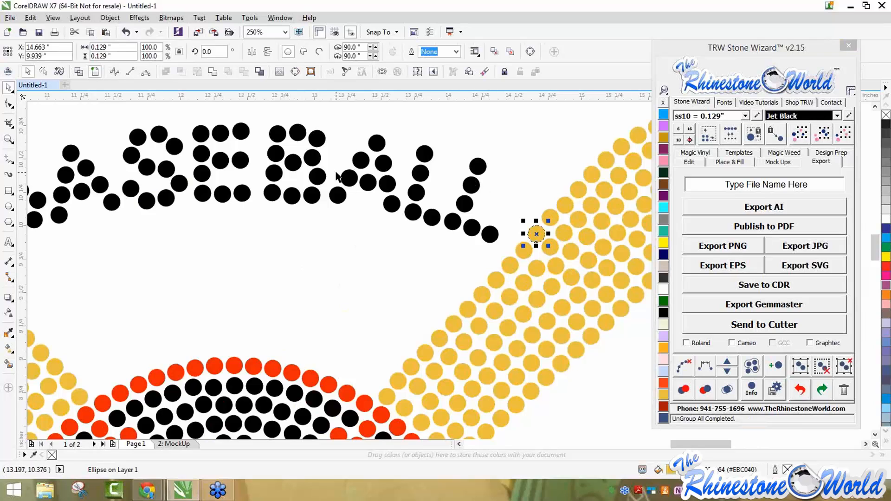
{"action": "left_click", "coordinate": [333, 230]}
{"action": "scroll", "coordinate": [333, 230], "scroll_direction": "down", "scroll_amount": 2}
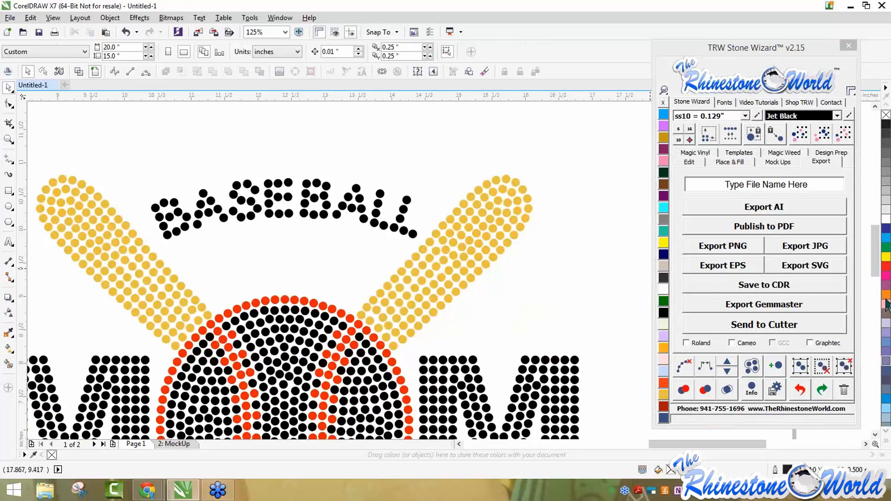
{"action": "scroll", "coordinate": [601, 198], "scroll_direction": "down", "scroll_amount": 4}
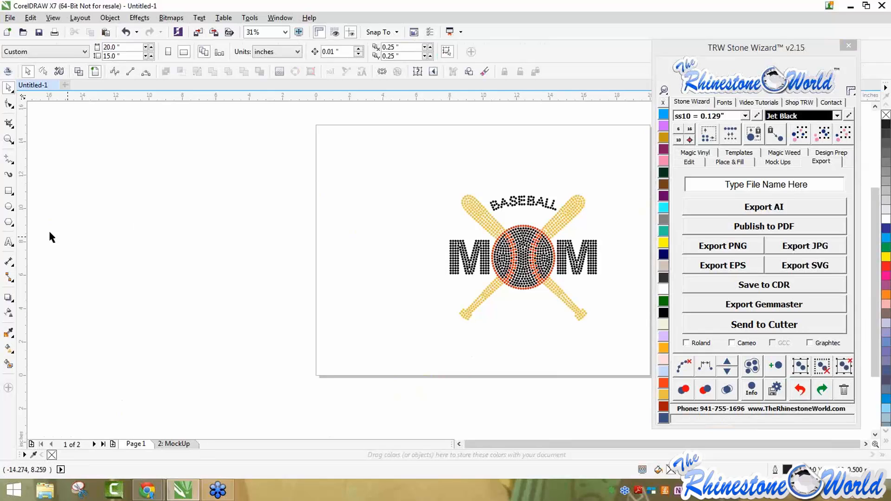
Add a letter M in College-Black near the page's lower edge and enlarge it to about 4.6 by 4.2 inches
{"action": "left_click", "coordinate": [9, 242]}
{"action": "left_click", "coordinate": [388, 385]}
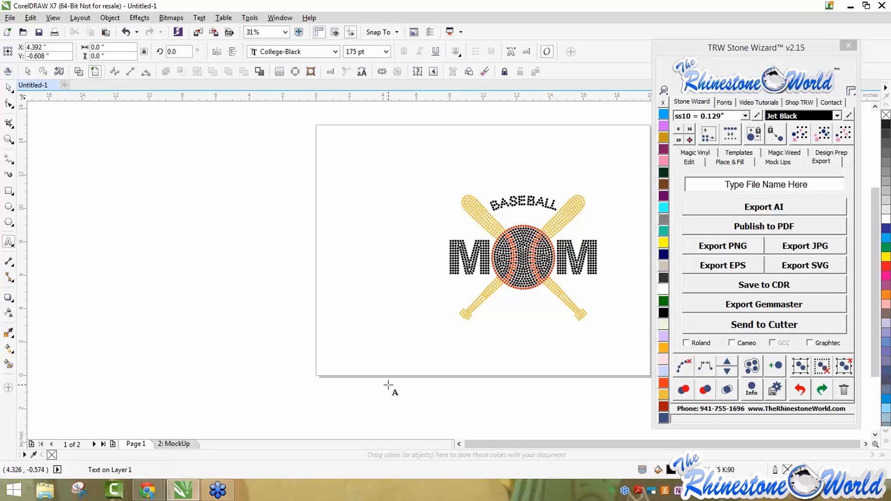
{"action": "type", "text": "M"}
{"action": "key", "text": "ctrl+space"}
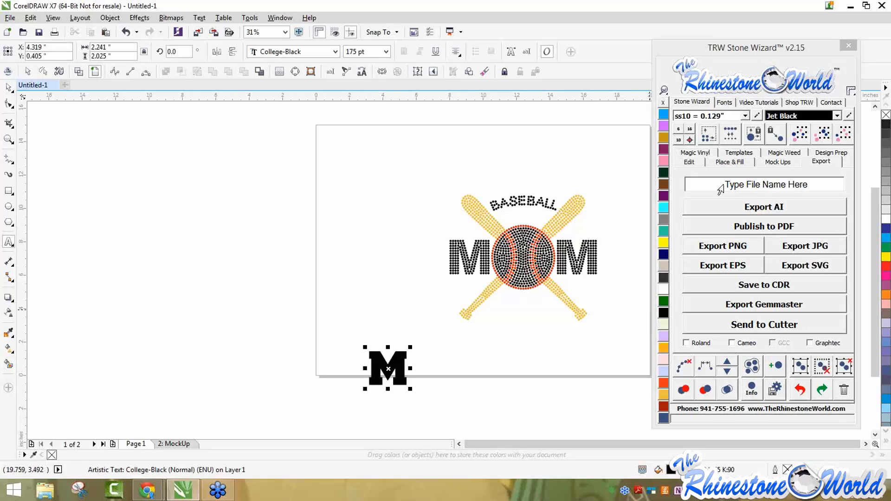
{"action": "left_click_drag", "start_coordinate": [410, 389], "coordinate": [498, 343]}
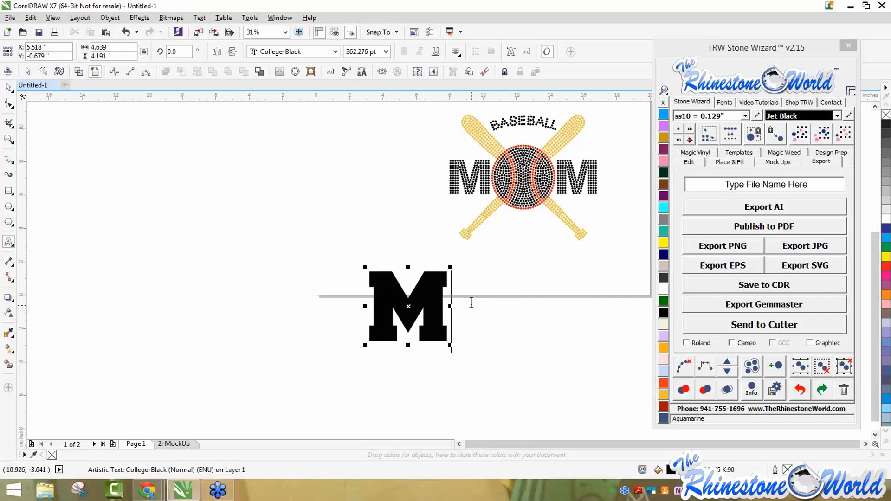
{"action": "left_click_drag", "start_coordinate": [442, 301], "coordinate": [348, 303]}
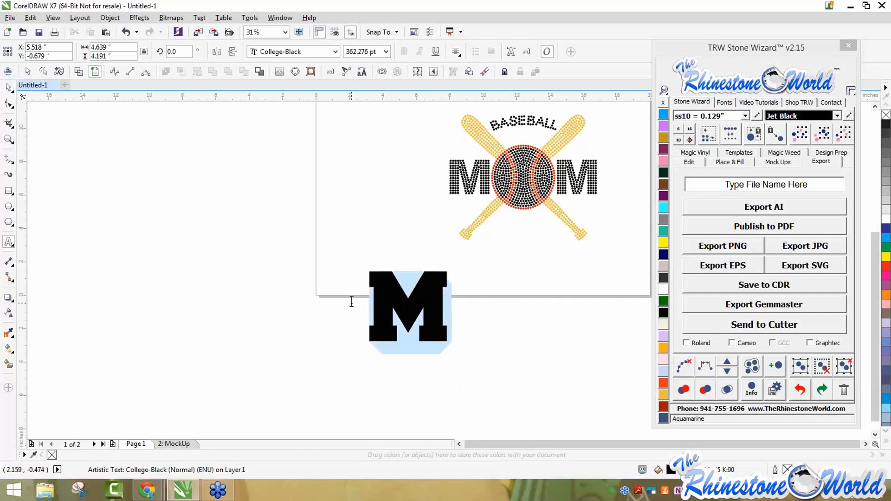
{"action": "left_click", "coordinate": [8, 88]}
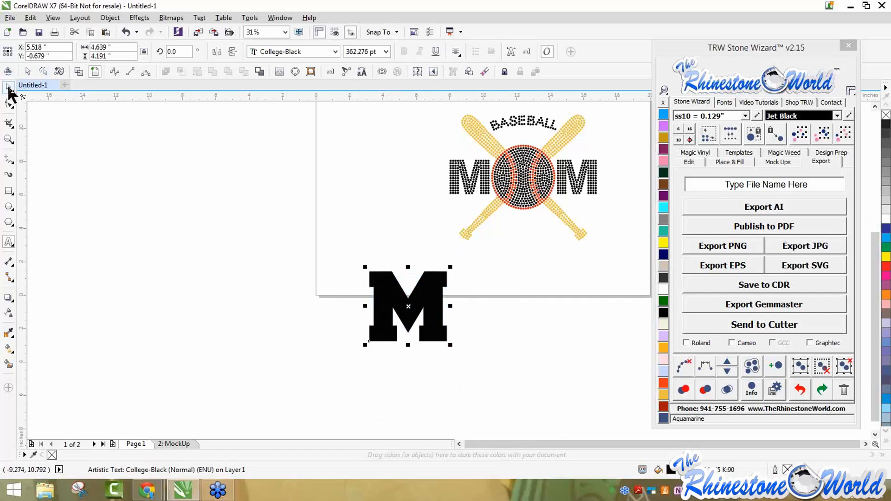
Hatch-fill the letter M with Jet Black ss10 stones, using Inside placement with Add Stones and Corner Detect enabled
{"action": "left_click", "coordinate": [727, 161]}
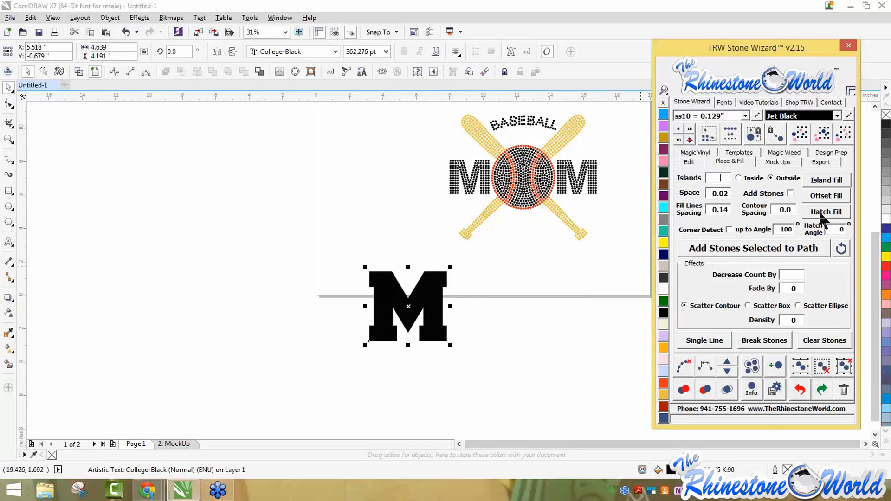
{"action": "left_click", "coordinate": [749, 180]}
{"action": "left_click", "coordinate": [791, 194]}
{"action": "left_click", "coordinate": [729, 230]}
{"action": "left_click", "coordinate": [840, 213]}
{"action": "left_click", "coordinate": [557, 332]}
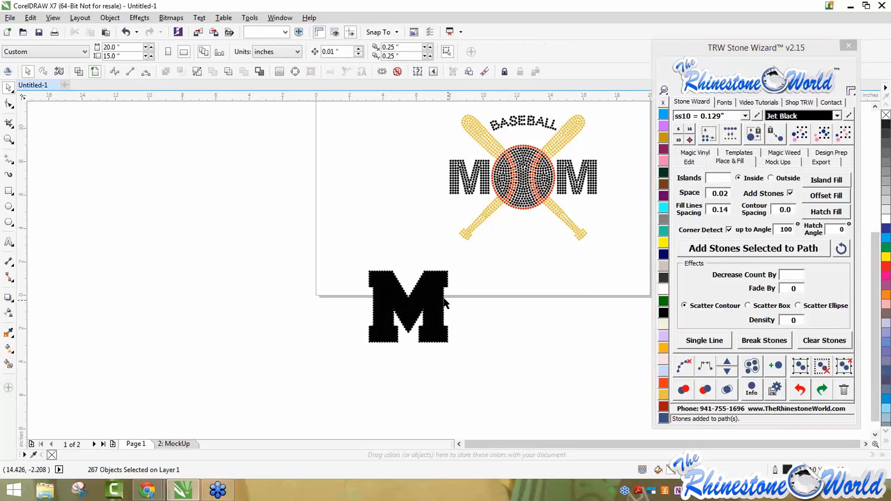
{"action": "scroll", "coordinate": [431, 304], "scroll_direction": "up", "scroll_amount": 3}
{"action": "scroll", "coordinate": [420, 304], "scroll_direction": "down", "scroll_amount": 2}
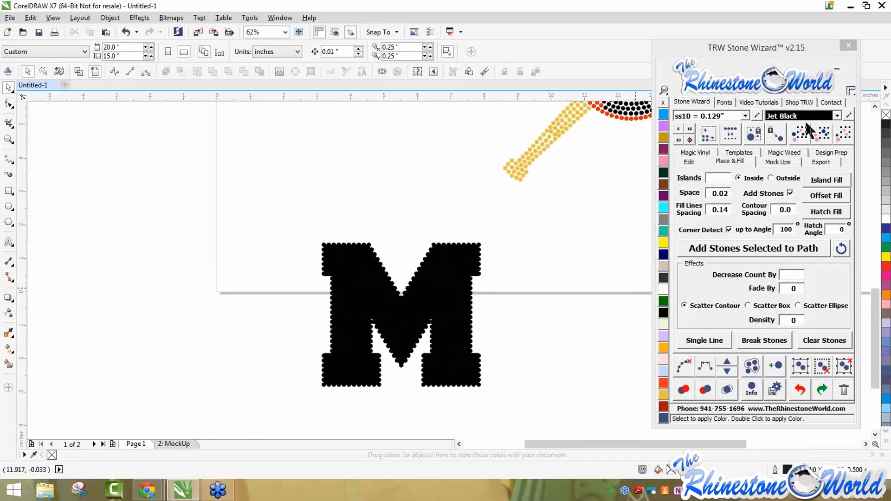
Clear the paths behind the stone-filled M and delete all of its stones
{"action": "left_click_drag", "start_coordinate": [265, 231], "coordinate": [549, 414]}
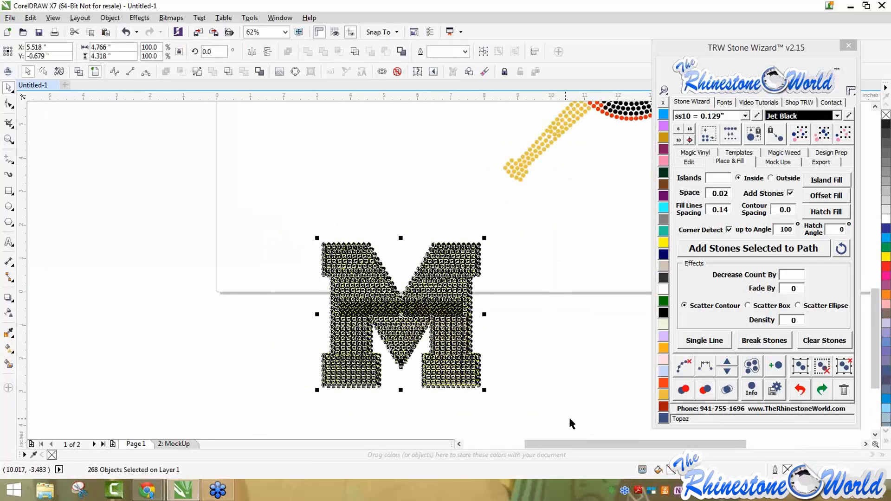
{"action": "left_click", "coordinate": [682, 366]}
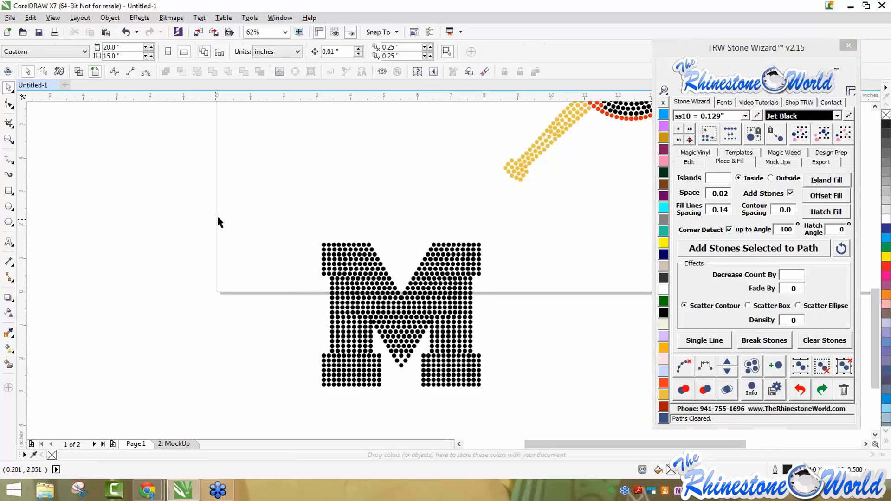
{"action": "left_click_drag", "start_coordinate": [247, 223], "coordinate": [542, 418]}
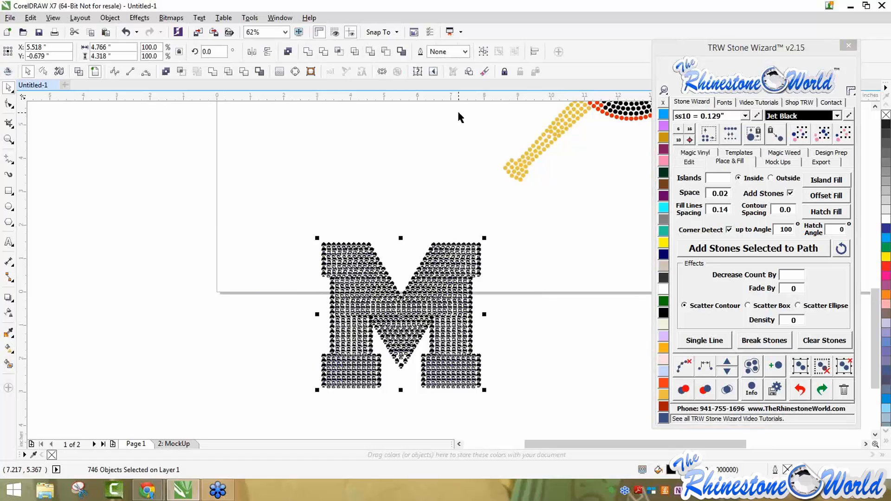
{"action": "key", "text": "Delete"}
Select the stones of the arched word BASEBALL with the Pick tool's rectangular marquee, and clear the selection
{"action": "scroll", "coordinate": [384, 204], "scroll_direction": "down", "scroll_amount": 4}
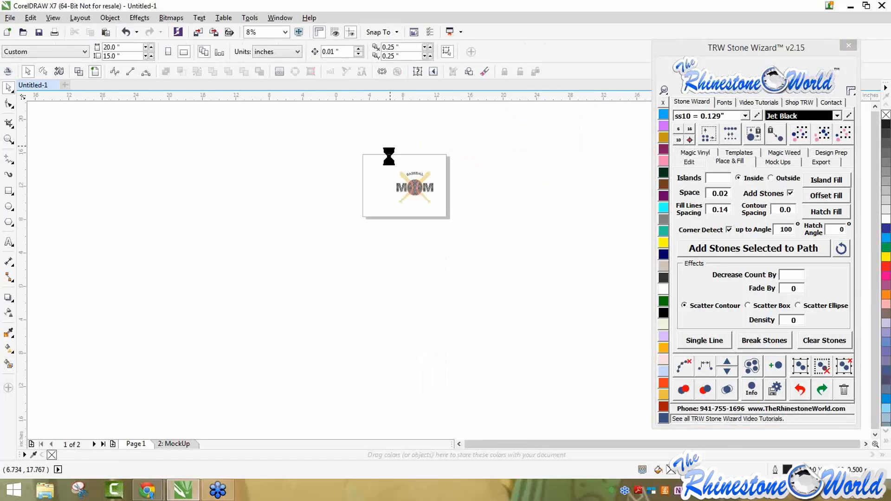
{"action": "scroll", "coordinate": [545, 222], "scroll_direction": "up", "scroll_amount": 6}
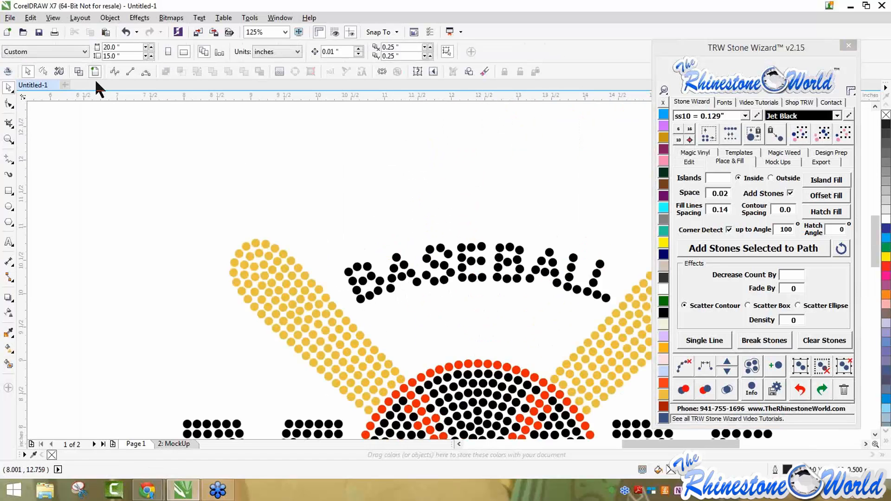
{"action": "left_click", "coordinate": [43, 69]}
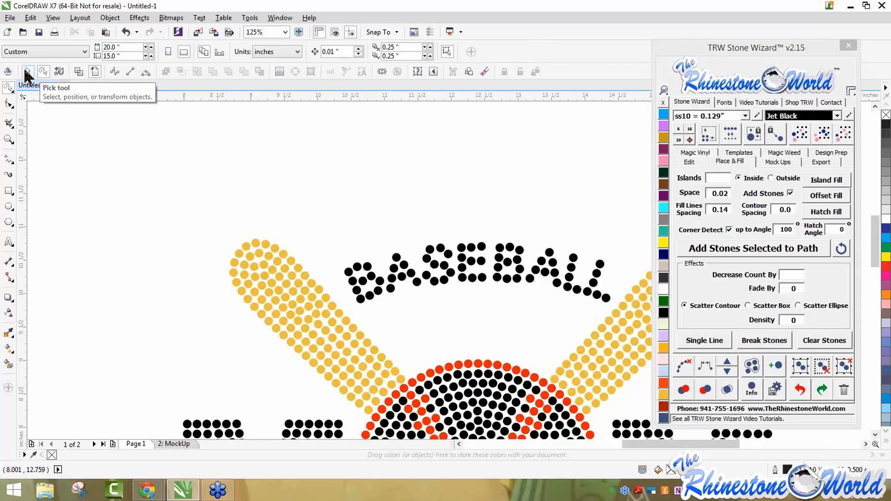
{"action": "left_click", "coordinate": [25, 69]}
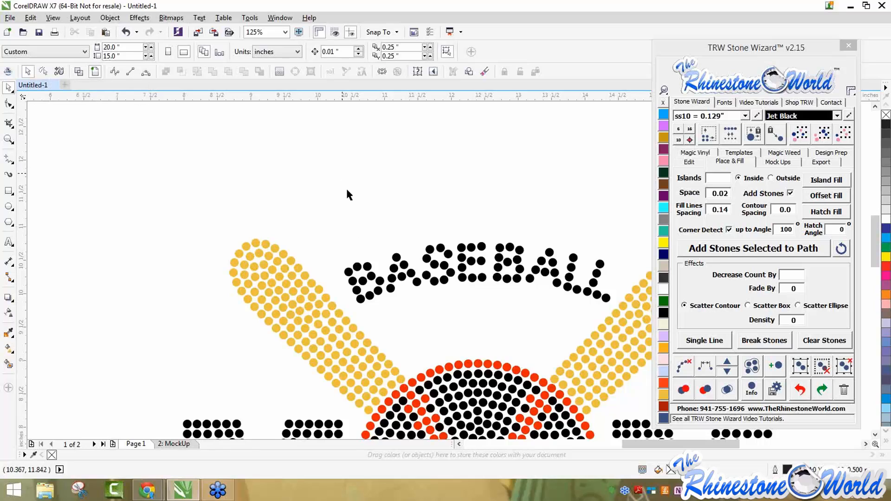
{"action": "left_click_drag", "start_coordinate": [447, 278], "coordinate": [619, 309]}
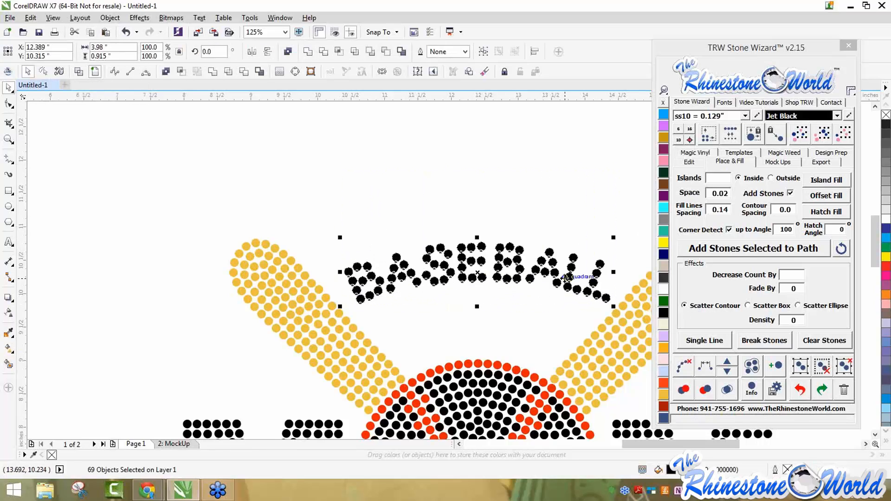
{"action": "left_click", "coordinate": [480, 155]}
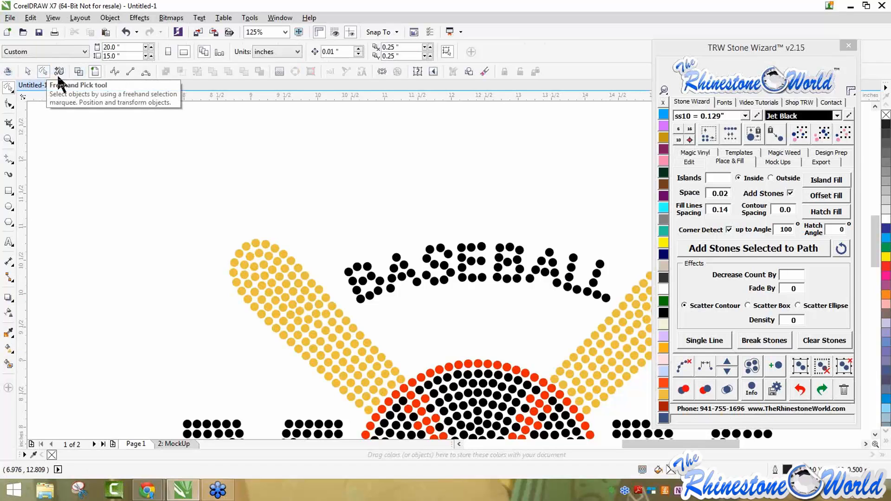
Select the arched BASEBALL stones with a freehand marquee and delete them from the design
{"action": "left_click_drag", "start_coordinate": [329, 266], "coordinate": [349, 300]}
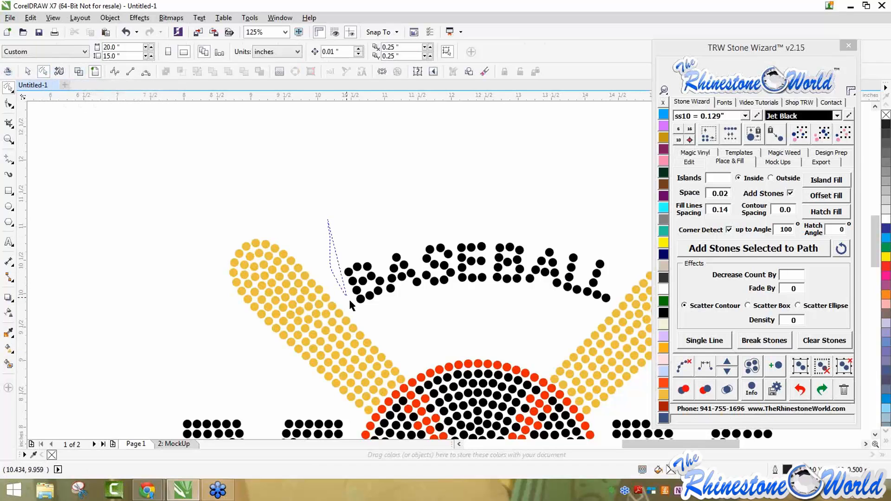
{"action": "mouse_move", "coordinate": [590, 306]}
{"action": "left_mouse_down"}
{"action": "mouse_move", "coordinate": [615, 300]}
{"action": "mouse_move", "coordinate": [636, 235]}
{"action": "mouse_move", "coordinate": [555, 198]}
{"action": "mouse_move", "coordinate": [393, 213]}
{"action": "left_mouse_up"}
{"action": "left_click_drag", "start_coordinate": [344, 228], "coordinate": [342, 226]}
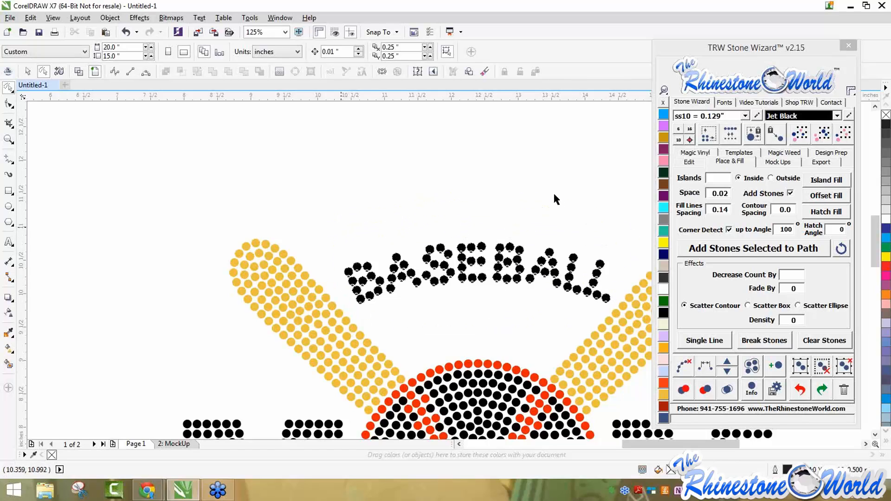
{"action": "left_click_drag", "start_coordinate": [478, 271], "coordinate": [483, 144]}
{"action": "key", "text": "Delete"}
{"action": "scroll", "coordinate": [483, 144], "scroll_direction": "down", "scroll_amount": 2}
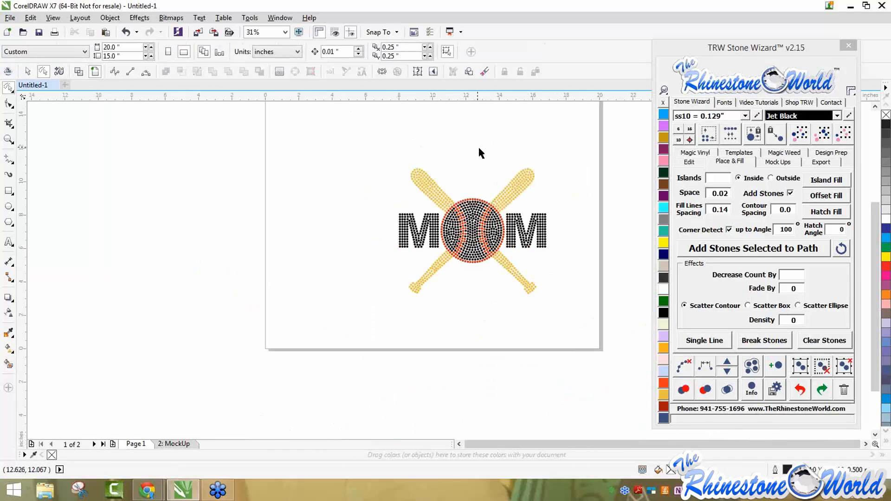
{"action": "scroll", "coordinate": [495, 153], "scroll_direction": "up", "scroll_amount": 1}
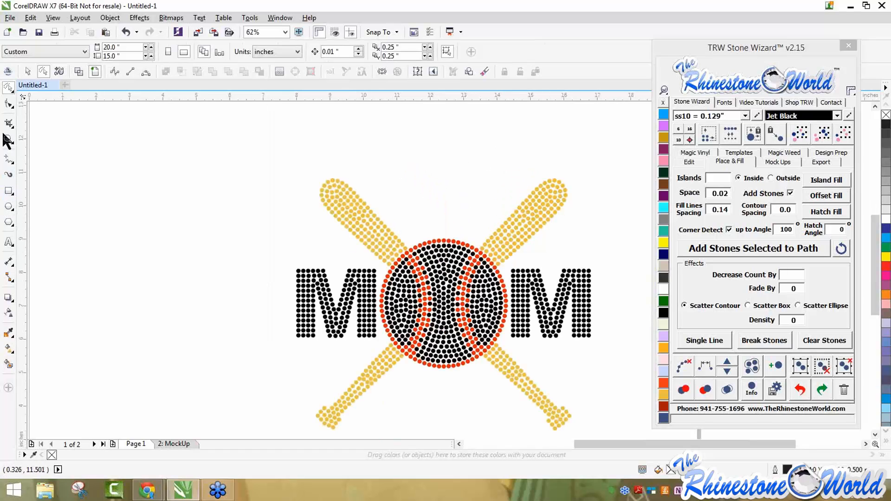
{"action": "left_click", "coordinate": [12, 163]}
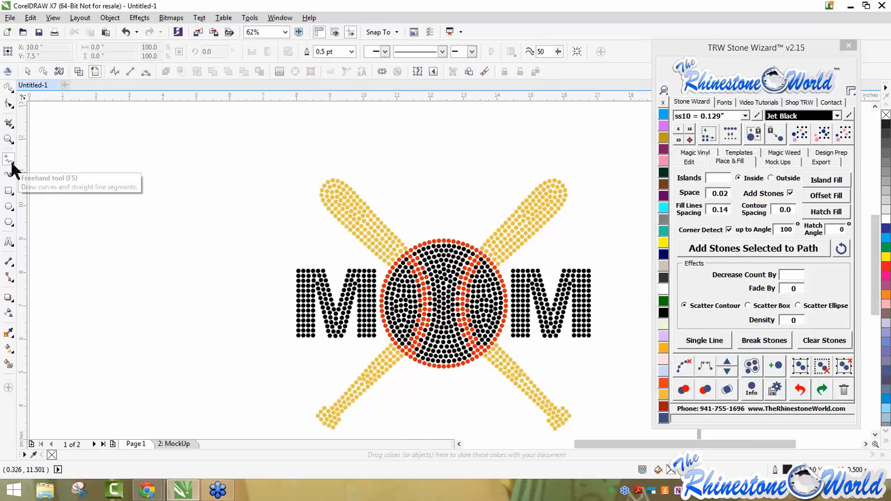
{"action": "left_click", "coordinate": [8, 207]}
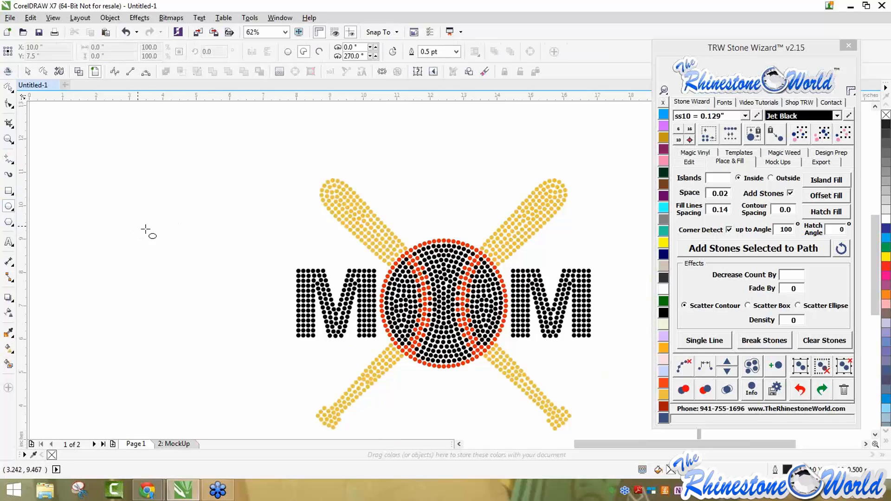
{"action": "left_click_drag", "start_coordinate": [117, 229], "coordinate": [184, 306]}
{"action": "left_click", "coordinate": [287, 52]}
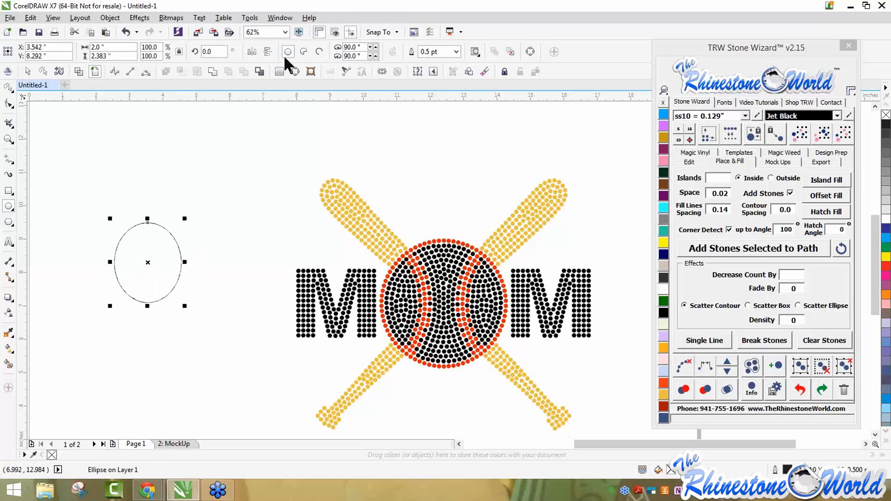
{"action": "key", "text": "Delete"}
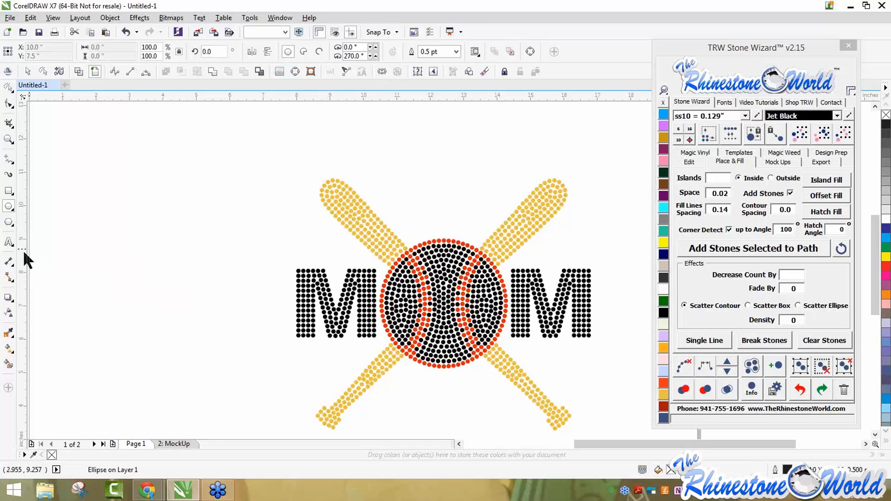
Set the Ellipse tool to full ellipses and test it with a circle about 3.4 inches wide beside the design, removing the circle
{"action": "left_click", "coordinate": [287, 51]}
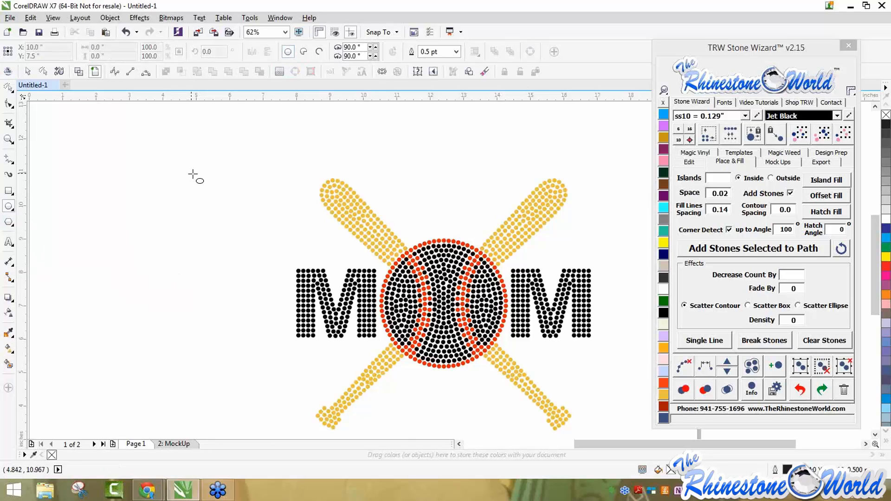
{"action": "left_click_drag", "start_coordinate": [125, 200], "coordinate": [219, 299]}
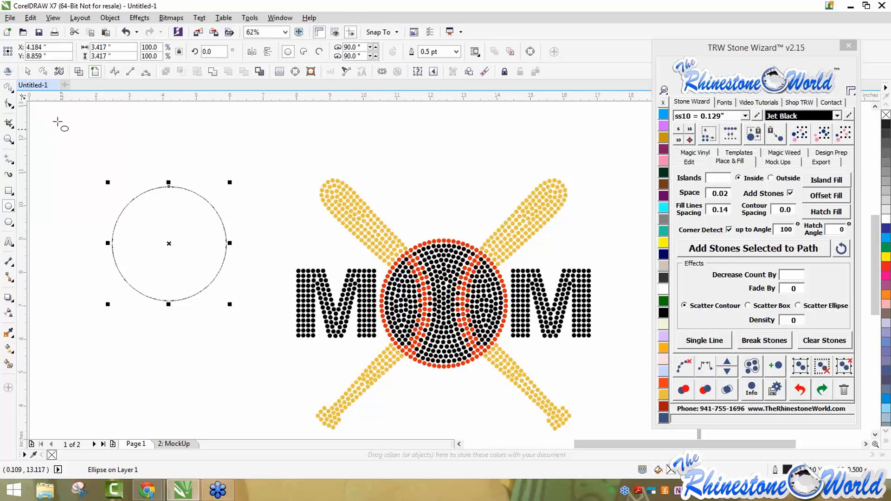
{"action": "left_click", "coordinate": [26, 71]}
{"action": "left_click", "coordinate": [97, 171]}
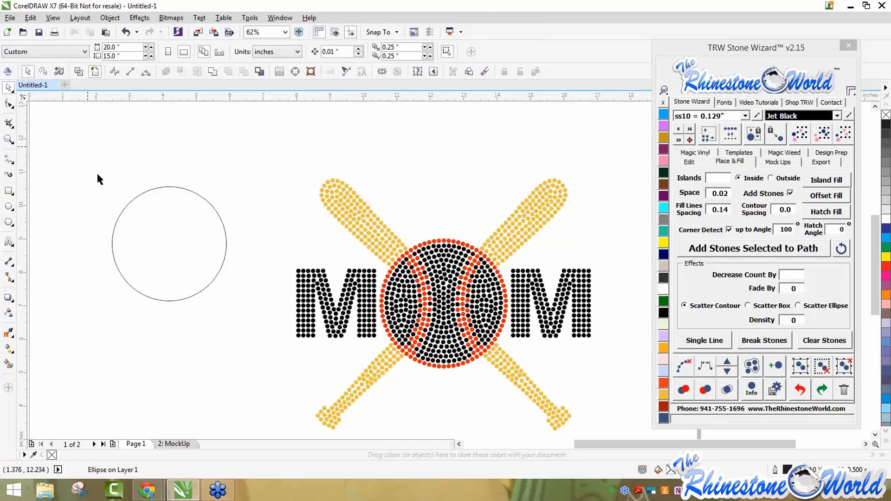
{"action": "left_click", "coordinate": [127, 205]}
{"action": "key", "text": "Delete"}
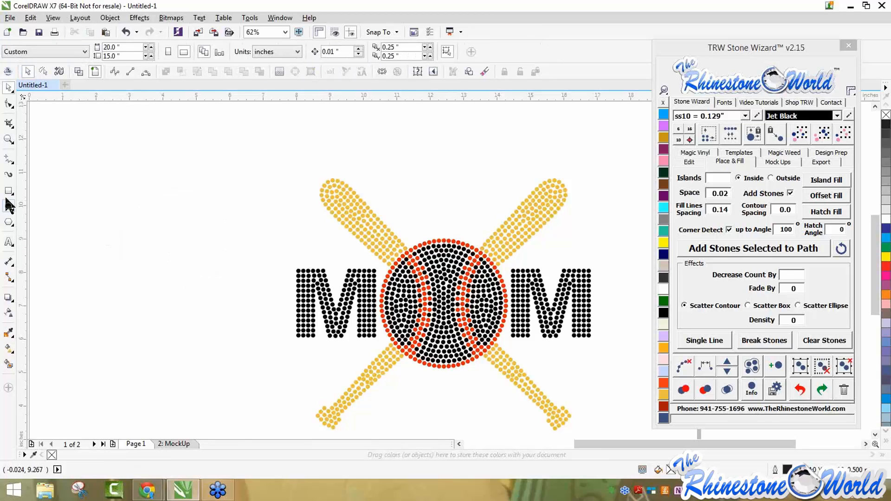
{"action": "left_click", "coordinate": [8, 206]}
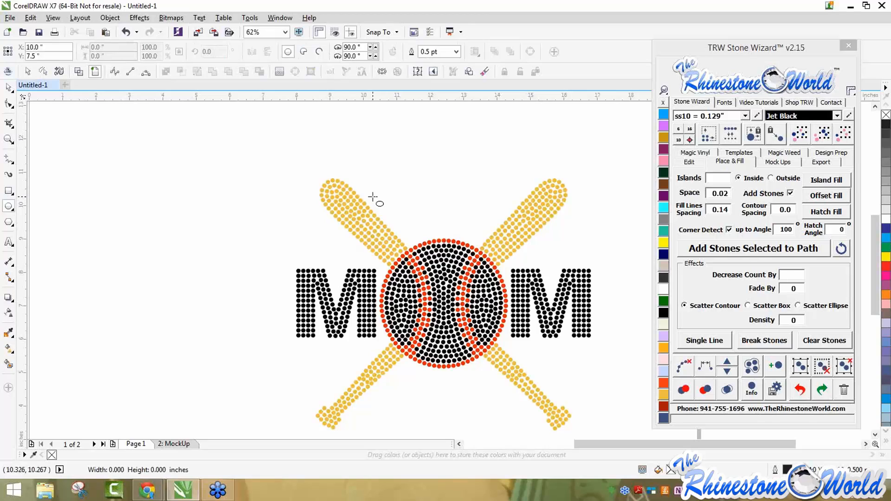
{"action": "left_click", "coordinate": [9, 87]}
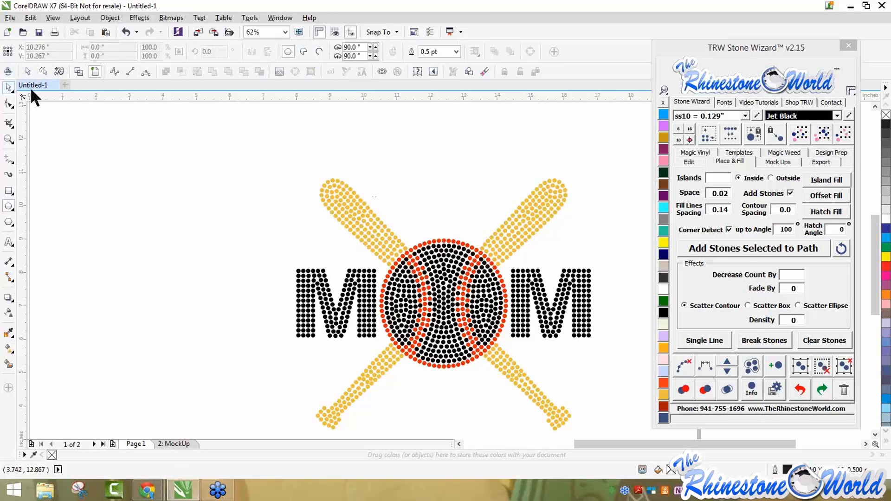
{"action": "left_click_drag", "start_coordinate": [391, 169], "coordinate": [366, 197]}
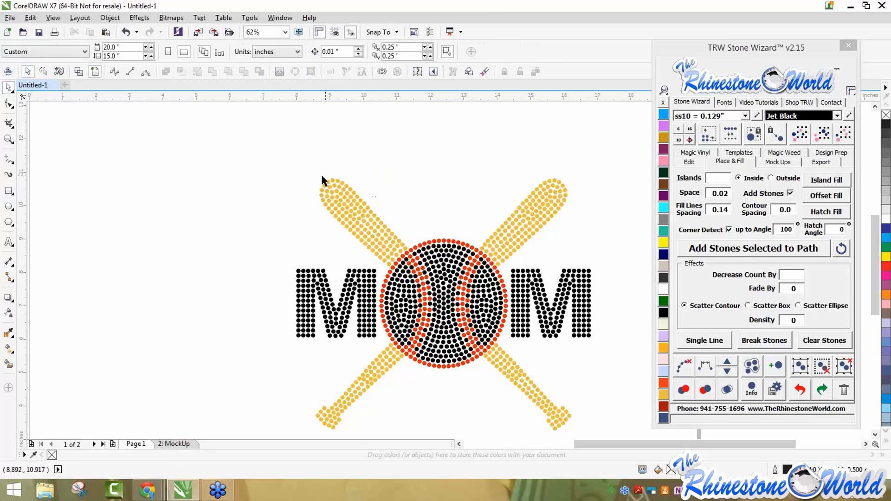
Draw an ellipse about 4.8 by 2.2 inches between the bats, overlapping the top of the baseball, and deselect it
{"action": "left_click", "coordinate": [9, 206]}
{"action": "left_click_drag", "start_coordinate": [371, 182], "coordinate": [532, 255]}
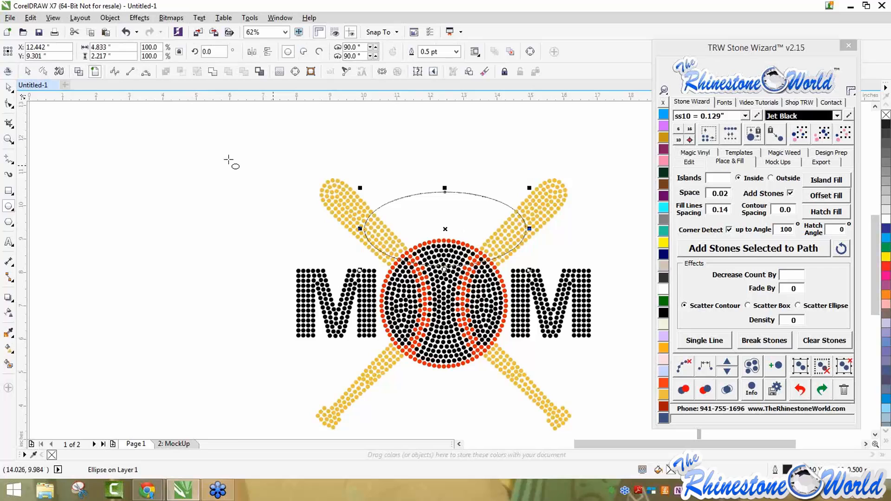
{"action": "left_click", "coordinate": [8, 87]}
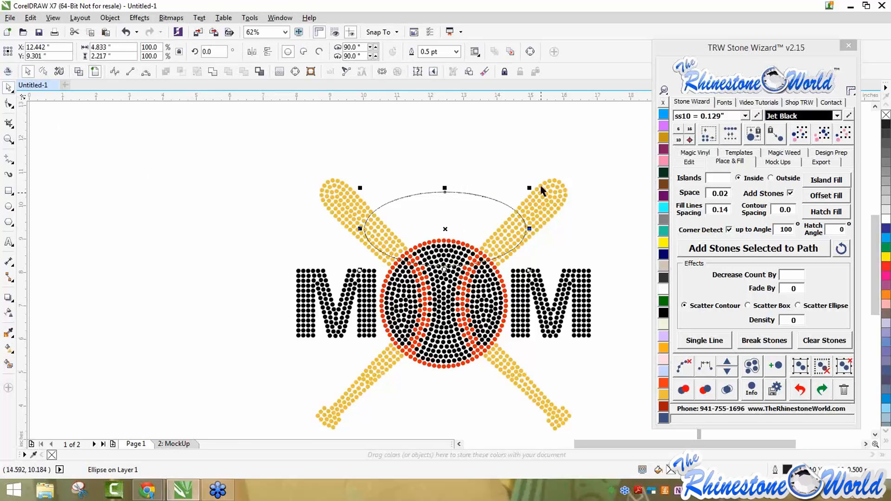
{"action": "left_click", "coordinate": [61, 232]}
Add the artistic text "baseball" in lowercase in the empty area beside the crossed bats
{"action": "left_click", "coordinate": [8, 241]}
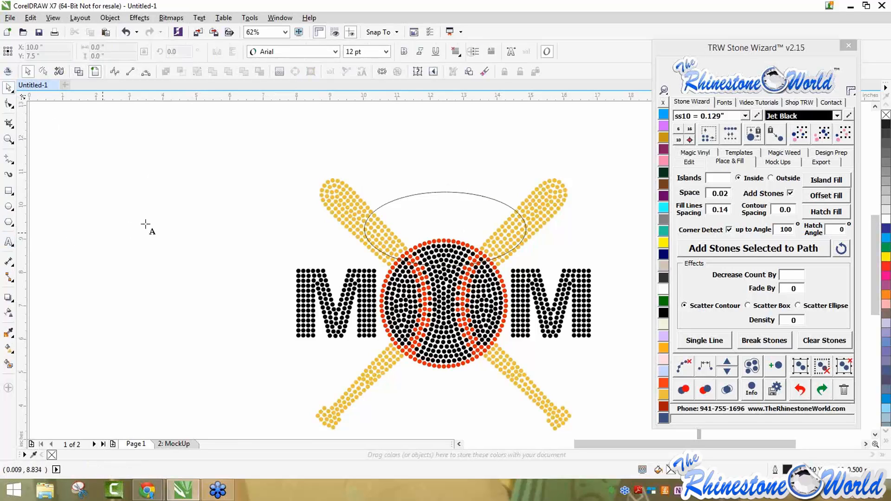
{"action": "left_click", "coordinate": [164, 219]}
{"action": "type", "text": "BAS"}
{"action": "key", "text": "BackSpace"}
{"action": "key", "text": "BackSpace"}
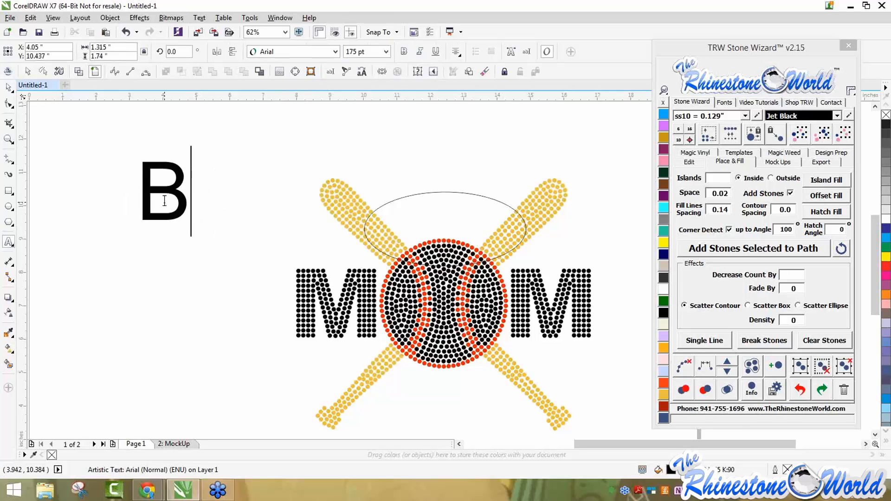
{"action": "type", "text": "asebal"}
{"action": "key", "text": "BackSpace"}
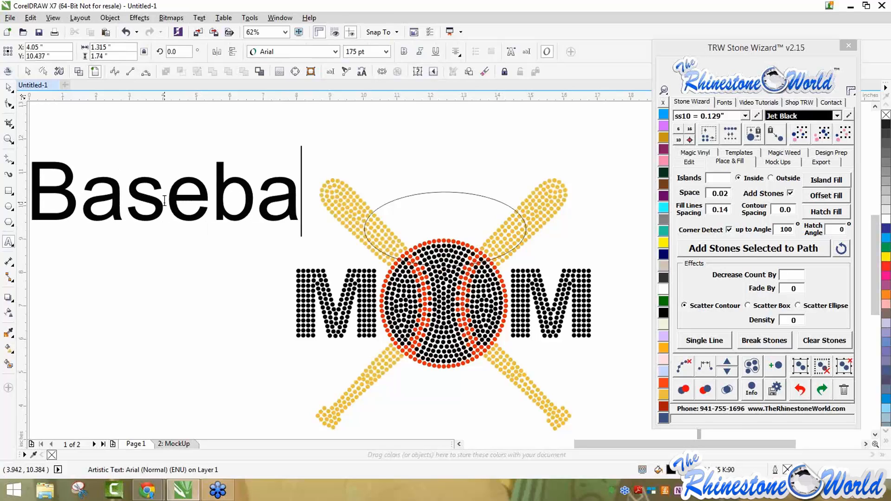
{"action": "key", "text": "BackSpace"}
{"action": "key", "text": "BackSpace"}
{"action": "key", "text": "BackSpace"}
{"action": "key", "text": "BackSpace"}
{"action": "key", "text": "BackSpace"}
{"action": "key", "text": "BackSpace"}
{"action": "type", "text": "B"}
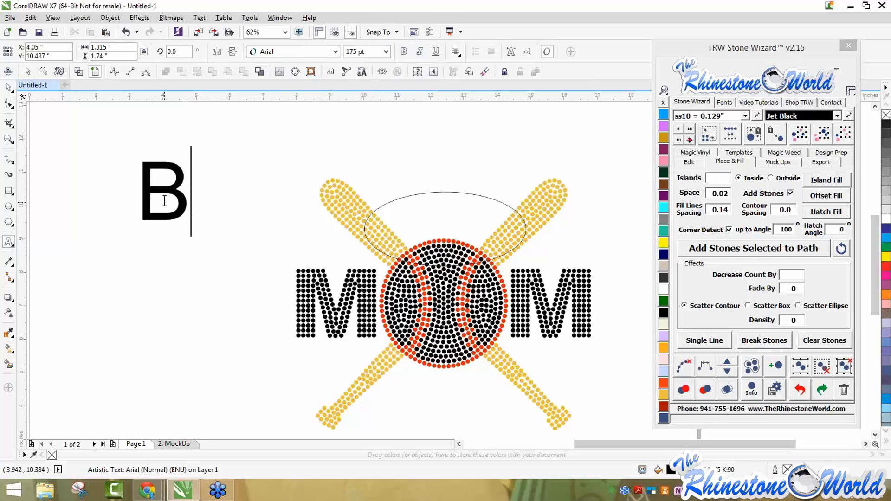
{"action": "key", "text": "BackSpace"}
{"action": "type", "text": "baseball"}
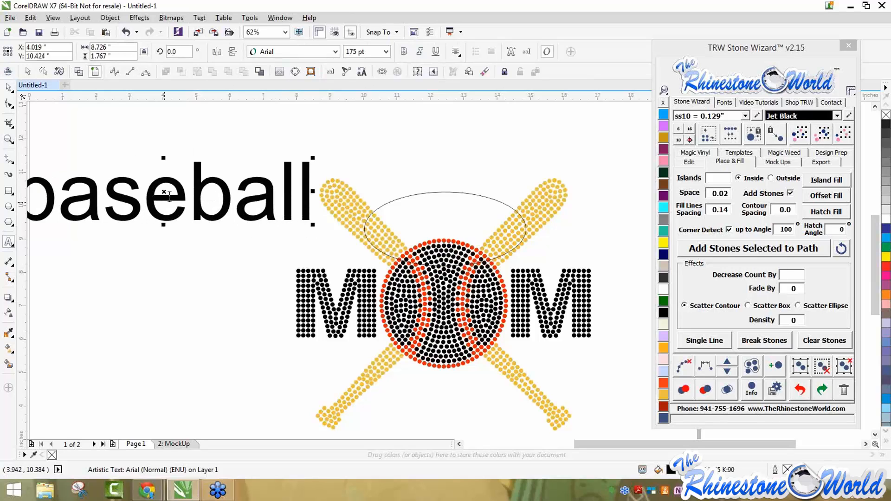
Try to fit the baseball text to the ellipse with an offset above it, and undo the placement
{"action": "left_click", "coordinate": [344, 70]}
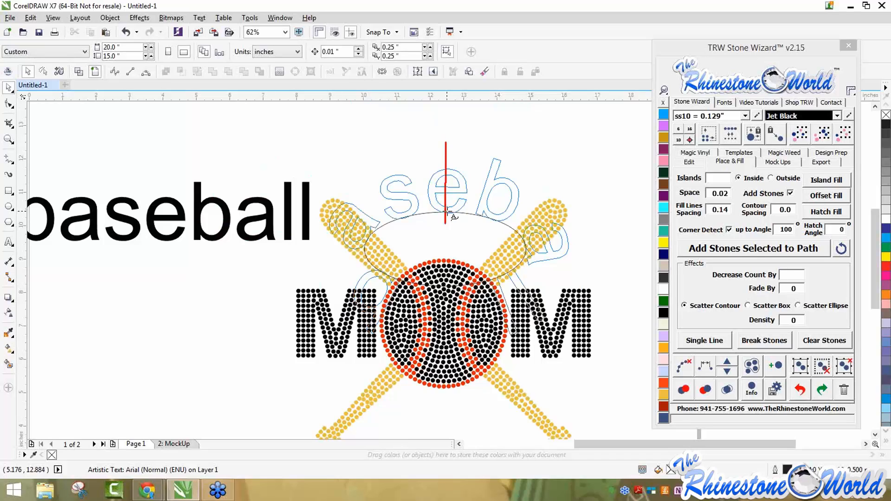
{"action": "mouse_move", "coordinate": [446, 212]}
{"action": "left_mouse_down"}
{"action": "mouse_move", "coordinate": [445, 195]}
{"action": "mouse_move", "coordinate": [409, 149]}
{"action": "mouse_move", "coordinate": [421, 162]}
{"action": "left_mouse_up"}
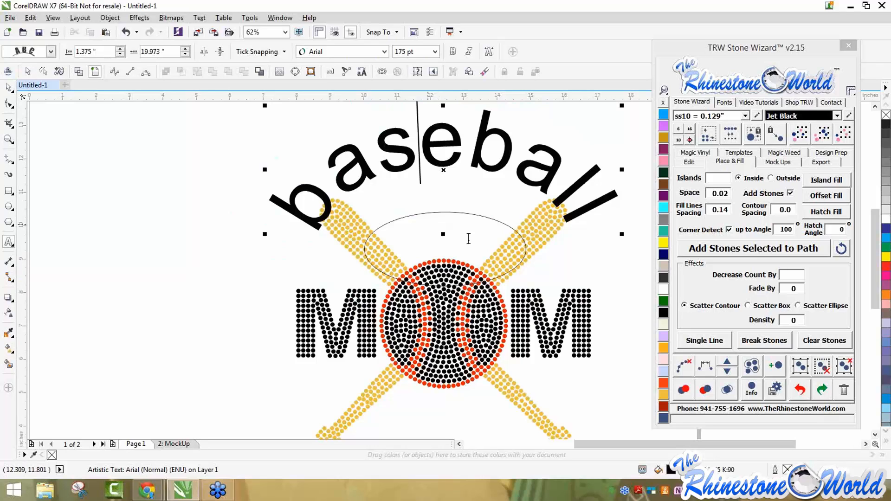
{"action": "key", "text": "ctrl+z"}
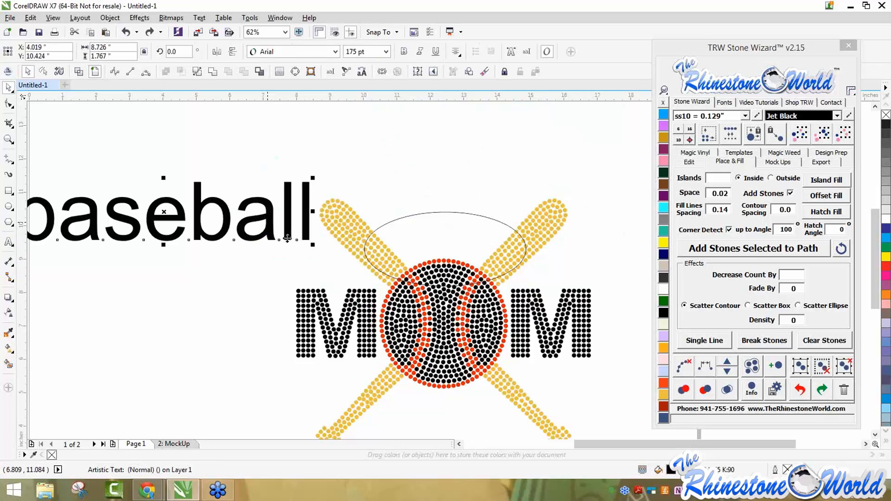
Shrink the baseball text to about 40 pt, move it above the ellipse, and fit it centered on the ellipse's upper edge
{"action": "left_click_drag", "start_coordinate": [278, 226], "coordinate": [166, 201]}
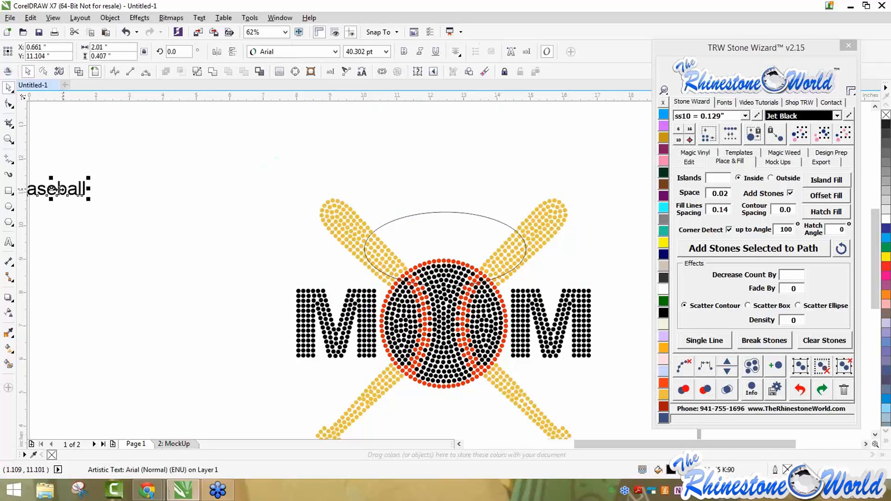
{"action": "left_click_drag", "start_coordinate": [53, 188], "coordinate": [376, 146]}
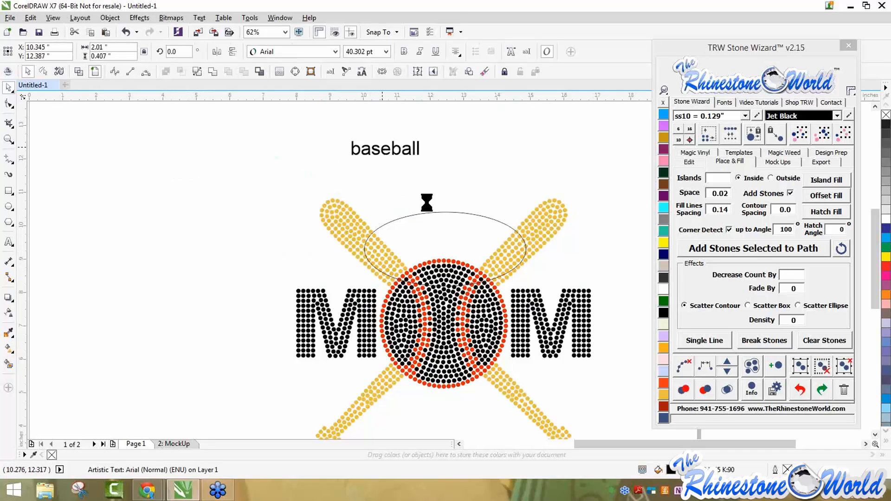
{"action": "left_click", "coordinate": [348, 70]}
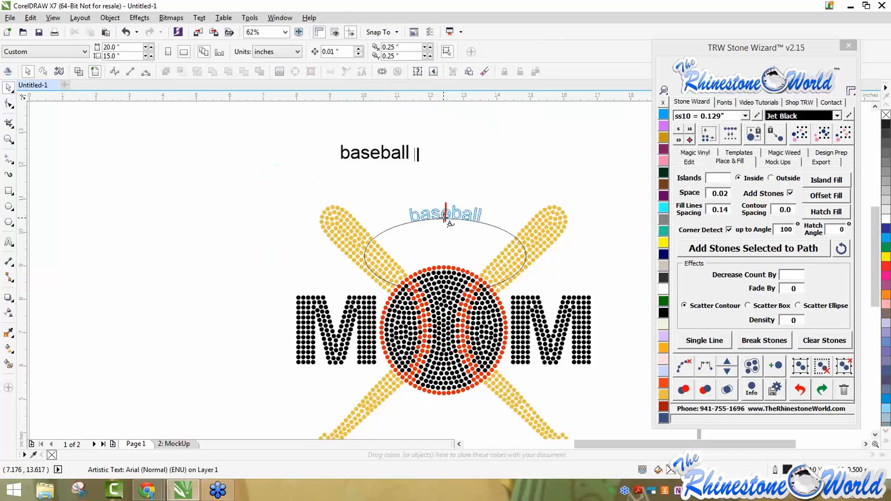
{"action": "left_click", "coordinate": [446, 219]}
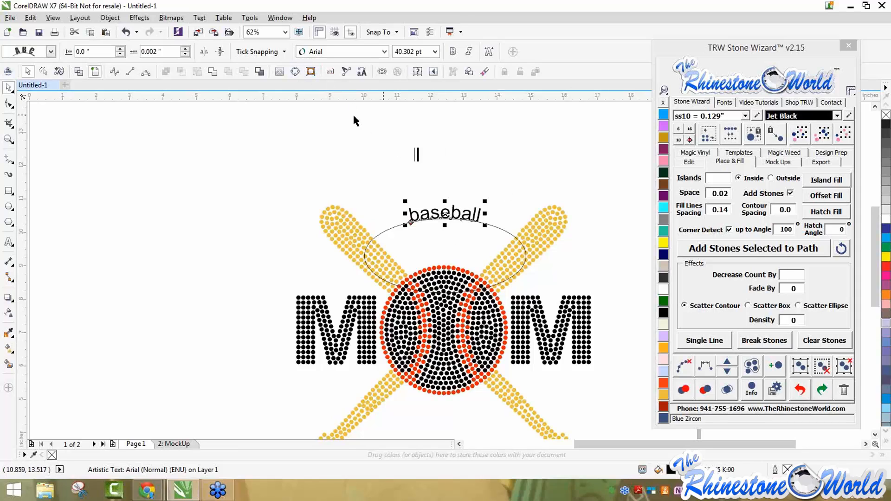
Change the wording of the arched text to "softball" and enlarge it along the ellipse to about 90 pt
{"action": "left_click", "coordinate": [331, 72]}
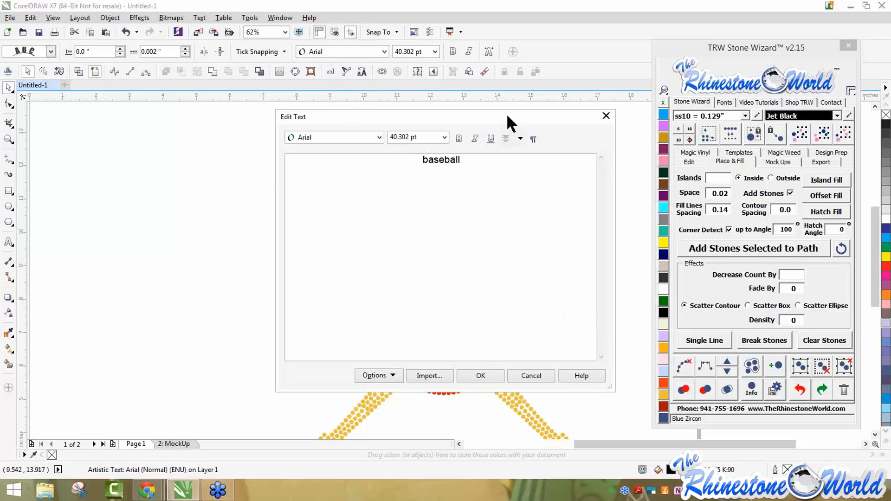
{"action": "left_click_drag", "start_coordinate": [507, 116], "coordinate": [737, 103]}
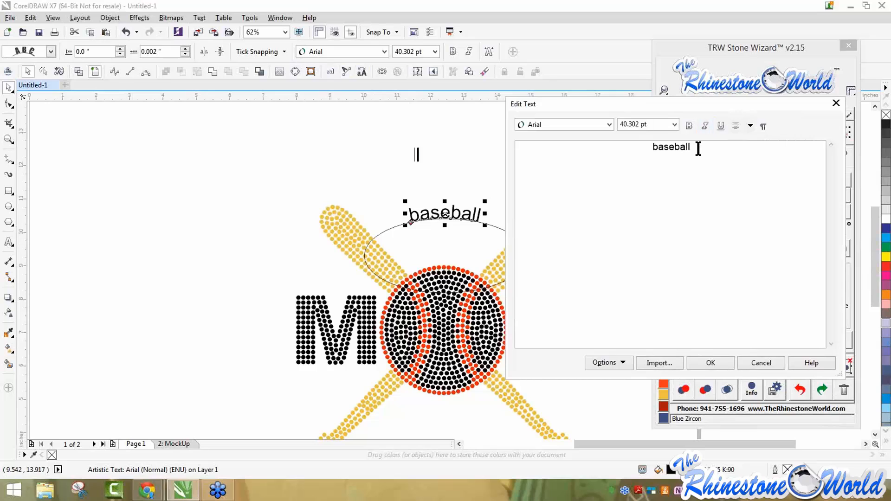
{"action": "left_click_drag", "start_coordinate": [698, 148], "coordinate": [628, 149]}
{"action": "key", "text": "Delete"}
{"action": "type", "text": "softball"}
{"action": "left_click", "coordinate": [699, 360]}
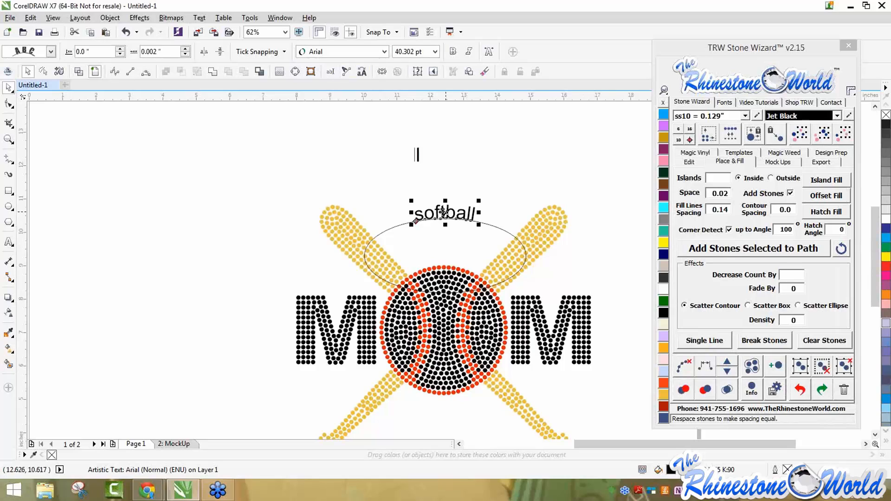
{"action": "left_click_drag", "start_coordinate": [480, 201], "coordinate": [552, 180]}
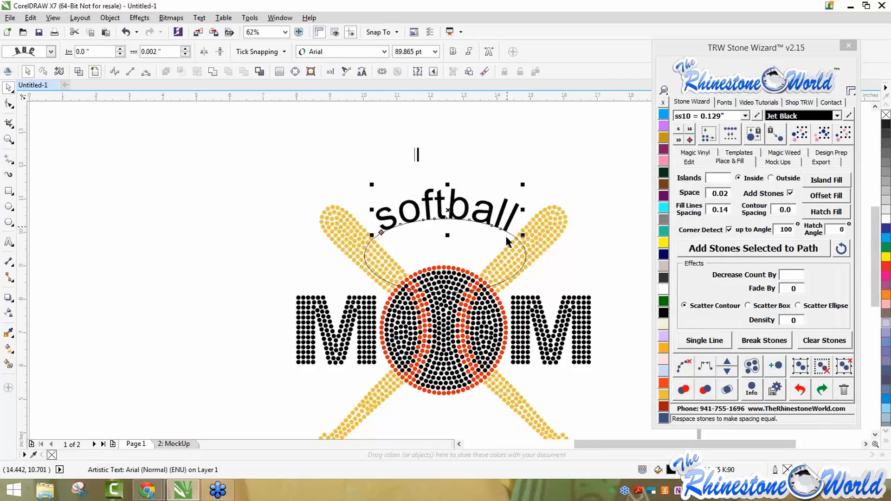
{"action": "left_click", "coordinate": [494, 152]}
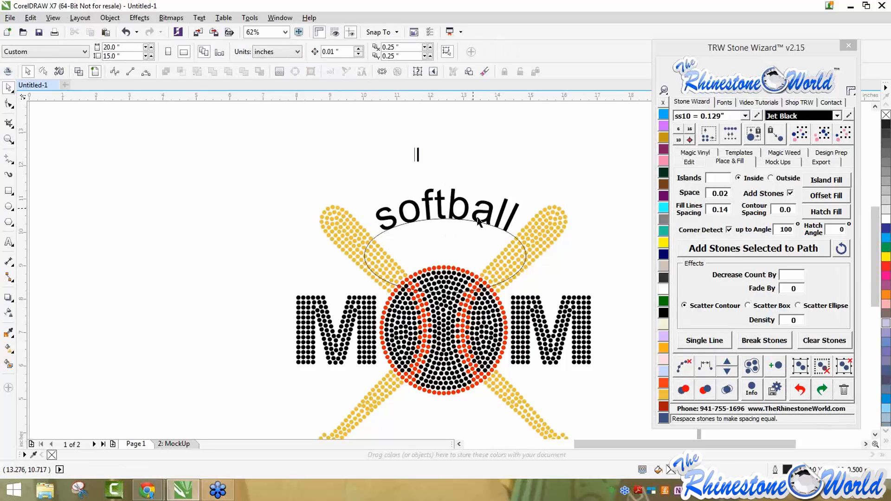
Delete the control ellipse beneath the arched softball text, keeping the text
{"action": "scroll", "coordinate": [507, 236], "scroll_direction": "up", "scroll_amount": 6}
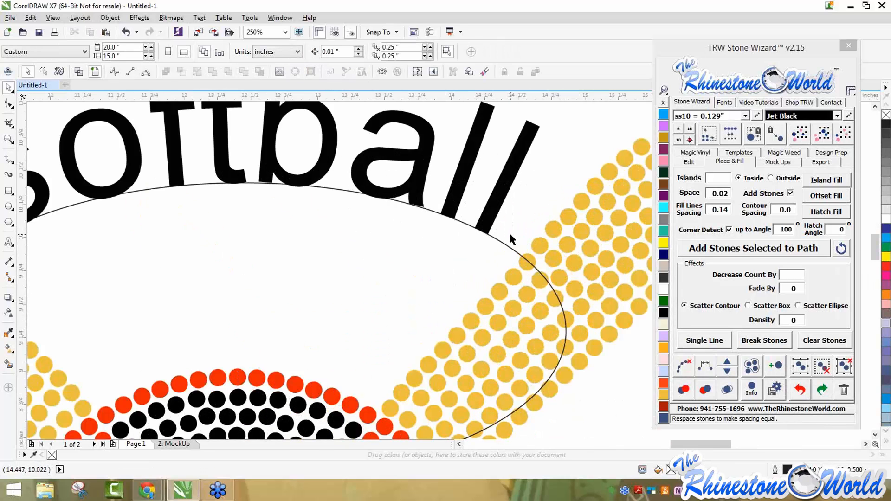
{"action": "left_click", "coordinate": [507, 250]}
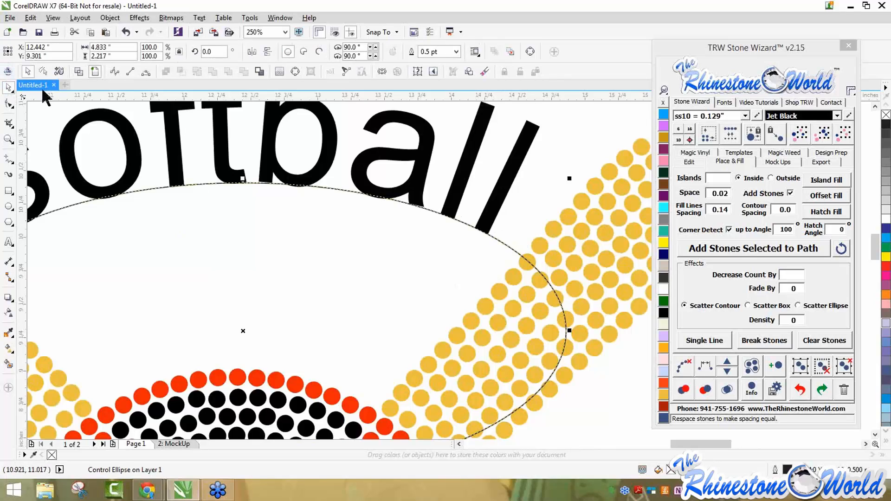
{"action": "left_click", "coordinate": [505, 251]}
{"action": "left_click", "coordinate": [504, 249]}
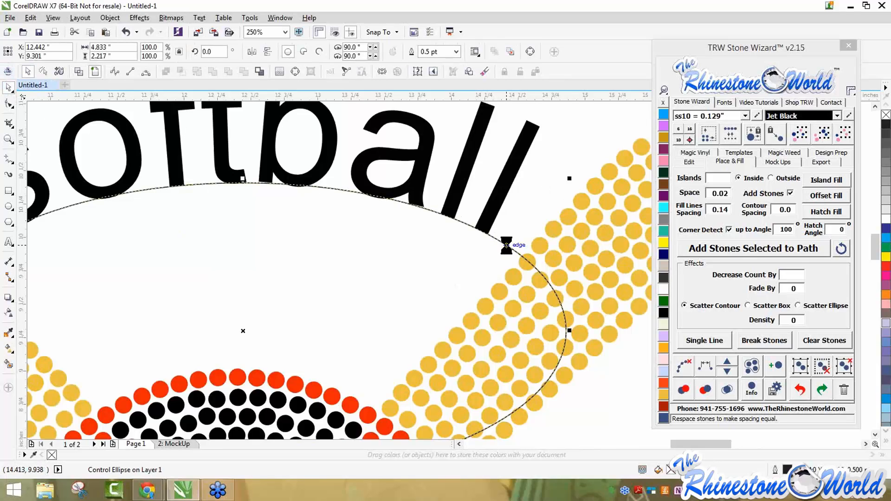
{"action": "left_click", "coordinate": [503, 243]}
{"action": "scroll", "coordinate": [482, 238], "scroll_direction": "down", "scroll_amount": 2}
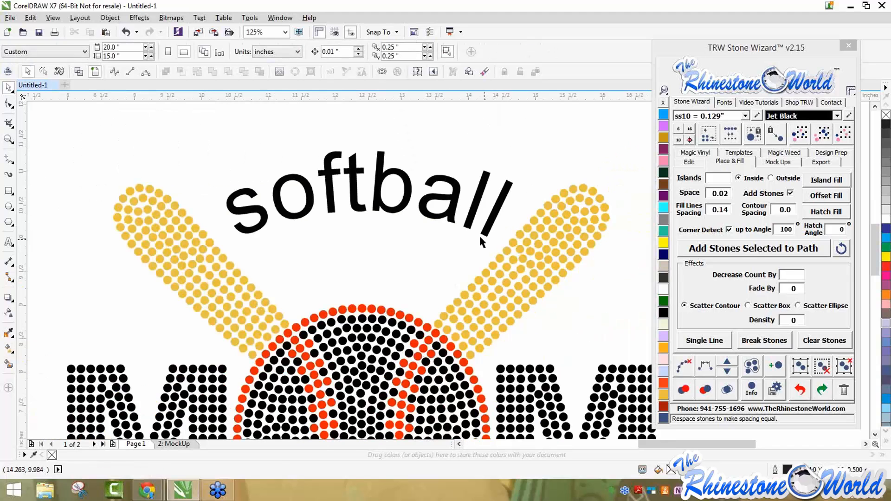
Apply the TRW 130 Super Small favorite font from Stone Wizard to the arched softball text
{"action": "left_click", "coordinate": [490, 231]}
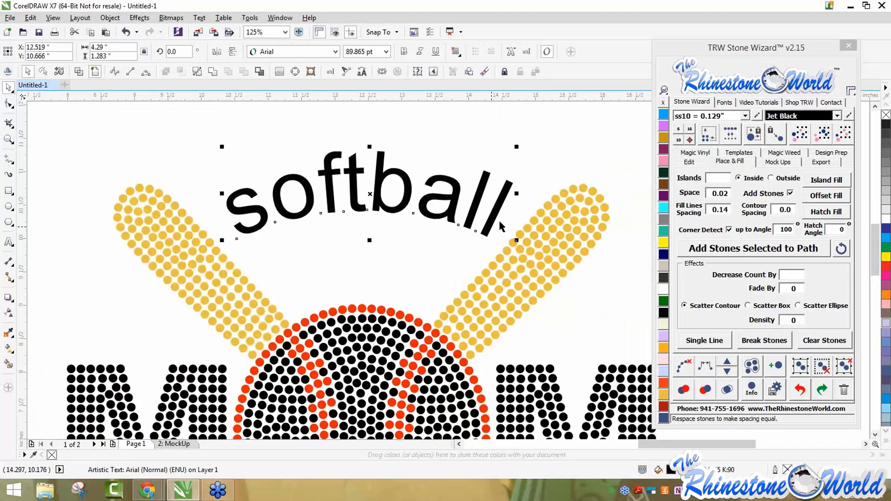
{"action": "left_click", "coordinate": [724, 102]}
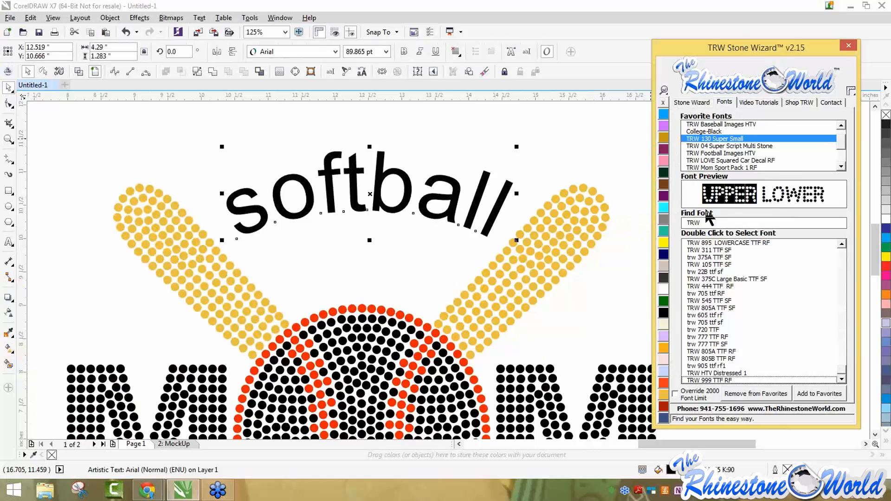
{"action": "double_click", "coordinate": [715, 146]}
{"action": "double_click", "coordinate": [714, 139]}
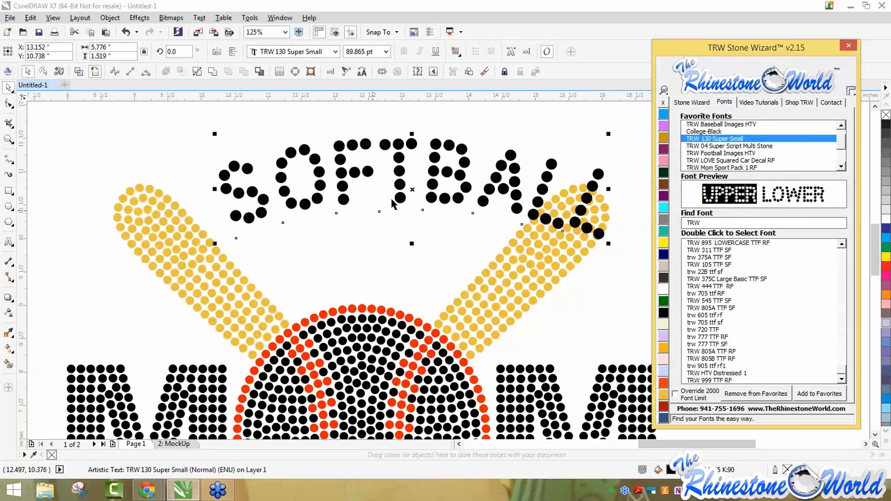
Resize the arched SOFTBALL lettering for ss10 (0.129") stones with Stone Wizard, replacing its stones
{"action": "left_click", "coordinate": [690, 103]}
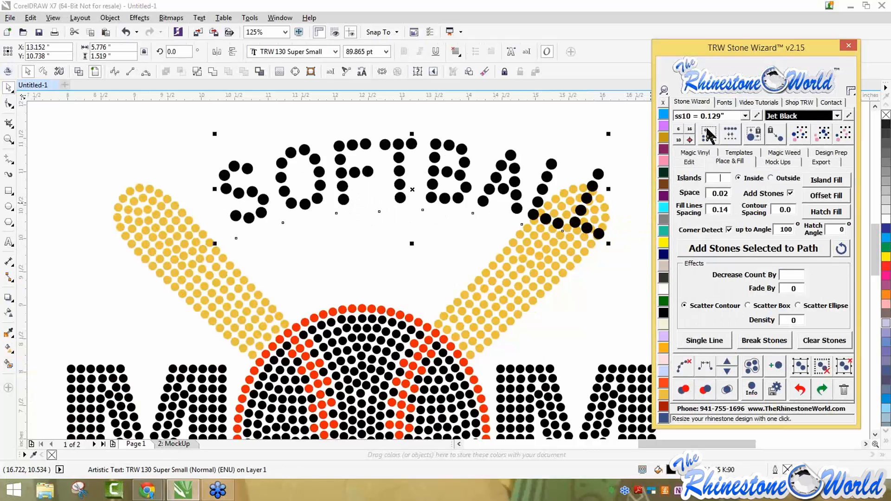
{"action": "left_click", "coordinate": [709, 134]}
{"action": "left_click", "coordinate": [441, 272]}
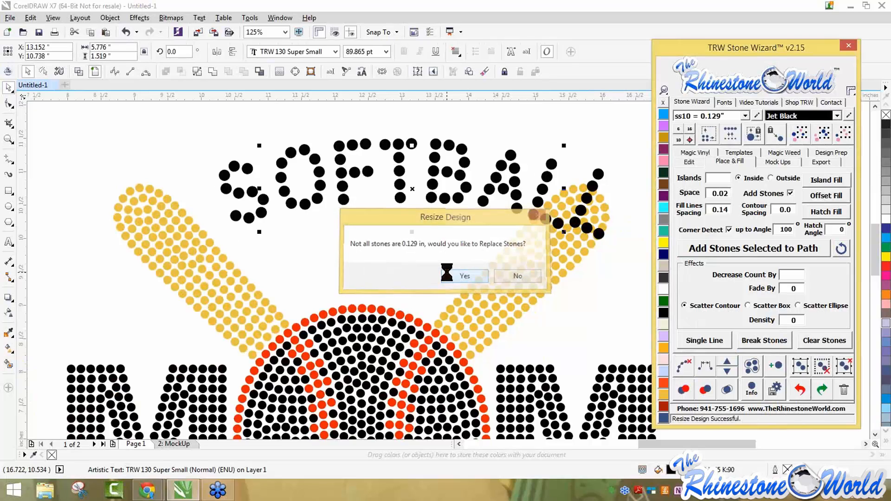
Center the arched SOFTBALL stones between the bats, rotate them about 2.5 degrees to level them, and deselect them
{"action": "left_click_drag", "start_coordinate": [412, 190], "coordinate": [359, 197]}
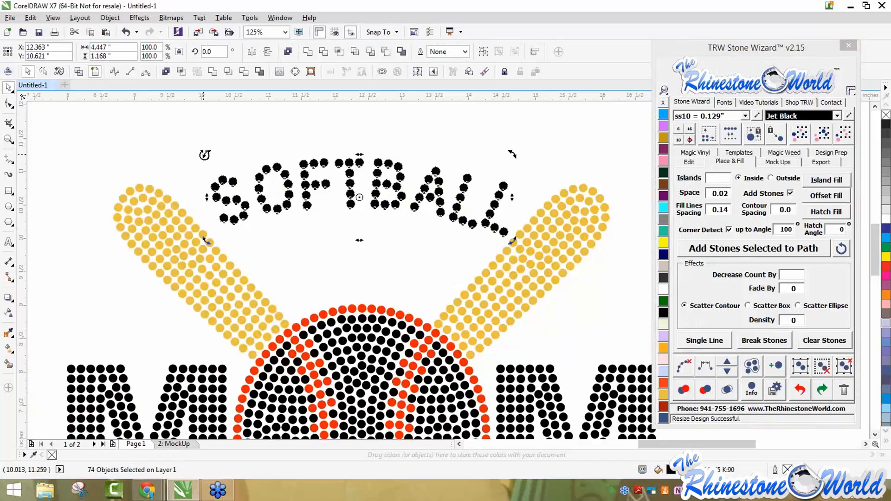
{"action": "left_click_drag", "start_coordinate": [206, 155], "coordinate": [199, 160]}
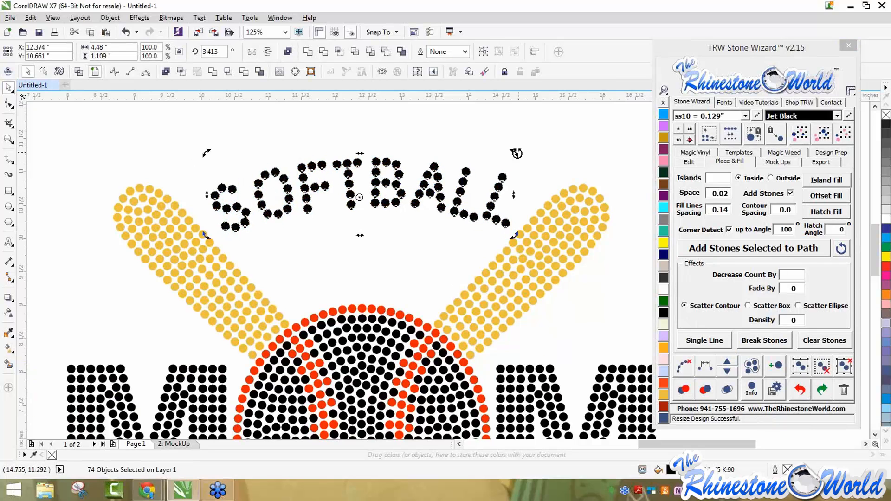
{"action": "left_click_drag", "start_coordinate": [516, 153], "coordinate": [517, 155]}
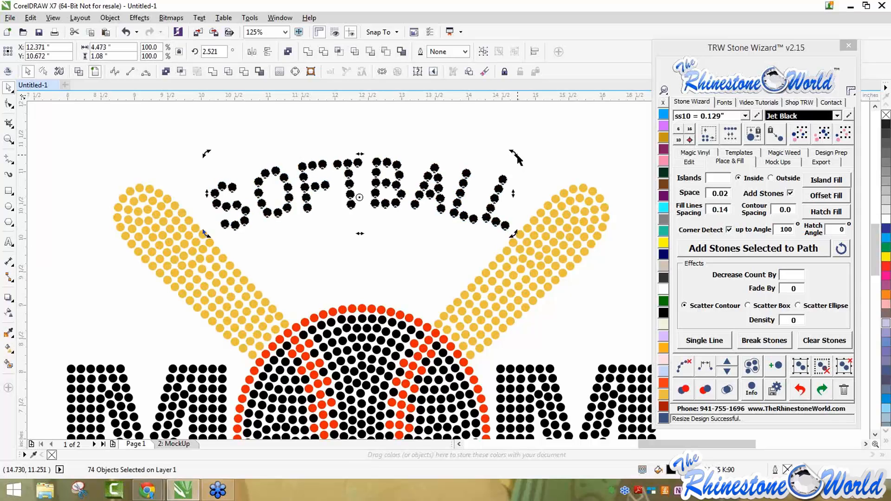
{"action": "left_click", "coordinate": [585, 159]}
{"action": "scroll", "coordinate": [585, 160], "scroll_direction": "down", "scroll_amount": 2}
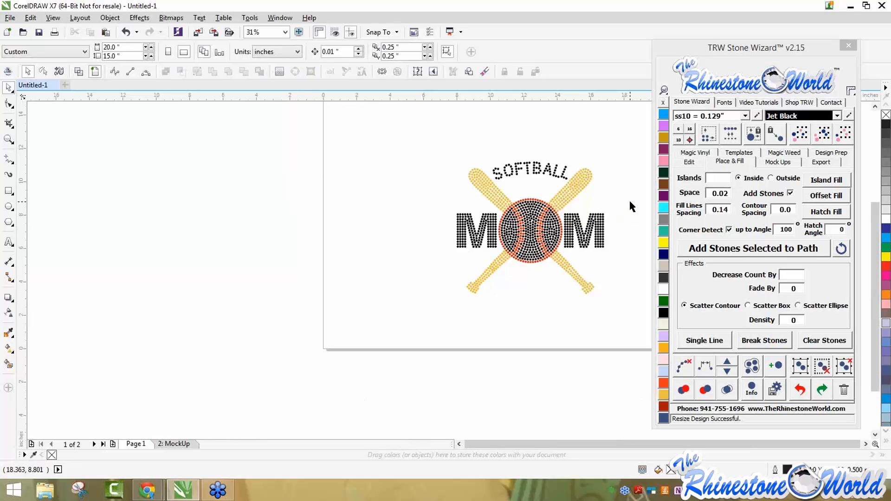
Delete the black M stones on both sides of the baseball
{"action": "scroll", "coordinate": [625, 197], "scroll_direction": "up", "scroll_amount": 1}
{"action": "left_click_drag", "start_coordinate": [617, 212], "coordinate": [496, 298]}
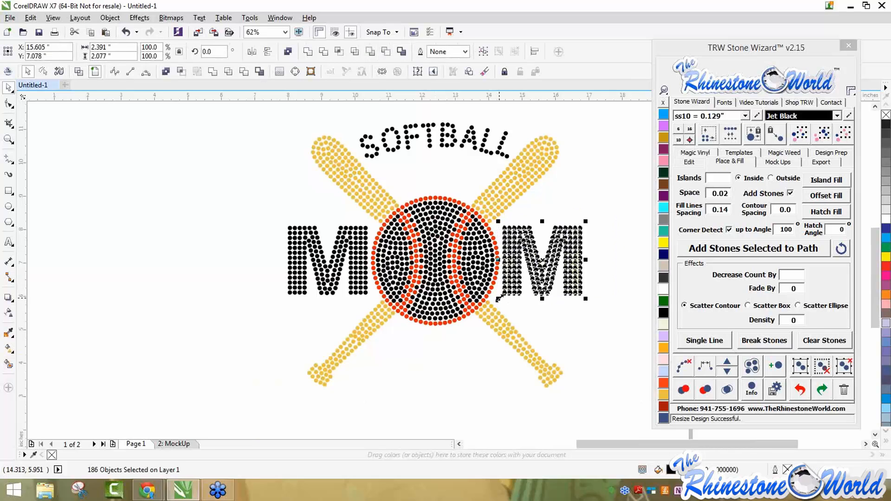
{"action": "key", "text": "Delete"}
{"action": "left_click_drag", "start_coordinate": [233, 211], "coordinate": [368, 297]}
{"action": "key", "text": "Delete"}
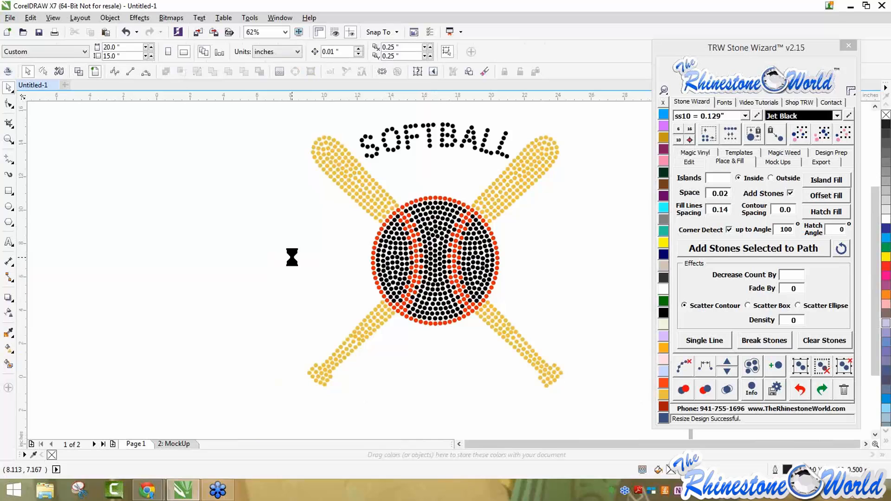
Add the letter M as text beside the design in the TRW 7 Athletic 2 Color RF font at 175 pt
{"action": "scroll", "coordinate": [292, 257], "scroll_direction": "down", "scroll_amount": 1}
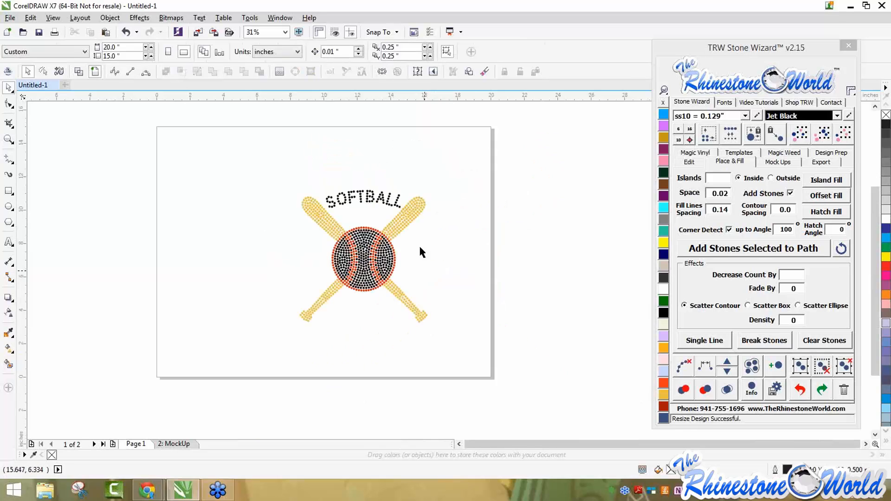
{"action": "left_click", "coordinate": [8, 243]}
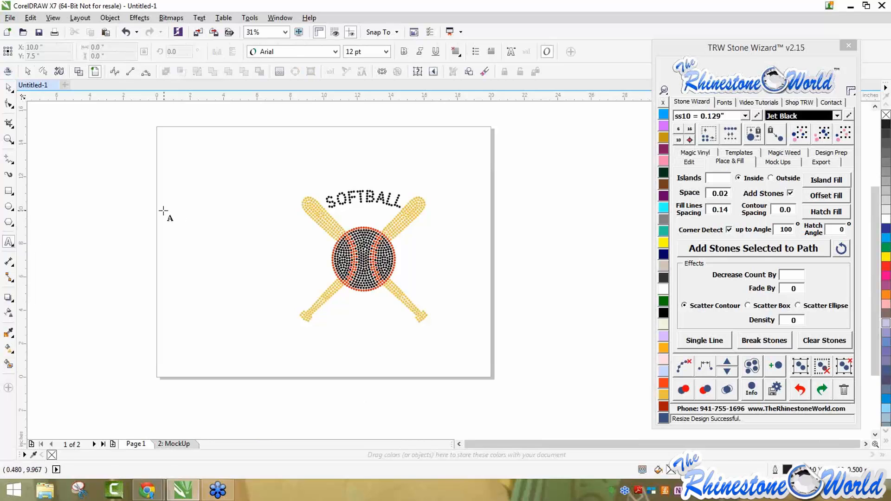
{"action": "left_click", "coordinate": [163, 212]}
{"action": "type", "text": "M"}
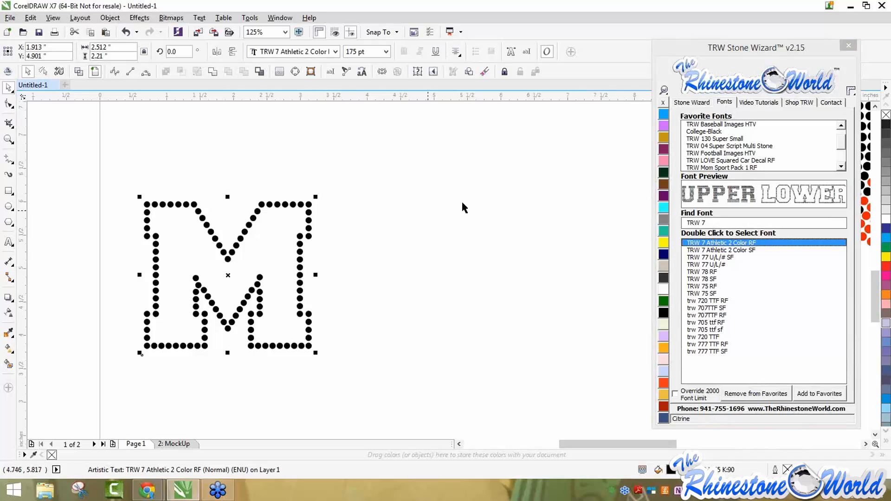
Fill the M outline with orange stones using Stone Wizard's 2 Color Magic Text, and deselect it
{"action": "left_click", "coordinate": [691, 103]}
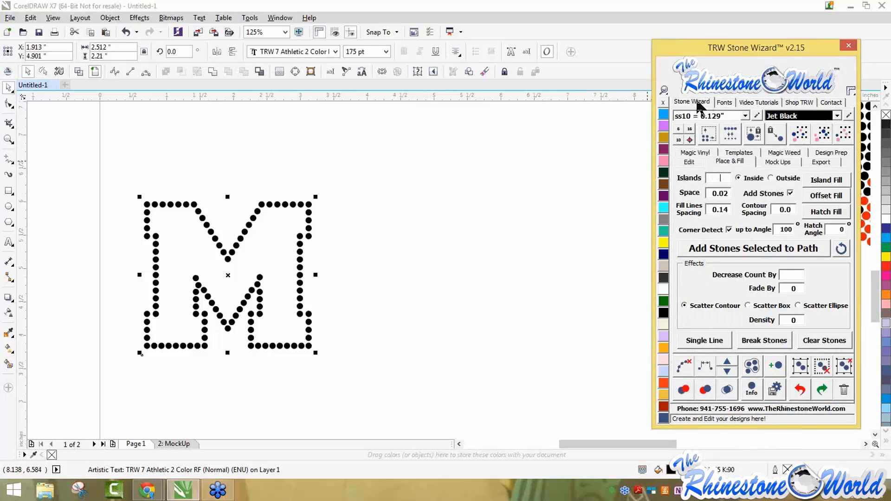
{"action": "left_click", "coordinate": [689, 159]}
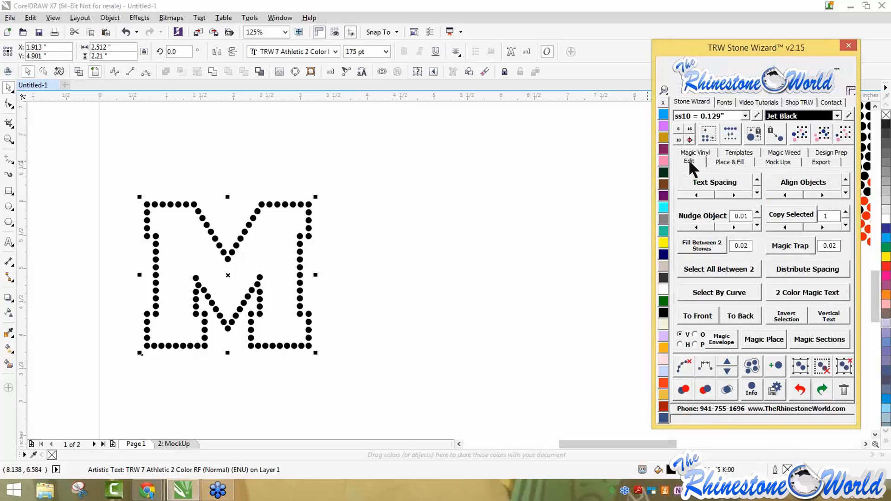
{"action": "left_click", "coordinate": [798, 295]}
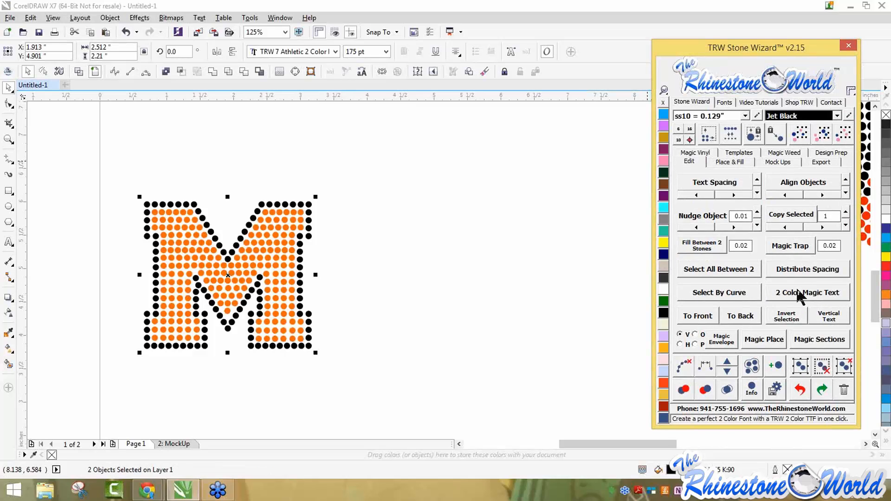
{"action": "left_click", "coordinate": [265, 151]}
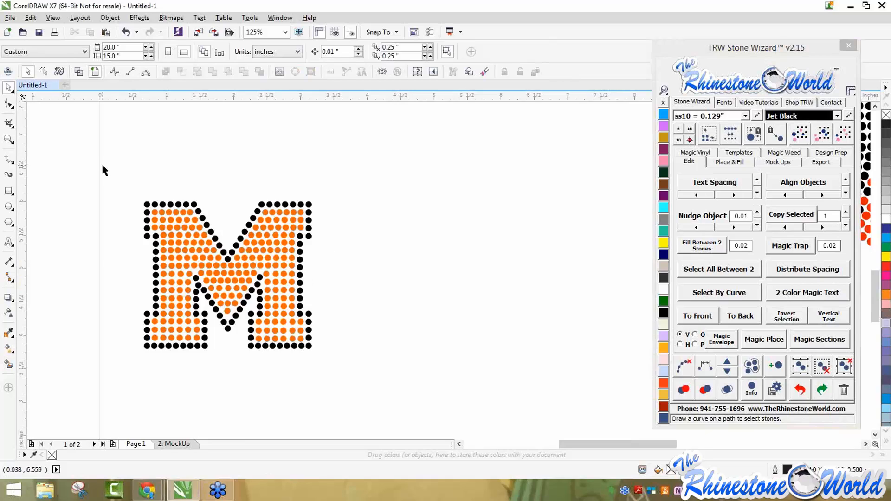
Resize the two-color M design for ss10 (0.129") stones with Stone Wizard
{"action": "left_click_drag", "start_coordinate": [102, 167], "coordinate": [338, 385]}
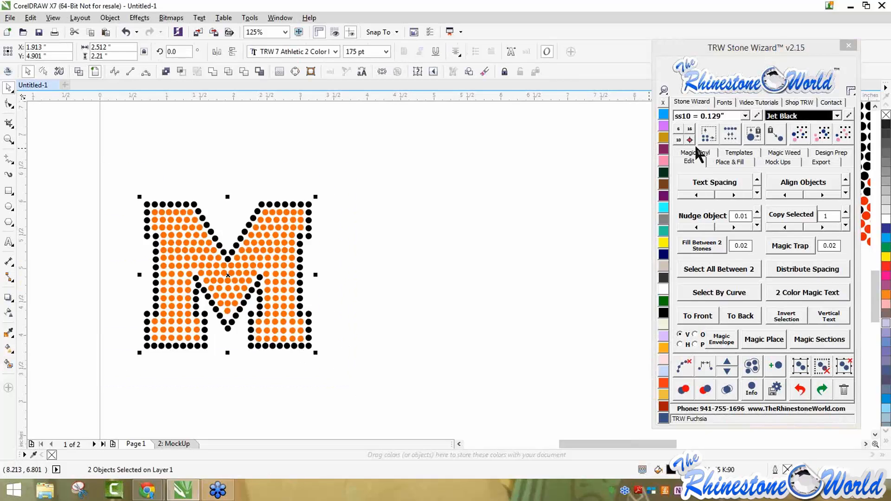
{"action": "left_click", "coordinate": [705, 132]}
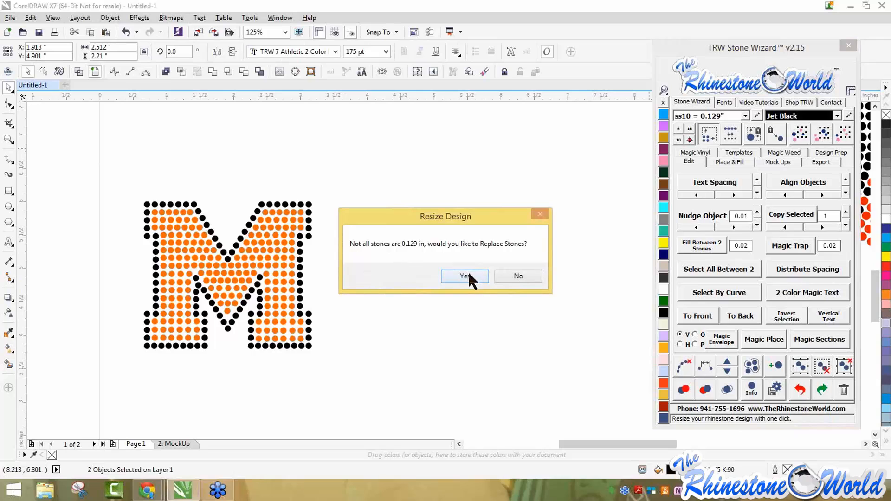
{"action": "left_click", "coordinate": [523, 274]}
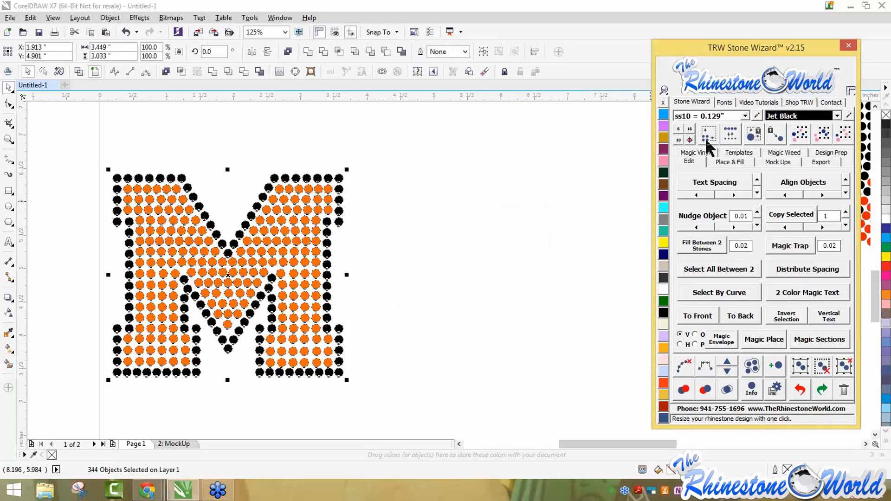
Choose the ss06 (0.097") stone size and resize the two-color M to it with Stone Wizard
{"action": "left_click", "coordinate": [745, 115]}
{"action": "left_click", "coordinate": [696, 127]}
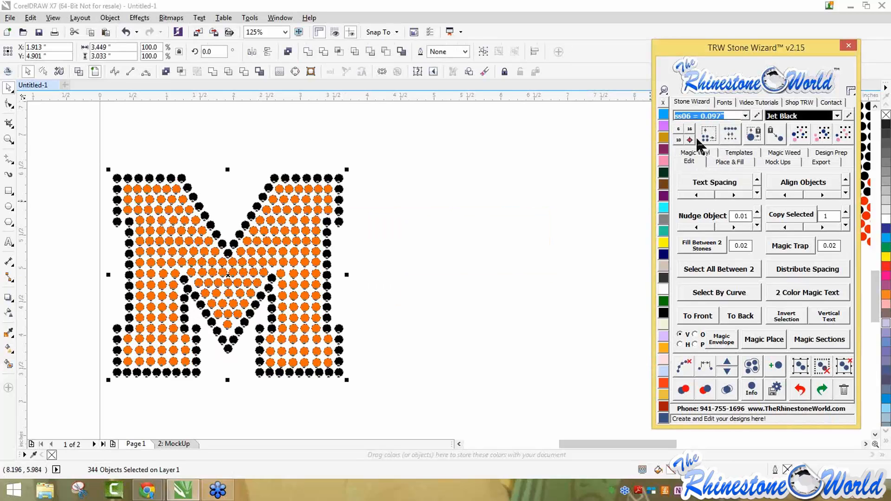
{"action": "left_click", "coordinate": [708, 140]}
{"action": "left_click", "coordinate": [249, 163]}
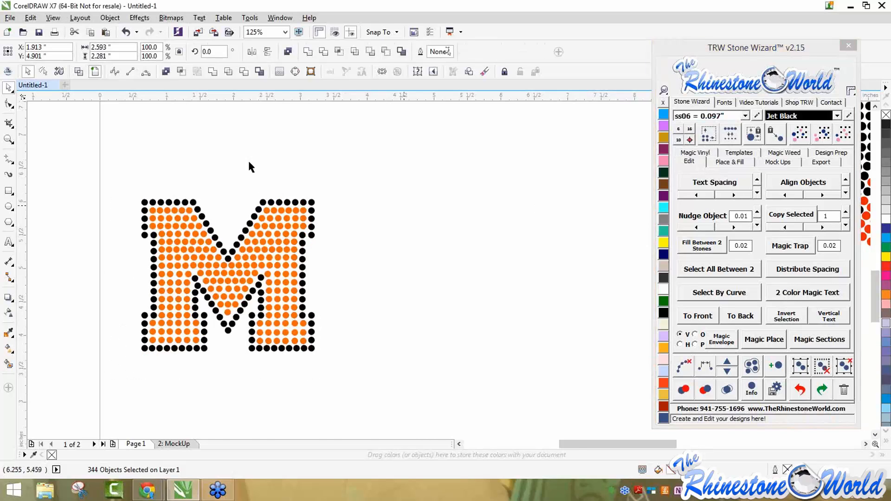
Check the size of one black outline stone and one orange fill stone in the M
{"action": "scroll", "coordinate": [257, 192], "scroll_direction": "up", "scroll_amount": 1}
{"action": "scroll", "coordinate": [270, 204], "scroll_direction": "up", "scroll_amount": 1}
{"action": "left_click", "coordinate": [269, 213]}
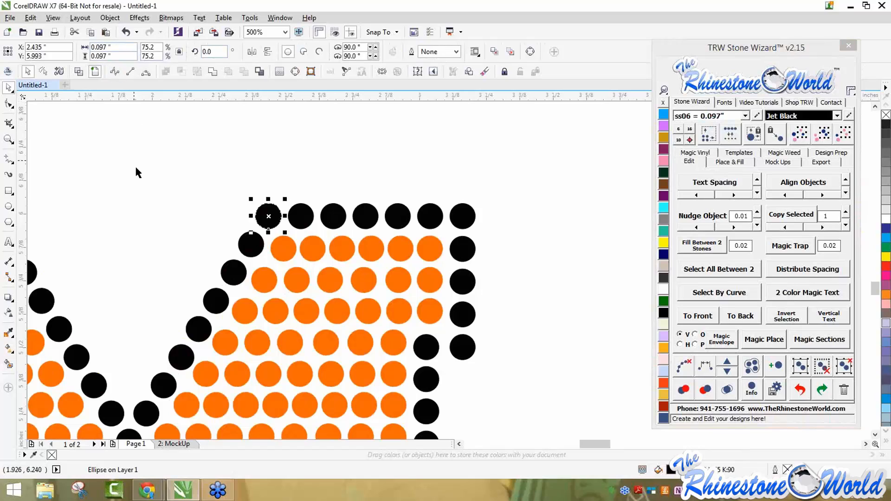
{"action": "left_click", "coordinate": [235, 216]}
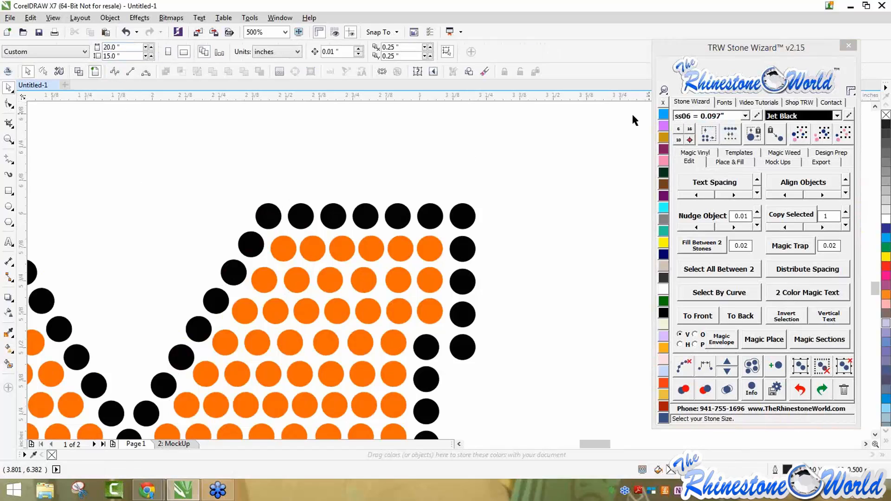
{"action": "left_click", "coordinate": [311, 244]}
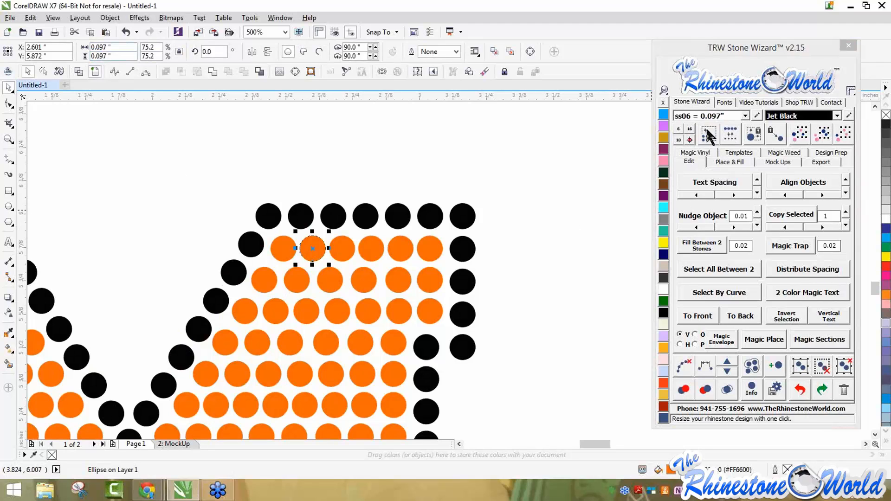
{"action": "left_click", "coordinate": [553, 185]}
Move the whole two-color M up onto the page's left edge, roughly level with the baseball
{"action": "scroll", "coordinate": [554, 186], "scroll_direction": "down", "scroll_amount": 8}
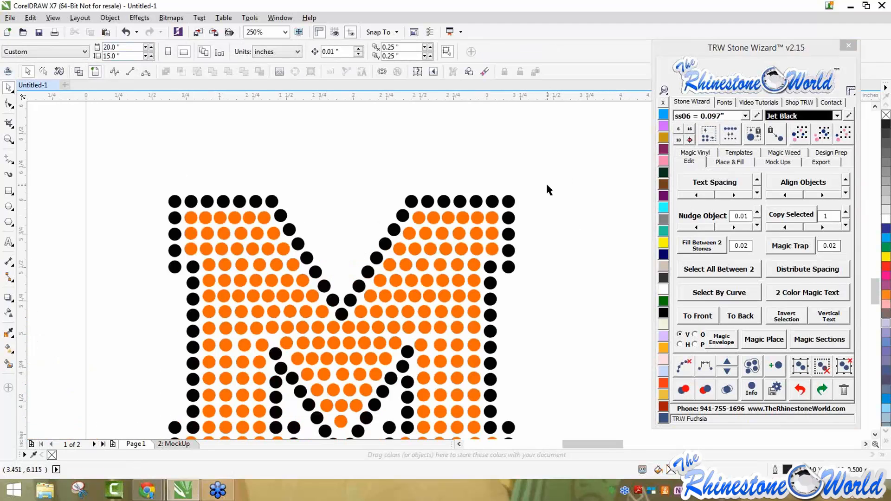
{"action": "scroll", "coordinate": [595, 155], "scroll_direction": "up", "scroll_amount": 2}
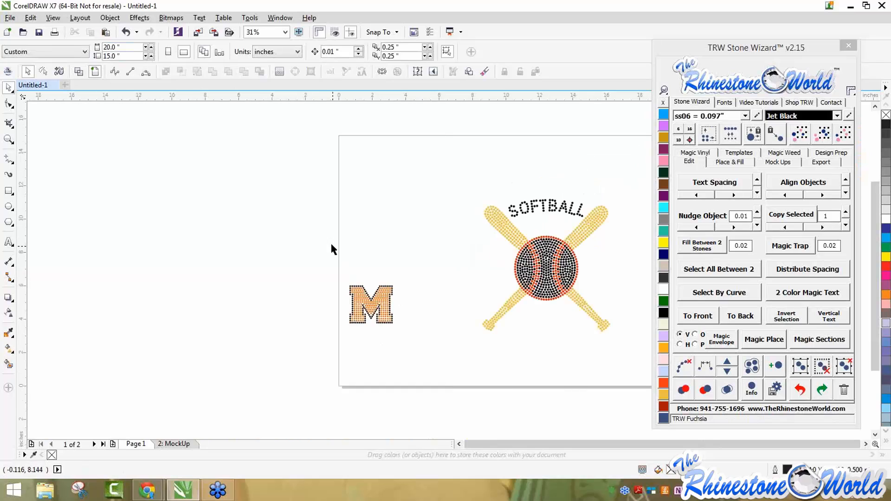
{"action": "left_click_drag", "start_coordinate": [413, 331], "coordinate": [413, 331]}
{"action": "left_click_drag", "start_coordinate": [377, 305], "coordinate": [344, 256]}
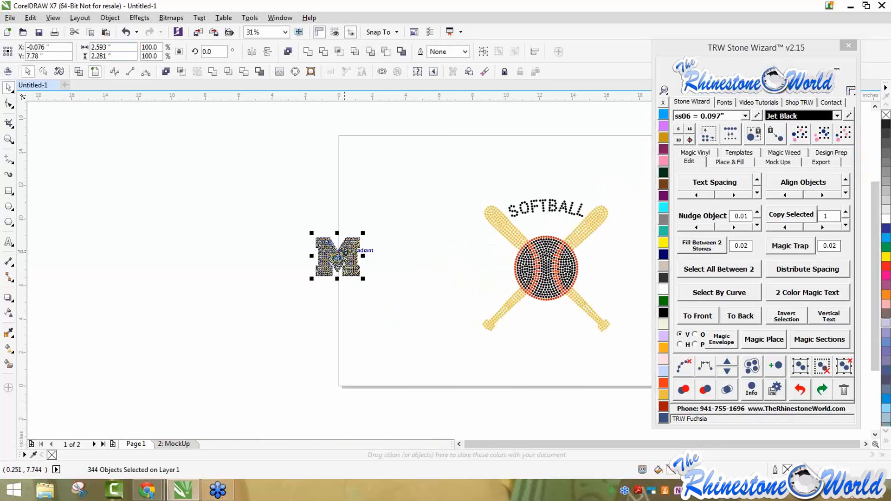
Add a horizontal guideline through the ball's center and place one two-color M on each side of the ball
{"action": "left_click_drag", "start_coordinate": [526, 94], "coordinate": [523, 269]}
{"action": "scroll", "coordinate": [625, 245], "scroll_direction": "up", "scroll_amount": 2}
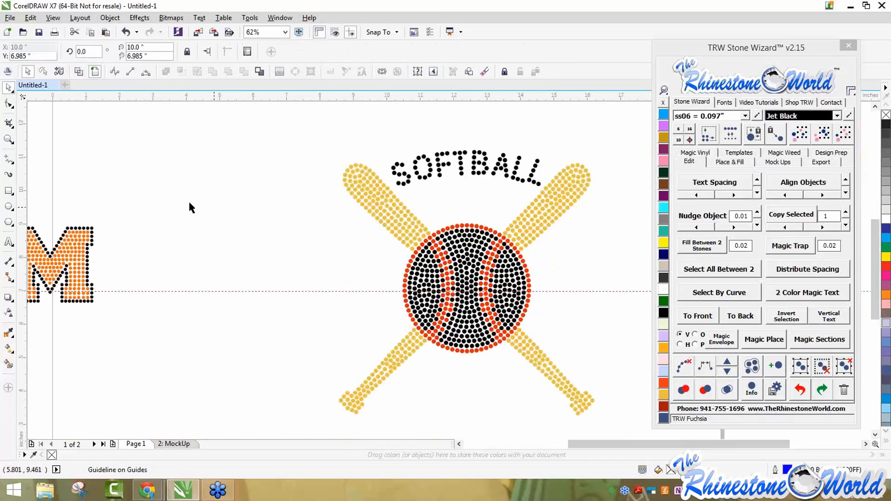
{"action": "scroll", "coordinate": [149, 195], "scroll_direction": "down", "scroll_amount": 2}
{"action": "left_click_drag", "start_coordinate": [57, 177], "coordinate": [142, 277]}
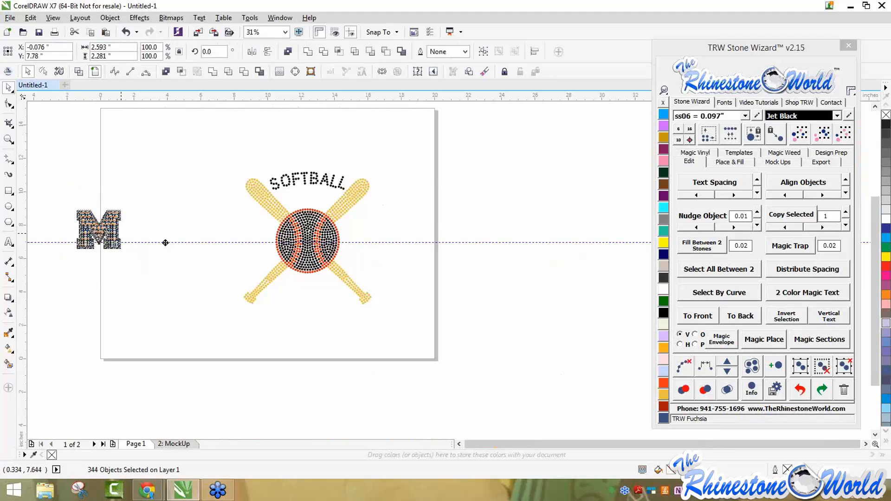
{"action": "left_click_drag", "start_coordinate": [165, 242], "coordinate": [368, 244]}
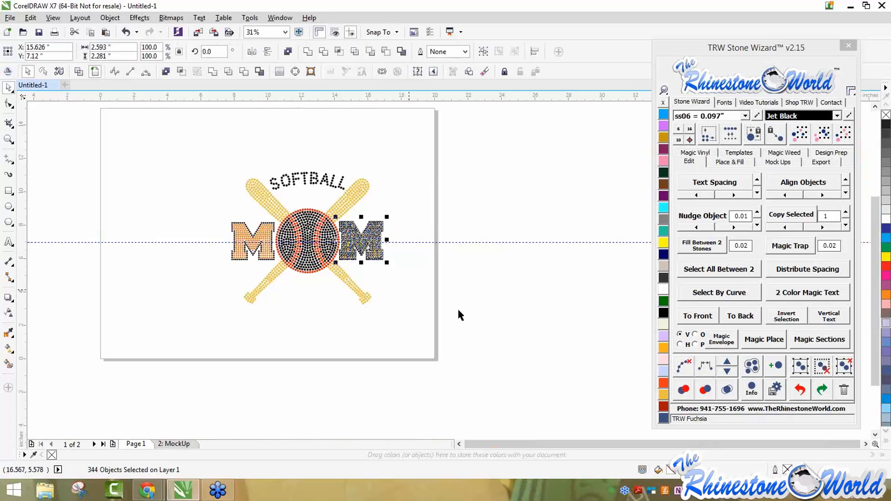
Move the horizontal guideline down to the base of the two Ms and compare their alignment against it
{"action": "left_click", "coordinate": [446, 242]}
{"action": "left_click_drag", "start_coordinate": [445, 242], "coordinate": [445, 260]}
{"action": "left_click", "coordinate": [388, 271]}
{"action": "scroll", "coordinate": [338, 256], "scroll_direction": "up", "scroll_amount": 2}
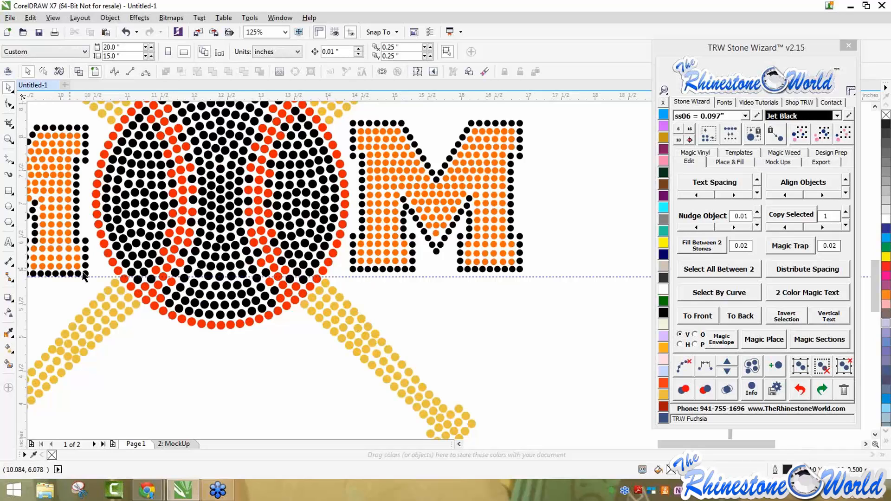
{"action": "scroll", "coordinate": [455, 262], "scroll_direction": "down", "scroll_amount": 1}
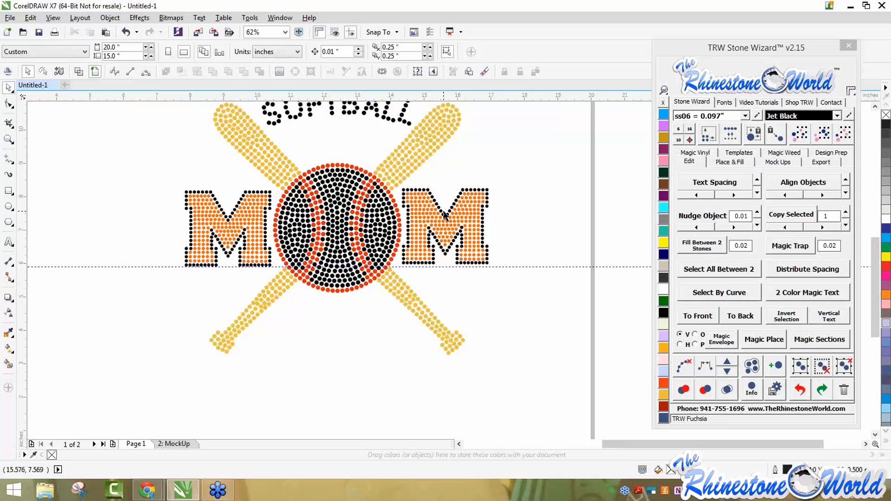
Try moving the left M up and away from the ball, undo the move, and deselect the letter
{"action": "left_click_drag", "start_coordinate": [147, 173], "coordinate": [271, 269]}
{"action": "left_click_drag", "start_coordinate": [232, 236], "coordinate": [102, 185]}
{"action": "key", "text": "ctrl+z"}
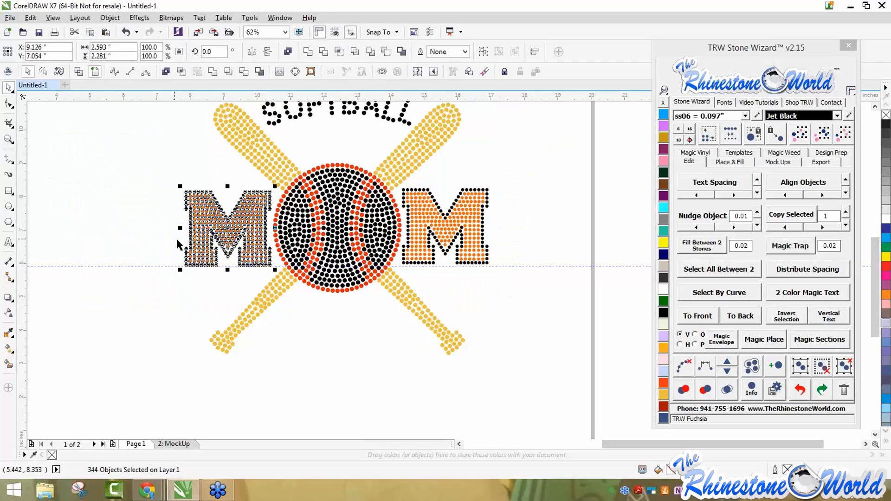
{"action": "left_click", "coordinate": [156, 302]}
Select all stones matching the SOFTBALL lettering's color, including the M outlines, and recolor them Crystal
{"action": "scroll", "coordinate": [525, 155], "scroll_direction": "down", "scroll_amount": 1}
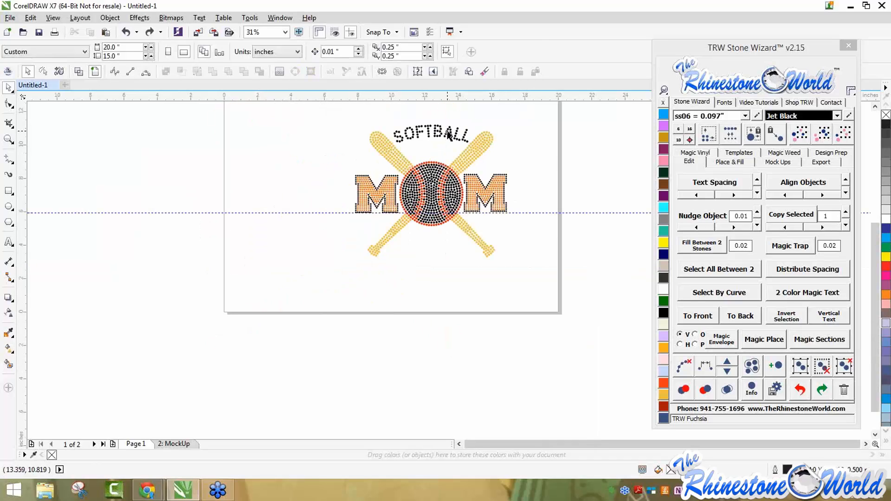
{"action": "left_click", "coordinate": [448, 133]}
{"action": "left_click", "coordinate": [824, 135]}
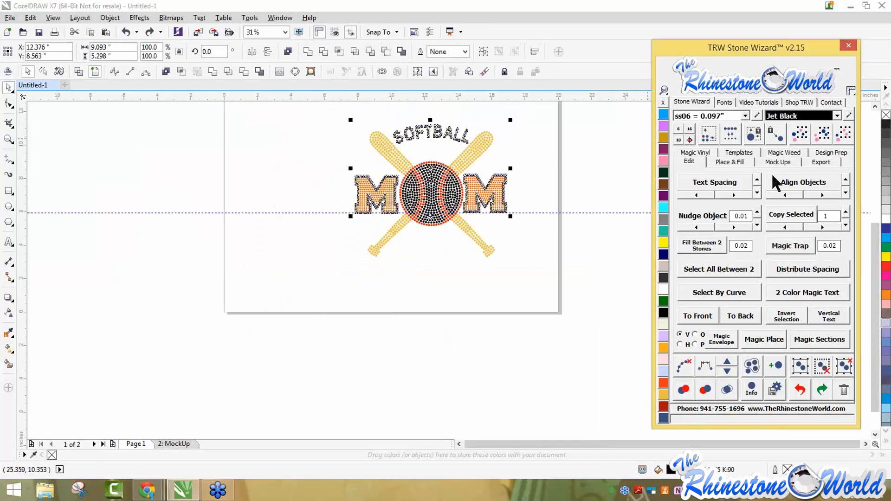
{"action": "left_click", "coordinate": [663, 289]}
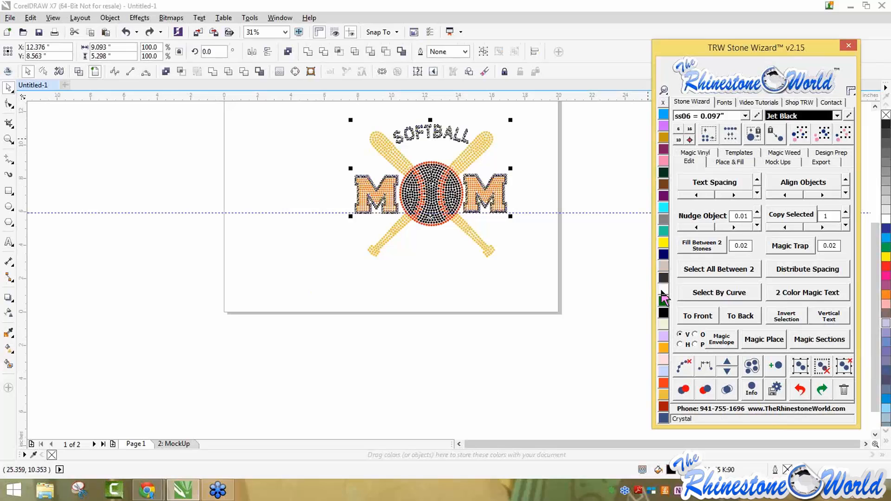
{"action": "left_click", "coordinate": [554, 284]}
Select all the ball's black stones by matching color, recolor them Citrine, and deselect them
{"action": "scroll", "coordinate": [458, 138], "scroll_direction": "up", "scroll_amount": 2}
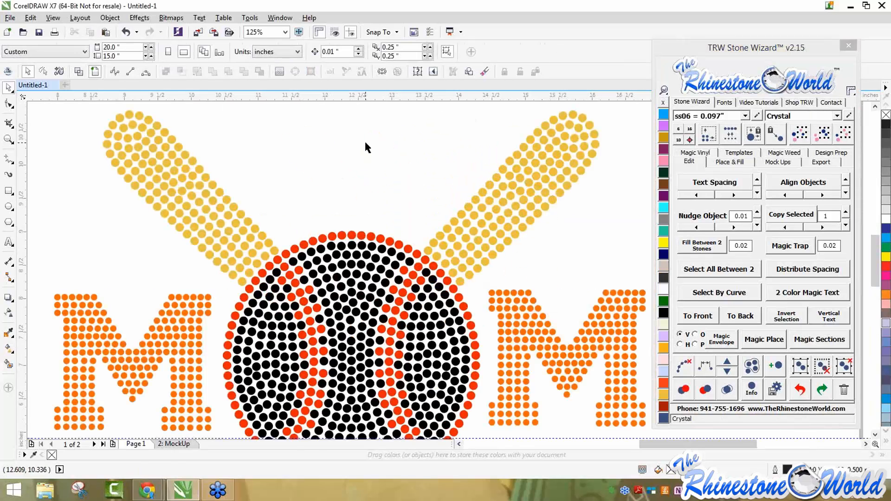
{"action": "scroll", "coordinate": [366, 147], "scroll_direction": "down", "scroll_amount": 1}
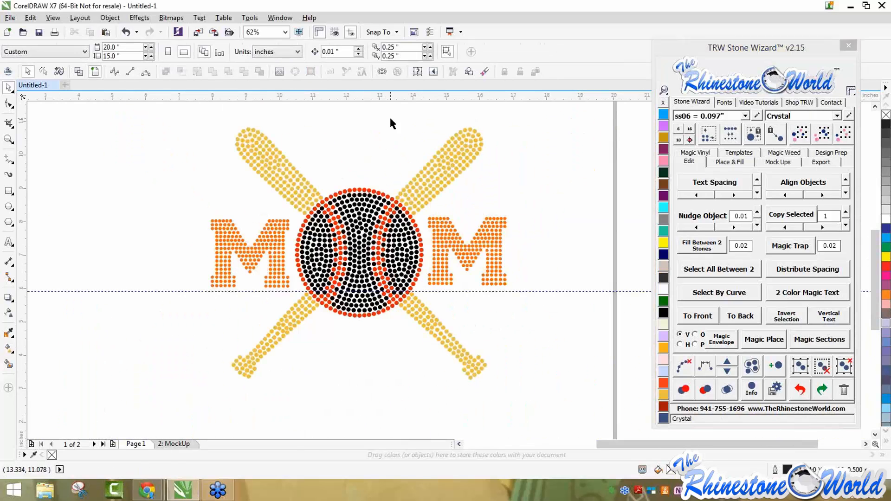
{"action": "left_click", "coordinate": [361, 230]}
{"action": "left_click", "coordinate": [825, 135]}
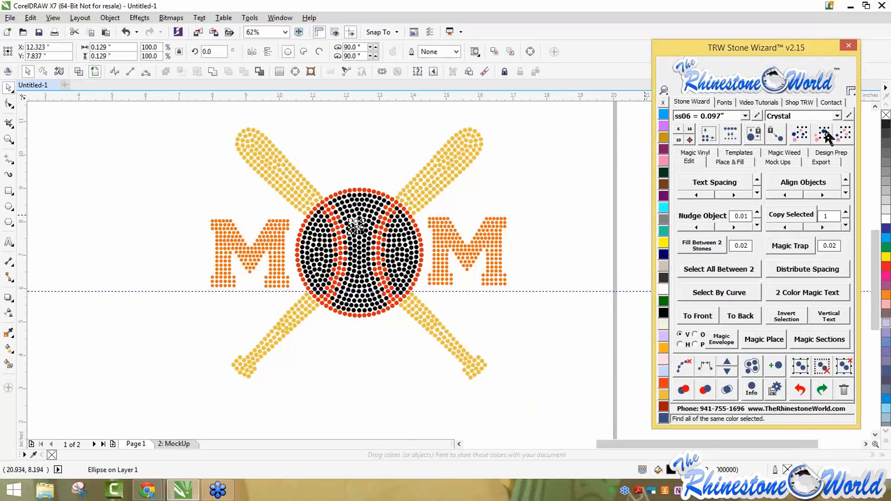
{"action": "left_click", "coordinate": [665, 241]}
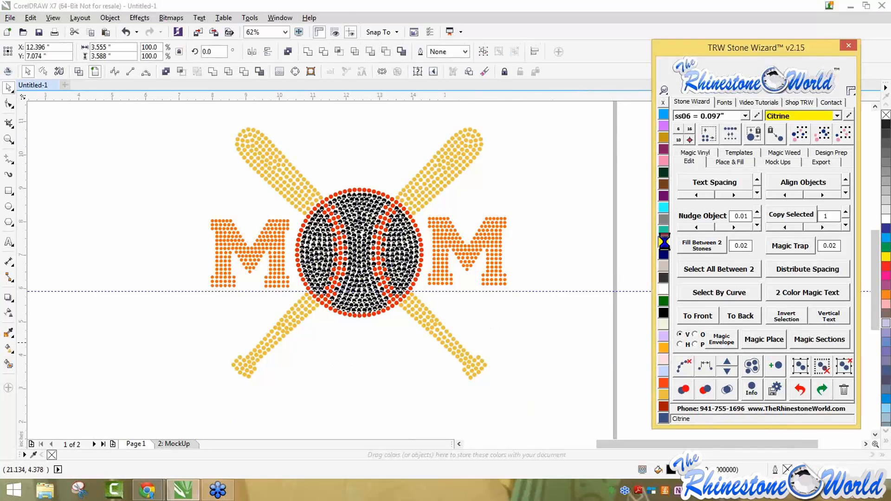
{"action": "left_click", "coordinate": [594, 222]}
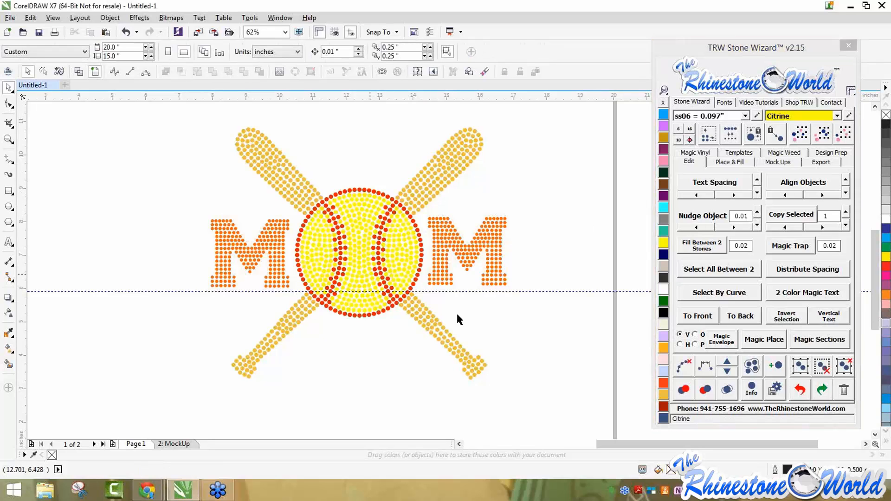
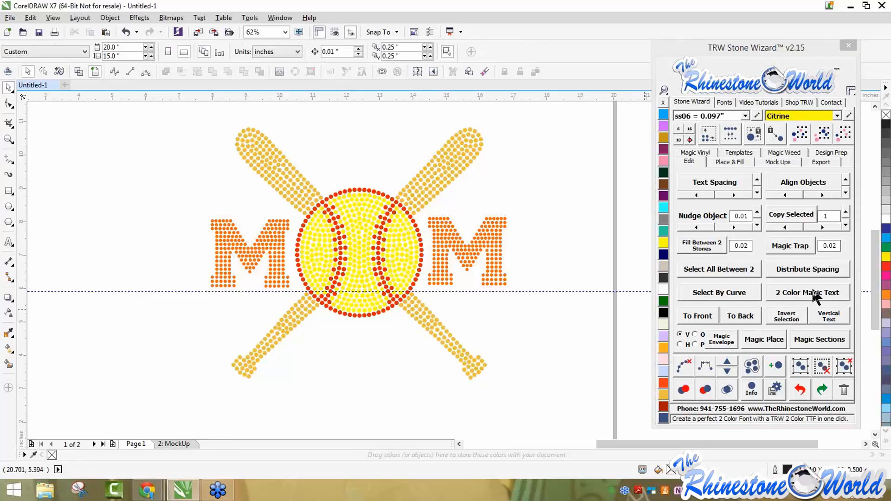
Delete the horizontal guideline running across the design
{"action": "scroll", "coordinate": [609, 341], "scroll_direction": "down", "scroll_amount": 2}
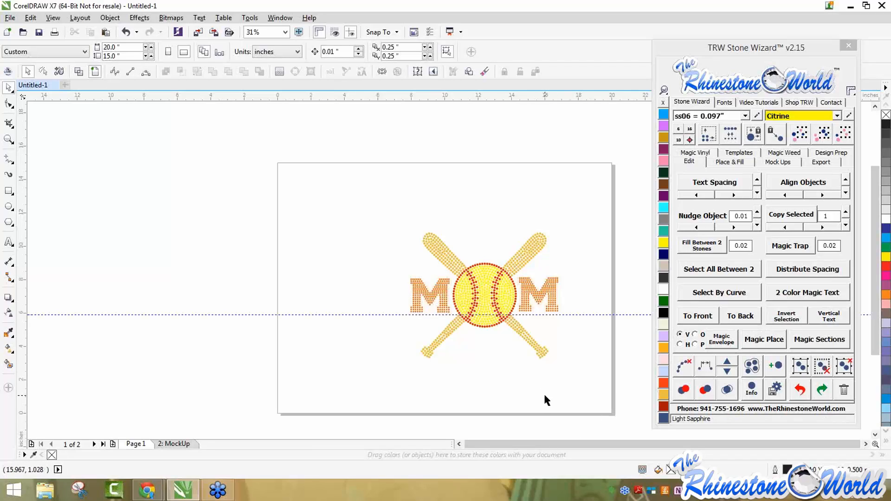
{"action": "left_click", "coordinate": [305, 314]}
{"action": "key", "text": "Delete"}
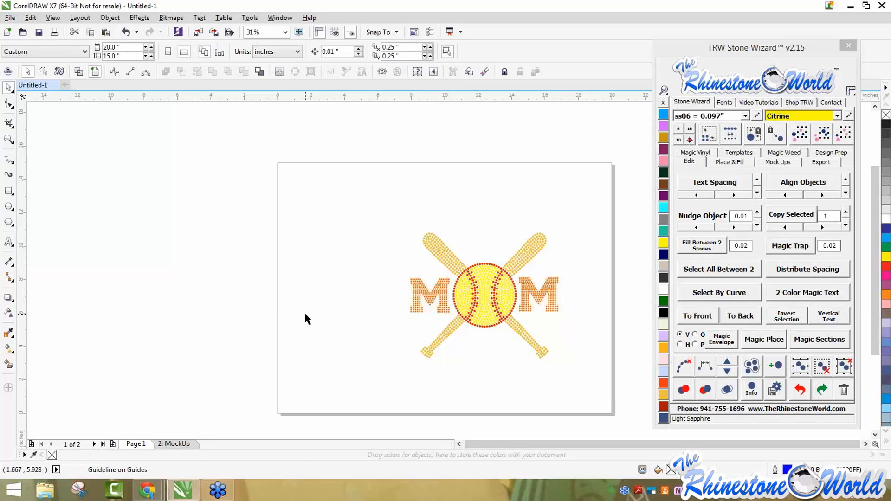
{"action": "scroll", "coordinate": [499, 307], "scroll_direction": "up", "scroll_amount": 3}
{"action": "scroll", "coordinate": [507, 225], "scroll_direction": "down", "scroll_amount": 2}
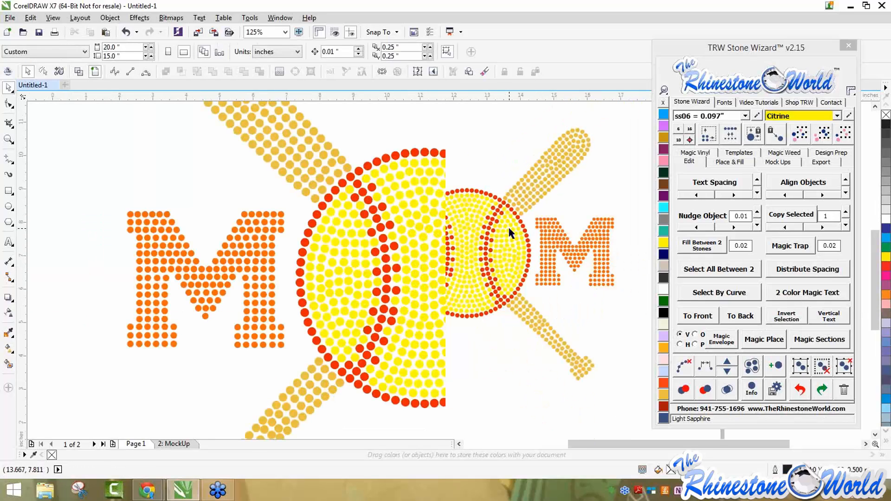
{"action": "left_click", "coordinate": [560, 253]}
{"action": "left_click", "coordinate": [823, 134]}
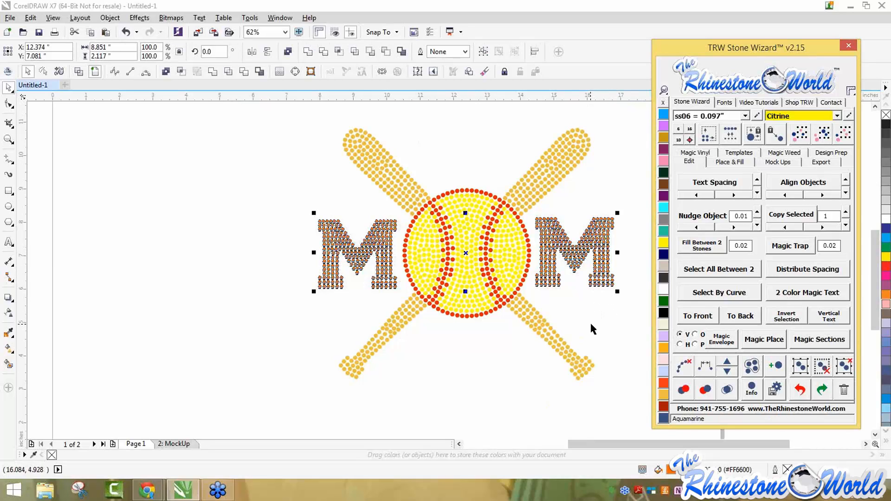
{"action": "left_click", "coordinate": [450, 327]}
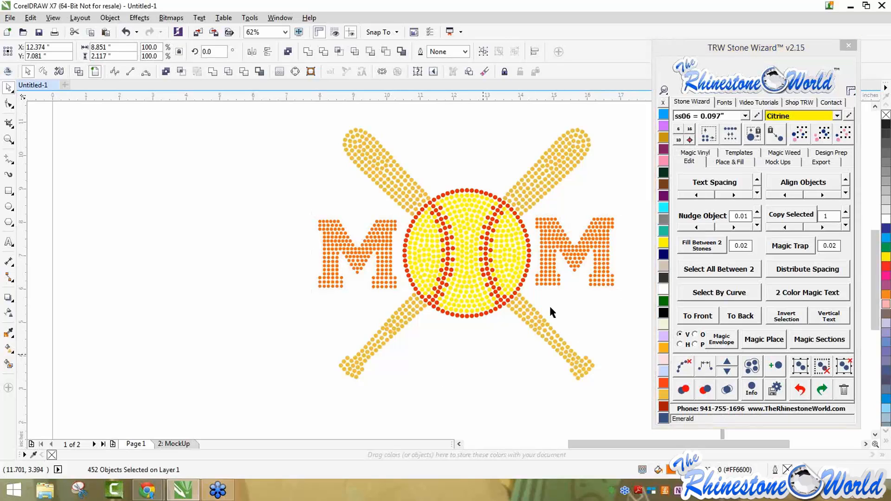
Select all the orange stones of both Ms by matching color, recolor them Red Siam, and deselect them
{"action": "left_click", "coordinate": [574, 253]}
{"action": "left_click", "coordinate": [799, 135]}
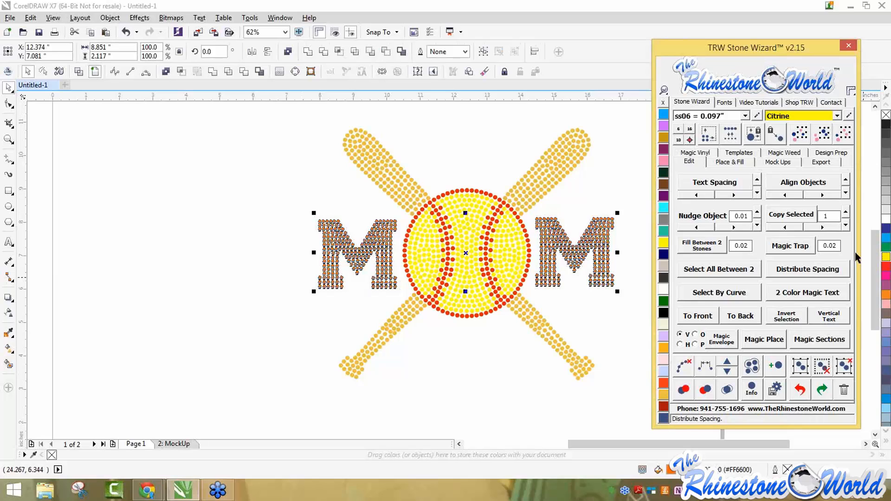
{"action": "left_click", "coordinate": [837, 116]}
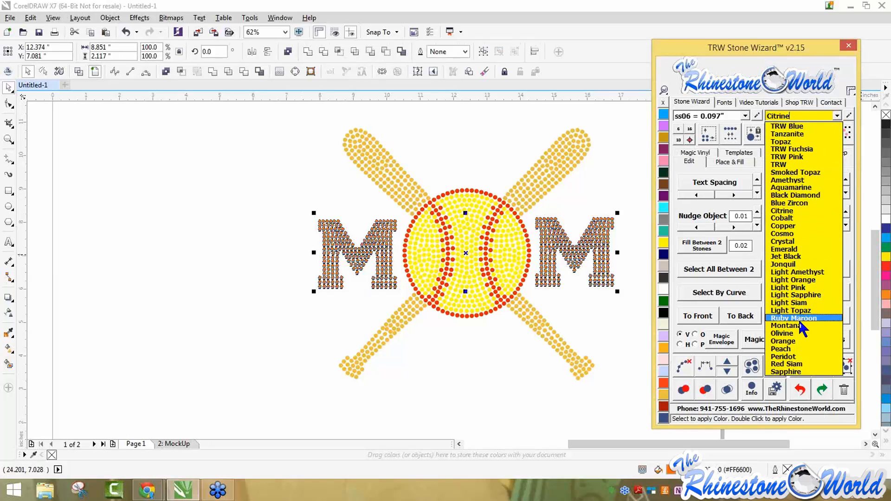
{"action": "left_click", "coordinate": [801, 364]}
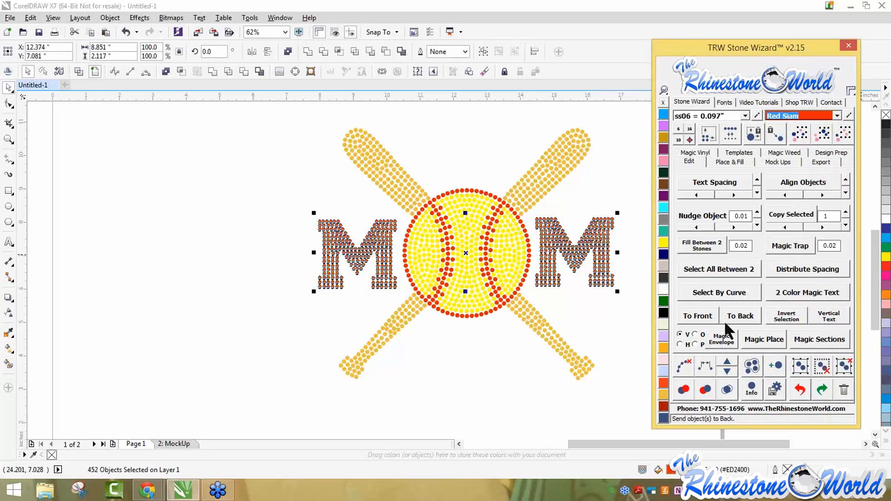
{"action": "left_click", "coordinate": [464, 390]}
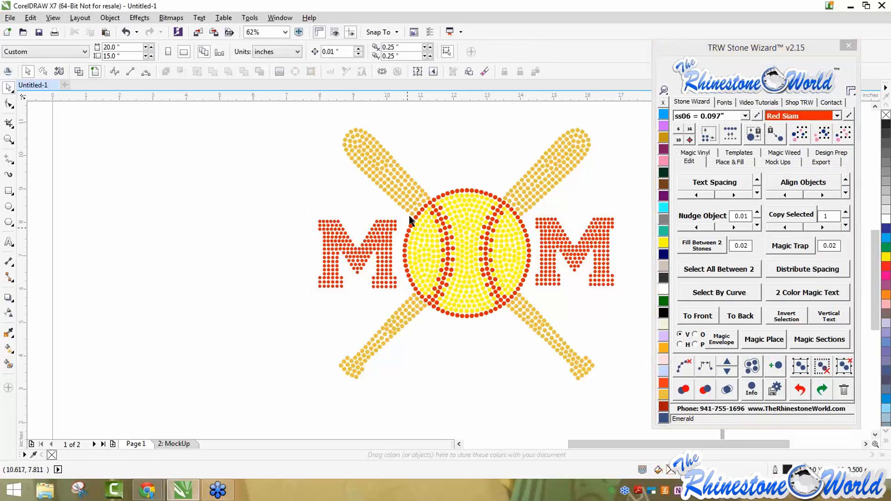
Select all the stones of the crossed bats by matching color and recolor them Light Topaz
{"action": "left_click", "coordinate": [388, 178]}
{"action": "left_click", "coordinate": [822, 135]}
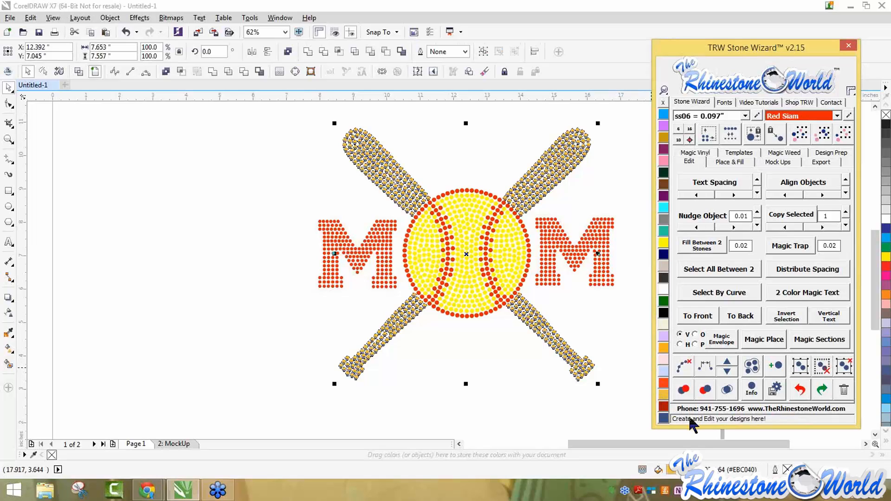
{"action": "left_click", "coordinate": [664, 393]}
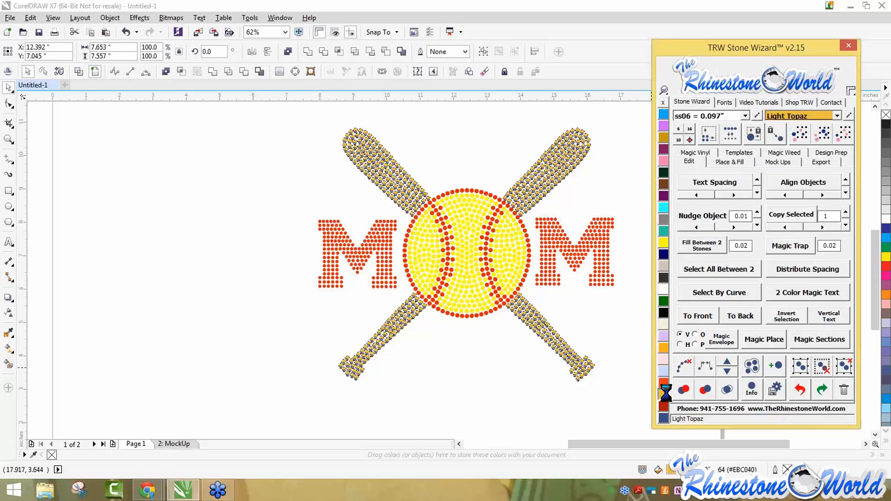
Select the complete softball MOM design, move it to the upper-left corner of the page, and deselect it
{"action": "scroll", "coordinate": [502, 370], "scroll_direction": "down", "scroll_amount": 3}
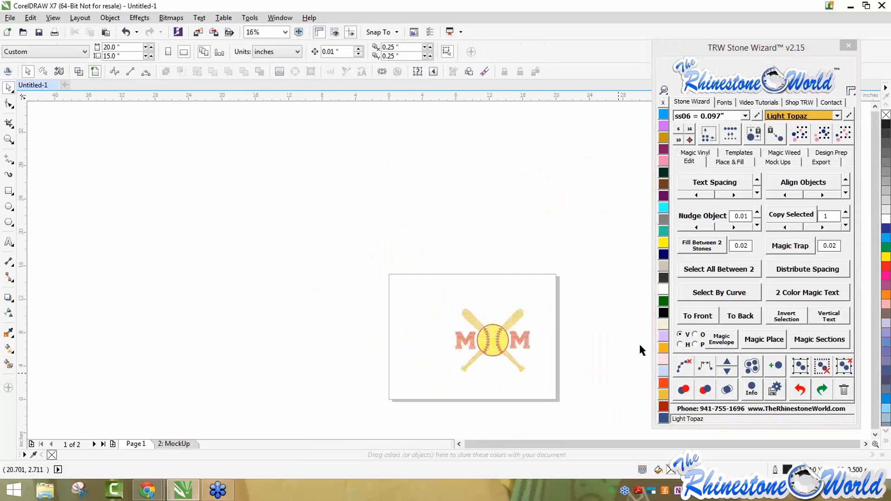
{"action": "left_click_drag", "start_coordinate": [414, 270], "coordinate": [606, 372]}
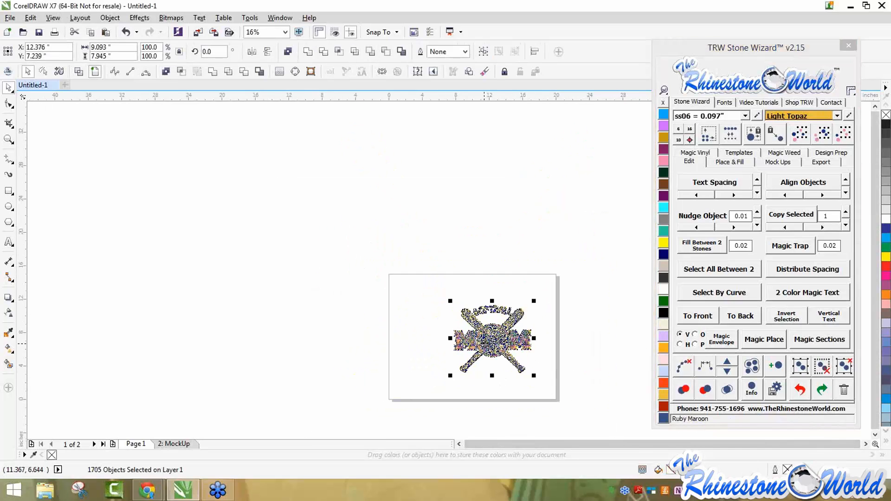
{"action": "left_click_drag", "start_coordinate": [484, 344], "coordinate": [420, 312]}
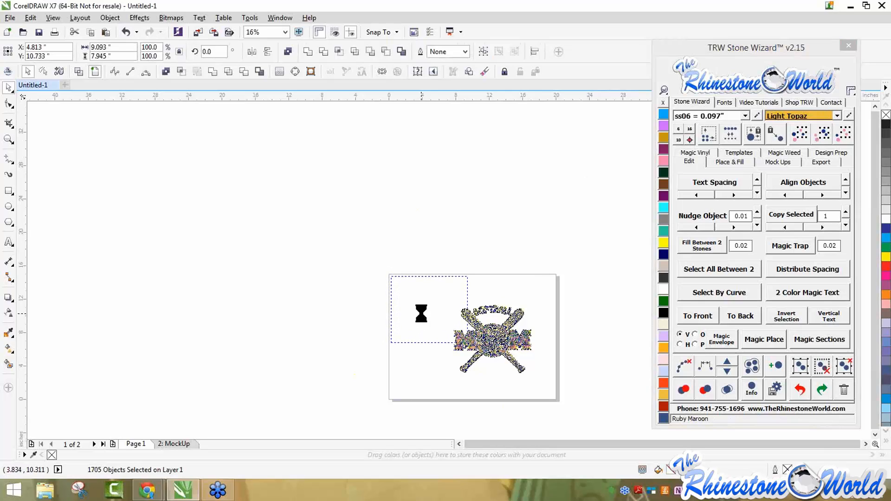
{"action": "left_click", "coordinate": [329, 210]}
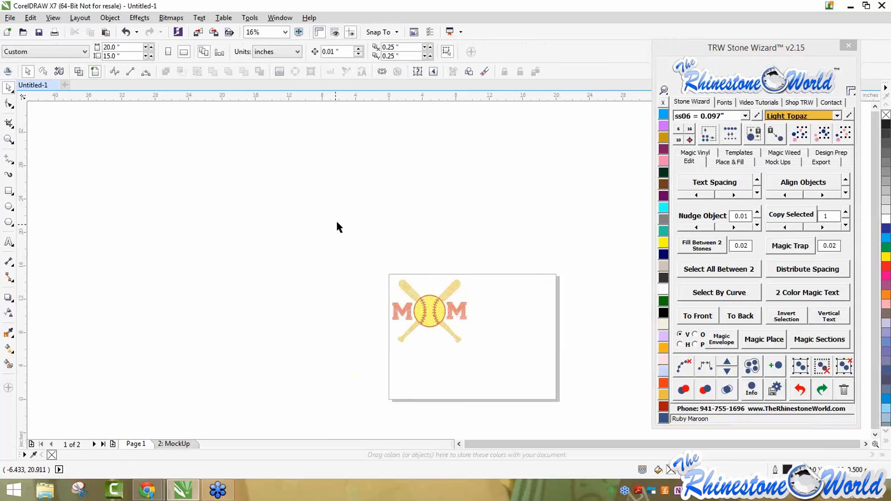
Add the player's surname in capitals as artistic text in College-Black at 175 pt, near the bottom of the page
{"action": "left_click", "coordinate": [723, 102]}
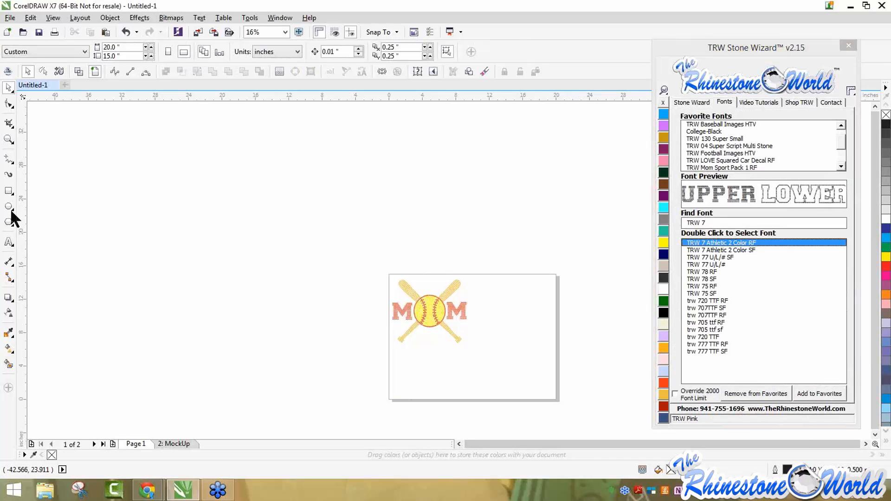
{"action": "left_click", "coordinate": [460, 377]}
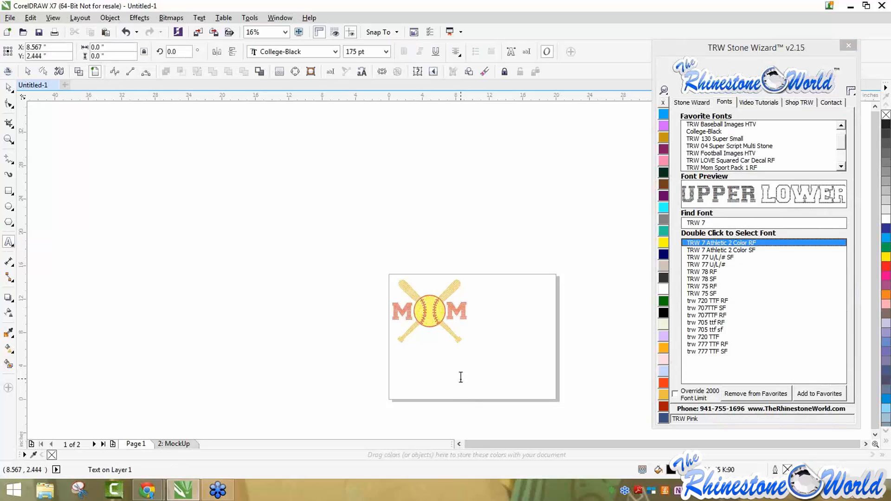
{"action": "type", "text": "M"}
{"action": "key", "text": "BackSpace"}
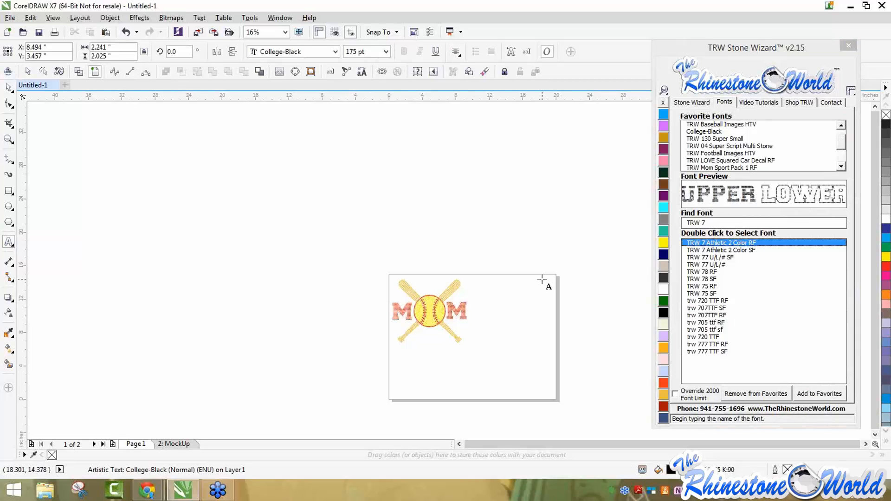
{"action": "type", "text": "MARRERO"}
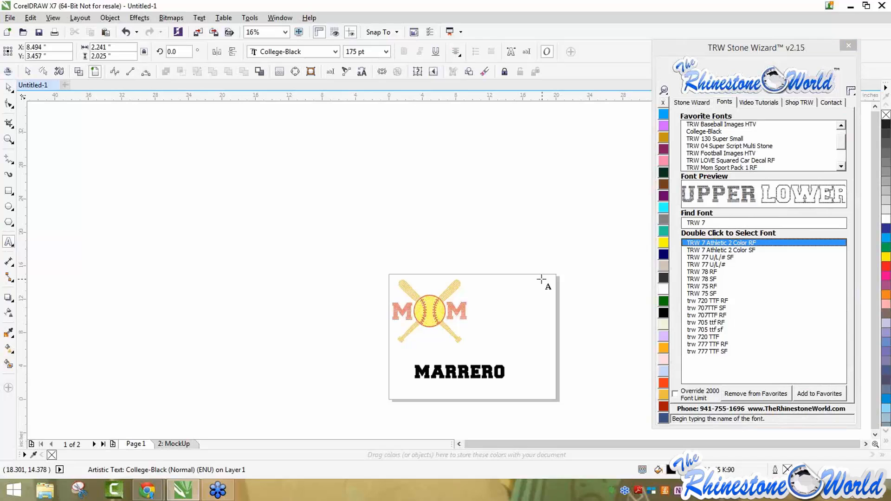
{"action": "left_click", "coordinate": [508, 367]}
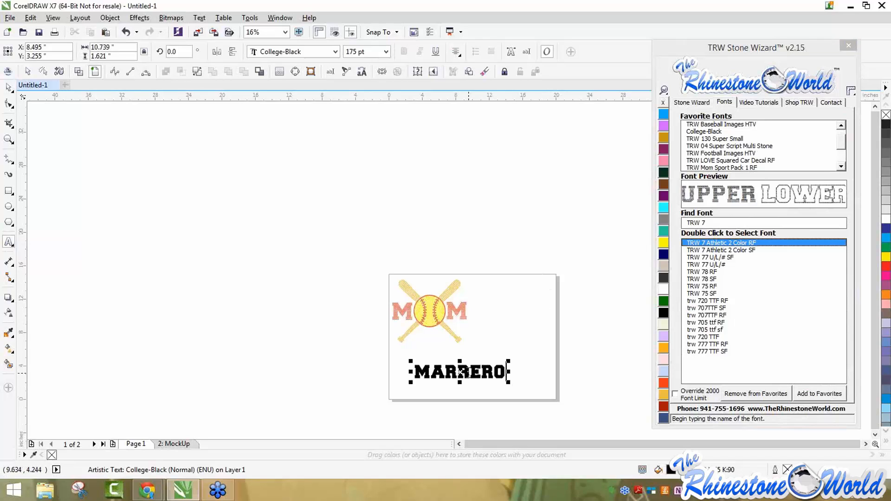
Move the surname text up beside the softball design, overlapping the page's upper-right corner
{"action": "left_click_drag", "start_coordinate": [460, 373], "coordinate": [529, 284]}
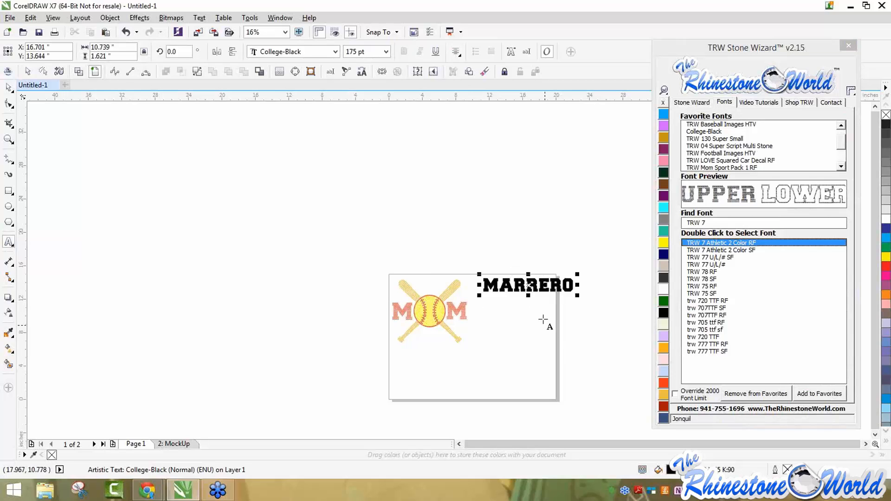
{"action": "scroll", "coordinate": [543, 284], "scroll_direction": "up", "scroll_amount": 2}
{"action": "scroll", "coordinate": [544, 283], "scroll_direction": "down", "scroll_amount": 1}
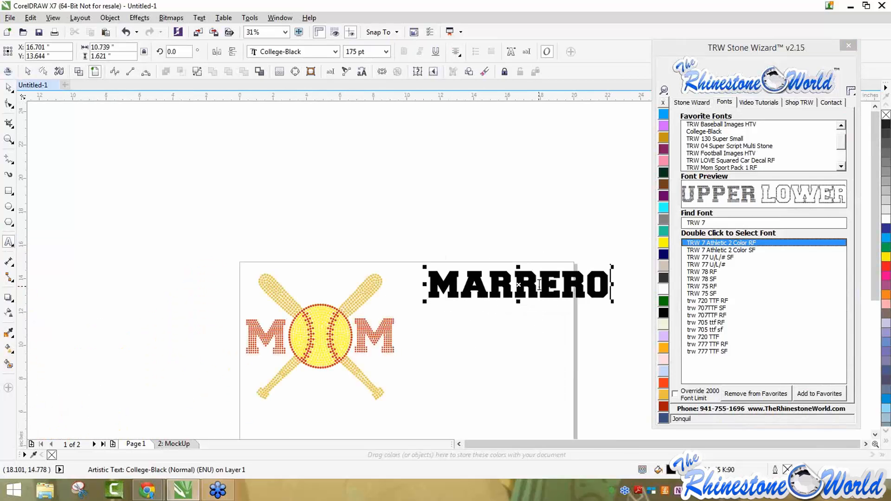
{"action": "left_click_drag", "start_coordinate": [544, 284], "coordinate": [554, 282]}
Add the number 24 as separate College-Black text below the surname and enlarge it to about 368 pt
{"action": "left_click", "coordinate": [704, 102]}
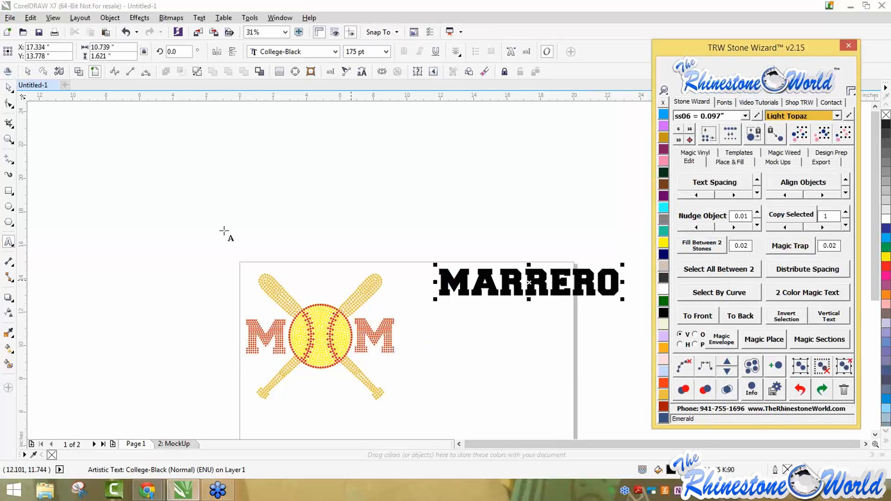
{"action": "left_click", "coordinate": [8, 242]}
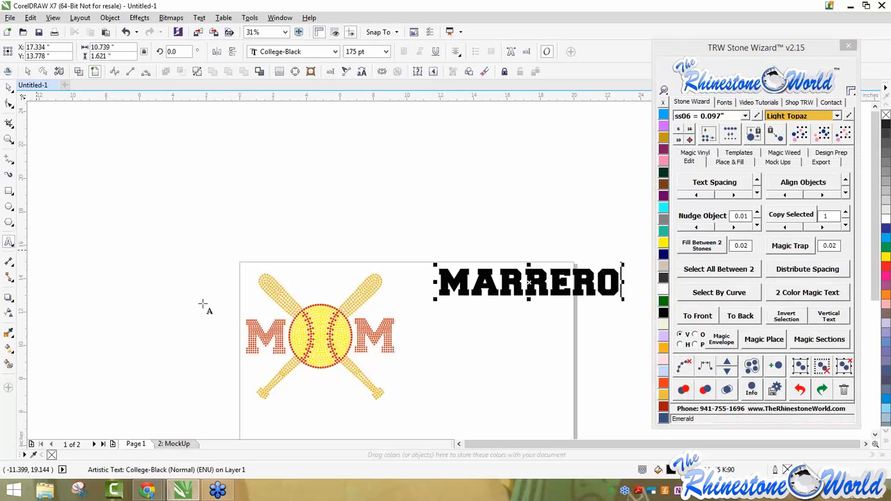
{"action": "left_click", "coordinate": [523, 338]}
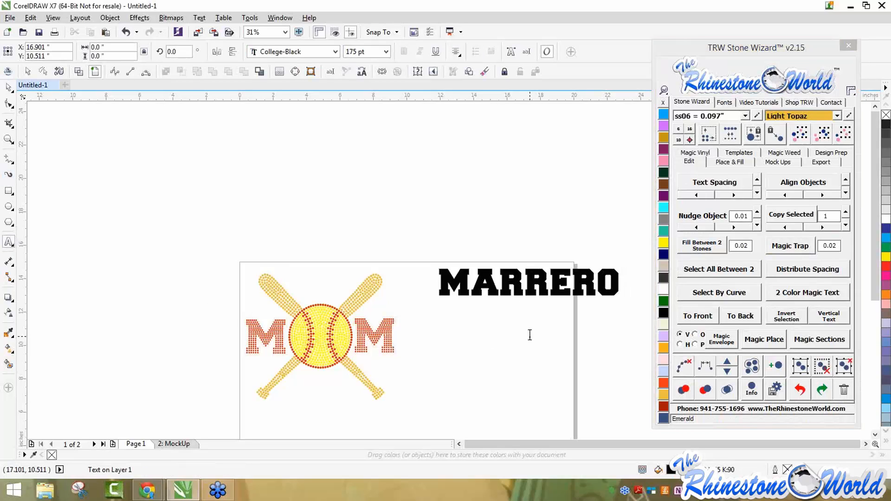
{"action": "type", "text": "24"}
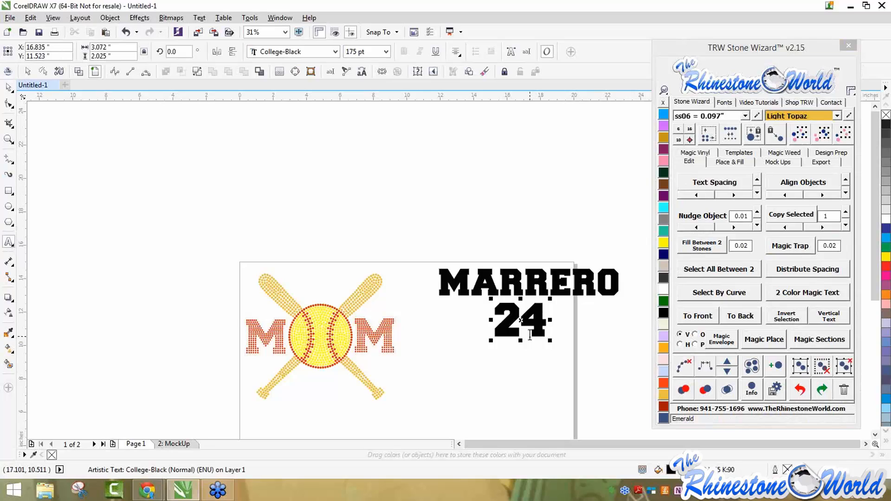
{"action": "left_click_drag", "start_coordinate": [551, 342], "coordinate": [607, 385]}
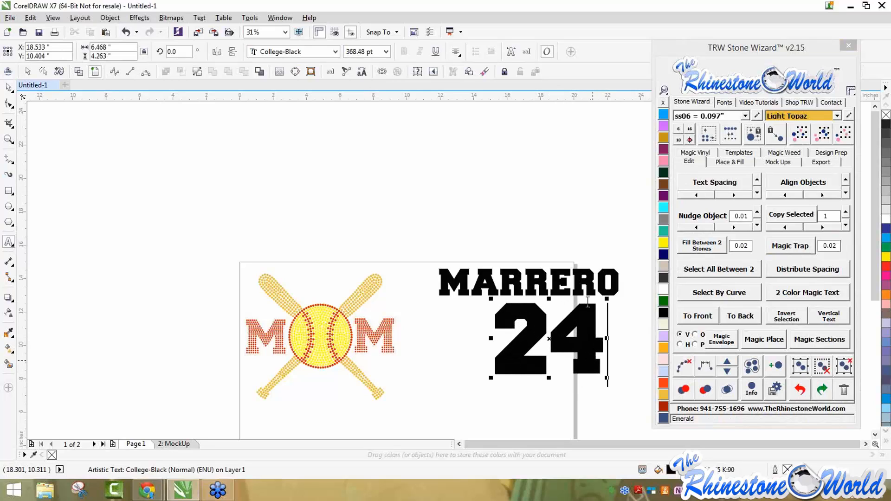
Shift the 24 slightly left and shrink it to about 342 pt, then reduce the surname above to about 159 pt
{"action": "left_click", "coordinate": [9, 87]}
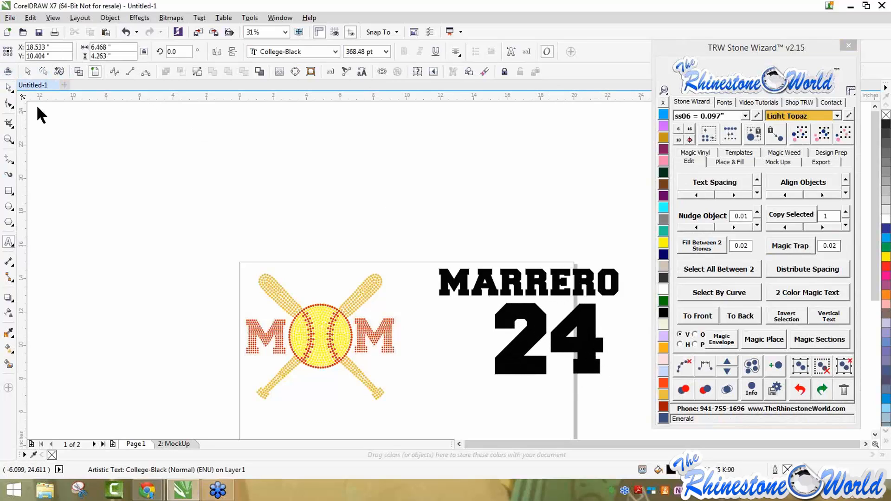
{"action": "left_click_drag", "start_coordinate": [514, 316], "coordinate": [502, 315]}
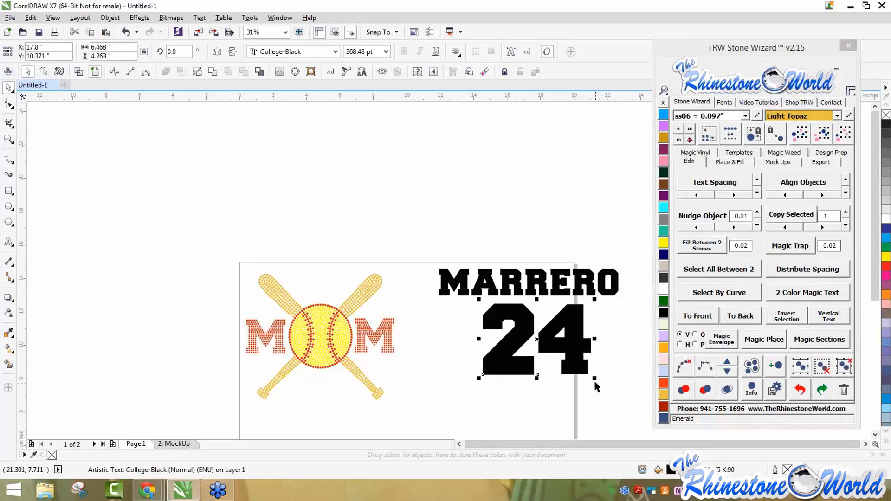
{"action": "left_click_drag", "start_coordinate": [595, 377], "coordinate": [586, 363]}
{"action": "left_click", "coordinate": [603, 290]}
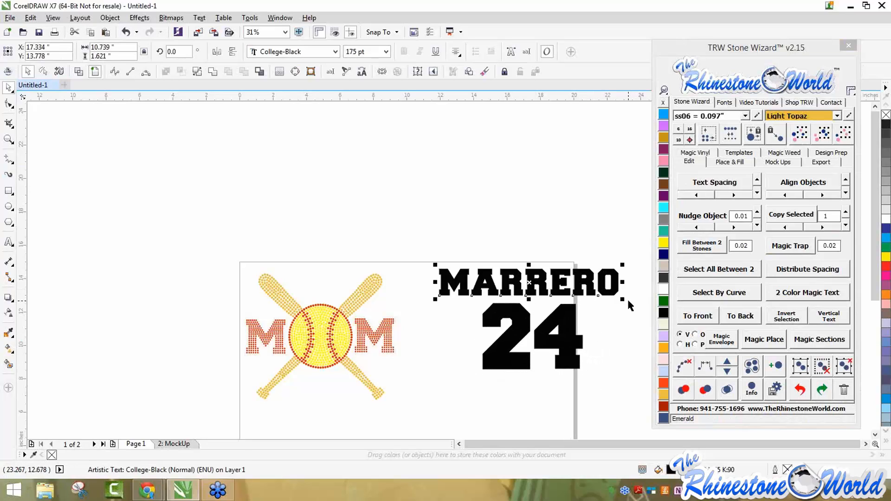
{"action": "mouse_move", "coordinate": [619, 300]}
{"action": "left_mouse_down"}
{"action": "mouse_move", "coordinate": [603, 281]}
{"action": "mouse_move", "coordinate": [615, 284]}
{"action": "left_mouse_up"}
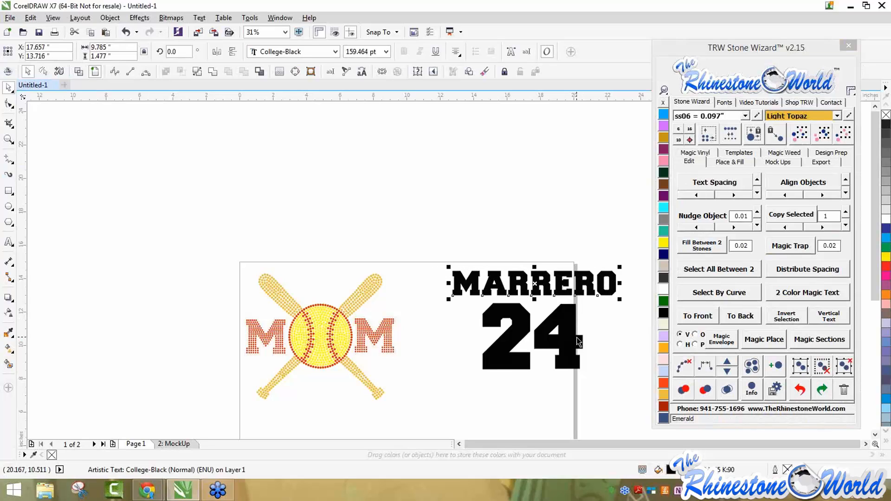
Change the 24's font to TRW Baseball Images HTV and enlarge the number to about 430 pt
{"action": "left_click", "coordinate": [575, 336]}
{"action": "left_click", "coordinate": [723, 103]}
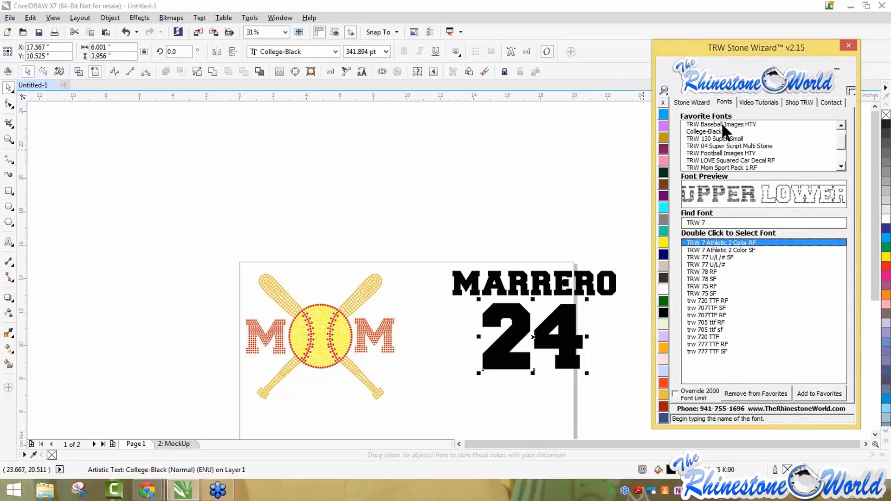
{"action": "scroll", "coordinate": [842, 139], "scroll_direction": "up", "scroll_amount": 1}
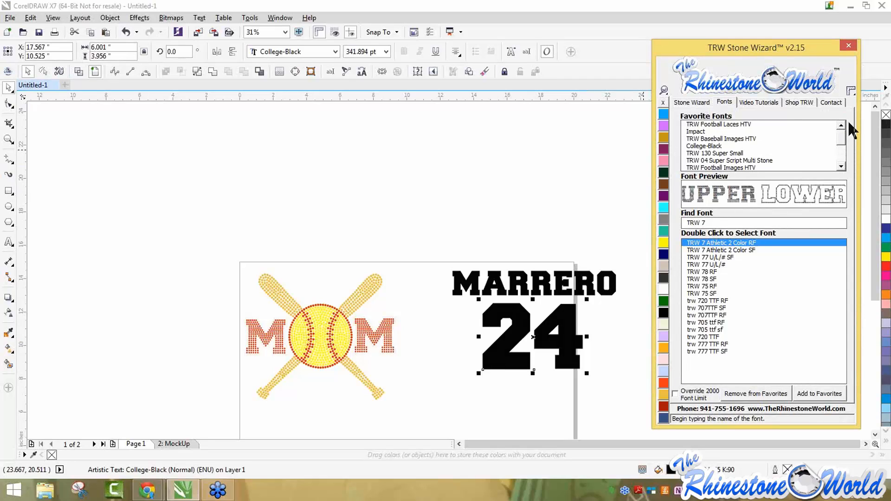
{"action": "double_click", "coordinate": [736, 139]}
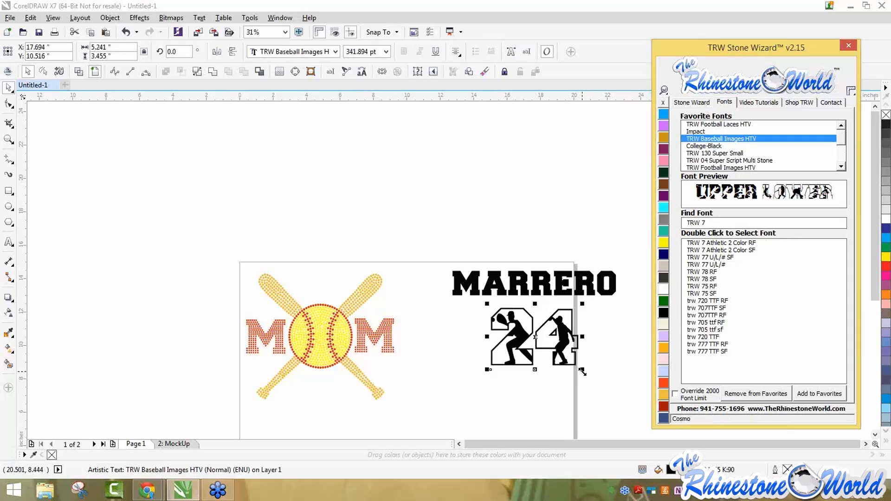
{"action": "left_click_drag", "start_coordinate": [582, 369], "coordinate": [605, 385]}
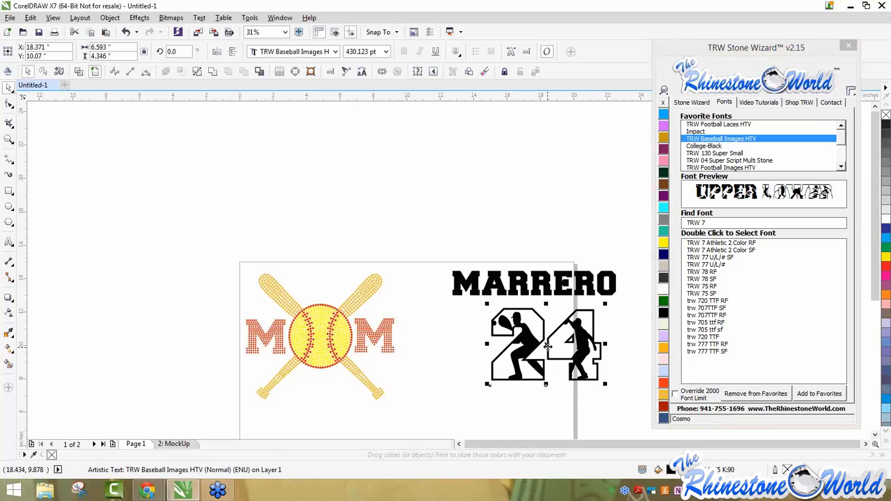
Move the 24 closer beneath the surname and shrink it to about 413 pt
{"action": "left_click_drag", "start_coordinate": [555, 360], "coordinate": [537, 339]}
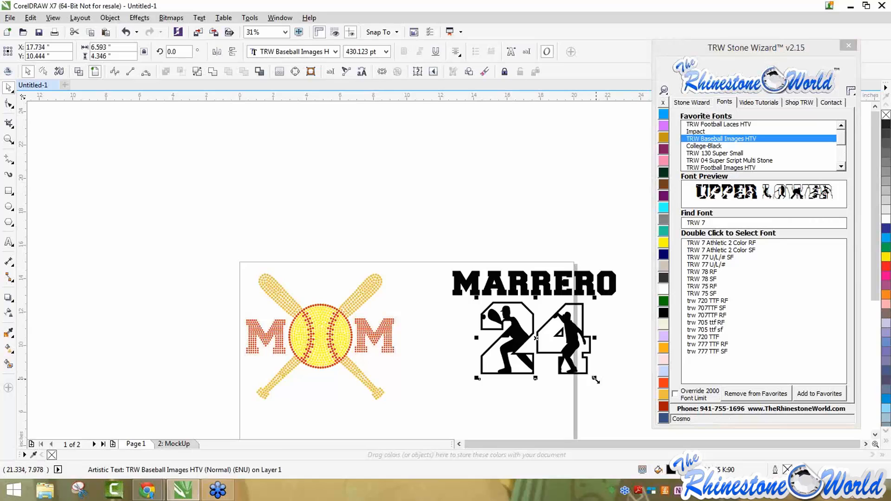
{"action": "left_click_drag", "start_coordinate": [594, 377], "coordinate": [590, 374]}
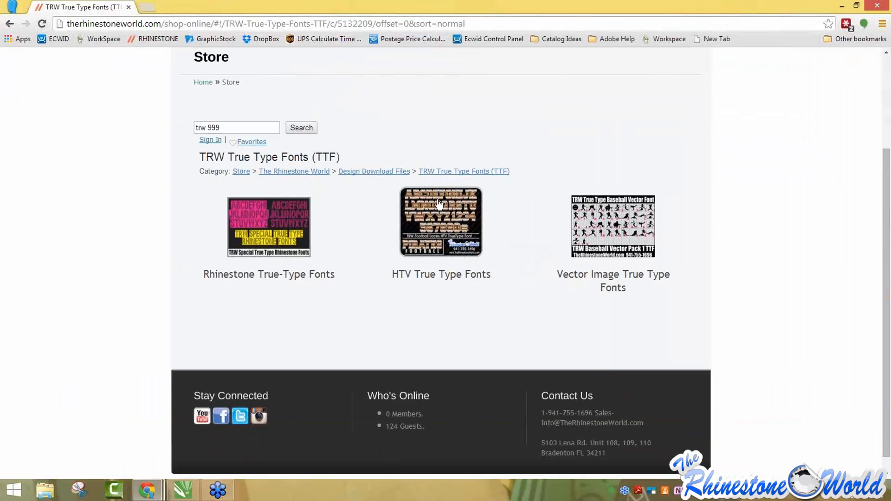
Browse the HTV True Type Fonts category in the Rhinestone World online store, then return to the CorelDRAW layout
{"action": "left_click", "coordinate": [404, 212]}
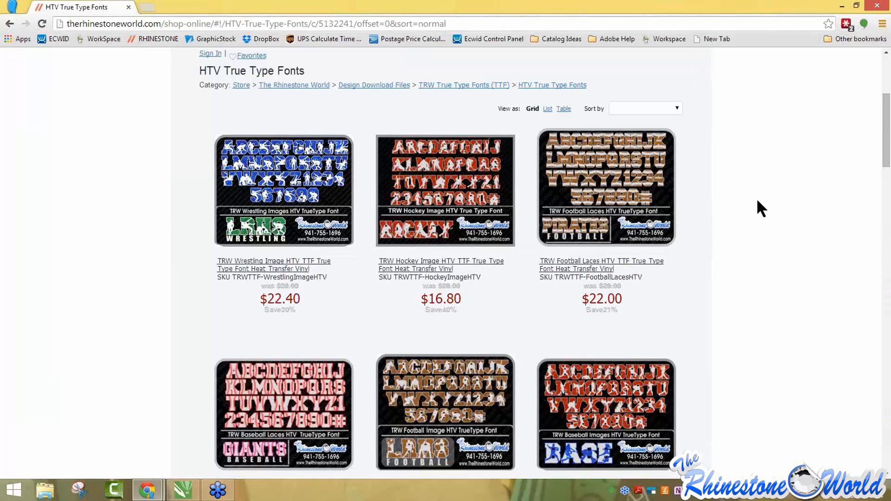
{"action": "double_click", "coordinate": [771, 7]}
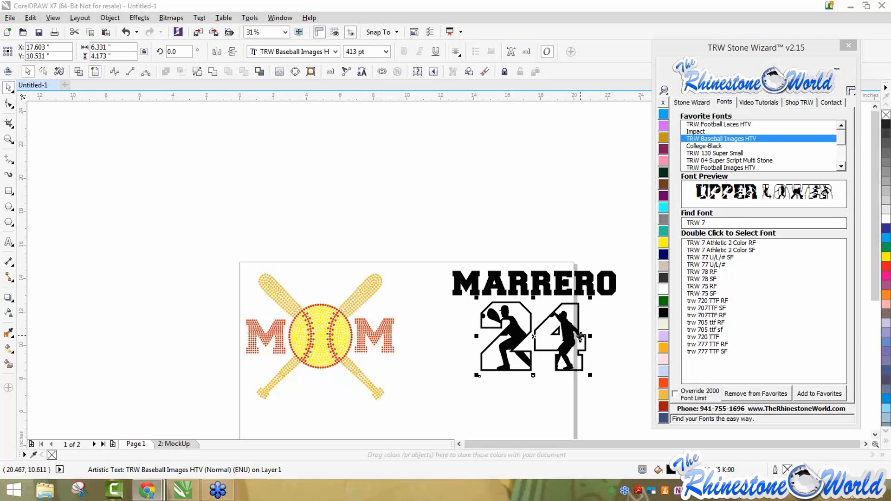
Nudge the 24 slightly right and apply 2 Color Magic Text to it, retyping the orange layer as @$
{"action": "left_click_drag", "start_coordinate": [580, 335], "coordinate": [588, 336]}
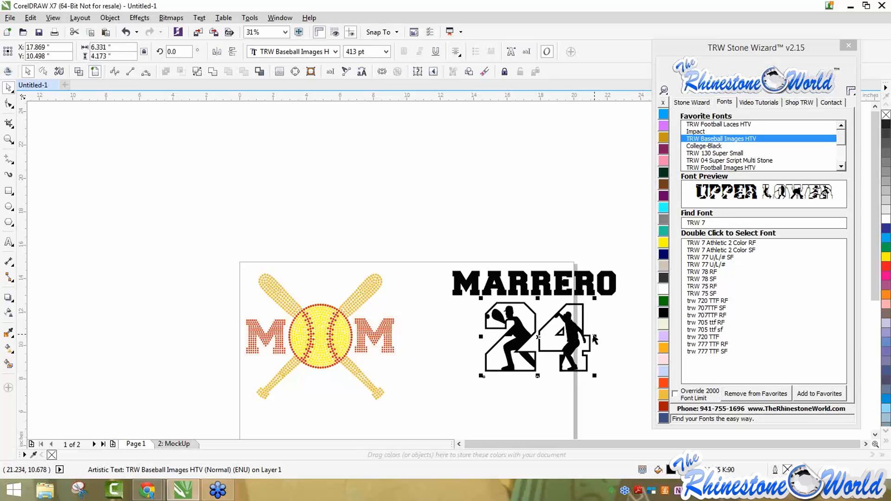
{"action": "left_click", "coordinate": [692, 102]}
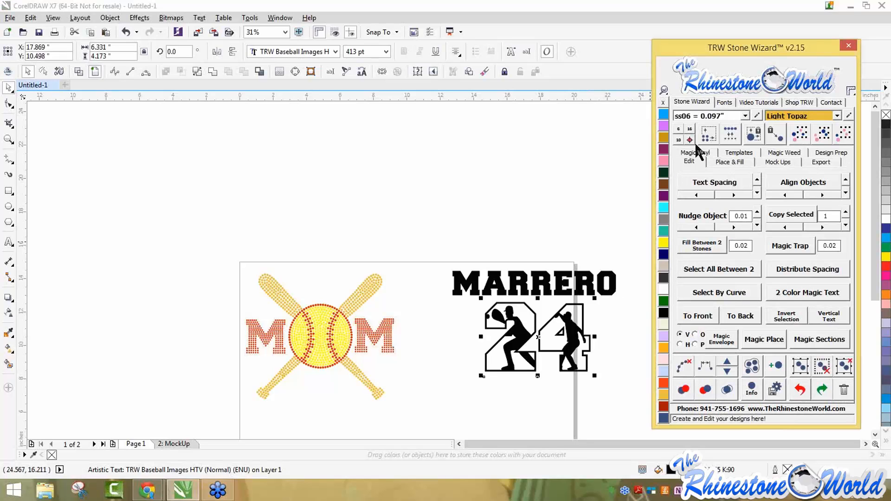
{"action": "left_click", "coordinate": [819, 290]}
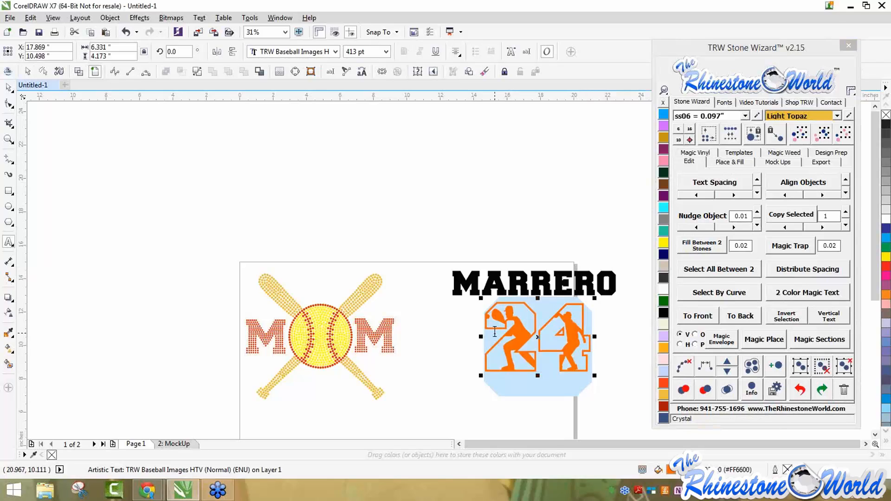
{"action": "type", "text": "@$"}
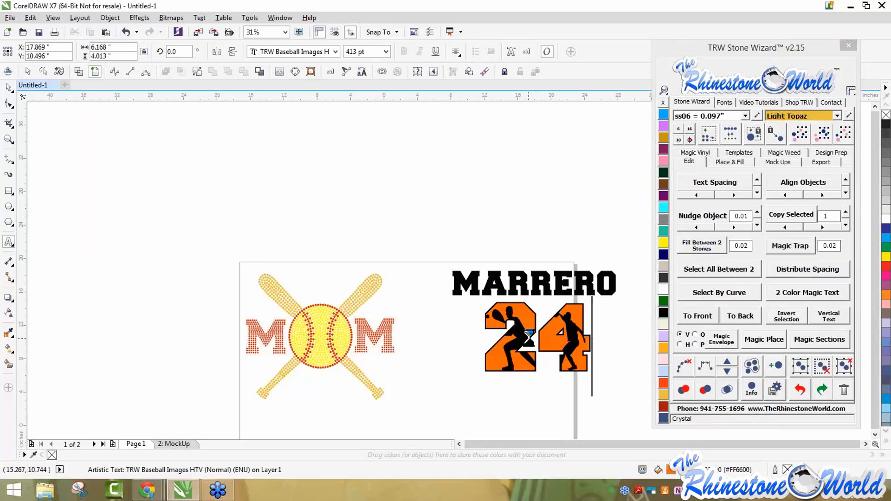
{"action": "scroll", "coordinate": [528, 342], "scroll_direction": "down", "scroll_amount": 2}
{"action": "scroll", "coordinate": [537, 377], "scroll_direction": "up", "scroll_amount": 2}
{"action": "scroll", "coordinate": [537, 399], "scroll_direction": "down", "scroll_amount": 1}
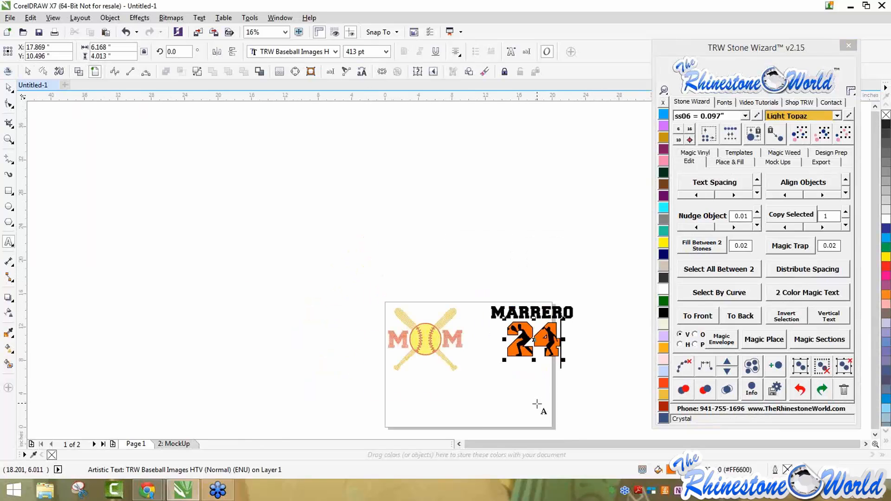
{"action": "scroll", "coordinate": [542, 402], "scroll_direction": "up", "scroll_amount": 1}
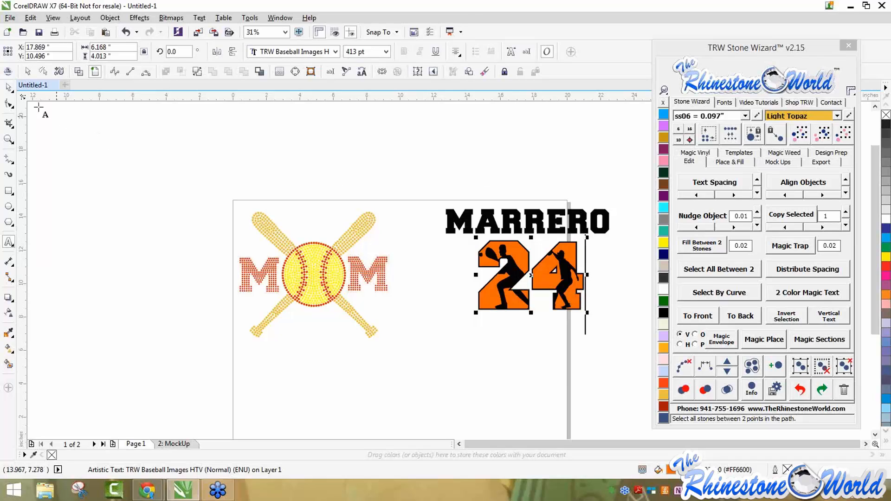
Add the number 30 as separate College-Black text on the page below the 24
{"action": "left_click", "coordinate": [8, 87]}
{"action": "left_click", "coordinate": [78, 220]}
{"action": "left_click", "coordinate": [9, 243]}
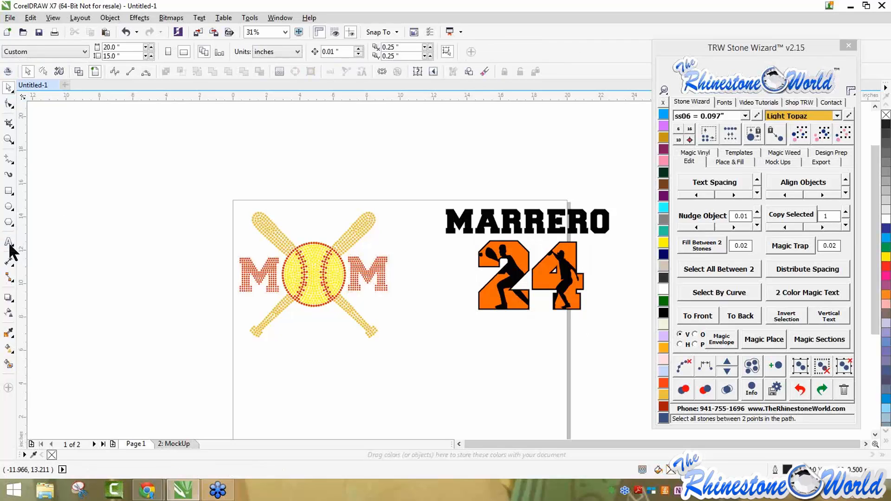
{"action": "left_click", "coordinate": [494, 394]}
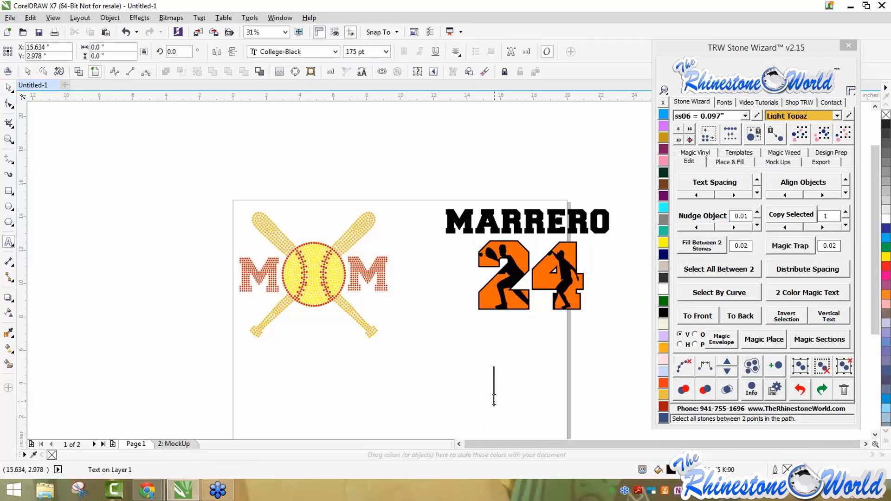
{"action": "type", "text": "30"}
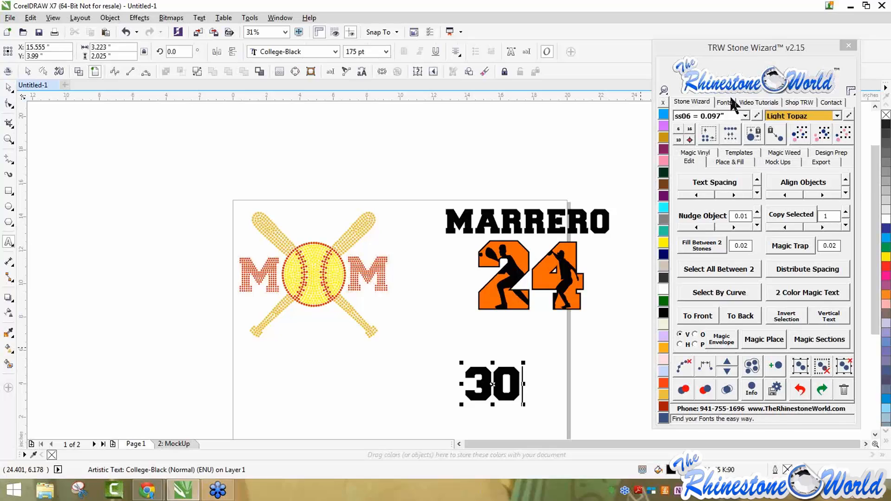
Change the 30's font to TRW Football Images HTV and enlarge the number to about 314 pt
{"action": "left_click", "coordinate": [725, 102]}
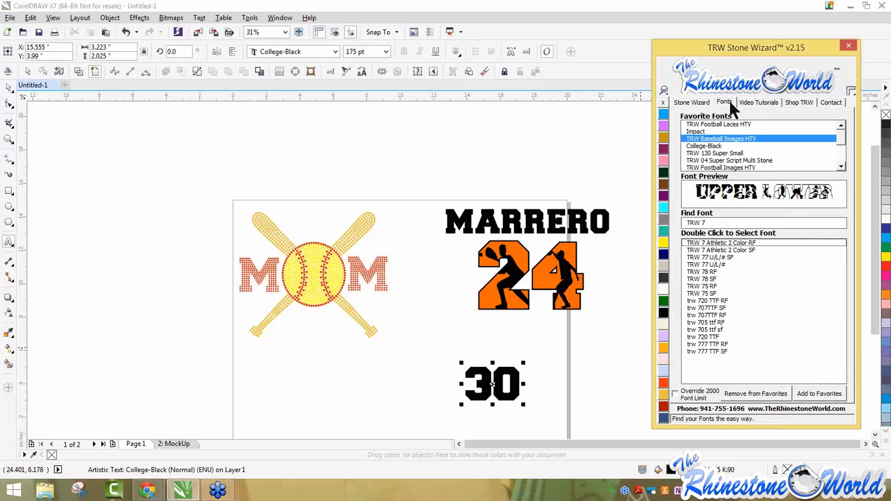
{"action": "left_click", "coordinate": [730, 168]}
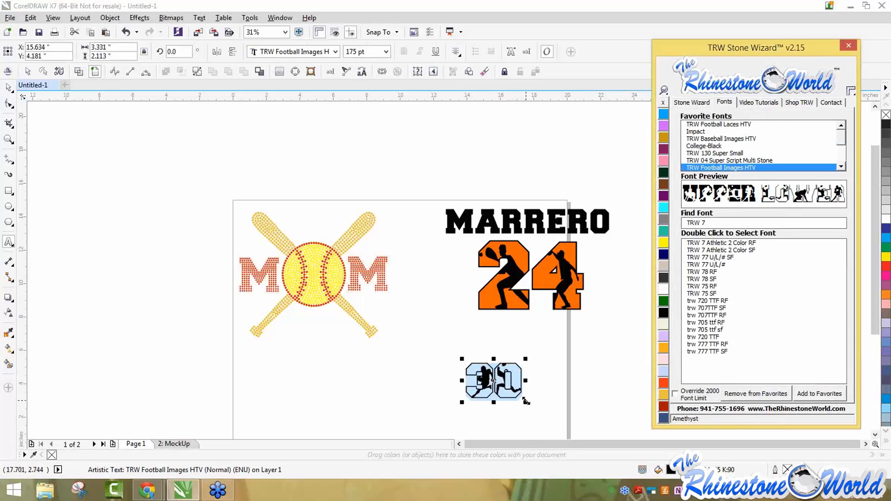
{"action": "left_click_drag", "start_coordinate": [526, 401], "coordinate": [569, 429]}
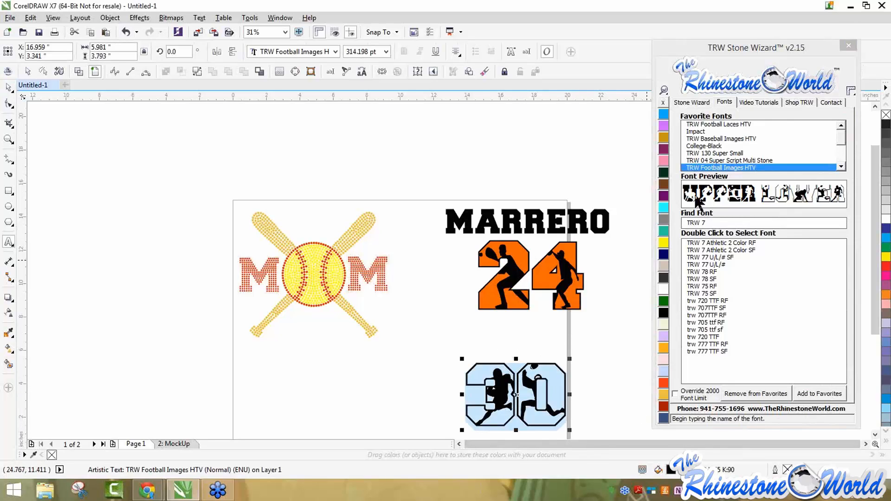
Apply 2 Color Magic Text to the 30 and retype its orange layer as #)
{"action": "left_click", "coordinate": [699, 102]}
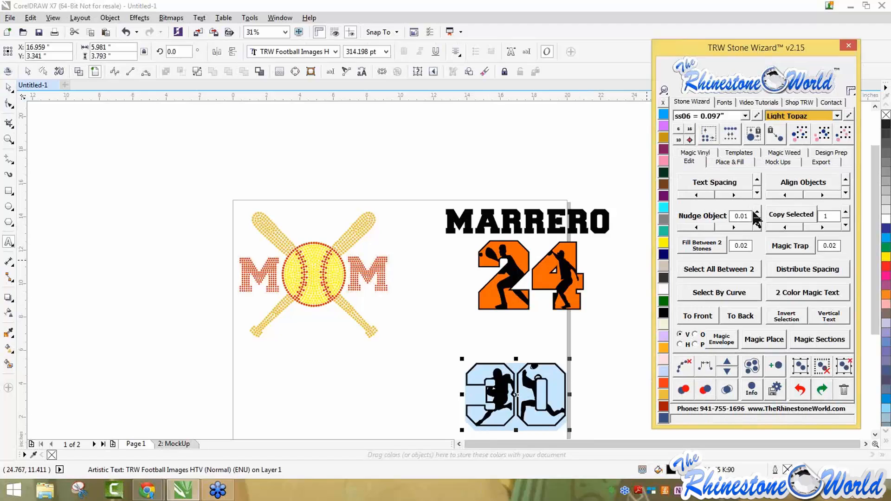
{"action": "left_click", "coordinate": [801, 291]}
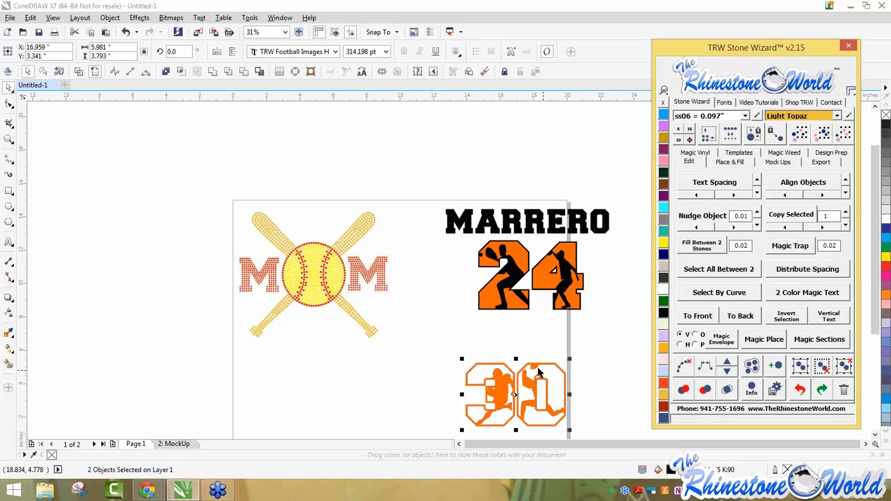
{"action": "left_click", "coordinate": [565, 374]}
{"action": "double_click", "coordinate": [565, 374]}
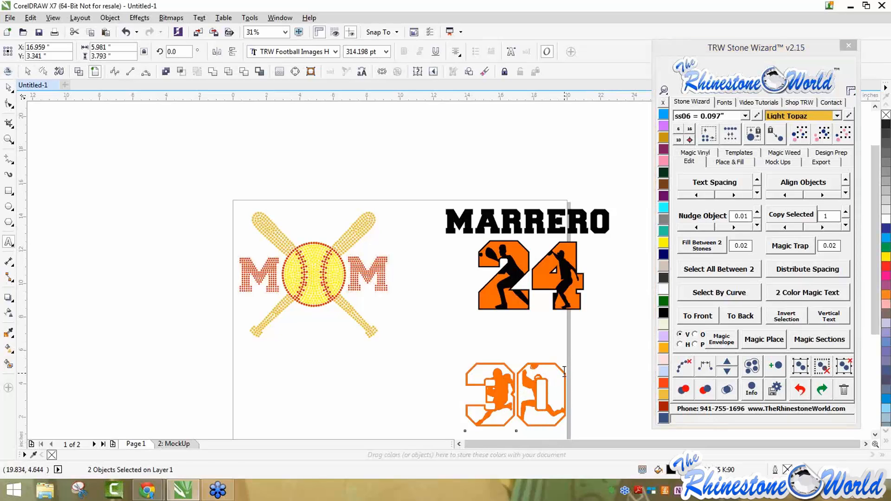
{"action": "left_click_drag", "start_coordinate": [564, 374], "coordinate": [459, 369]}
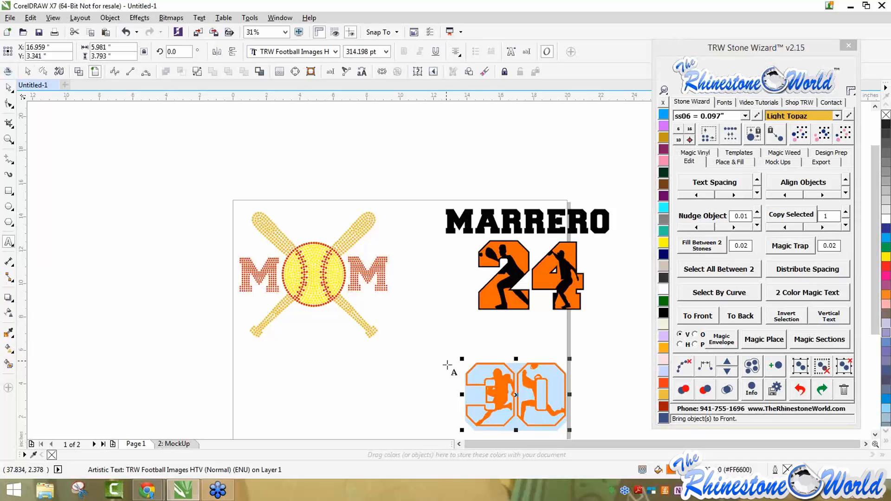
{"action": "left_click", "coordinate": [545, 386]}
{"action": "type", "text": "#)"}
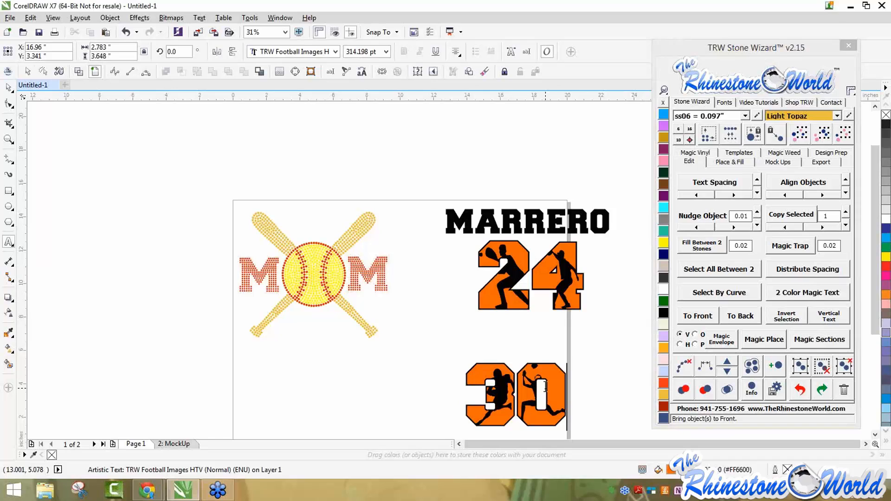
Examine the two-color 30 up close, including its overlapping cut outlines in wireframe view, and return to the normal view
{"action": "scroll", "coordinate": [515, 400], "scroll_direction": "up", "scroll_amount": 2}
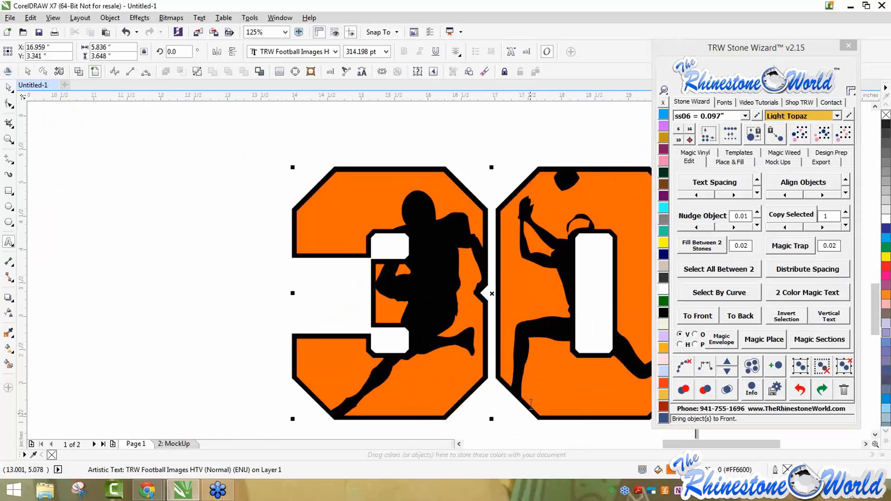
{"action": "scroll", "coordinate": [495, 281], "scroll_direction": "down", "scroll_amount": 1}
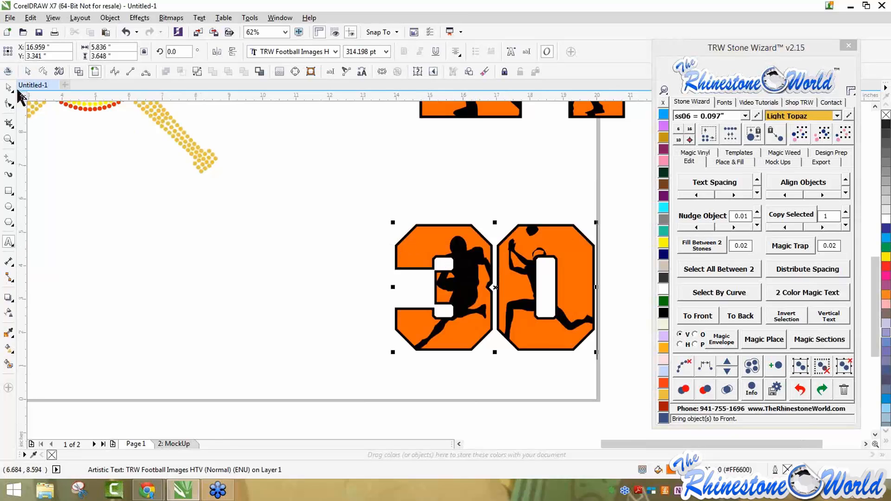
{"action": "left_click", "coordinate": [8, 87]}
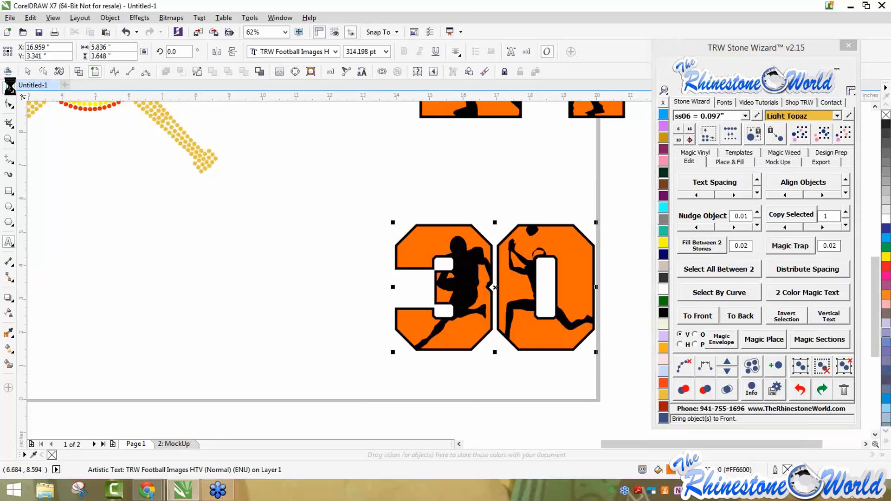
{"action": "left_click", "coordinate": [93, 73]}
{"action": "scroll", "coordinate": [403, 241], "scroll_direction": "up", "scroll_amount": 10}
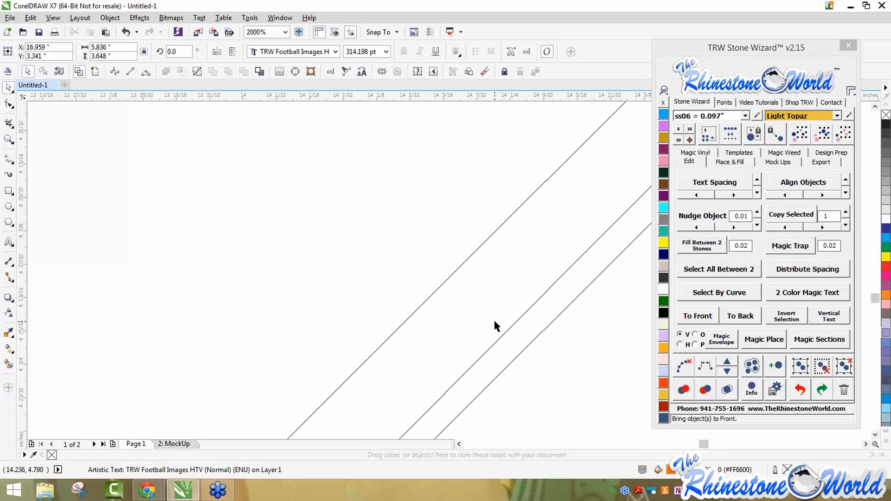
{"action": "scroll", "coordinate": [496, 319], "scroll_direction": "down", "scroll_amount": 12}
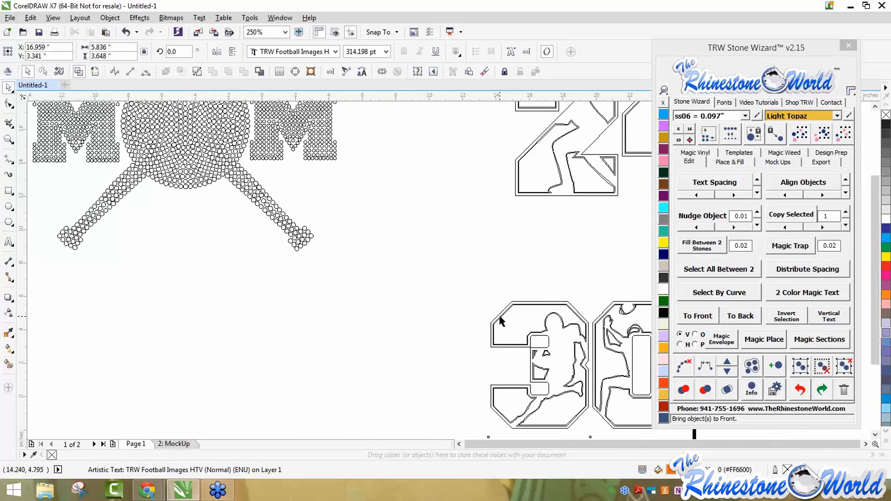
{"action": "left_click", "coordinate": [95, 73]}
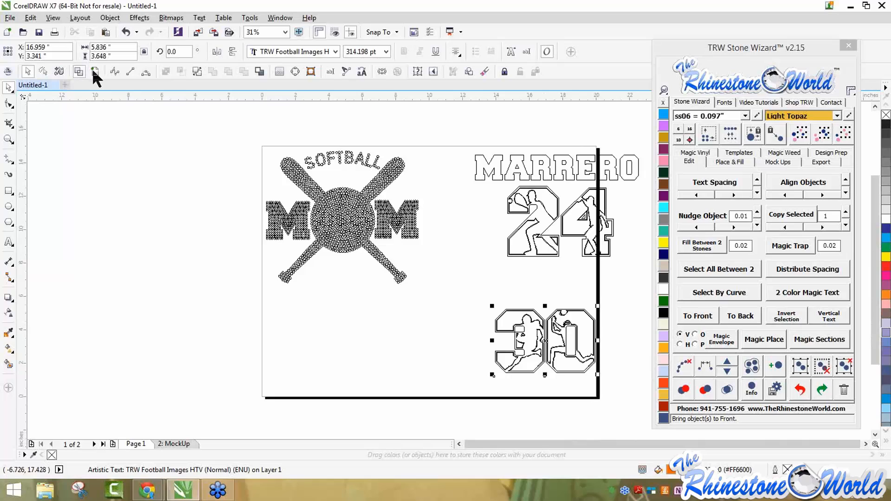
Select both layers of the 30 and create TRW Magic Templates from them, moving Stone Wizard aside to reveal the templates
{"action": "left_click", "coordinate": [473, 289]}
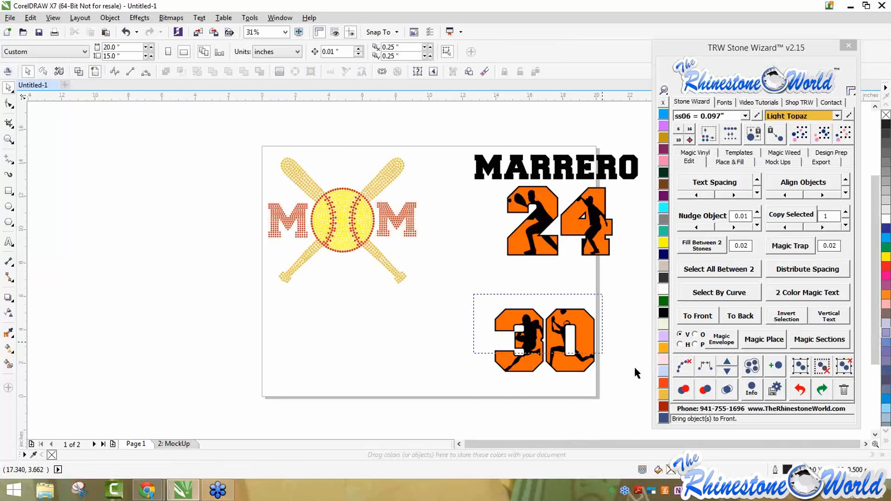
{"action": "mouse_move", "coordinate": [637, 373]}
{"action": "left_mouse_down"}
{"action": "mouse_move", "coordinate": [640, 402]}
{"action": "mouse_move", "coordinate": [631, 387]}
{"action": "left_mouse_up"}
{"action": "left_click", "coordinate": [739, 159]}
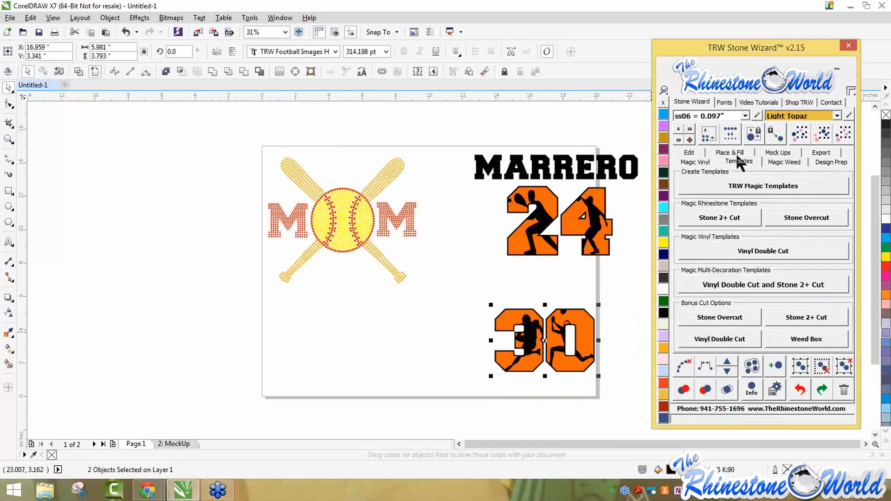
{"action": "left_click", "coordinate": [731, 152]}
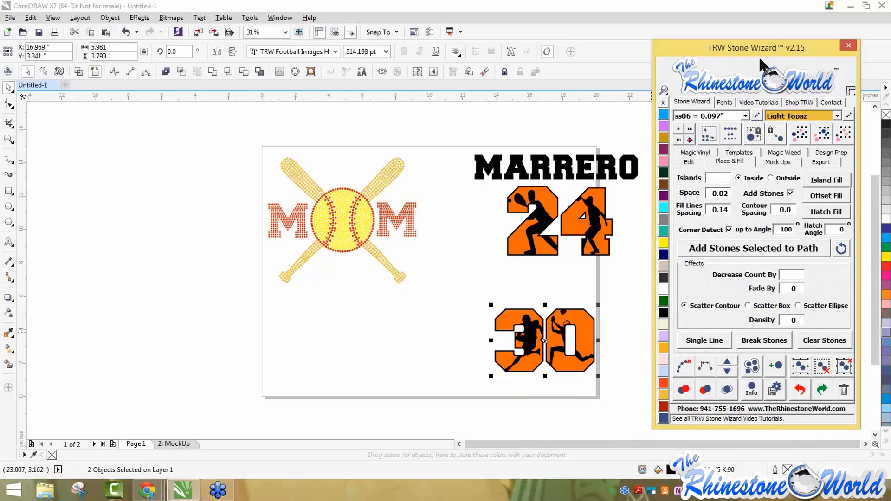
{"action": "left_click", "coordinate": [738, 153]}
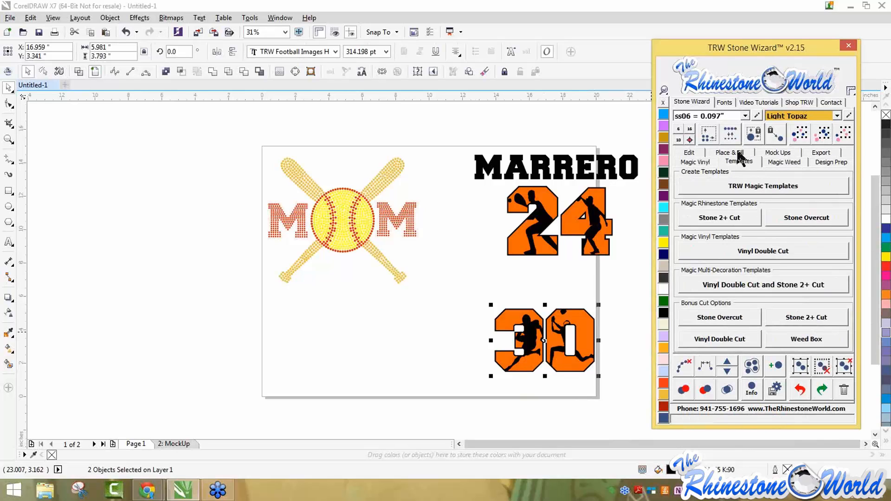
{"action": "left_click", "coordinate": [738, 184]}
{"action": "left_click_drag", "start_coordinate": [785, 48], "coordinate": [236, 46]}
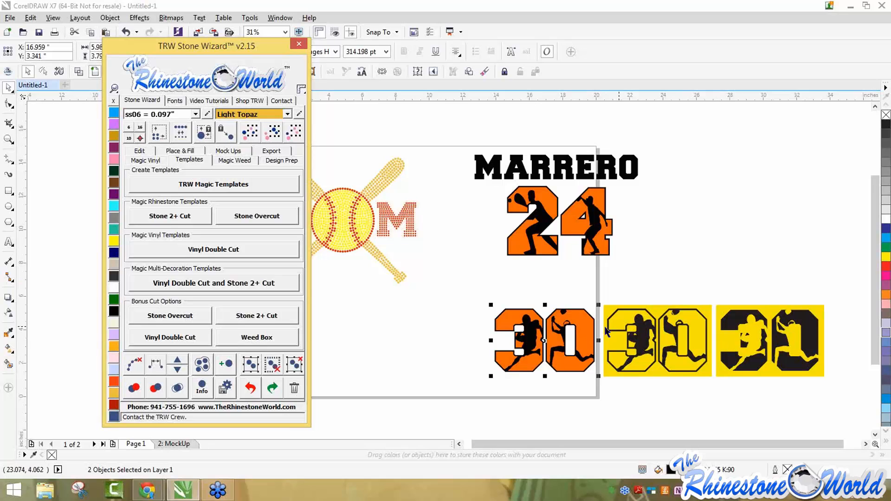
Delete the 30 together with its two color-separated templates, and move Stone Wizard back beside the layout
{"action": "left_click_drag", "start_coordinate": [462, 289], "coordinate": [807, 404]}
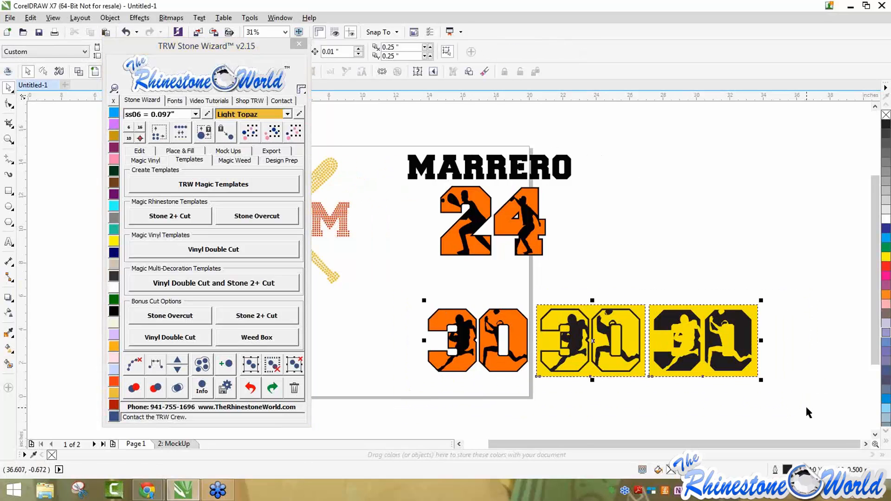
{"action": "key", "text": "Delete"}
{"action": "left_click_drag", "start_coordinate": [260, 47], "coordinate": [836, 64]}
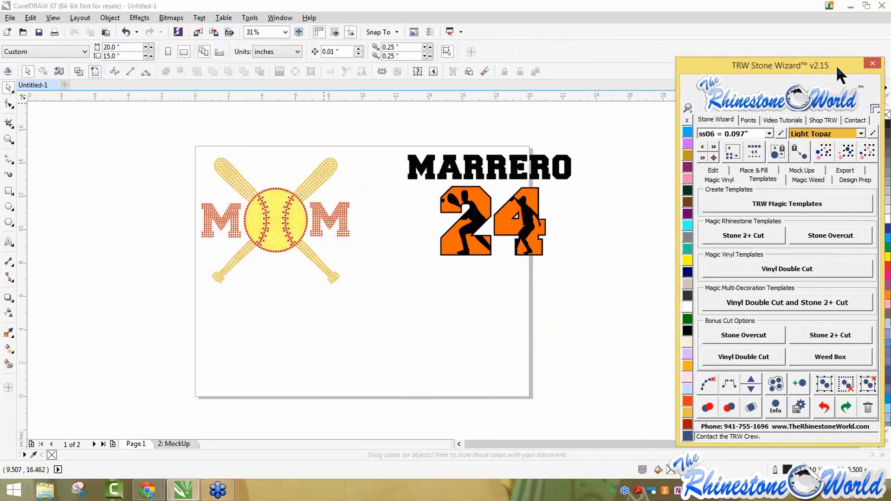
{"action": "left_click", "coordinate": [611, 227]}
{"action": "scroll", "coordinate": [635, 230], "scroll_direction": "down", "scroll_amount": 2}
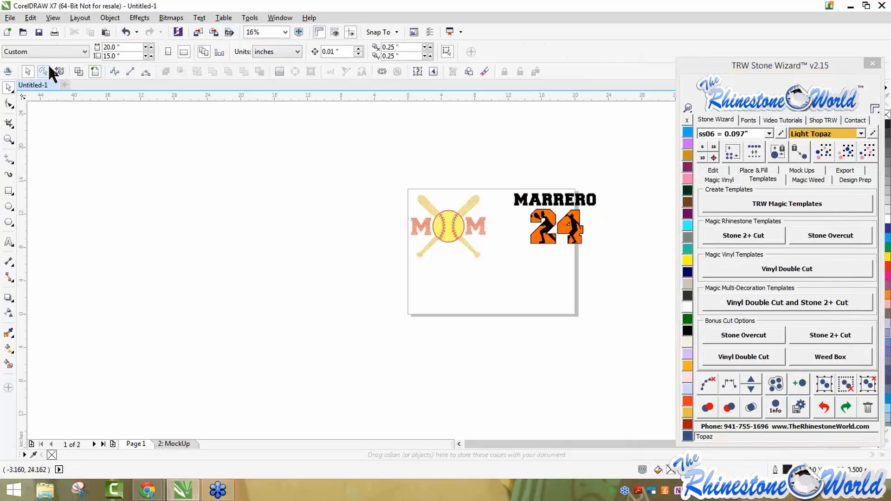
Set the page width to 30 inches
{"action": "left_click_drag", "start_coordinate": [115, 47], "coordinate": [96, 46]}
{"action": "type", "text": "2"}
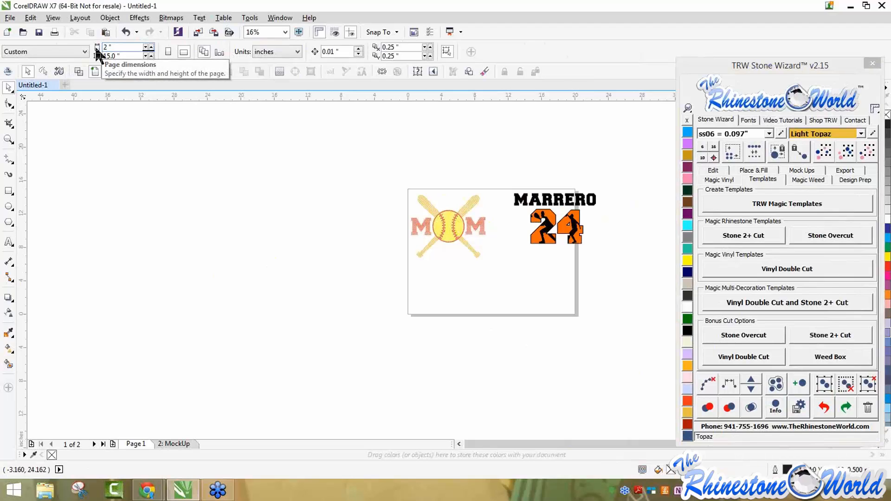
{"action": "key", "text": "BackSpace"}
{"action": "type", "text": "30"}
{"action": "key", "text": "Return"}
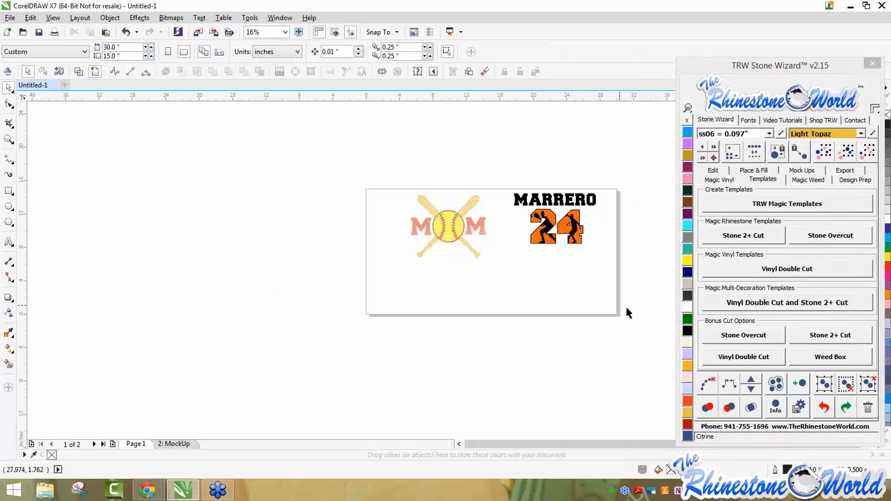
Reposition the player name and the 24 together near the page's right edge, and shift the Stone Wizard window slightly up
{"action": "left_click_drag", "start_coordinate": [576, 229], "coordinate": [592, 244]}
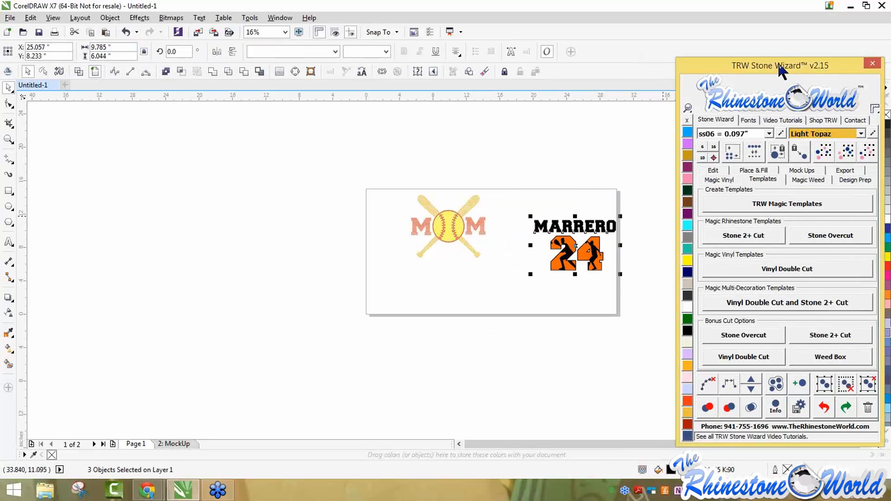
{"action": "left_click_drag", "start_coordinate": [778, 61], "coordinate": [786, 48]}
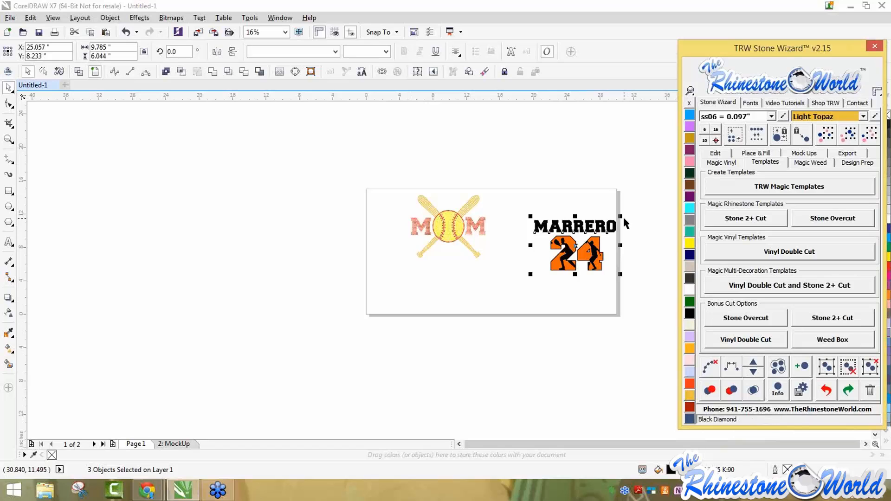
{"action": "left_click_drag", "start_coordinate": [577, 247], "coordinate": [577, 232]}
{"action": "scroll", "coordinate": [578, 218], "scroll_direction": "up", "scroll_amount": 2}
{"action": "scroll", "coordinate": [579, 220], "scroll_direction": "down", "scroll_amount": 1}
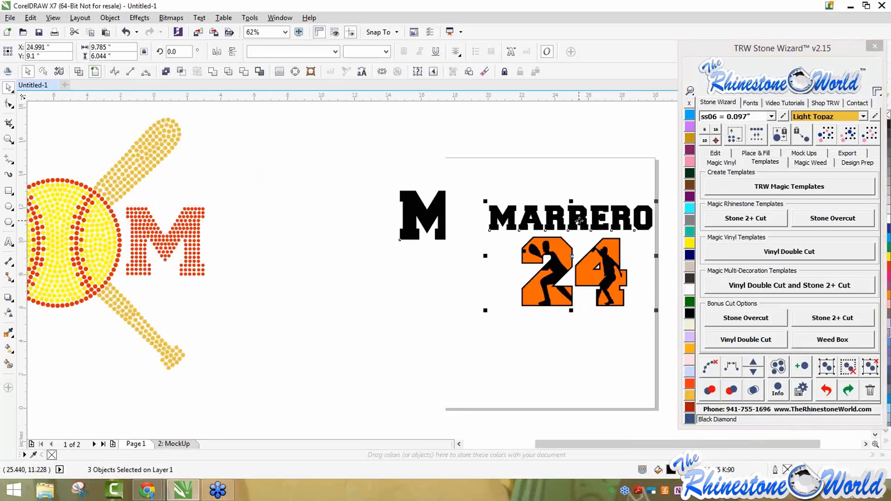
Browse the Magic Glitter, Neon Glitter, Holographic, Fashion and Electric vinyls, and fill the player name with White Magic Glitter
{"action": "left_click", "coordinate": [630, 172]}
{"action": "left_click", "coordinate": [626, 219]}
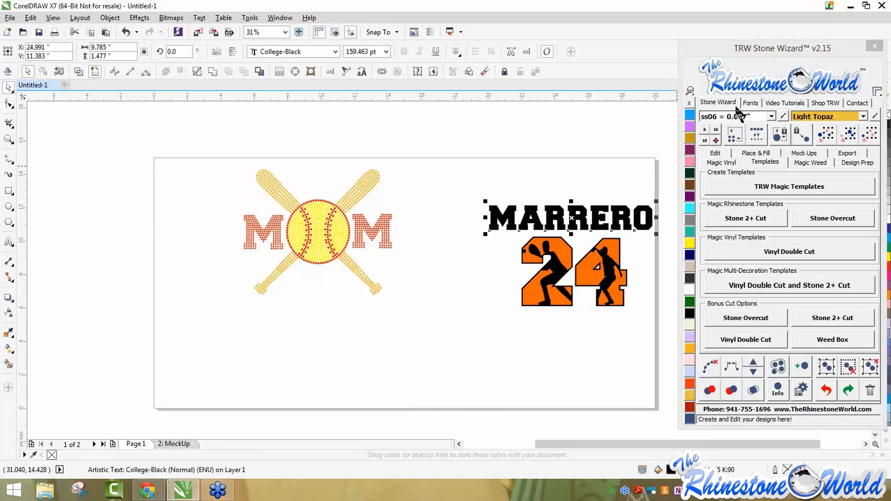
{"action": "left_click", "coordinate": [724, 161]}
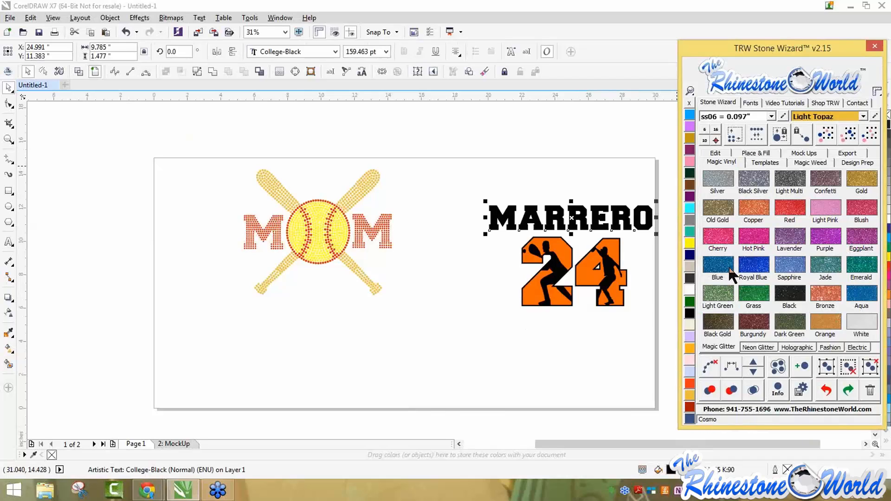
{"action": "left_click", "coordinate": [760, 348]}
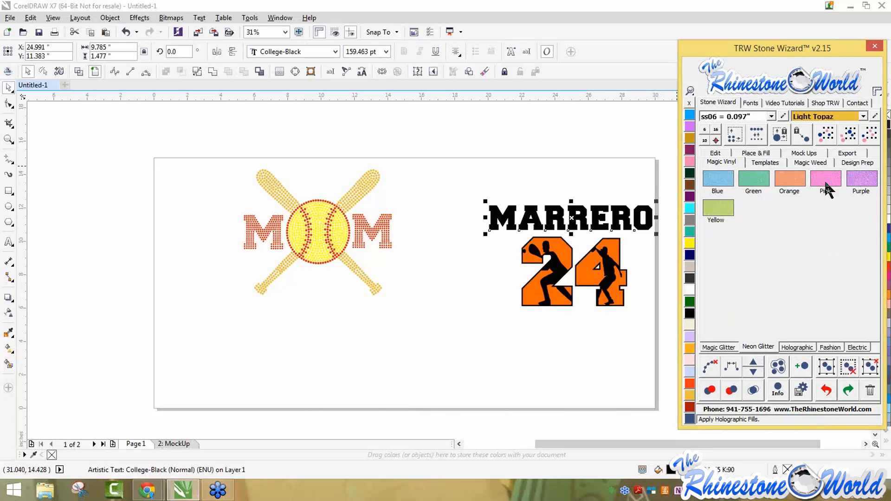
{"action": "left_click", "coordinate": [790, 347]}
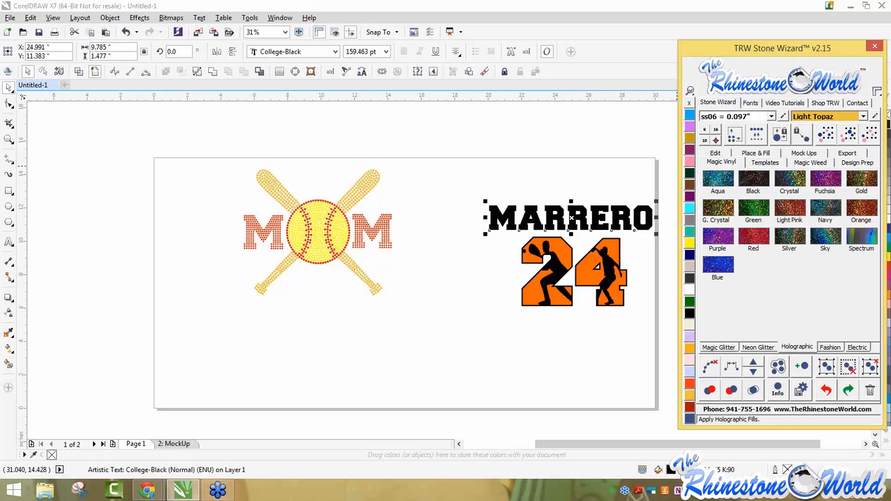
{"action": "left_click", "coordinate": [830, 347]}
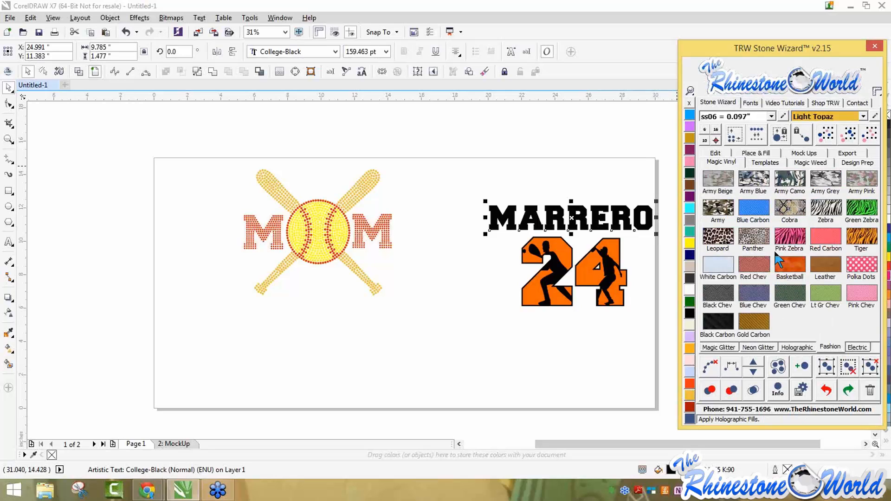
{"action": "left_click", "coordinate": [852, 347]}
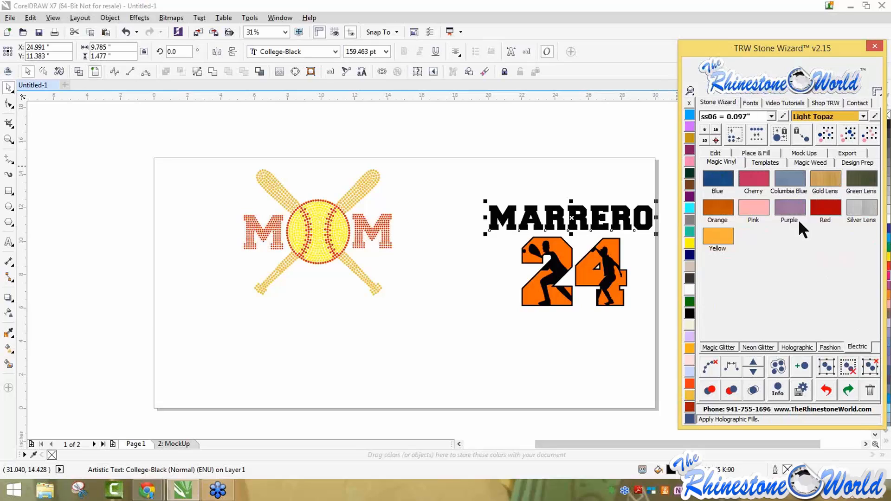
{"action": "left_click", "coordinate": [718, 346]}
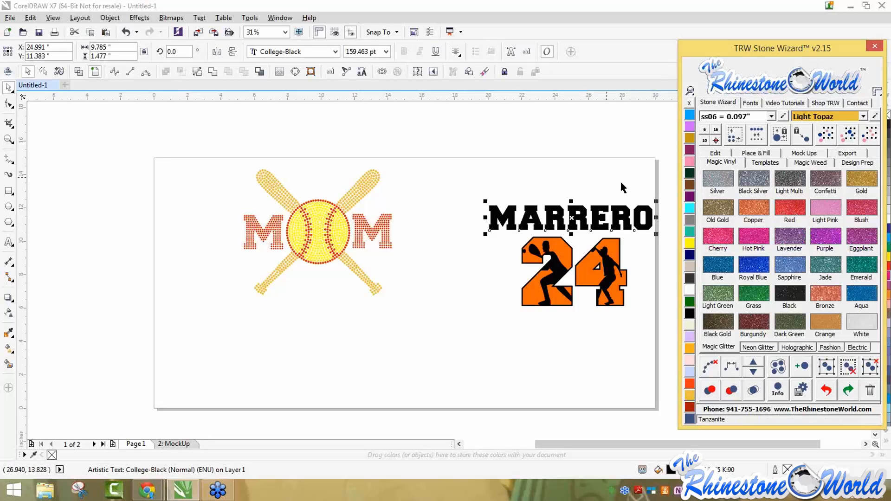
{"action": "left_click", "coordinate": [847, 322]}
{"action": "left_click", "coordinate": [626, 343]}
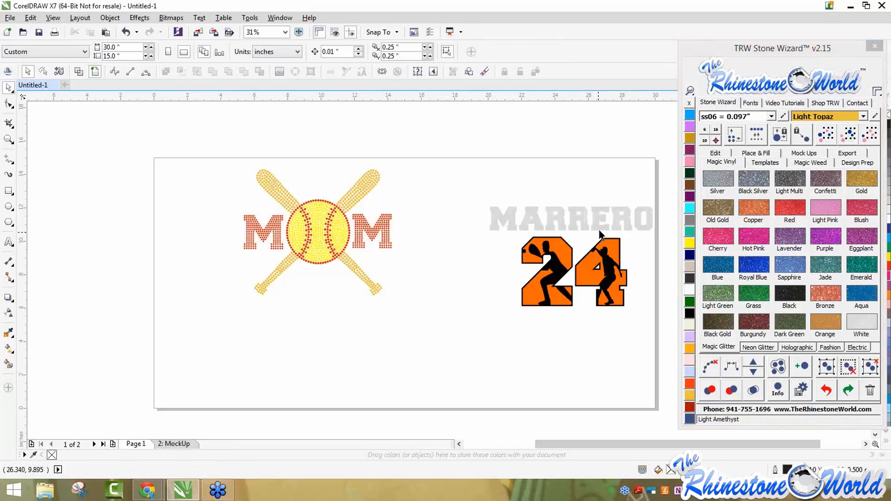
Fill the 24's black layer with Red Magic Glitter and its orange layer with White Magic Glitter
{"action": "scroll", "coordinate": [605, 261], "scroll_direction": "up", "scroll_amount": 4}
{"action": "scroll", "coordinate": [608, 258], "scroll_direction": "down", "scroll_amount": 4}
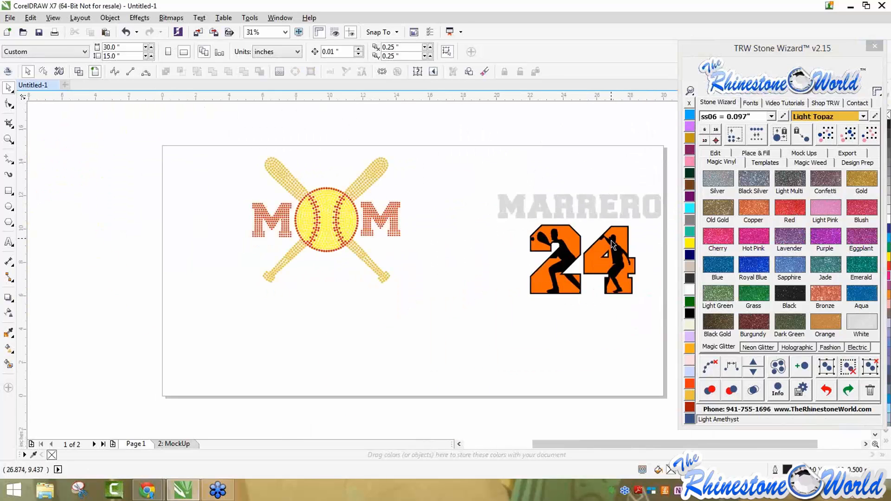
{"action": "scroll", "coordinate": [617, 253], "scroll_direction": "up", "scroll_amount": 4}
{"action": "left_click", "coordinate": [621, 251]}
{"action": "scroll", "coordinate": [621, 250], "scroll_direction": "down", "scroll_amount": 2}
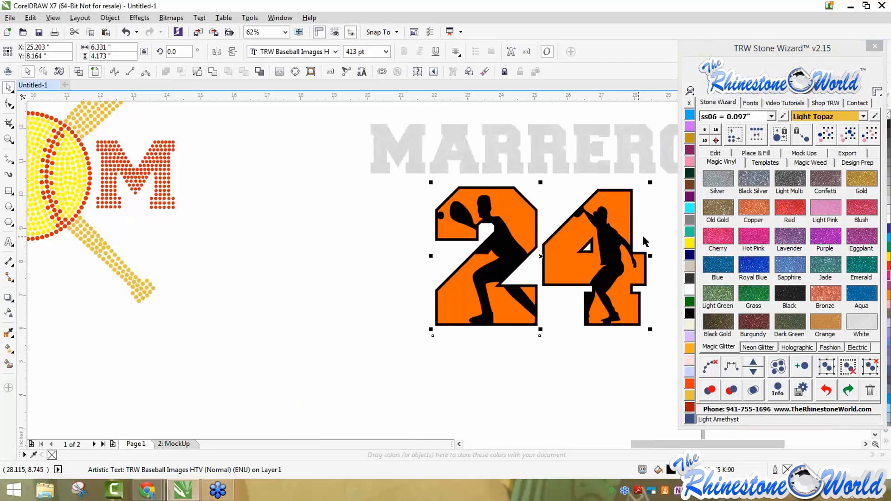
{"action": "left_click", "coordinate": [789, 200]}
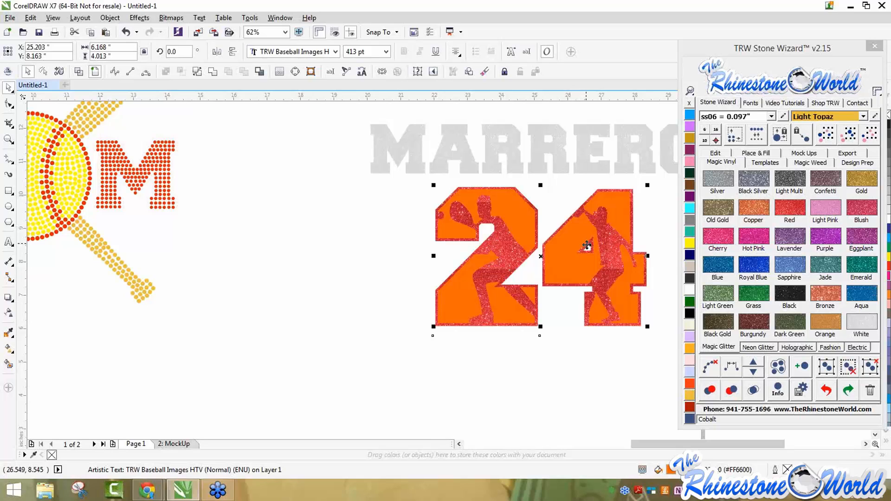
{"action": "left_click", "coordinate": [861, 323]}
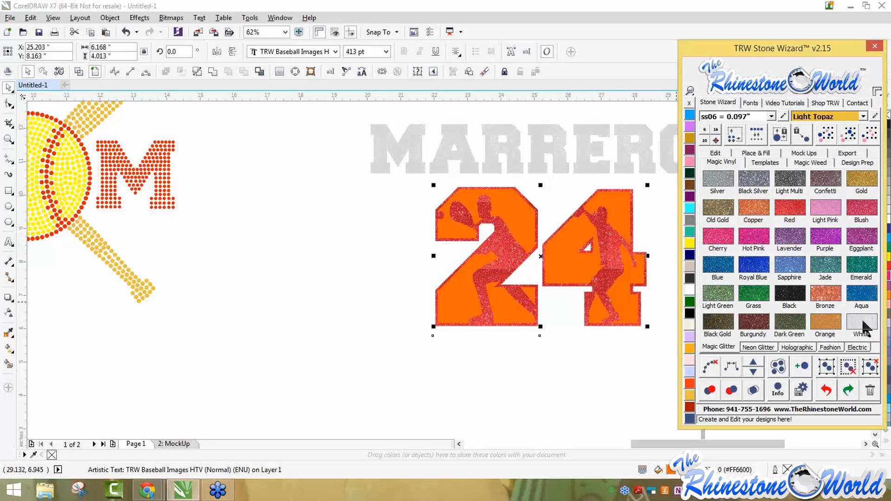
{"action": "left_click", "coordinate": [469, 372]}
{"action": "scroll", "coordinate": [470, 372], "scroll_direction": "down", "scroll_amount": 3}
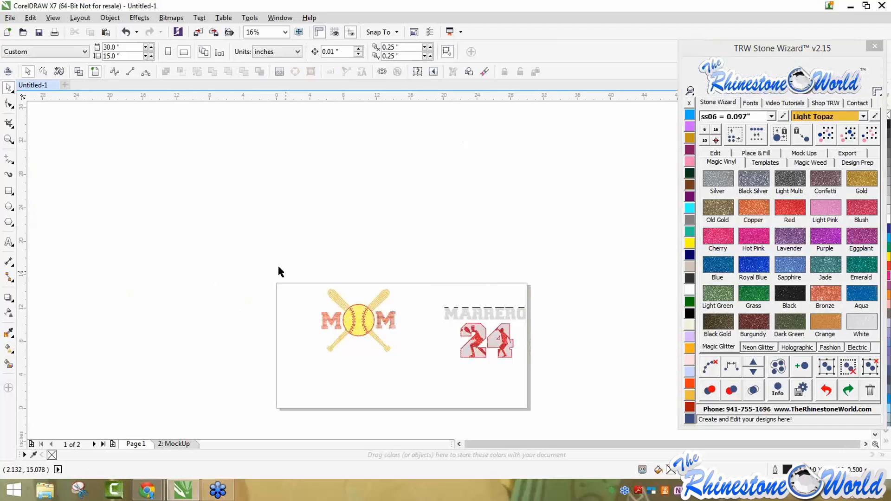
Bring up the women's shirt mockups and enable the Simulate Stones, Stone Detail and Logo options
{"action": "left_click", "coordinate": [803, 154]}
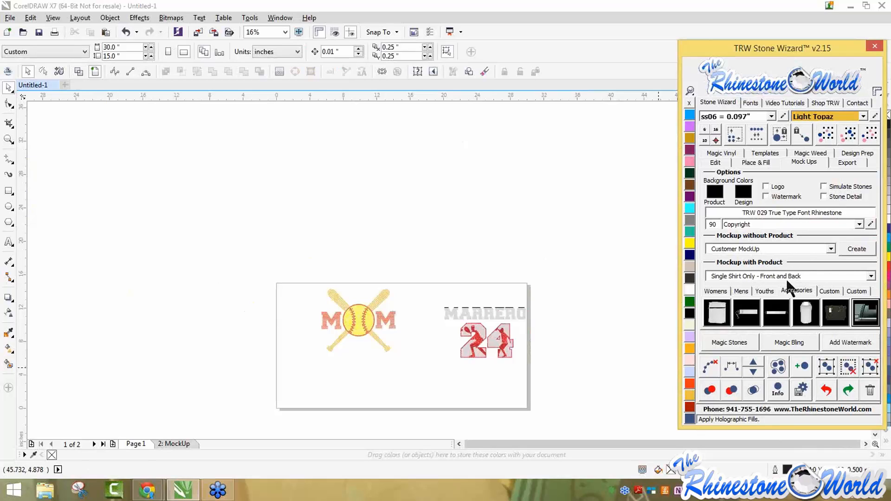
{"action": "left_click", "coordinate": [724, 293]}
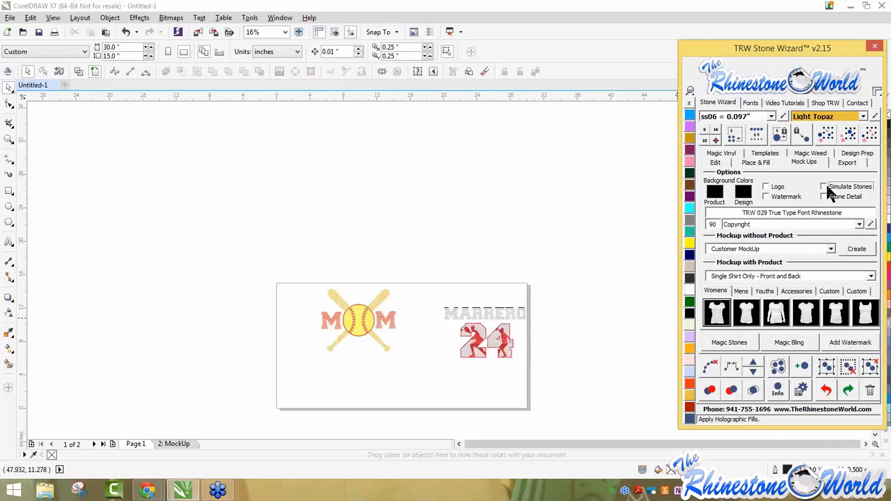
{"action": "left_click", "coordinate": [825, 196]}
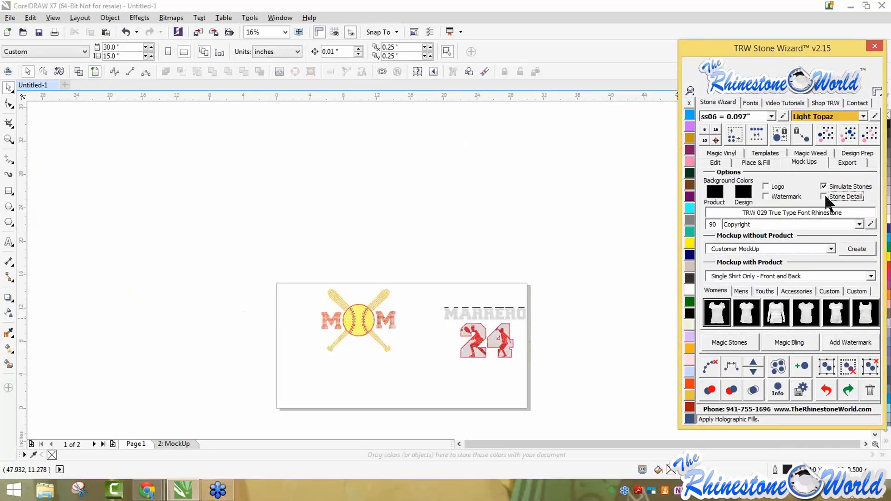
{"action": "left_click", "coordinate": [779, 198]}
Title the mockup Softball mom and choose TRW Logo as its logo
{"action": "left_click_drag", "start_coordinate": [846, 212], "coordinate": [722, 212]}
{"action": "type", "text": "Softba"}
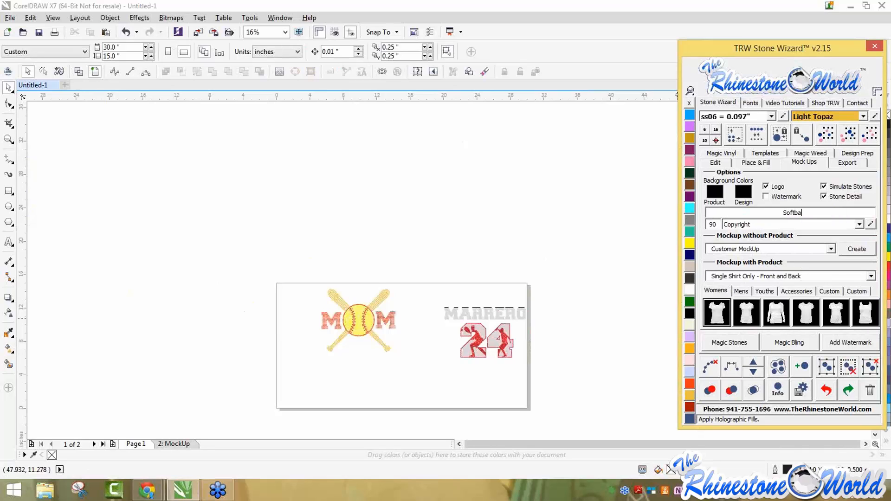
{"action": "type", "text": "ll mom"}
{"action": "left_click", "coordinate": [859, 224]}
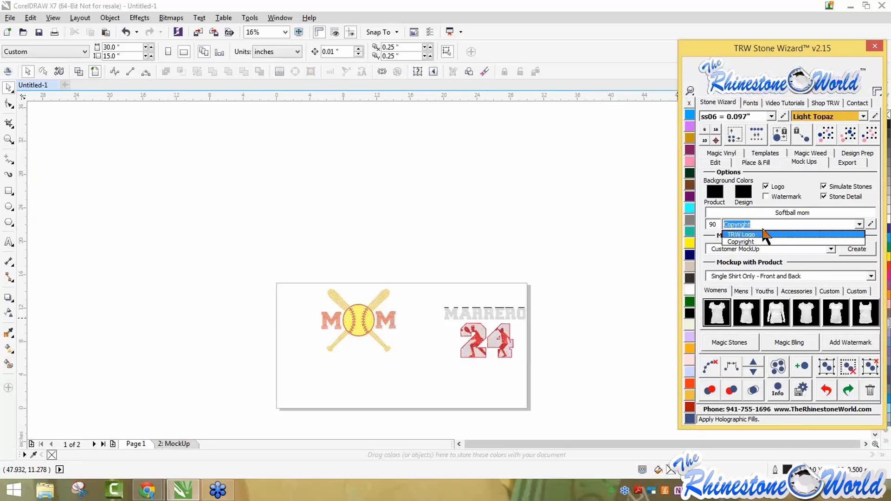
{"action": "left_click", "coordinate": [737, 236]}
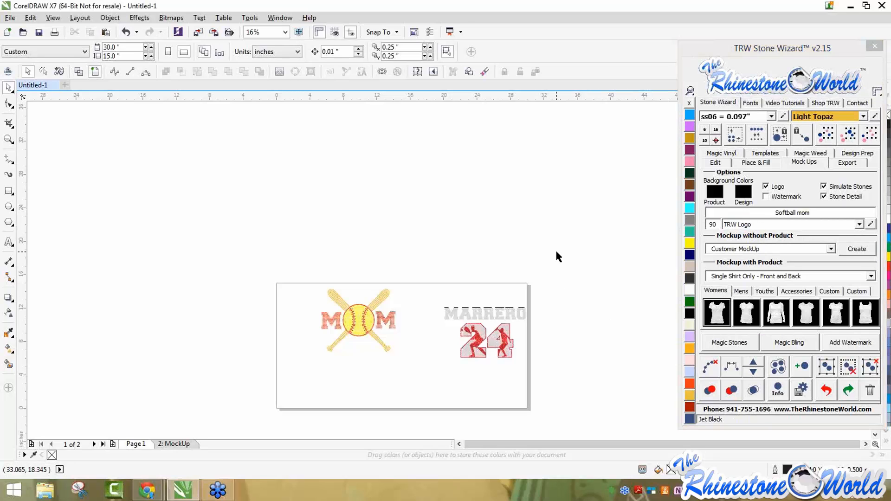
Create a front-and-back women's scoop-neck shirt mockup with the Softball Mom design in front and the name and 24 on the back
{"action": "left_click_drag", "start_coordinate": [179, 236], "coordinate": [441, 416]}
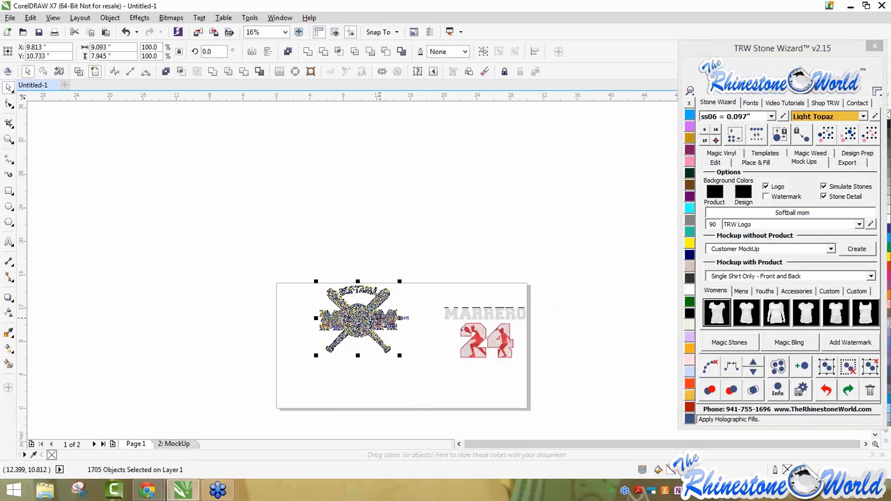
{"action": "left_click", "coordinate": [720, 319]}
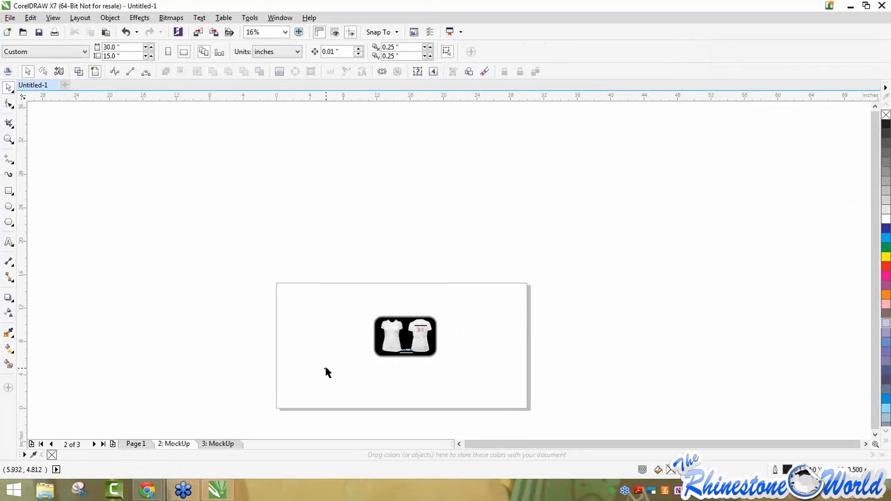
{"action": "scroll", "coordinate": [385, 319], "scroll_direction": "up", "scroll_amount": 5}
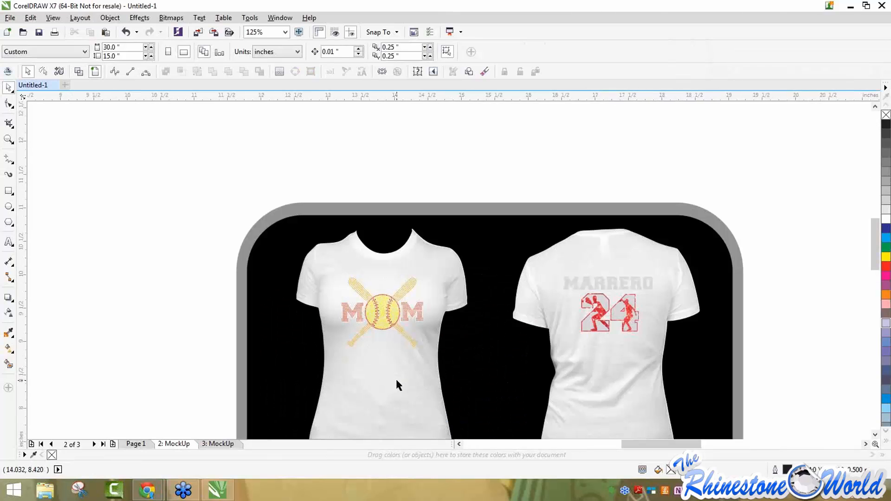
{"action": "scroll", "coordinate": [397, 337], "scroll_direction": "down", "scroll_amount": 2}
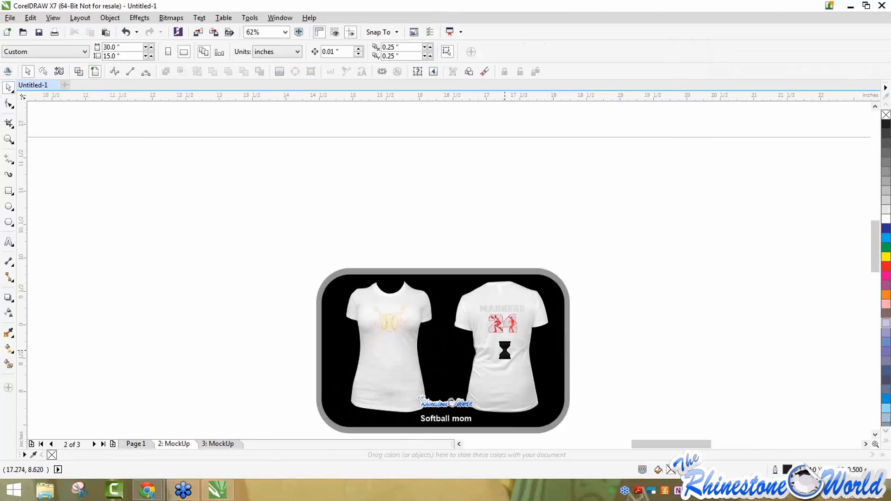
{"action": "scroll", "coordinate": [504, 355], "scroll_direction": "up", "scroll_amount": 2}
Recolor the back shirt of the mockup, trying grey shades and yellow before filling it with magenta pink
{"action": "left_click", "coordinate": [503, 331]}
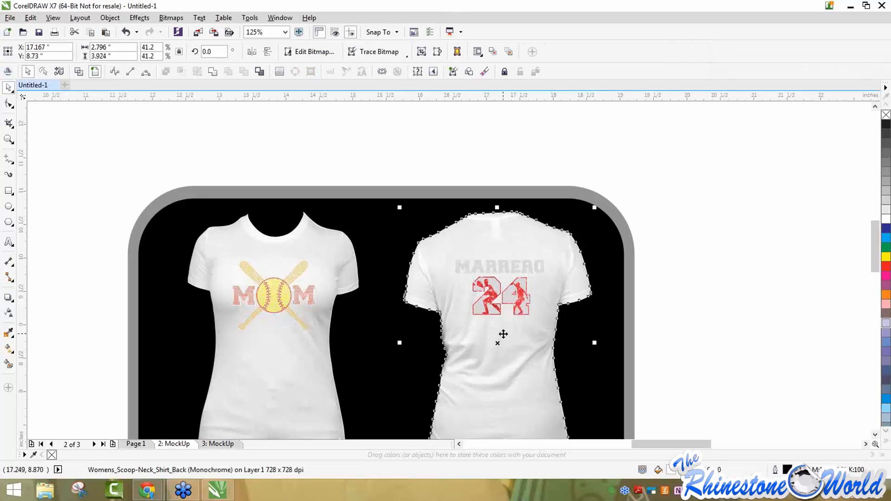
{"action": "scroll", "coordinate": [498, 325], "scroll_direction": "down", "scroll_amount": 2}
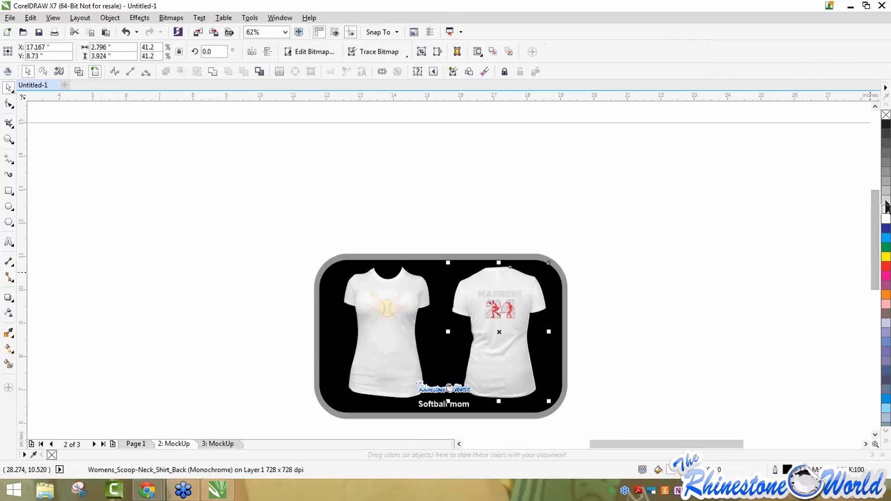
{"action": "left_click", "coordinate": [886, 158]}
{"action": "left_click", "coordinate": [886, 172]}
{"action": "left_click", "coordinate": [887, 189]}
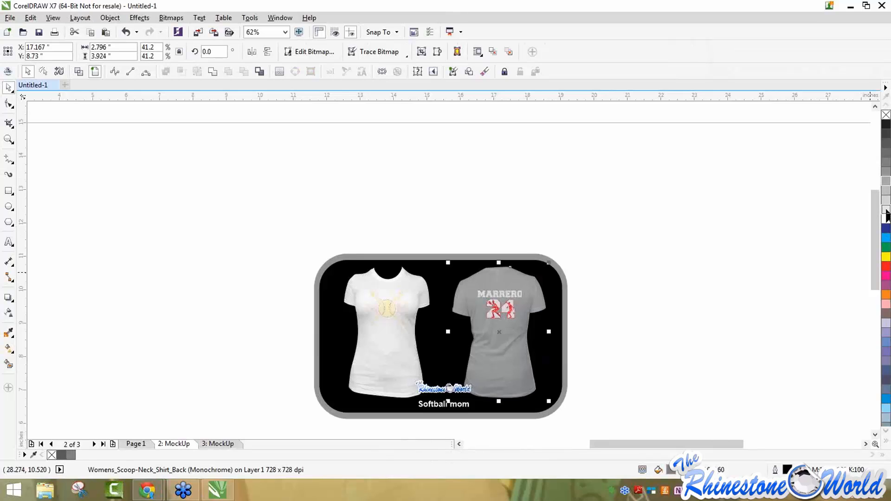
{"action": "left_click", "coordinate": [886, 257]}
{"action": "left_click", "coordinate": [887, 276]}
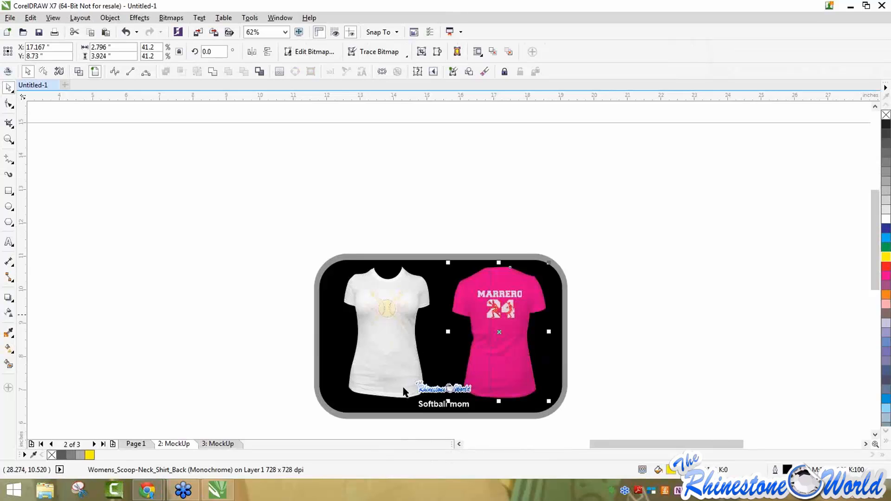
Fill the front shirt of the mockup with black and select the mockup's rounded black background
{"action": "left_click", "coordinate": [401, 366]}
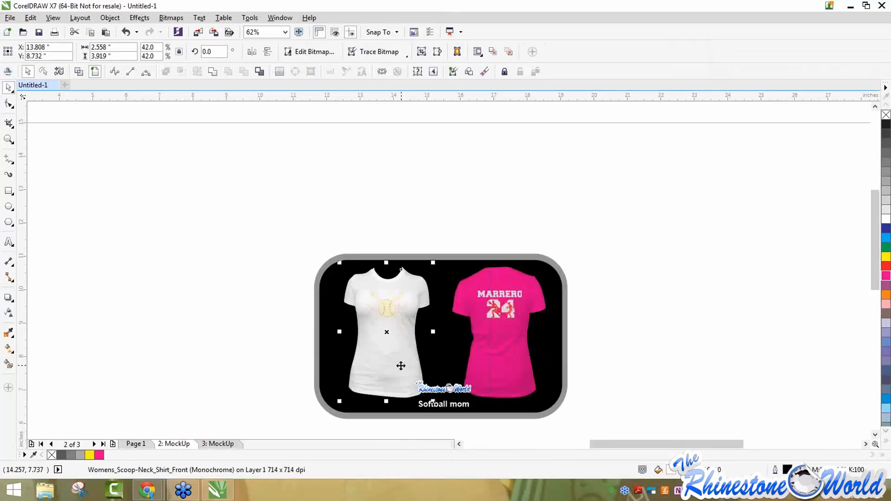
{"action": "left_click", "coordinate": [886, 124]}
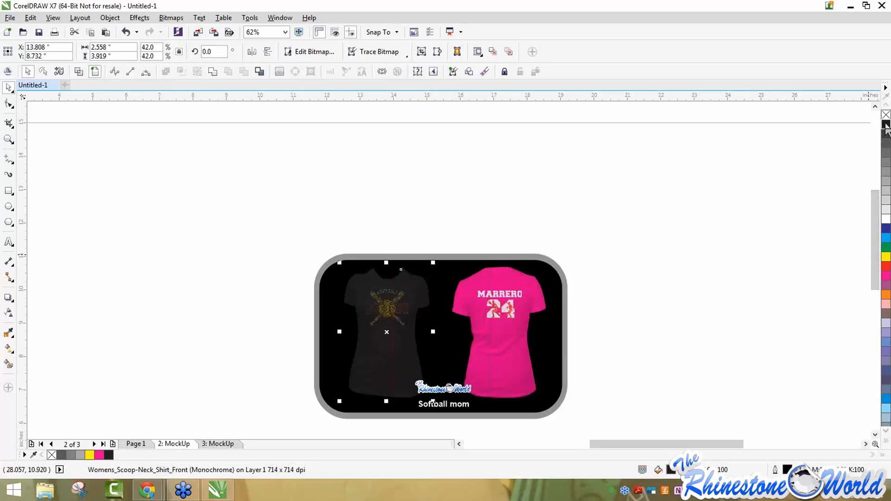
{"action": "left_click", "coordinate": [642, 280]}
{"action": "left_click", "coordinate": [458, 335]}
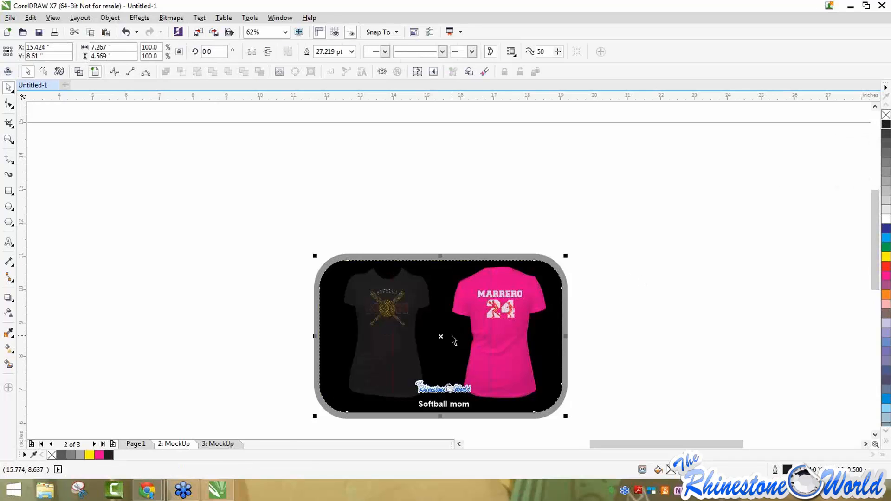
Fill the mockup's rounded background with medium grey, deselect it and check the shirt designs up close
{"action": "left_click", "coordinate": [886, 169]}
{"action": "left_click", "coordinate": [624, 322]}
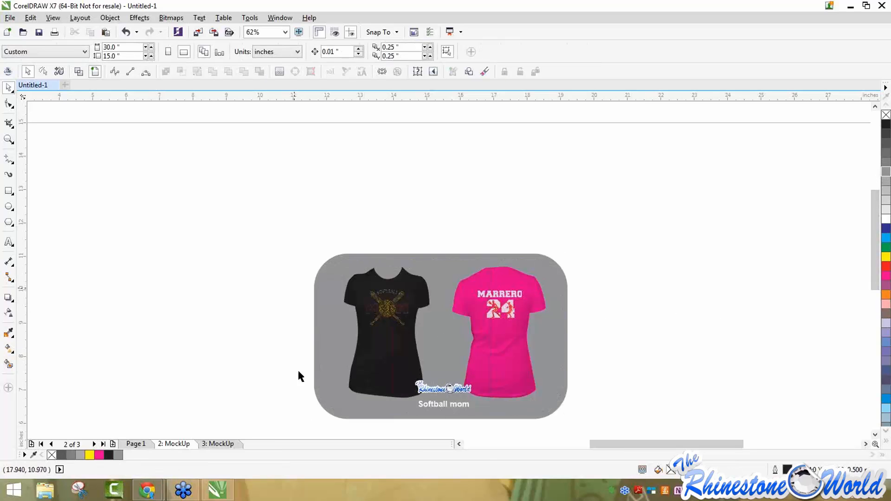
{"action": "scroll", "coordinate": [385, 355], "scroll_direction": "up", "scroll_amount": 5}
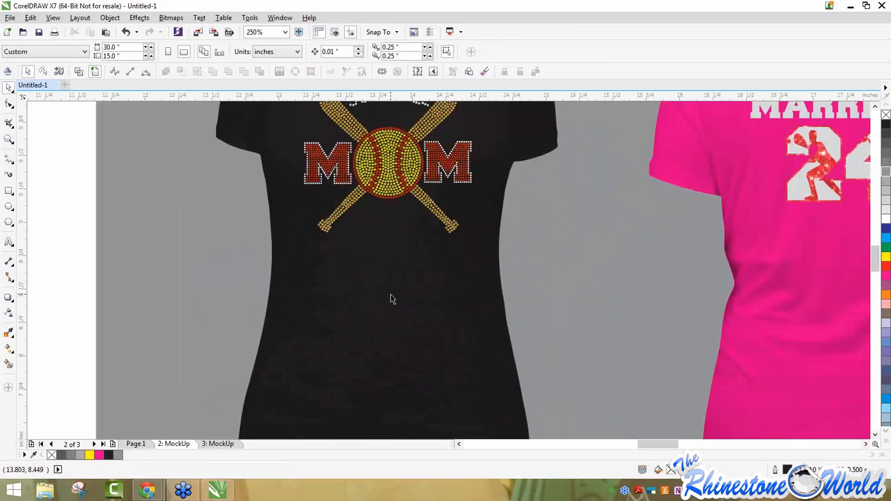
{"action": "scroll", "coordinate": [394, 286], "scroll_direction": "down", "scroll_amount": 2}
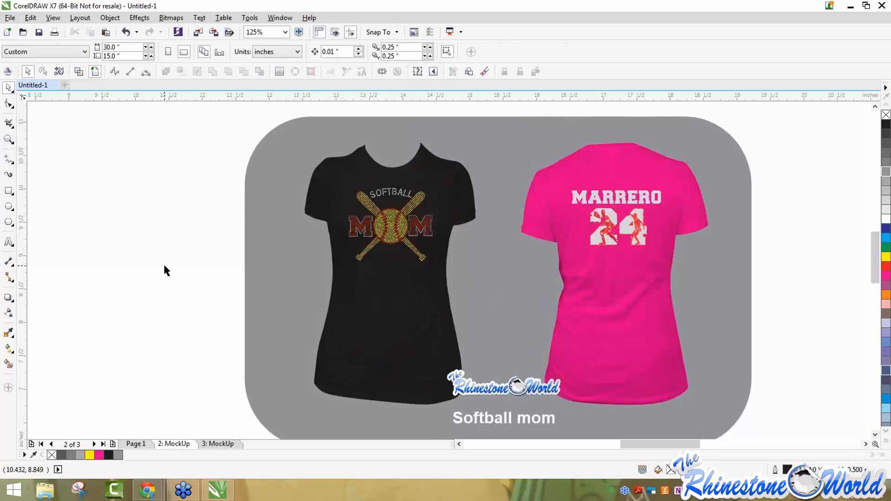
{"action": "scroll", "coordinate": [163, 271], "scroll_direction": "down", "scroll_amount": 2}
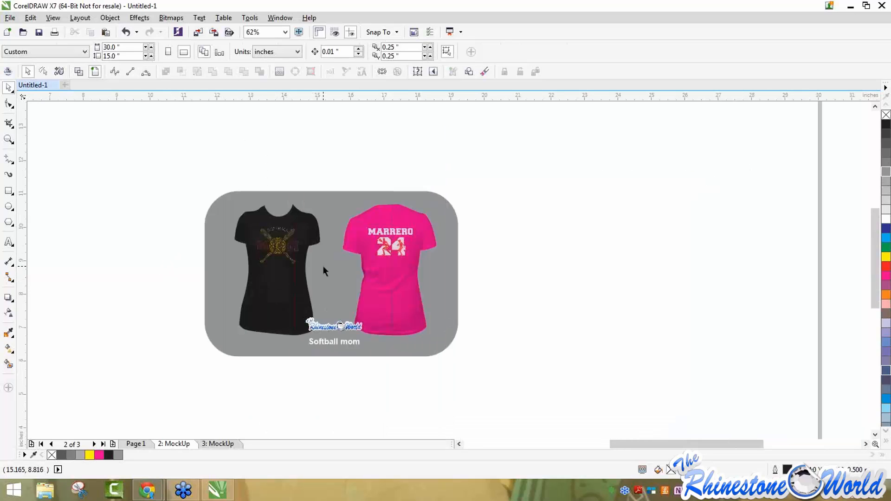
Select the whole Softball Mom rhinestone design on Page 1 and set Stone Wizard's product mockup type to Proof - Front and Back
{"action": "left_click", "coordinate": [140, 443]}
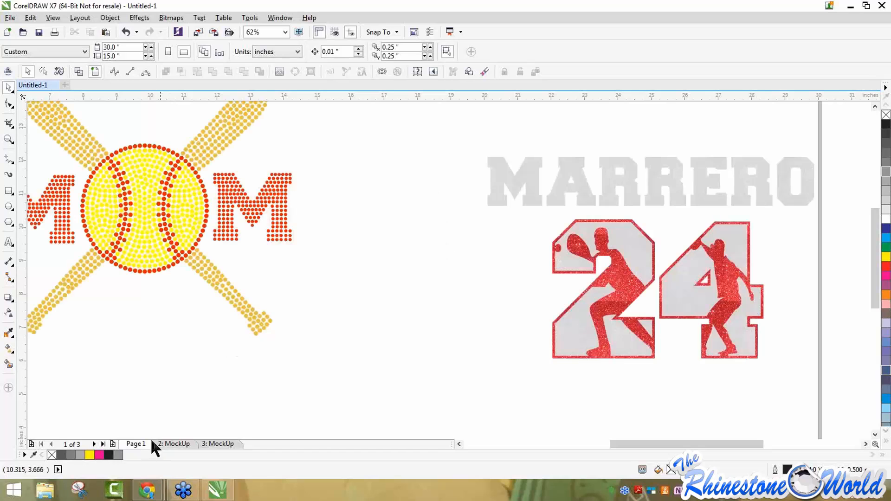
{"action": "scroll", "coordinate": [476, 342], "scroll_direction": "down", "scroll_amount": 4}
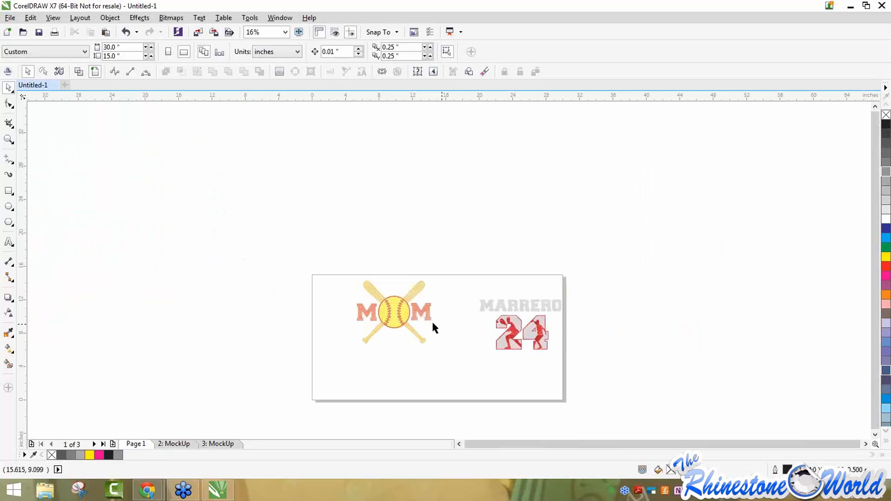
{"action": "left_click_drag", "start_coordinate": [269, 255], "coordinate": [474, 382]}
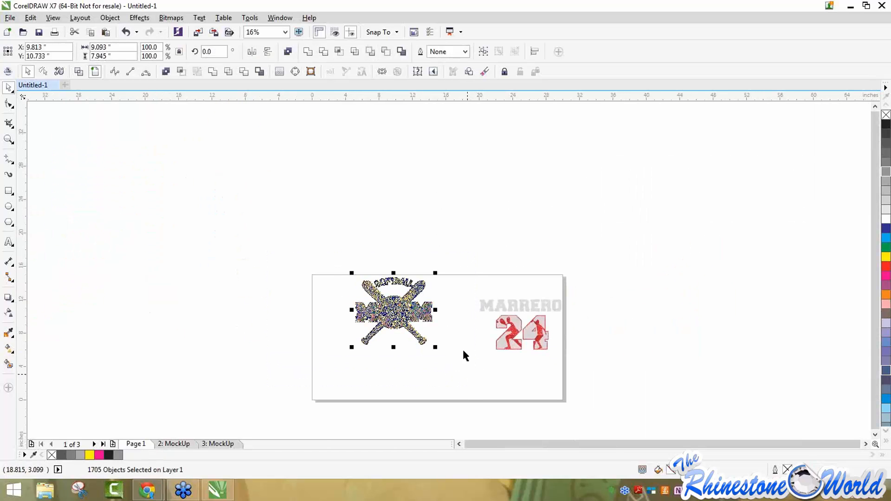
{"action": "left_click", "coordinate": [8, 71]}
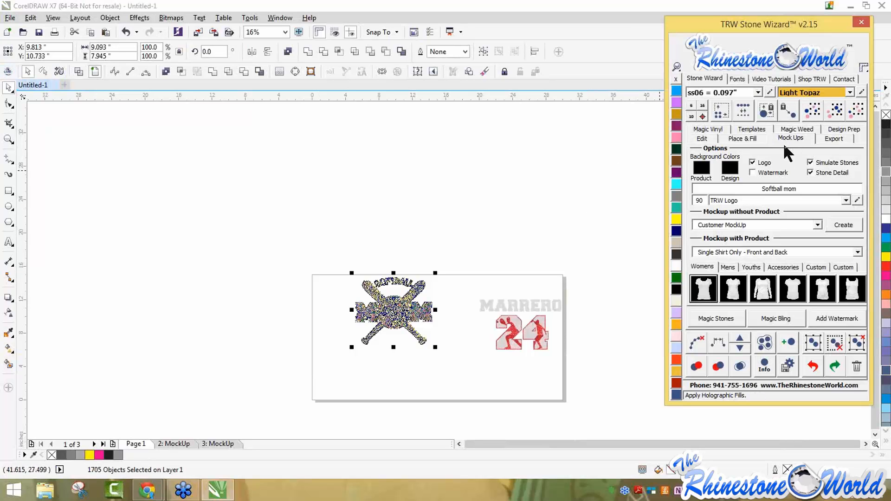
{"action": "left_click", "coordinate": [858, 252]}
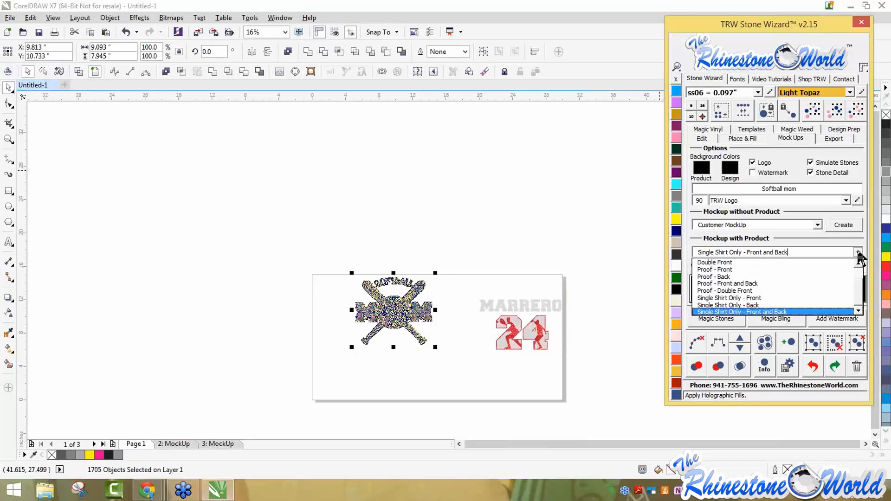
{"action": "left_click", "coordinate": [752, 283]}
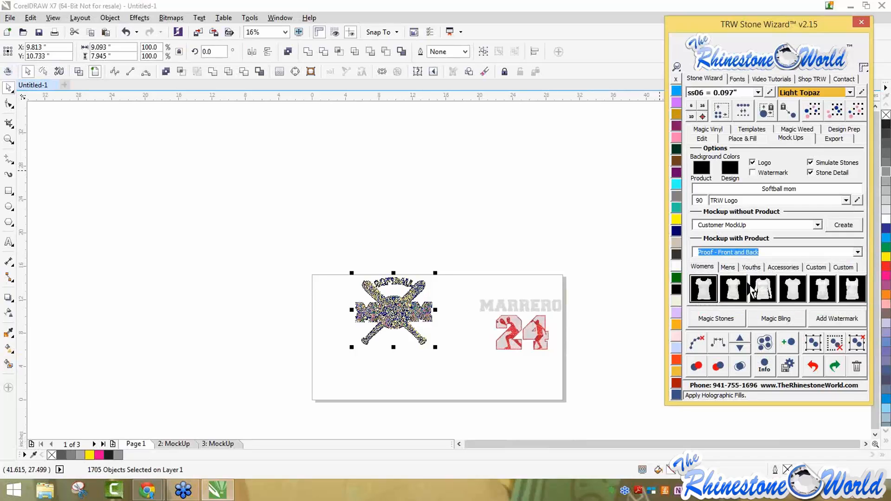
Create a Proof - Front and Back mockup of the Softball mom design on the first women's shirt, the scoop-neck style
{"action": "left_click", "coordinate": [706, 295]}
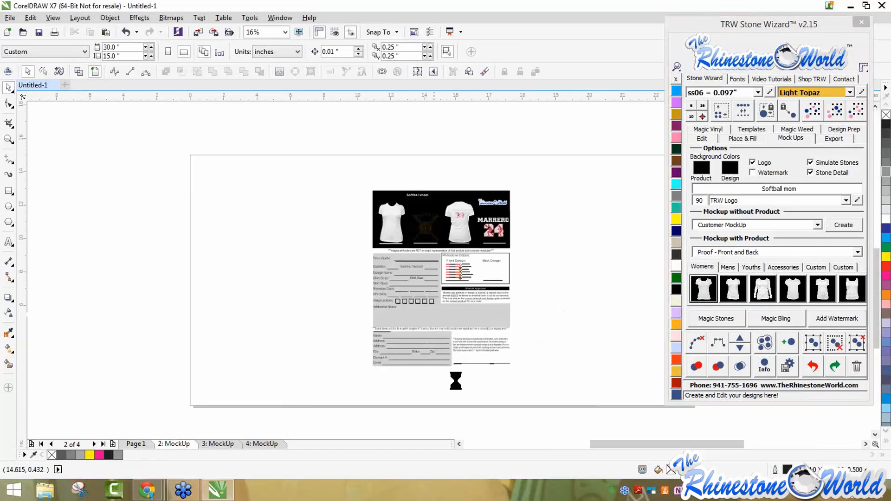
Examine the proof sheet's shirt previews, quote and order fields, rhinestone details, artwork approval, customer information and signature areas
{"action": "scroll", "coordinate": [444, 124], "scroll_direction": "up", "scroll_amount": 1}
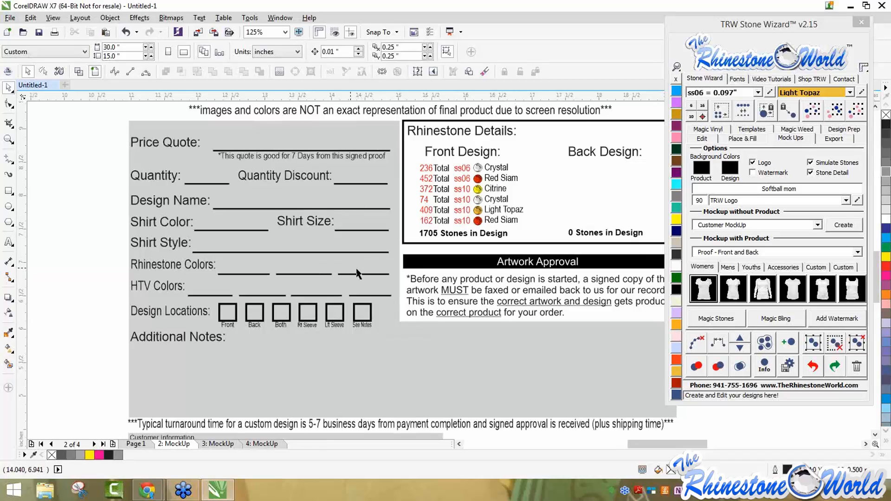
{"action": "scroll", "coordinate": [365, 264], "scroll_direction": "down", "scroll_amount": 1}
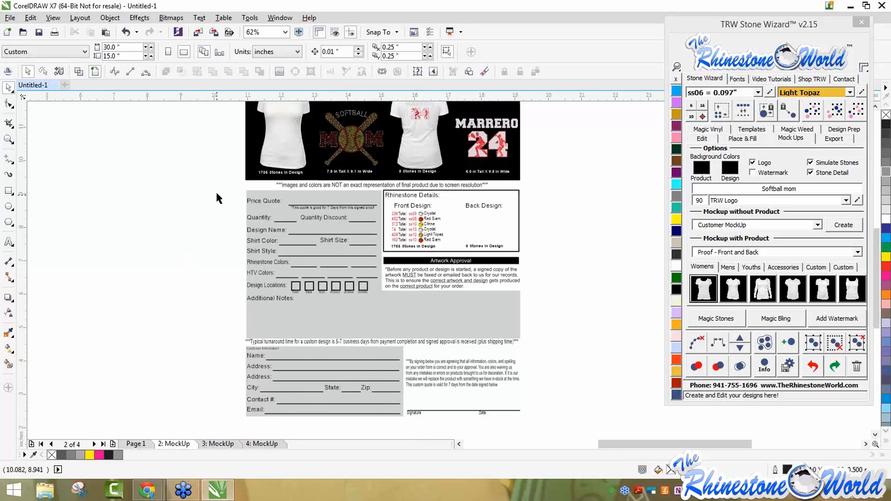
{"action": "scroll", "coordinate": [220, 192], "scroll_direction": "up", "scroll_amount": 1}
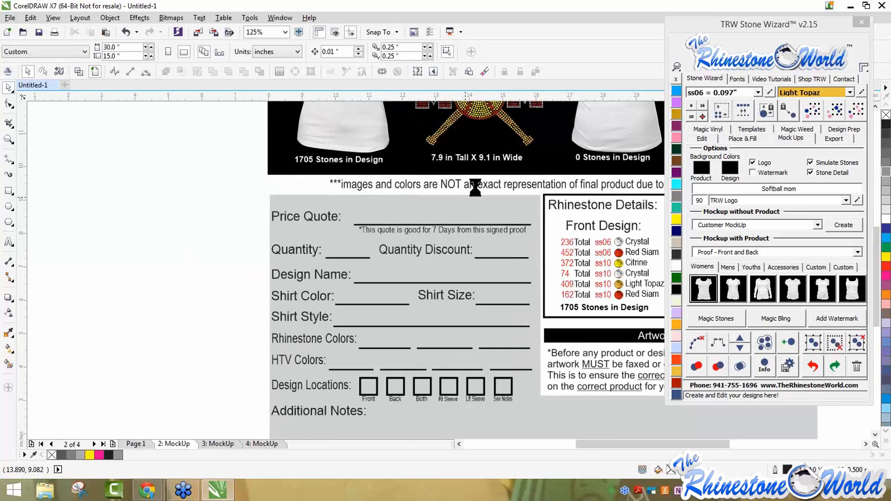
{"action": "scroll", "coordinate": [468, 206], "scroll_direction": "down", "scroll_amount": 1}
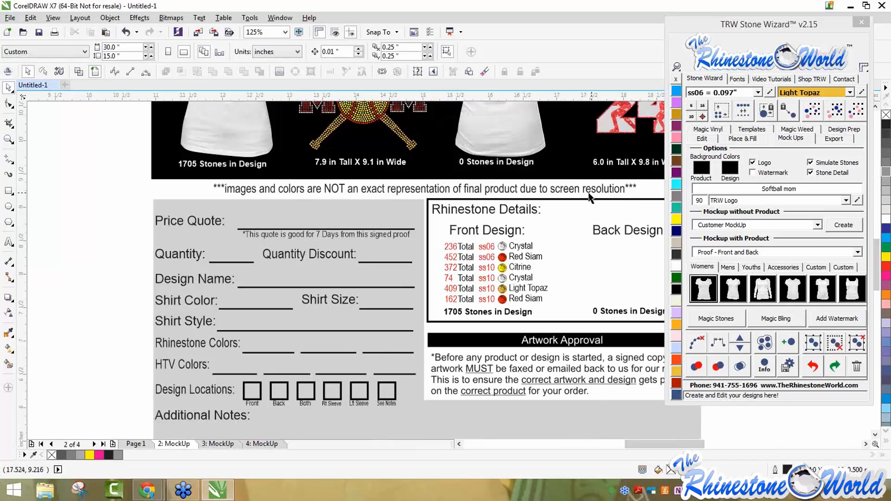
{"action": "left_click", "coordinate": [551, 188]}
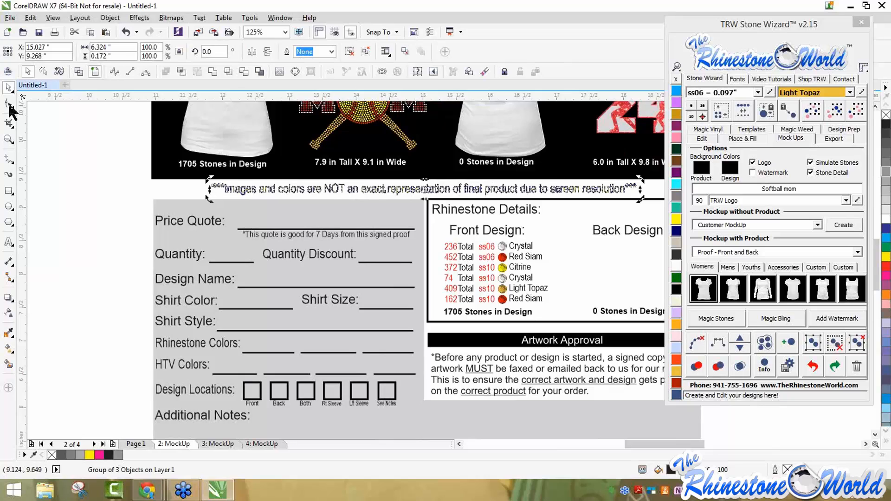
{"action": "left_click", "coordinate": [57, 154]}
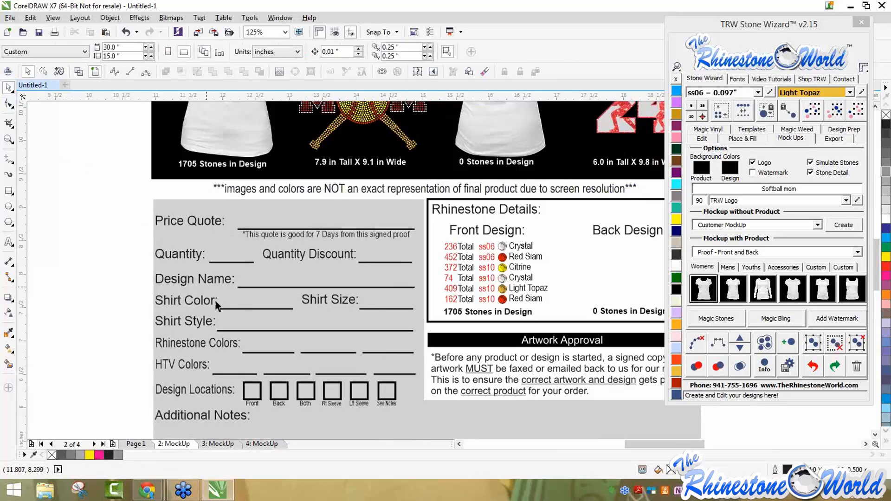
{"action": "scroll", "coordinate": [238, 291], "scroll_direction": "down", "scroll_amount": 1}
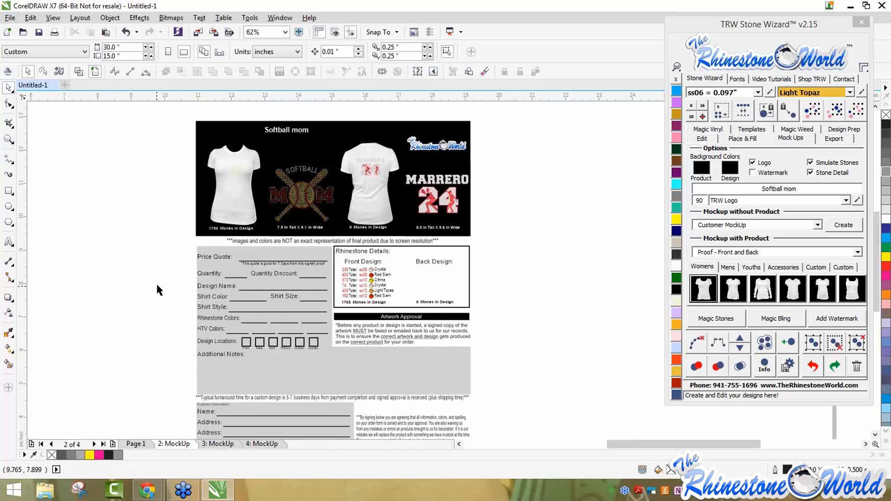
{"action": "scroll", "coordinate": [157, 285], "scroll_direction": "down", "scroll_amount": 1}
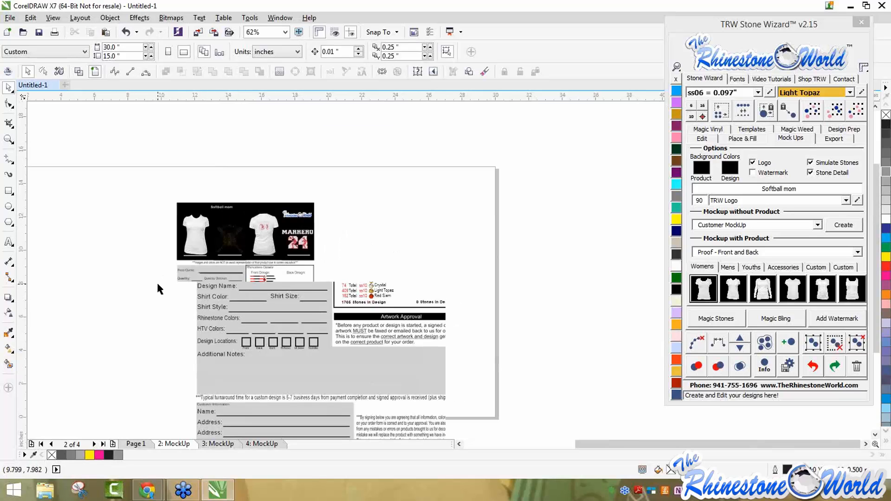
{"action": "scroll", "coordinate": [155, 374], "scroll_direction": "up", "scroll_amount": 2}
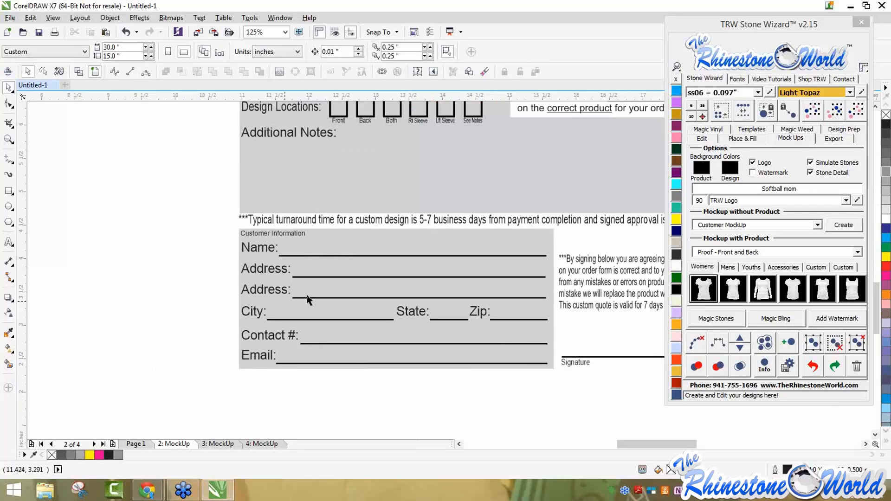
{"action": "scroll", "coordinate": [337, 295], "scroll_direction": "down", "scroll_amount": 1}
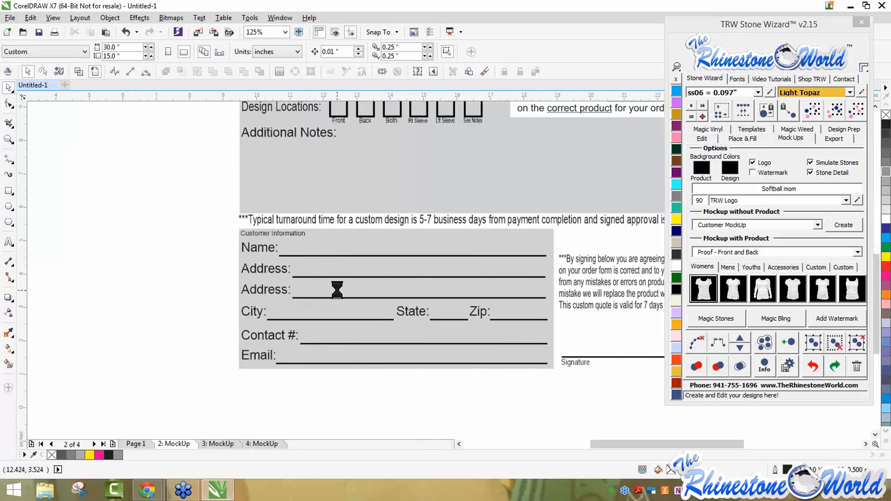
{"action": "scroll", "coordinate": [464, 316], "scroll_direction": "up", "scroll_amount": 1}
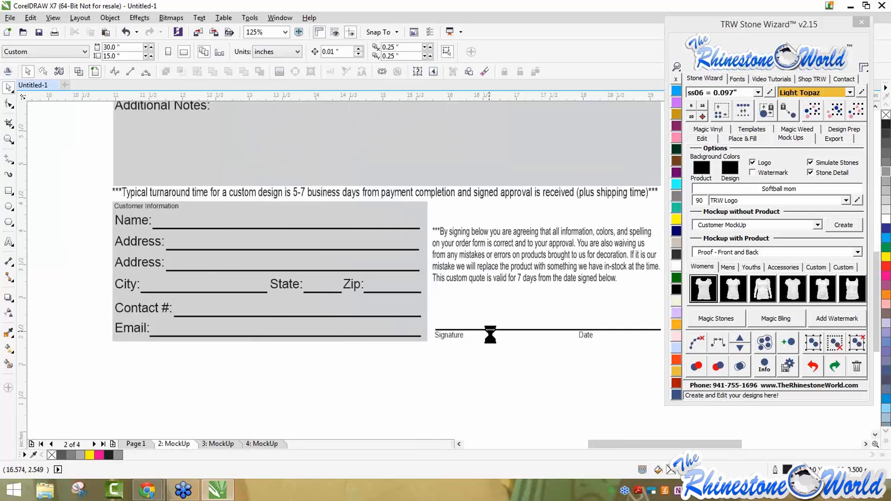
{"action": "scroll", "coordinate": [480, 308], "scroll_direction": "down", "scroll_amount": 2}
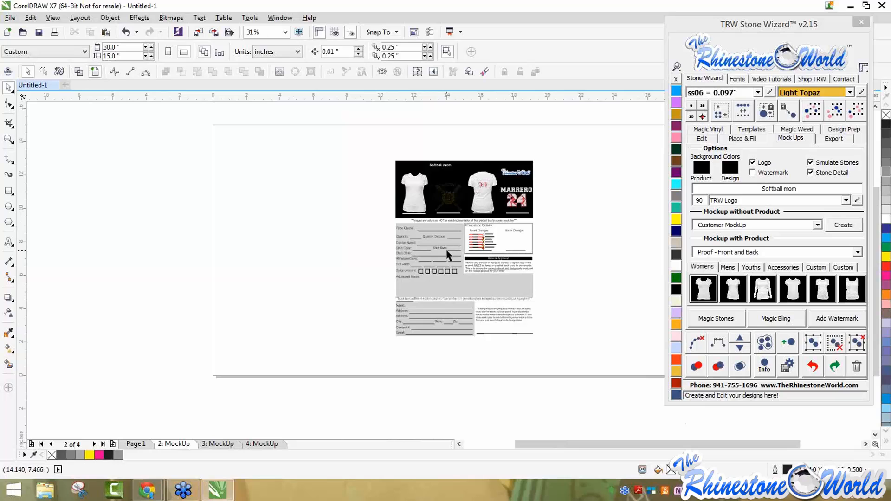
{"action": "scroll", "coordinate": [449, 244], "scroll_direction": "up", "scroll_amount": 1}
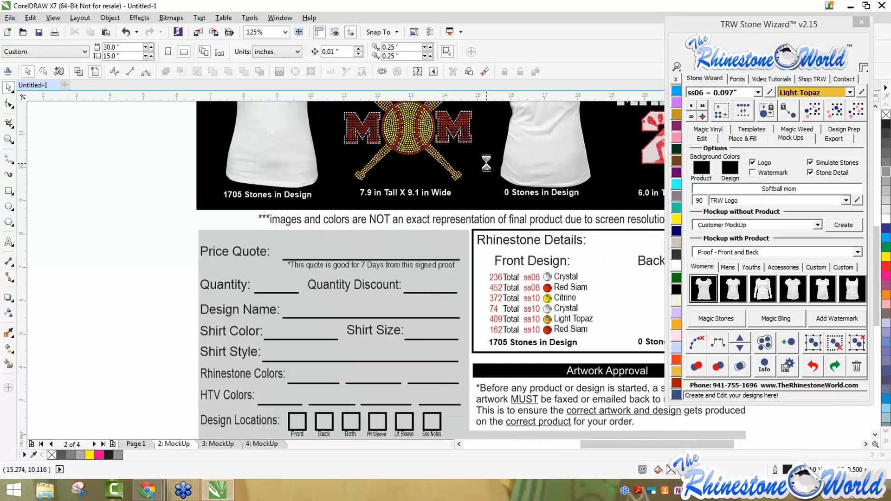
{"action": "scroll", "coordinate": [486, 163], "scroll_direction": "down", "scroll_amount": 1}
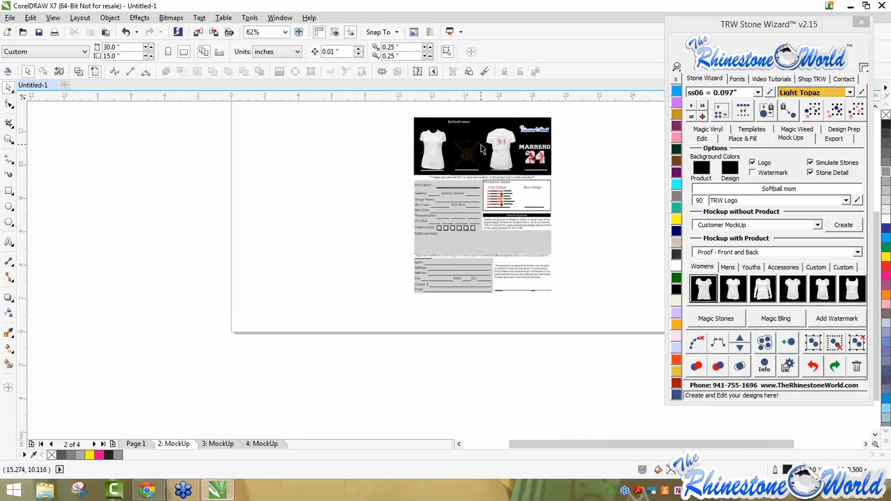
{"action": "scroll", "coordinate": [486, 126], "scroll_direction": "up", "scroll_amount": 2}
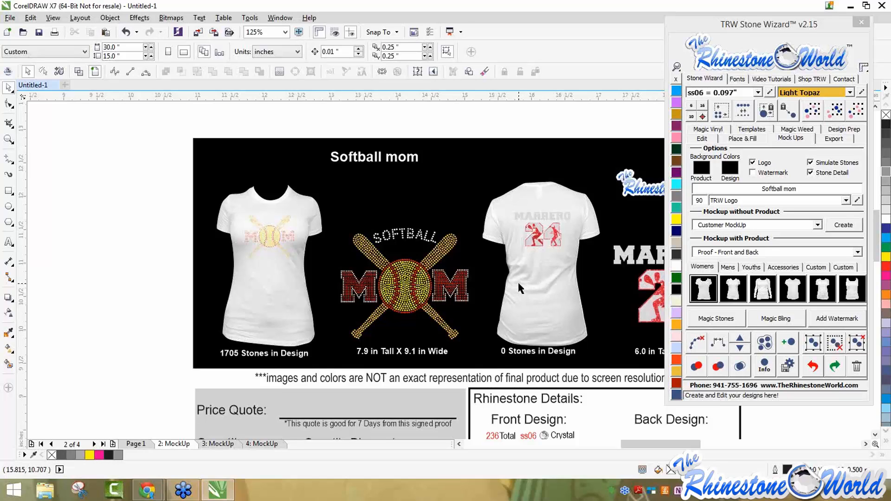
{"action": "scroll", "coordinate": [541, 274], "scroll_direction": "down", "scroll_amount": 2}
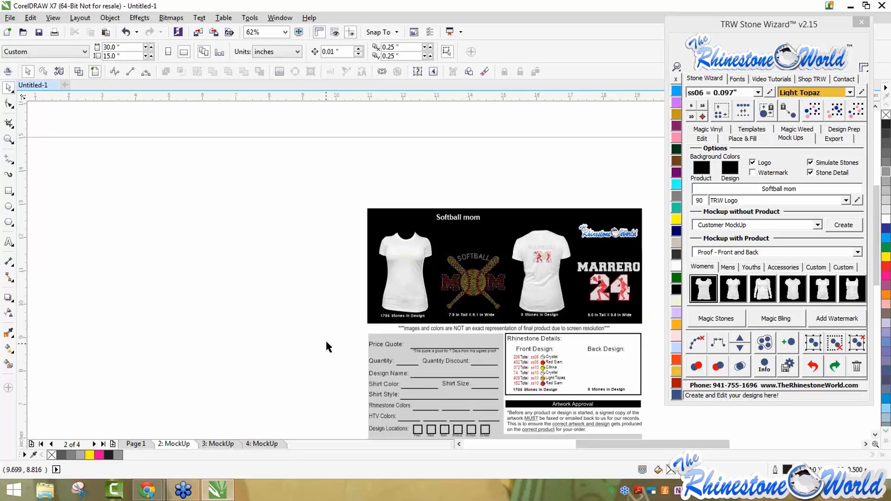
{"action": "scroll", "coordinate": [328, 342], "scroll_direction": "down", "scroll_amount": 1}
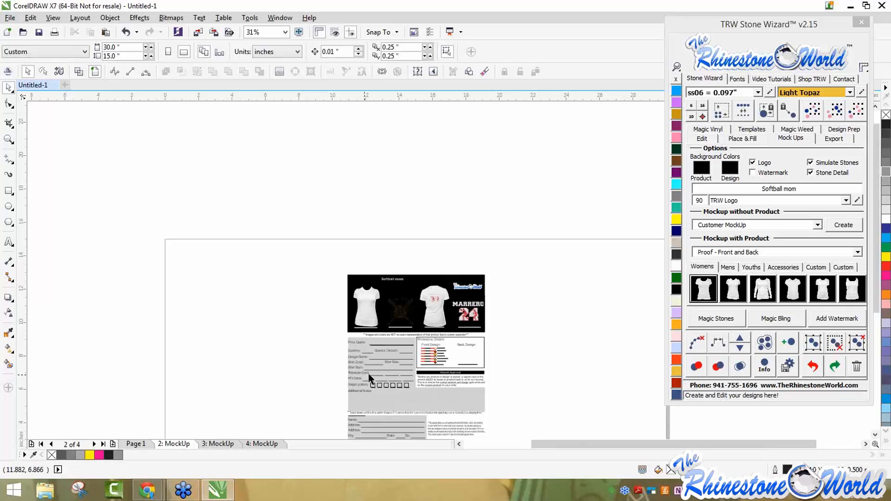
Recolour the front shirt on the proof, trying TRW Pink and settling on dark green, and inspect the rhinestone design on it
{"action": "scroll", "coordinate": [391, 374], "scroll_direction": "up", "scroll_amount": 1}
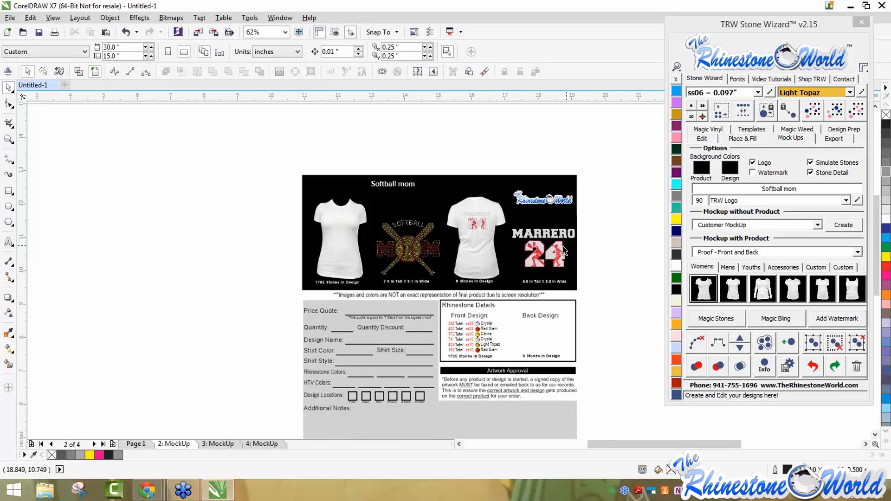
{"action": "left_click", "coordinate": [336, 249]}
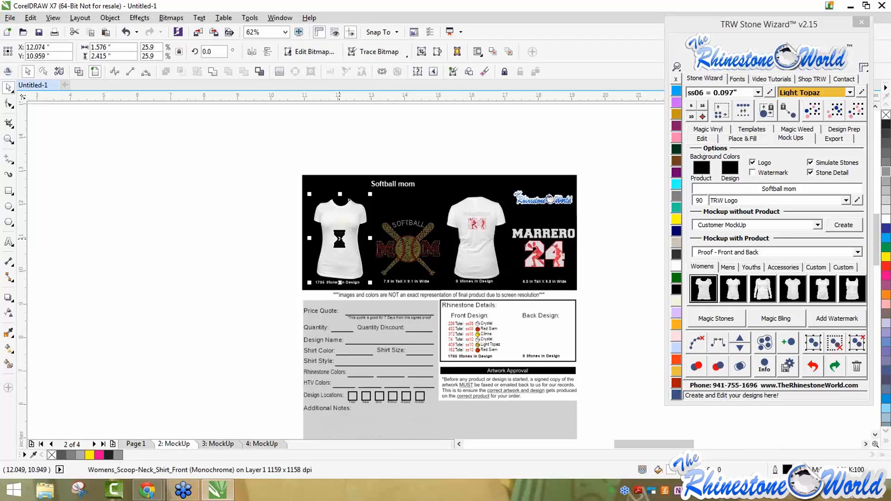
{"action": "scroll", "coordinate": [340, 237], "scroll_direction": "up", "scroll_amount": 2}
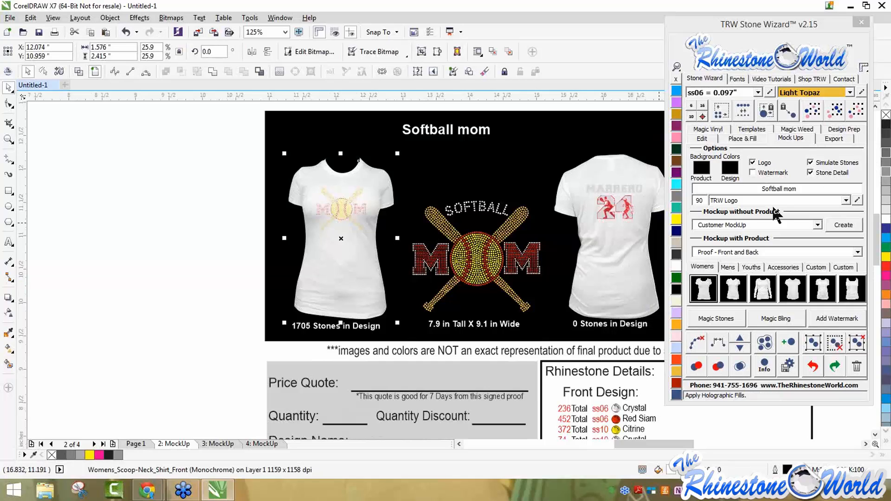
{"action": "left_click", "coordinate": [677, 138]}
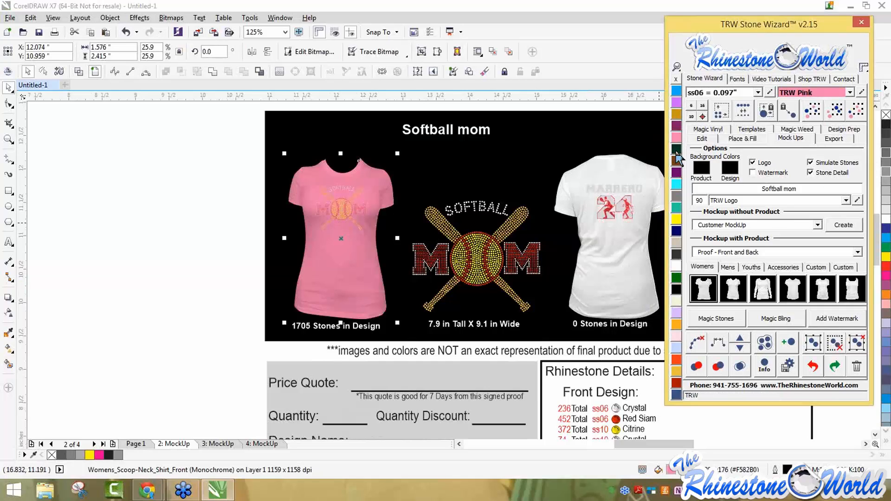
{"action": "left_click", "coordinate": [676, 148]}
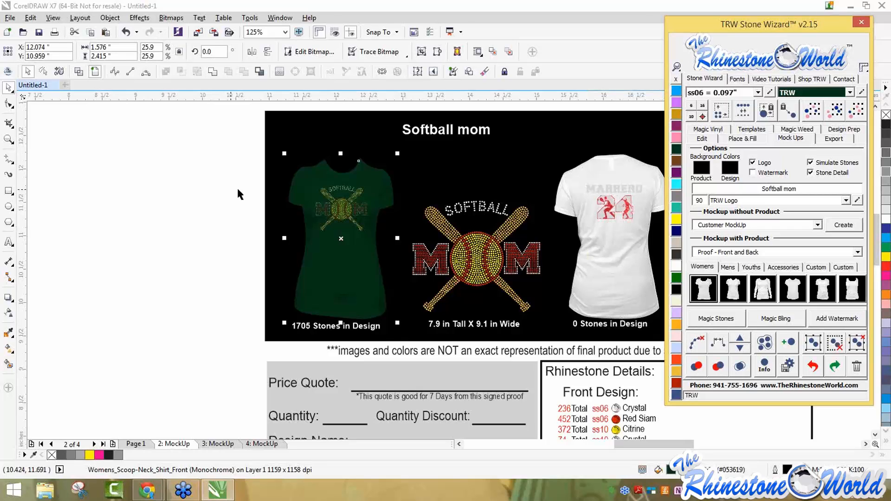
{"action": "left_click", "coordinate": [245, 210]}
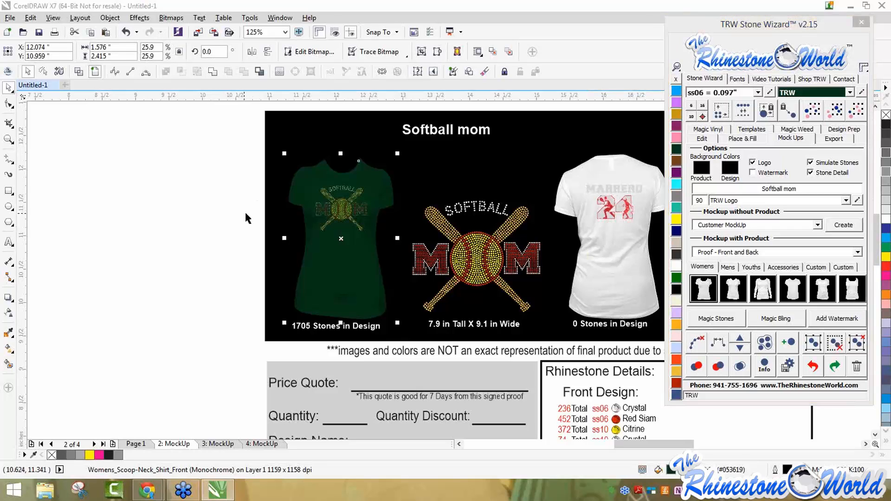
{"action": "scroll", "coordinate": [342, 188], "scroll_direction": "up", "scroll_amount": 2}
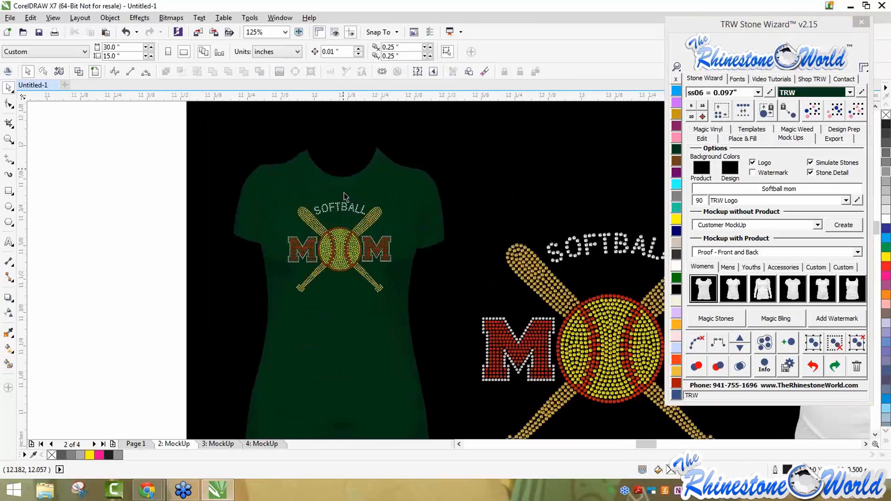
{"action": "scroll", "coordinate": [344, 192], "scroll_direction": "up", "scroll_amount": 2}
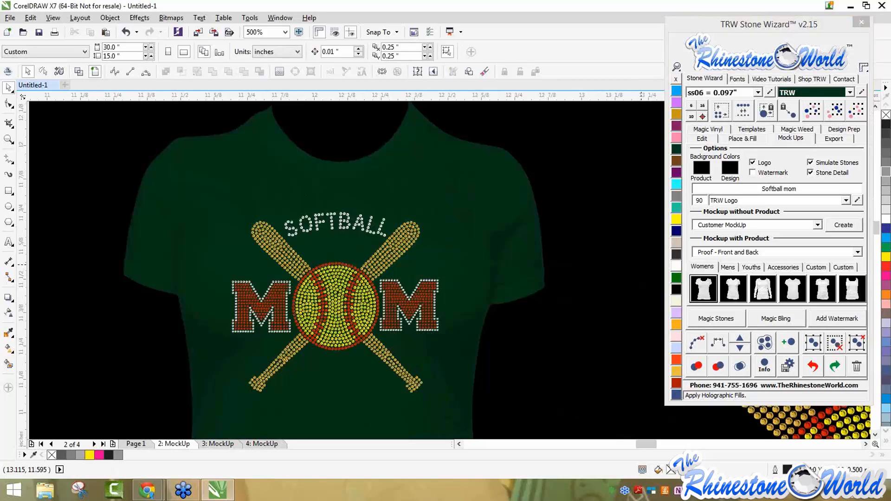
Review the available layouts for mockups with a product and the logo choice, keeping Proof - Front and Back and TRW Logo
{"action": "left_click", "coordinate": [746, 295]}
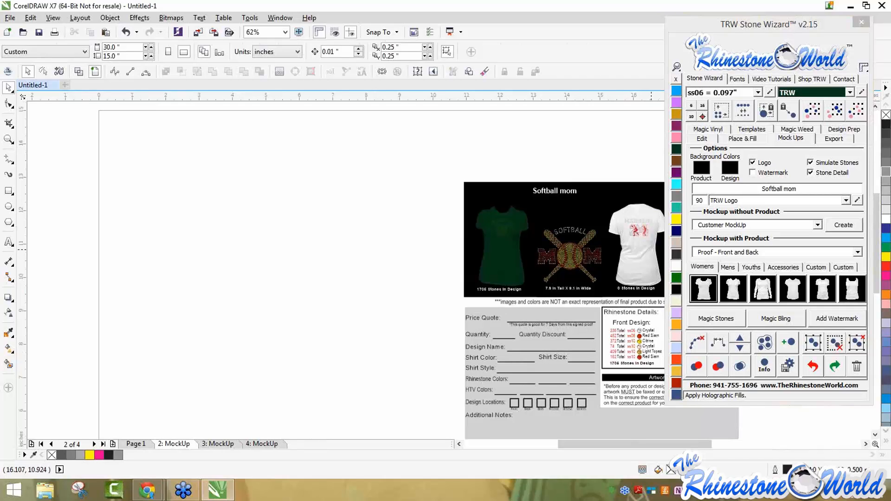
{"action": "left_click", "coordinate": [857, 251]}
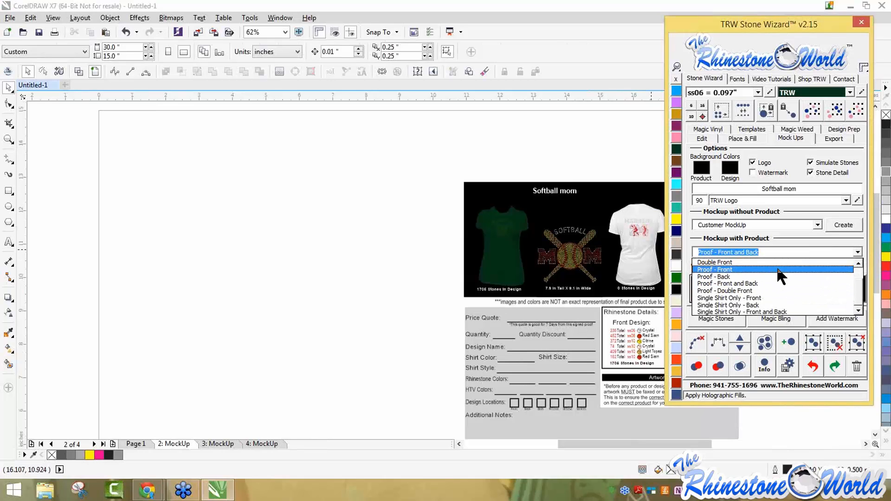
{"action": "scroll", "coordinate": [857, 276], "scroll_direction": "up", "scroll_amount": 1}
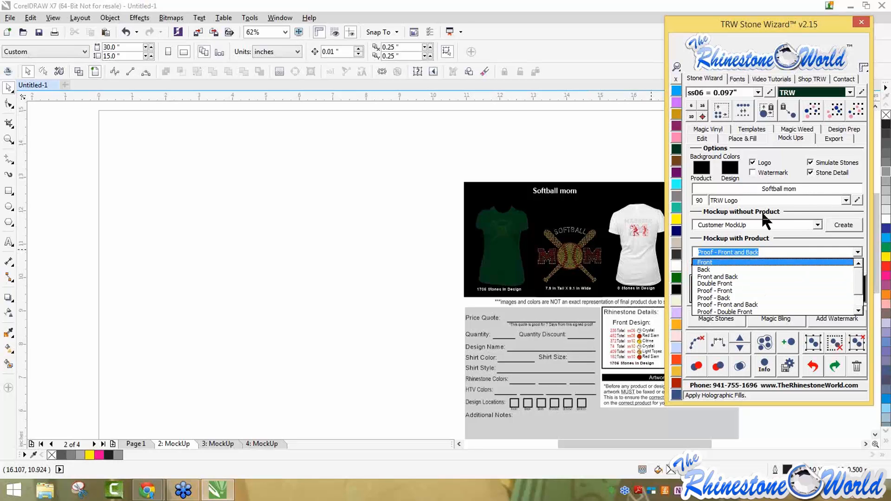
{"action": "left_click", "coordinate": [778, 224]}
{"action": "left_click", "coordinate": [846, 201]}
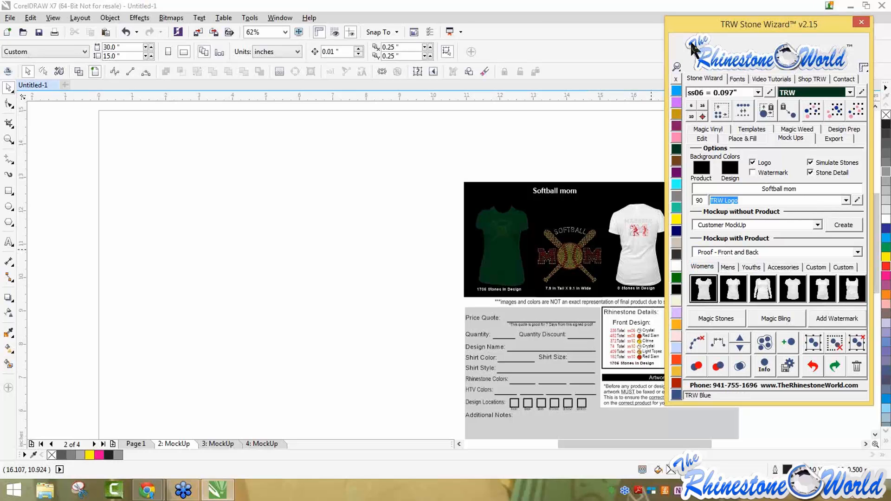
{"action": "left_click_drag", "start_coordinate": [771, 26], "coordinate": [782, 13]}
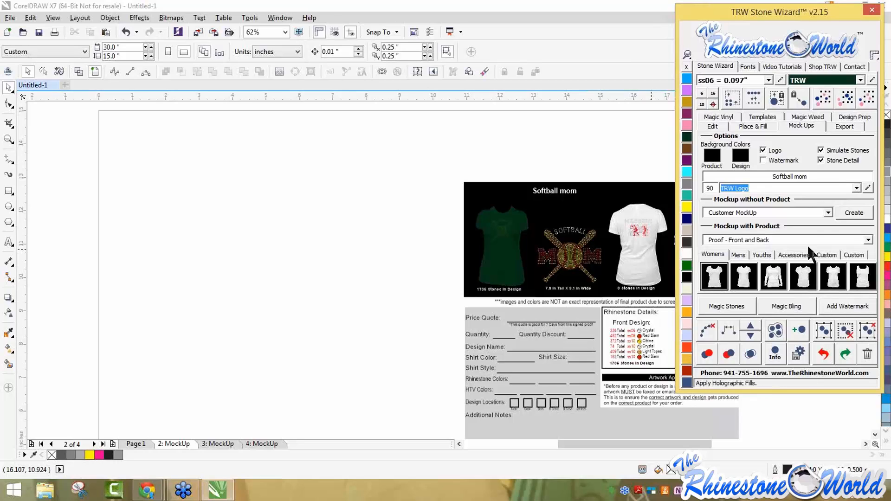
{"action": "left_click", "coordinate": [867, 240]}
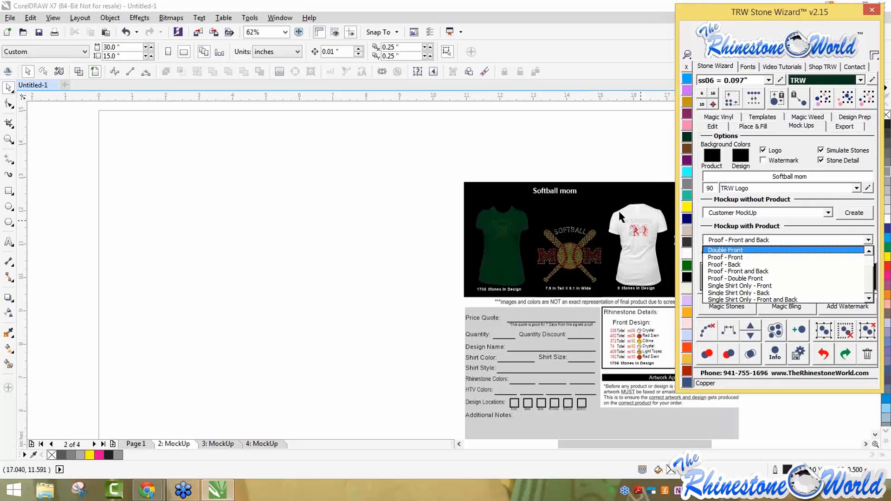
{"action": "left_click", "coordinate": [572, 159]}
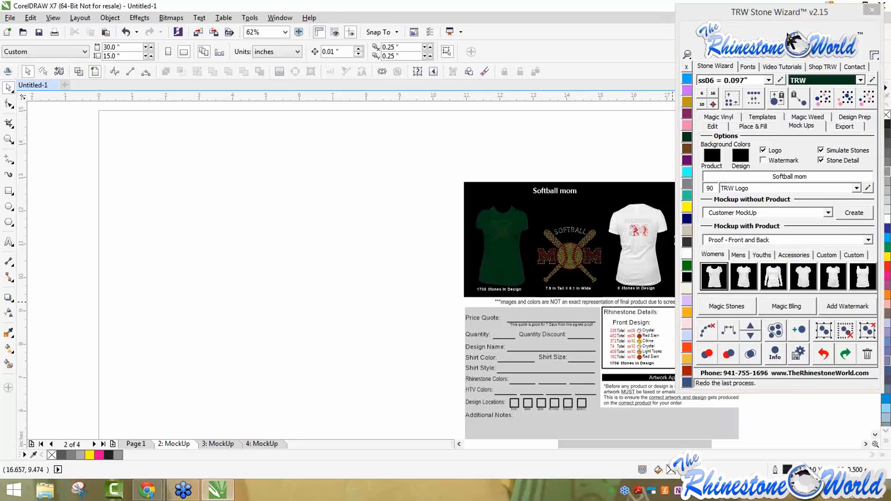
{"action": "left_click_drag", "start_coordinate": [813, 13], "coordinate": [794, 36]}
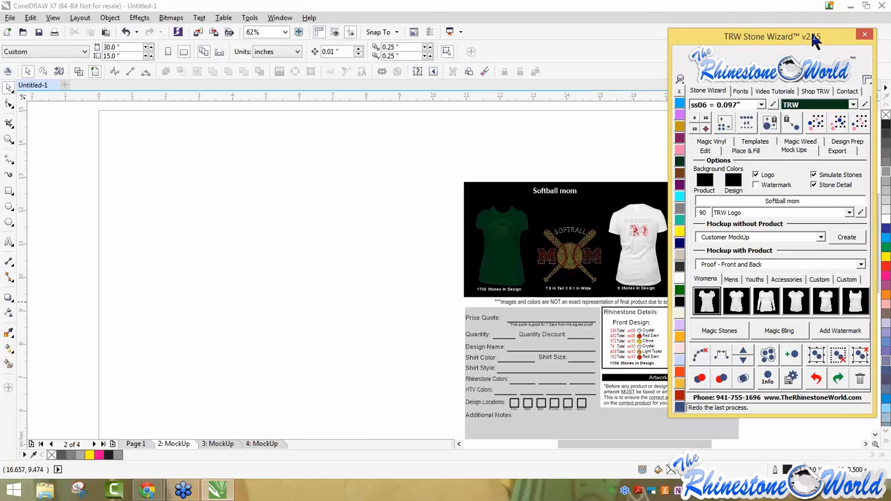
{"action": "left_click_drag", "start_coordinate": [807, 35], "coordinate": [806, 23]}
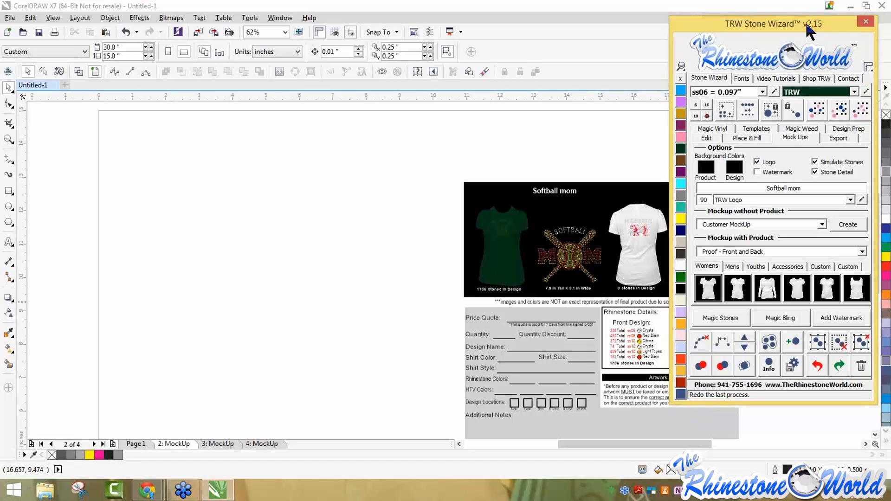
Return to the page with the original artwork and delete the whole Softball mom rhinestone design from it
{"action": "left_click", "coordinate": [394, 159]}
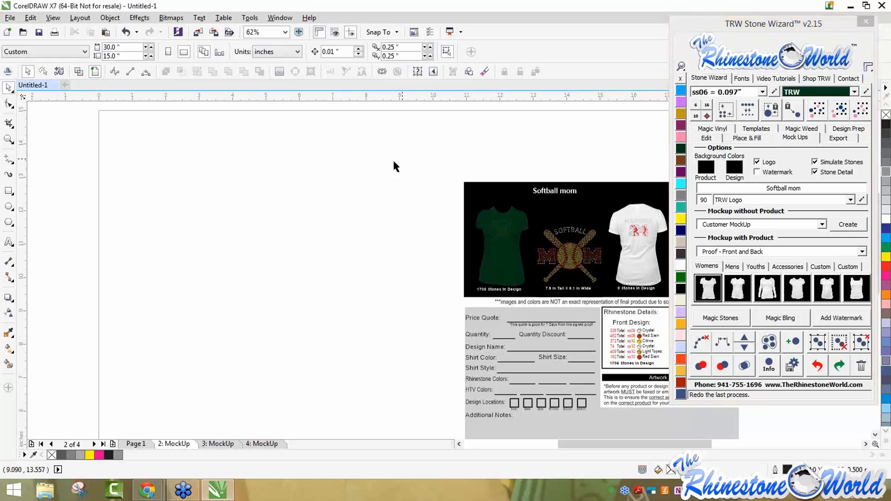
{"action": "left_click", "coordinate": [126, 444]}
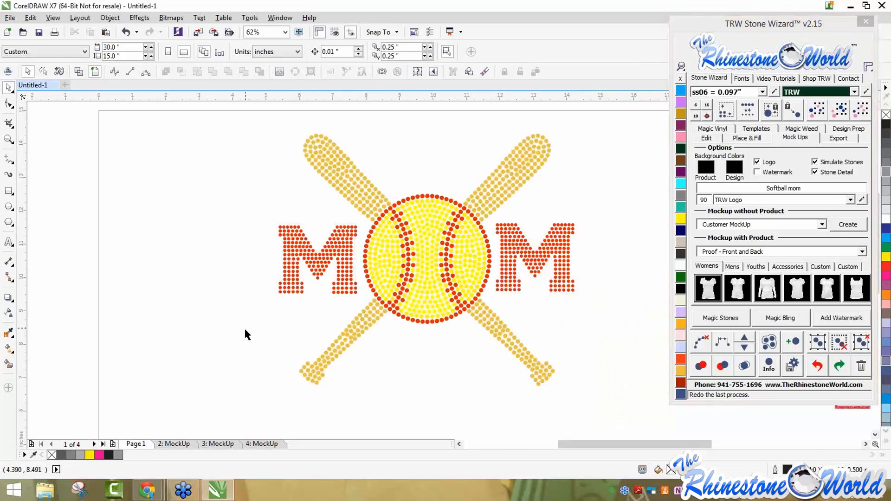
{"action": "scroll", "coordinate": [244, 328], "scroll_direction": "down", "scroll_amount": 4}
{"action": "left_click_drag", "start_coordinate": [139, 235], "coordinate": [574, 410]}
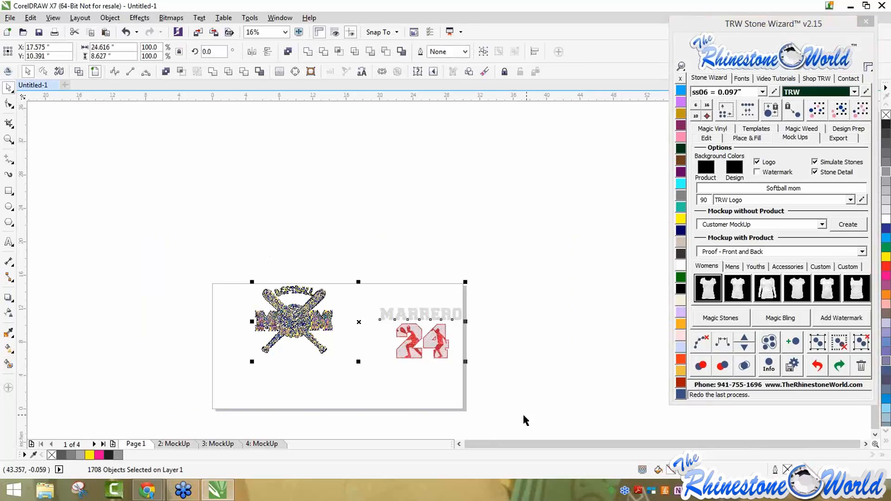
{"action": "left_click", "coordinate": [228, 256]}
{"action": "left_click_drag", "start_coordinate": [154, 231], "coordinate": [364, 397]}
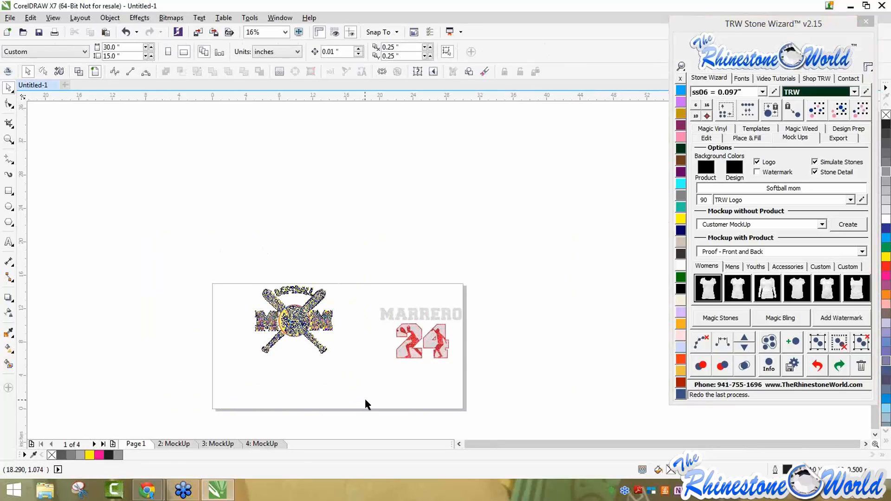
{"action": "key", "text": "Delete"}
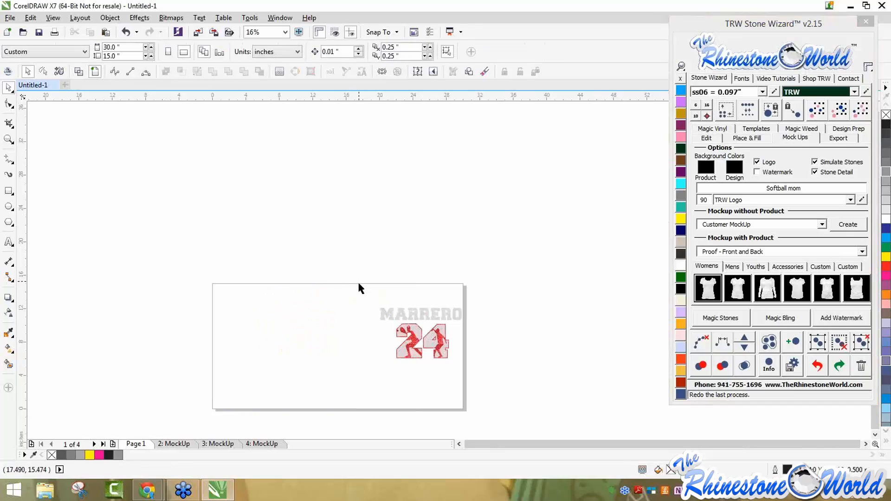
Delete the player's name text and the number 24 graphic, clearing the rest of Page 1
{"action": "left_click_drag", "start_coordinate": [363, 281], "coordinate": [494, 319]}
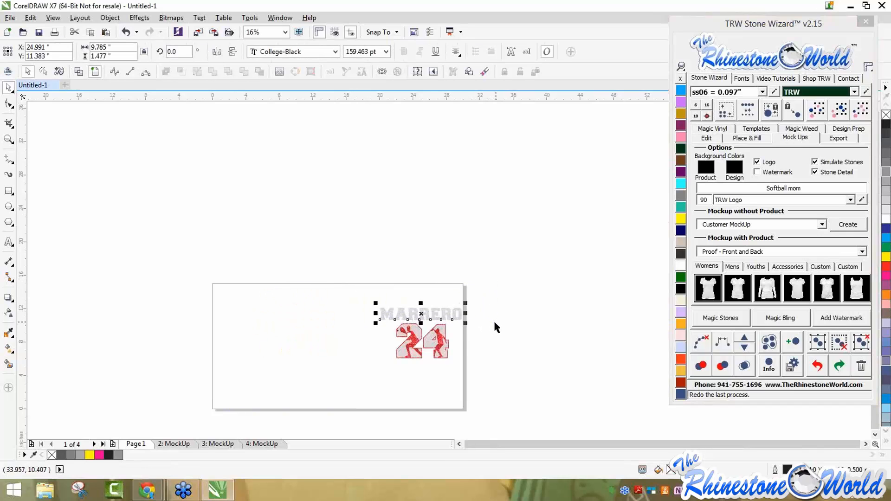
{"action": "key", "text": "Delete"}
{"action": "scroll", "coordinate": [430, 342], "scroll_direction": "up", "scroll_amount": 1}
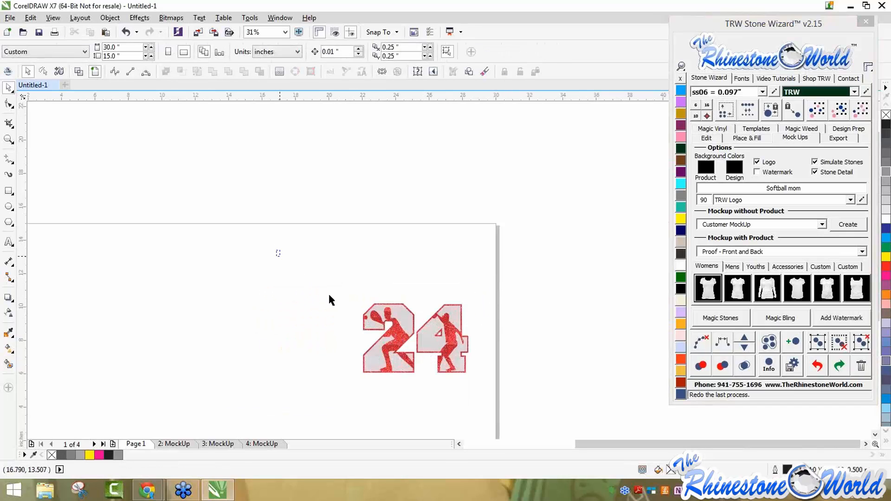
{"action": "left_click_drag", "start_coordinate": [328, 293], "coordinate": [475, 356]}
{"action": "key", "text": "Delete"}
{"action": "scroll", "coordinate": [454, 343], "scroll_direction": "down", "scroll_amount": 1}
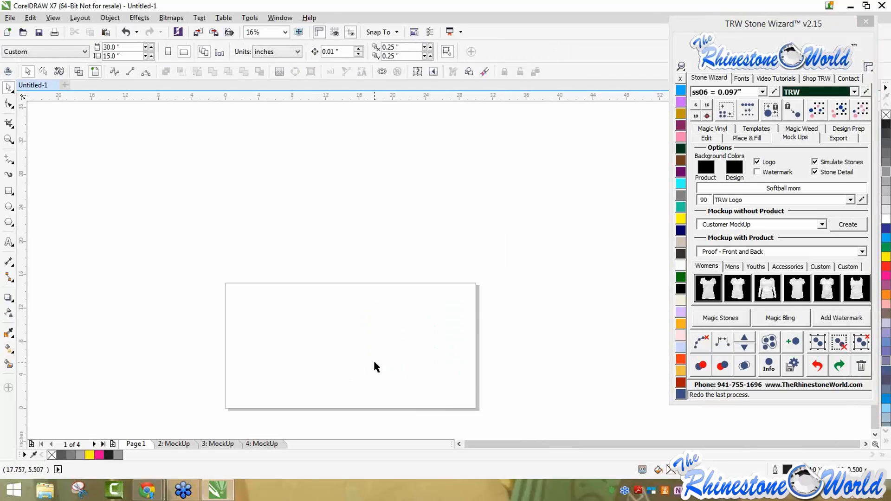
{"action": "left_click", "coordinate": [819, 267]}
{"action": "left_click", "coordinate": [845, 266]}
{"action": "left_click", "coordinate": [820, 266]}
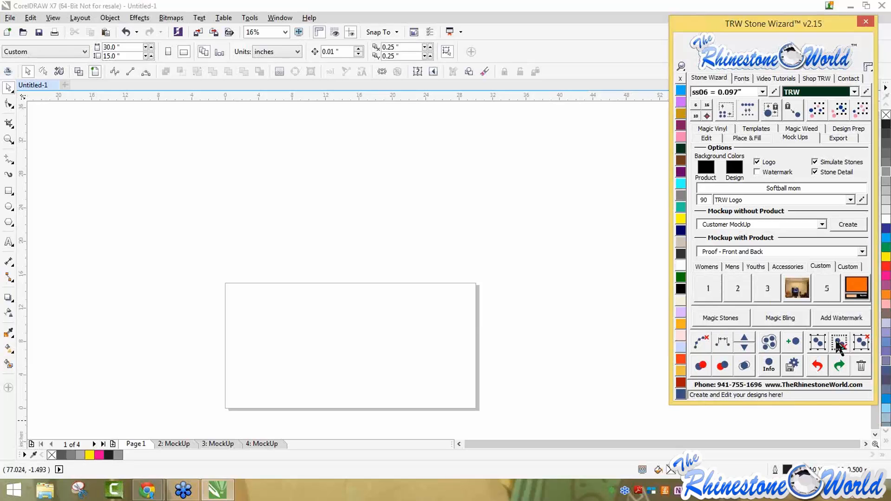
{"action": "left_click", "coordinate": [330, 281]}
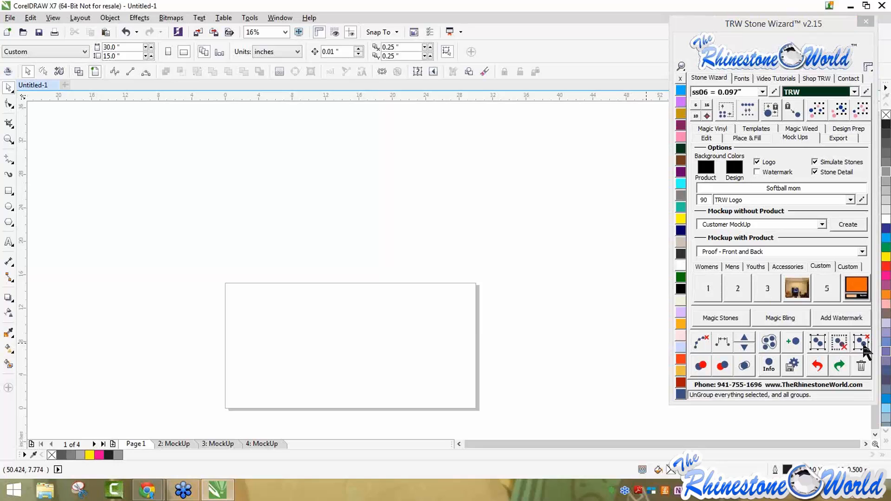
Add the artistic text "BASEBALL" in College-Black at 175 pt near the upper edge of the empty page
{"action": "left_click", "coordinate": [706, 138]}
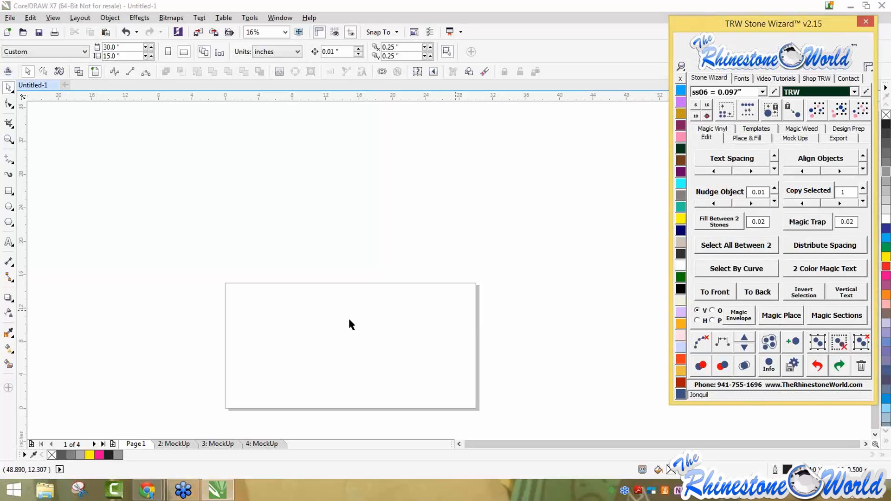
{"action": "left_click", "coordinate": [303, 338]}
{"action": "scroll", "coordinate": [302, 338], "scroll_direction": "up", "scroll_amount": 2}
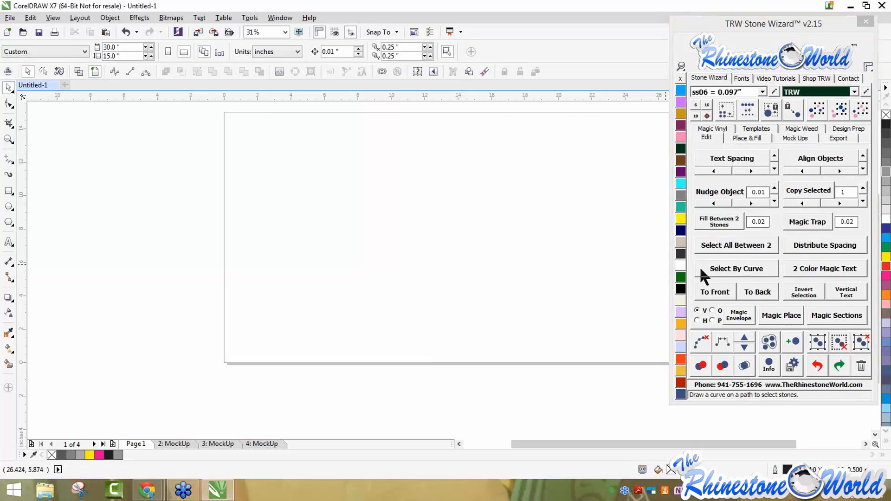
{"action": "left_click", "coordinate": [9, 241]}
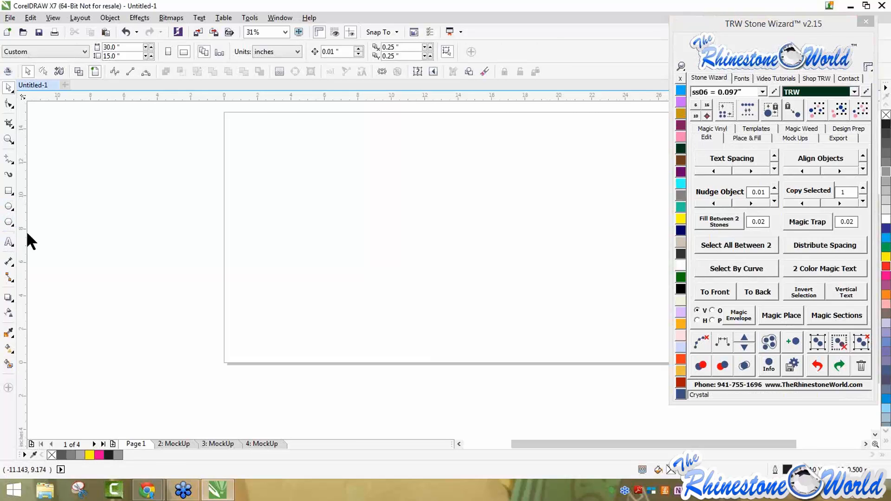
{"action": "left_click", "coordinate": [344, 163]}
{"action": "type", "text": "BASEBALL"}
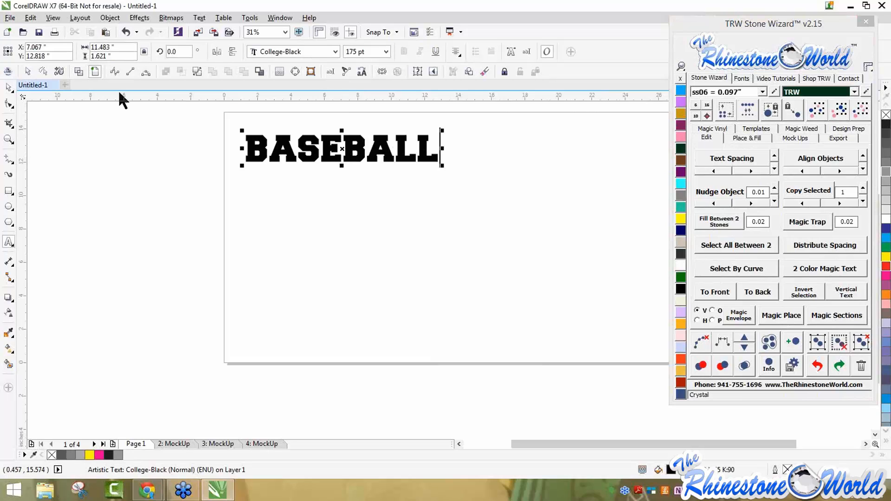
{"action": "left_click", "coordinate": [9, 87]}
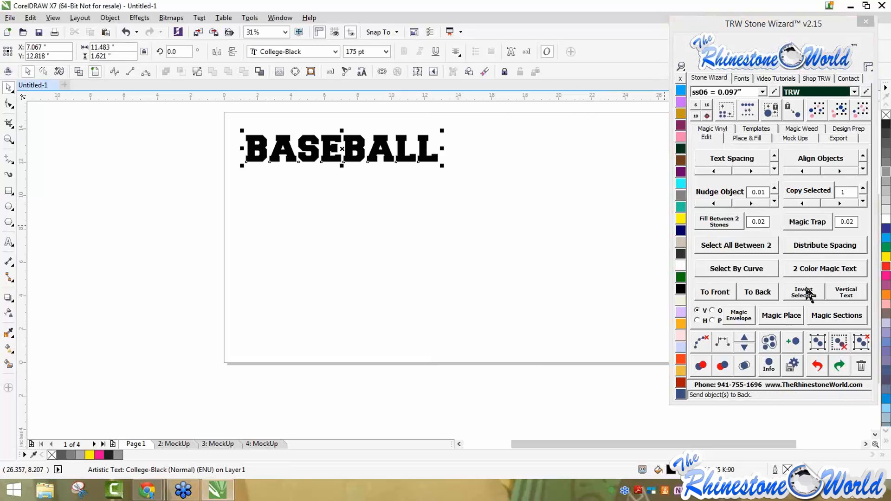
Convert the BASEBALL text to vertical text with its letters stacked in one column
{"action": "left_click", "coordinate": [847, 297]}
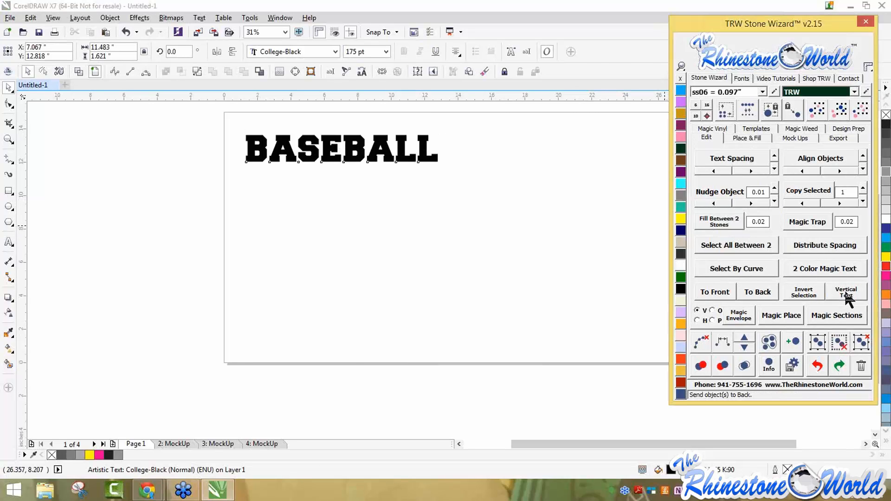
{"action": "left_click", "coordinate": [474, 269]}
{"action": "scroll", "coordinate": [473, 268], "scroll_direction": "down", "scroll_amount": 2}
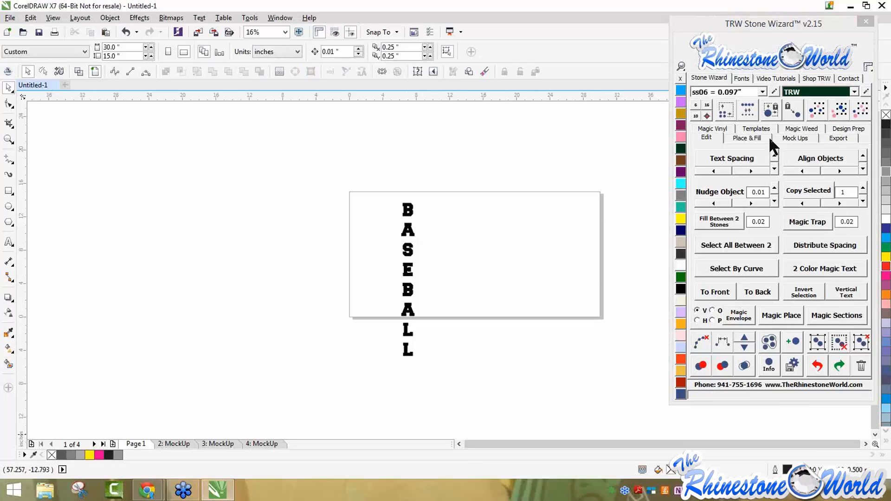
Bring up the mockup options and delete all the stacked BASEBALL letters from the page
{"action": "left_click", "coordinate": [785, 139]}
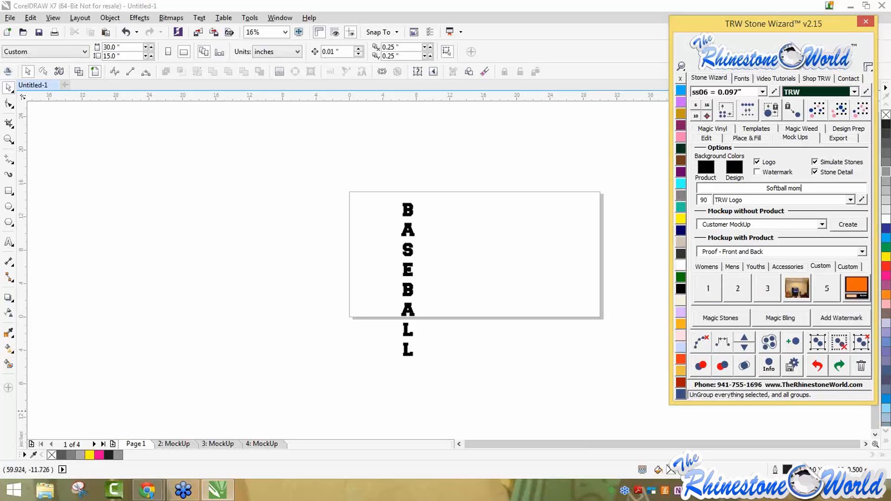
{"action": "left_click", "coordinate": [512, 204]}
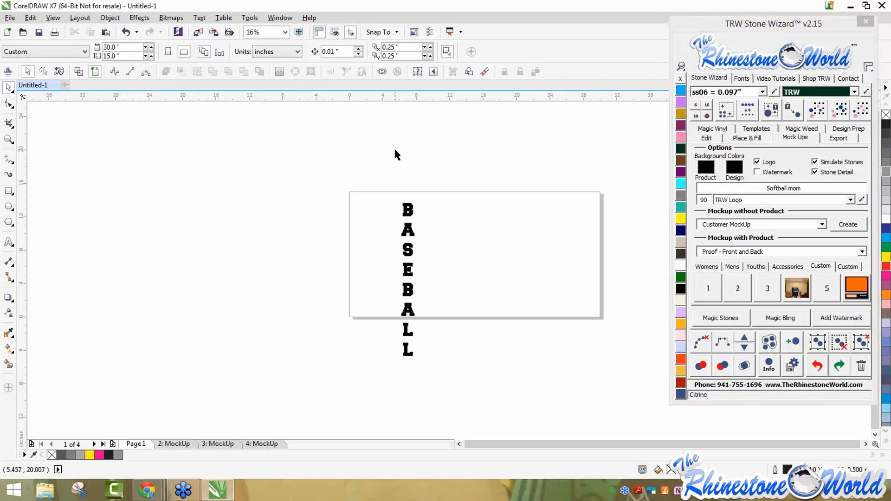
{"action": "left_click_drag", "start_coordinate": [387, 161], "coordinate": [447, 399]}
{"action": "key", "text": "Delete"}
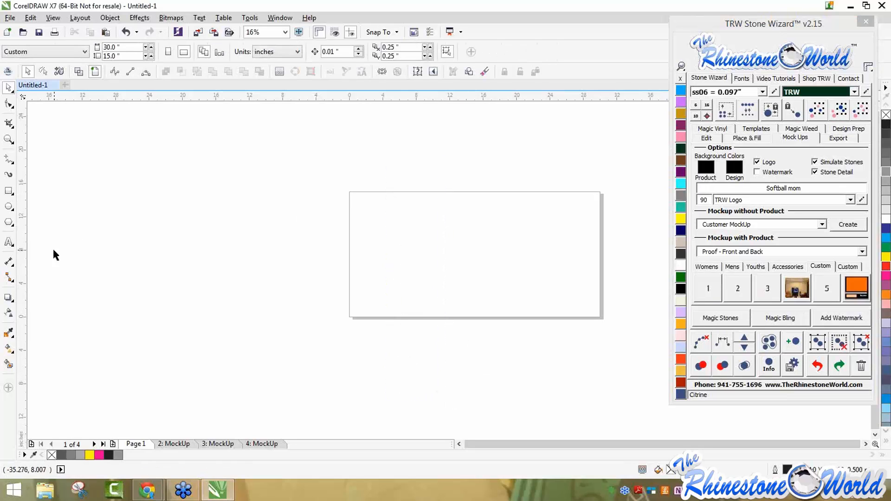
Add the artistic text "RAYS" in College-Black on the page and enlarge it to about 20.1 by 5.3 inches
{"action": "left_click", "coordinate": [9, 242]}
{"action": "left_click", "coordinate": [414, 249]}
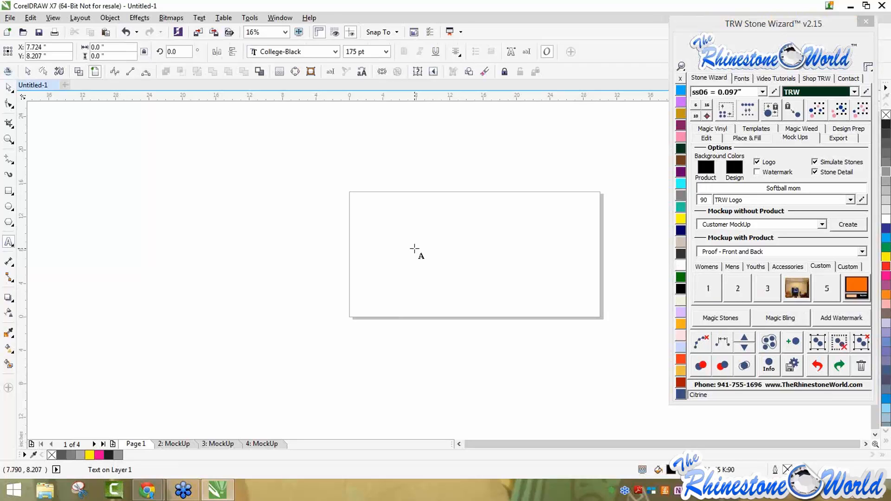
{"action": "type", "text": "RAYS"}
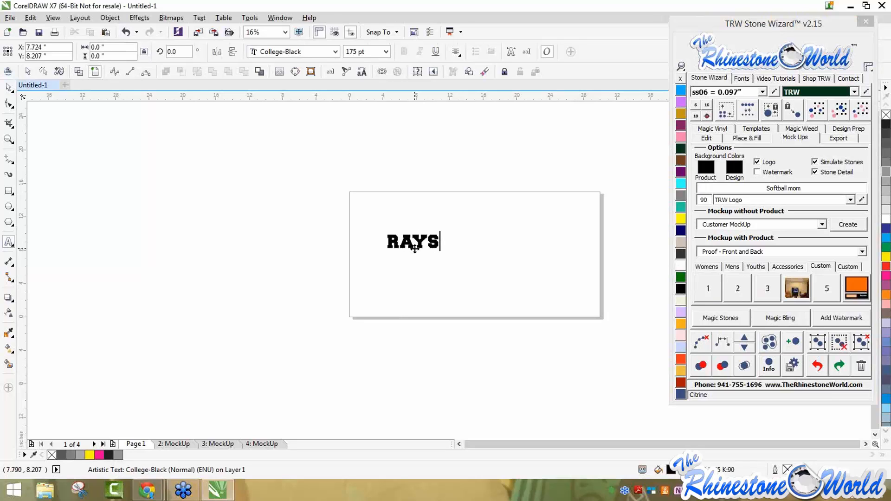
{"action": "key", "text": "ctrl+space"}
{"action": "left_click_drag", "start_coordinate": [441, 252], "coordinate": [562, 311]}
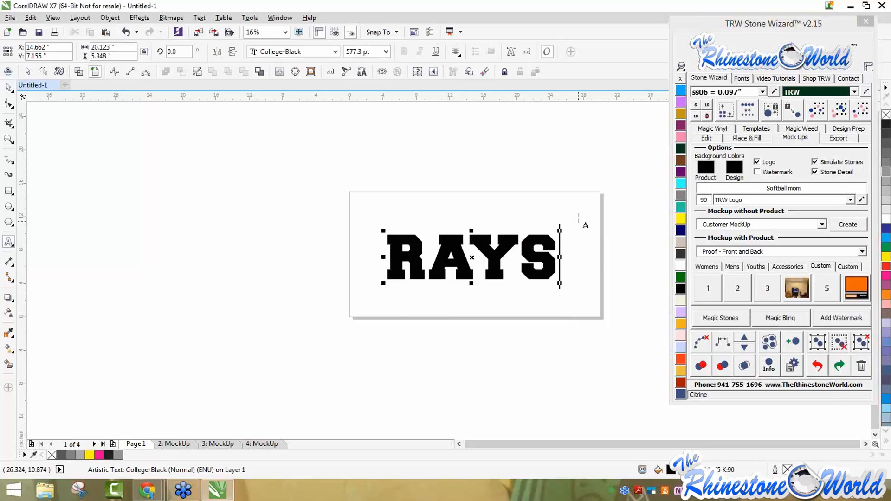
Search the Stone Wizard fonts for "trw ba" and apply TRW Baseball Laces HTV to the whole RAYS text
{"action": "left_click", "coordinate": [548, 232]}
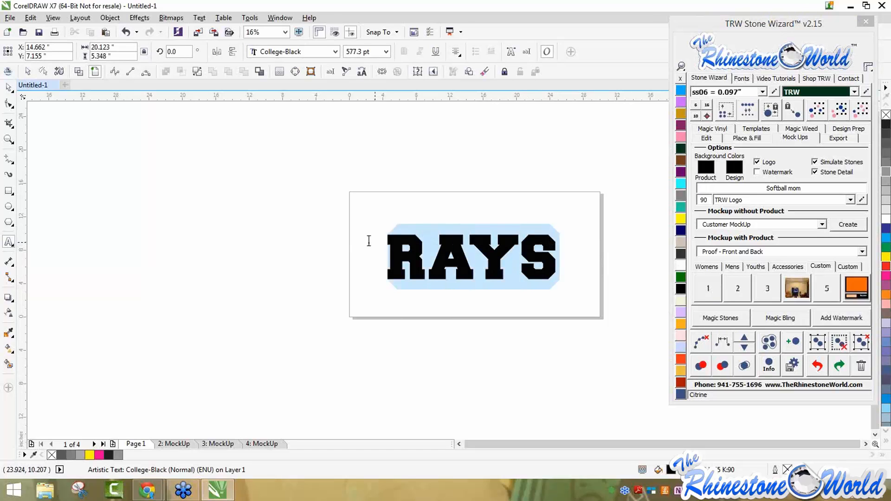
{"action": "left_click_drag", "start_coordinate": [538, 251], "coordinate": [367, 238]}
{"action": "left_click", "coordinate": [742, 78]}
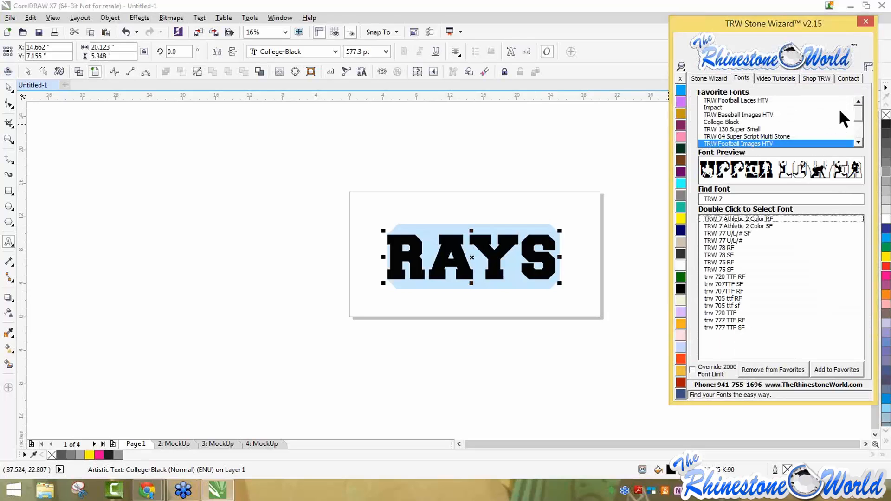
{"action": "left_click_drag", "start_coordinate": [859, 104], "coordinate": [862, 126]}
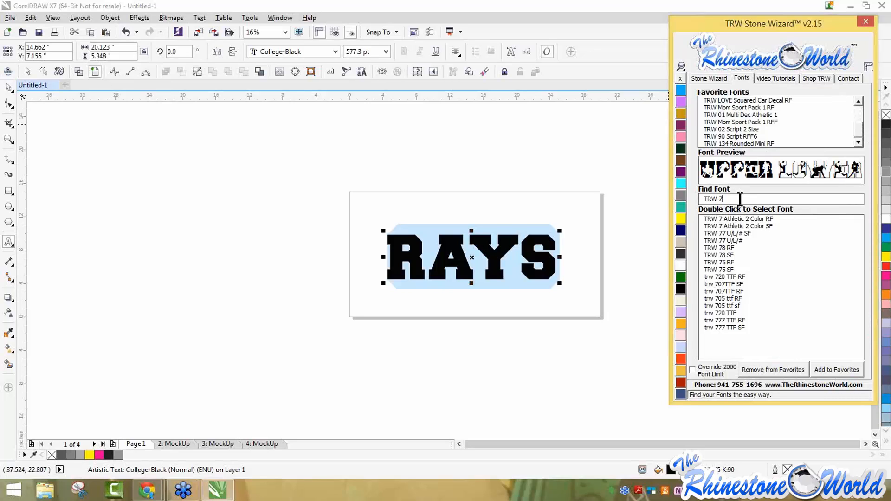
{"action": "left_click_drag", "start_coordinate": [737, 198], "coordinate": [666, 200]}
{"action": "type", "text": "trw "}
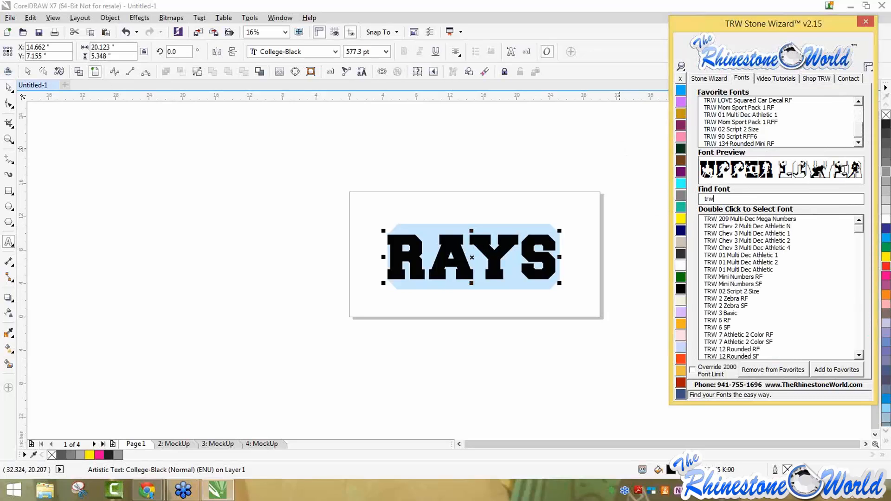
{"action": "type", "text": "ba"}
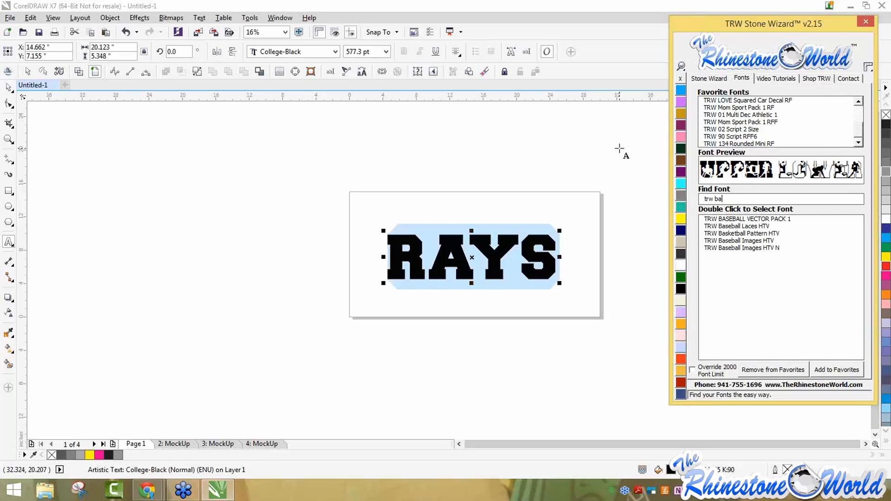
{"action": "double_click", "coordinate": [726, 226]}
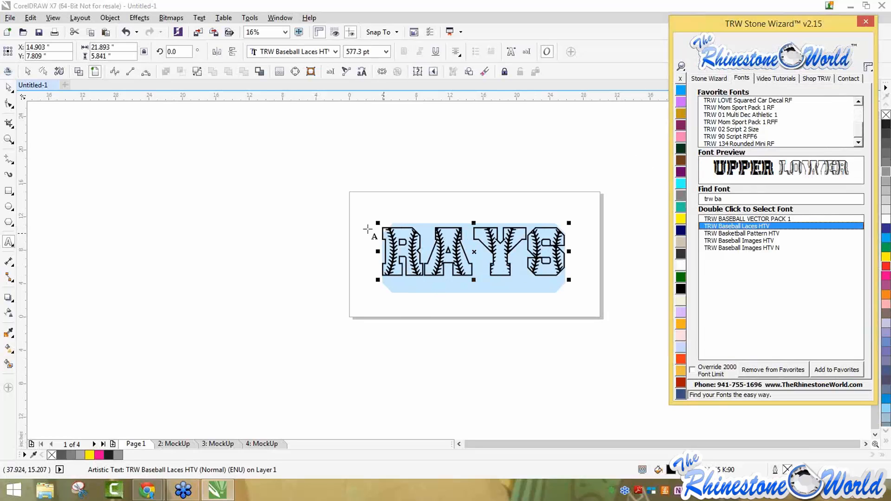
{"action": "left_click", "coordinate": [9, 88]}
{"action": "left_click", "coordinate": [189, 199]}
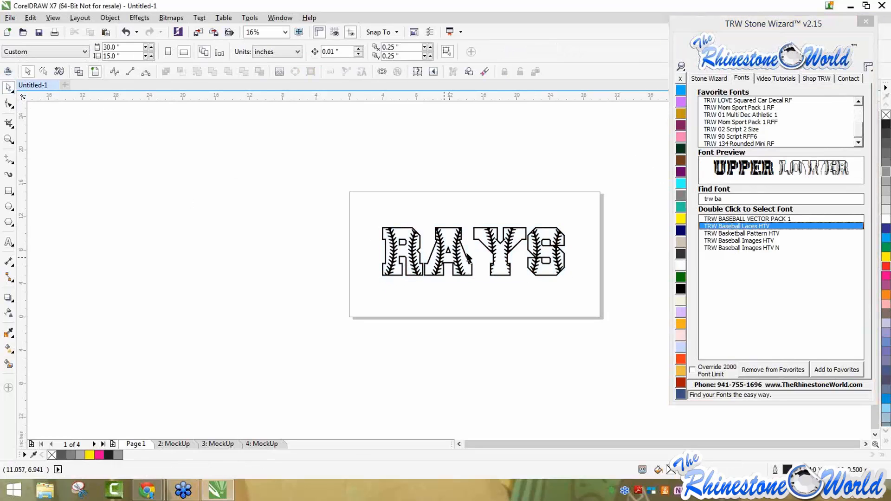
Inspect the laced RAYS lettering, move it about 2.5 inches to the right on the page, and reopen the mockup options
{"action": "scroll", "coordinate": [567, 232], "scroll_direction": "up", "scroll_amount": 3}
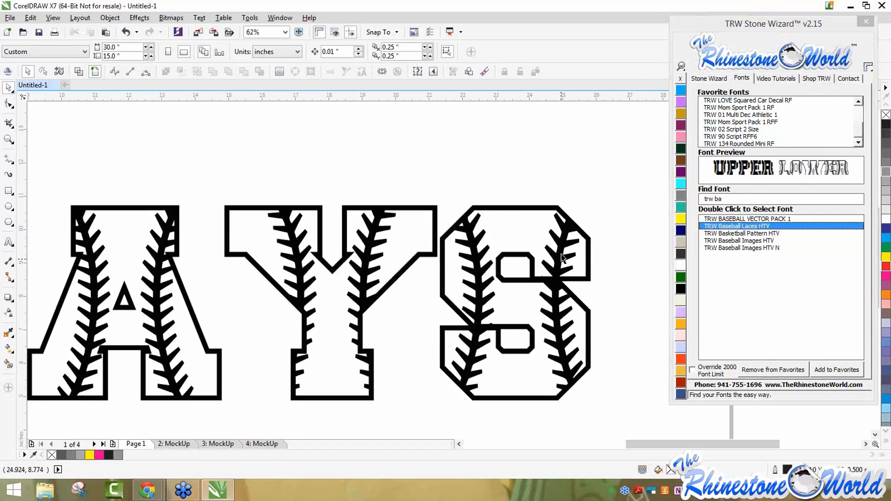
{"action": "scroll", "coordinate": [259, 149], "scroll_direction": "down", "scroll_amount": 2}
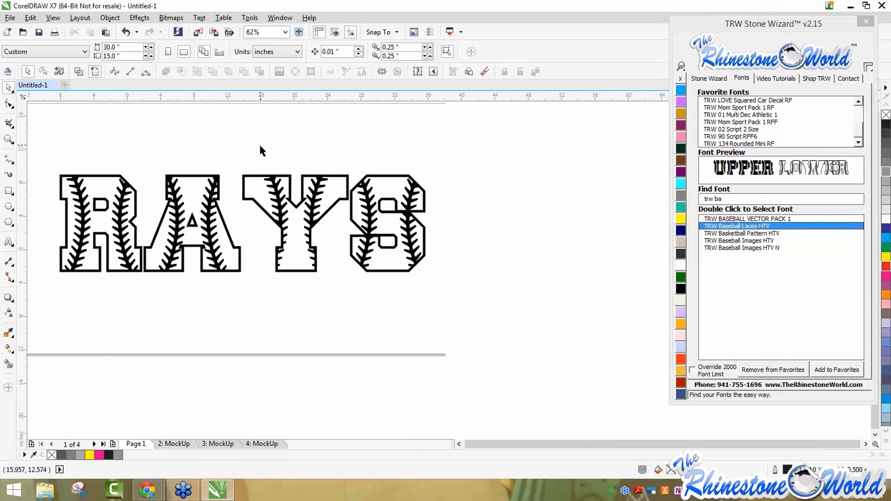
{"action": "scroll", "coordinate": [260, 149], "scroll_direction": "down", "scroll_amount": 2}
{"action": "left_click_drag", "start_coordinate": [339, 220], "coordinate": [339, 219]}
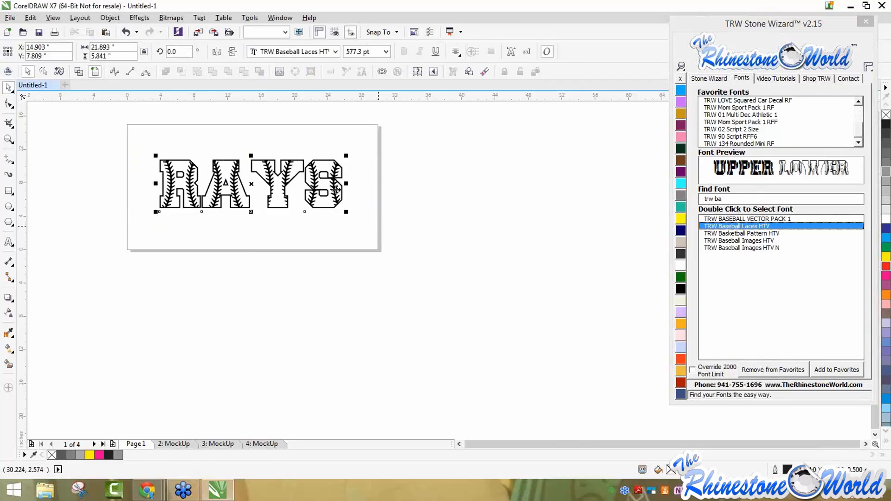
{"action": "left_click_drag", "start_coordinate": [287, 177], "coordinate": [309, 179]}
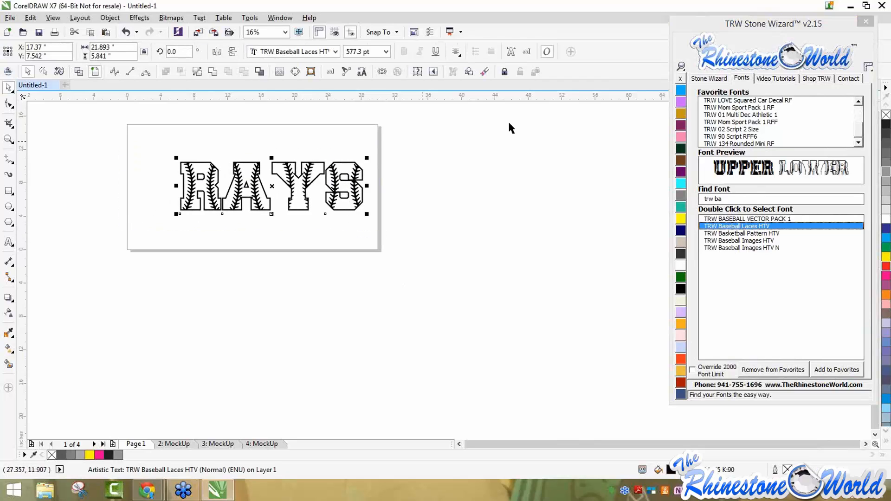
{"action": "left_click", "coordinate": [720, 79]}
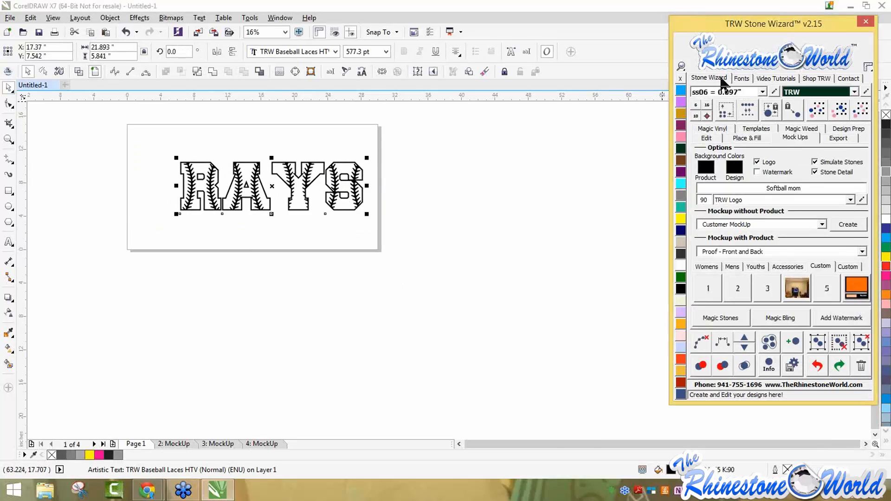
Apply 2 Color Magic Text to the laced RAYS lettering and check the orange fill behind the laces
{"action": "left_click", "coordinate": [707, 138]}
{"action": "left_click", "coordinate": [796, 268]}
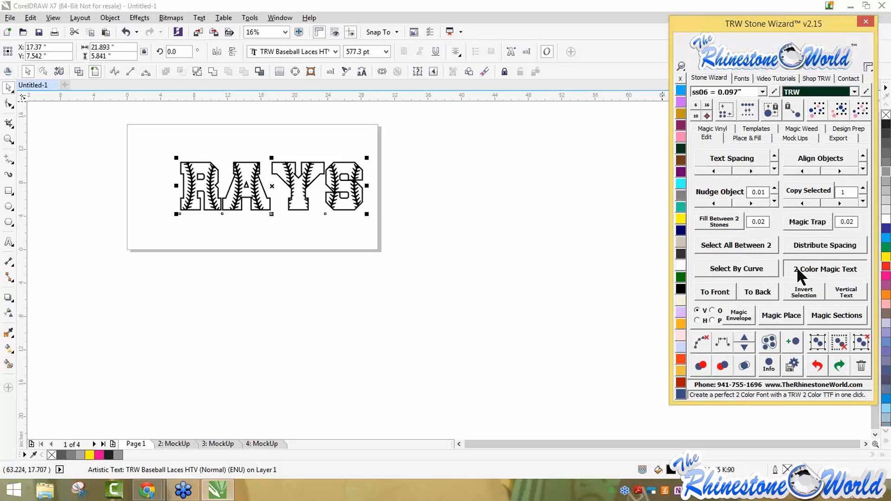
{"action": "left_click", "coordinate": [520, 255]}
{"action": "scroll", "coordinate": [215, 175], "scroll_direction": "up", "scroll_amount": 2}
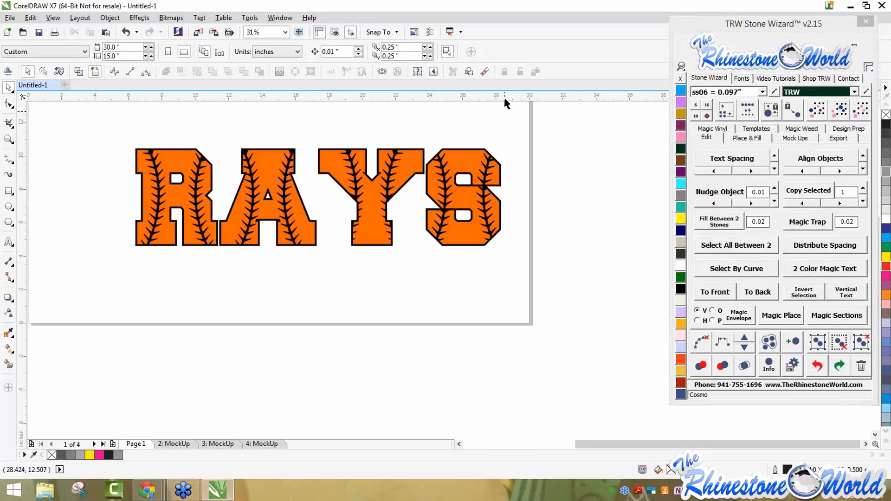
{"action": "scroll", "coordinate": [180, 159], "scroll_direction": "up", "scroll_amount": 5}
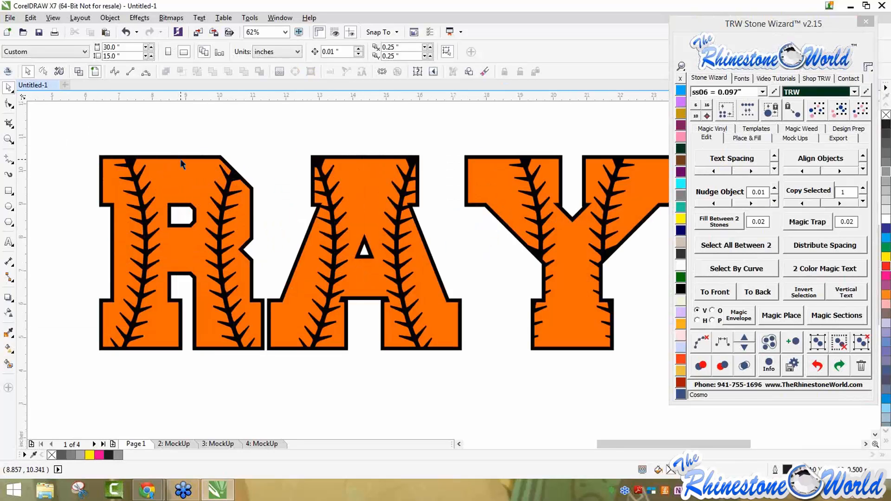
Create a boundary curve around the RAYS text and inspect how it follows the outer edges of the R and A
{"action": "left_click", "coordinate": [223, 160]}
{"action": "scroll", "coordinate": [223, 156], "scroll_direction": "down", "scroll_amount": 2}
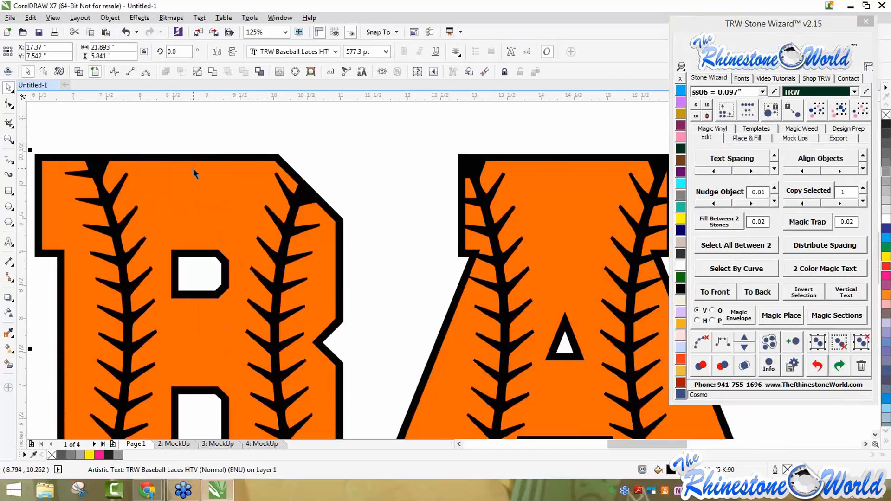
{"action": "scroll", "coordinate": [195, 168], "scroll_direction": "down", "scroll_amount": 2}
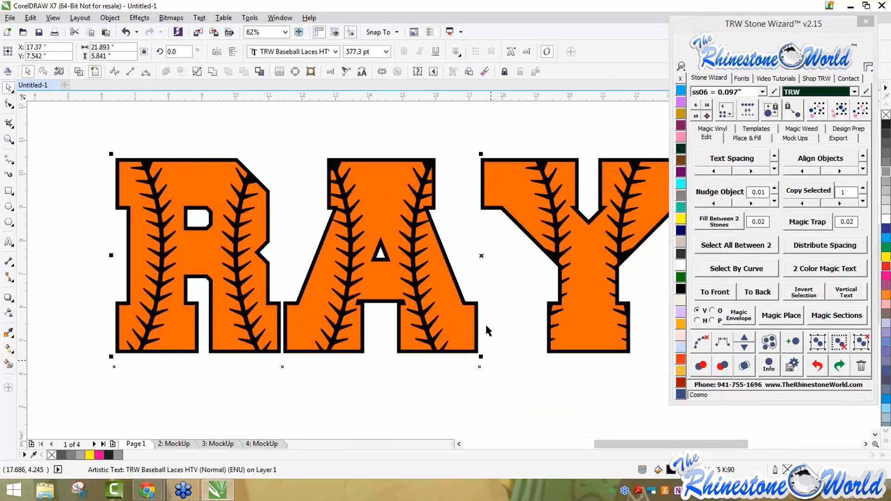
{"action": "scroll", "coordinate": [473, 161], "scroll_direction": "down", "scroll_amount": 2}
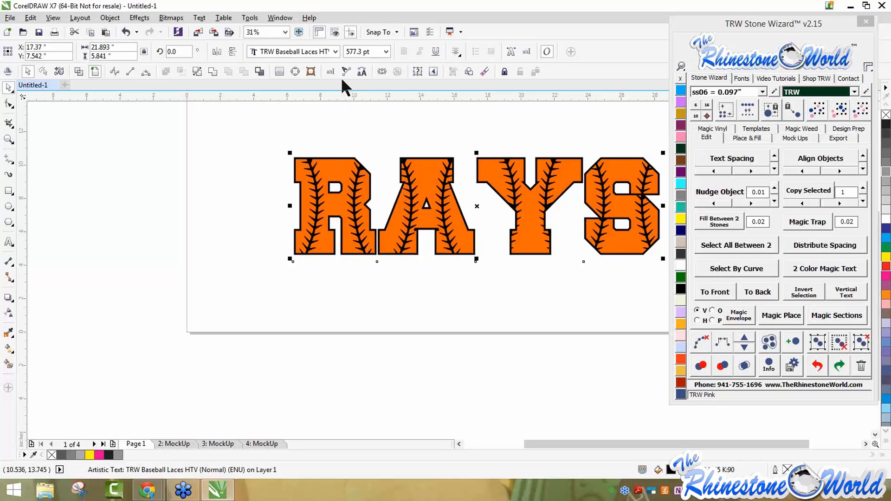
{"action": "left_click", "coordinate": [259, 71]}
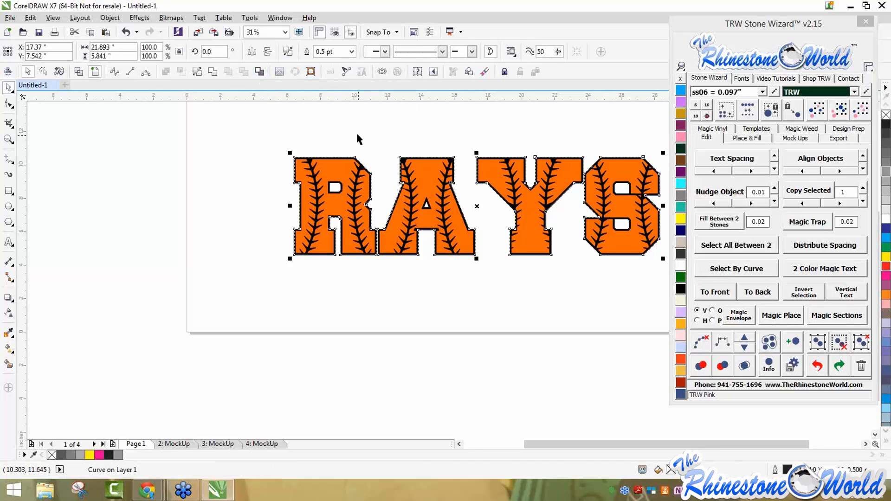
{"action": "scroll", "coordinate": [371, 153], "scroll_direction": "up", "scroll_amount": 3}
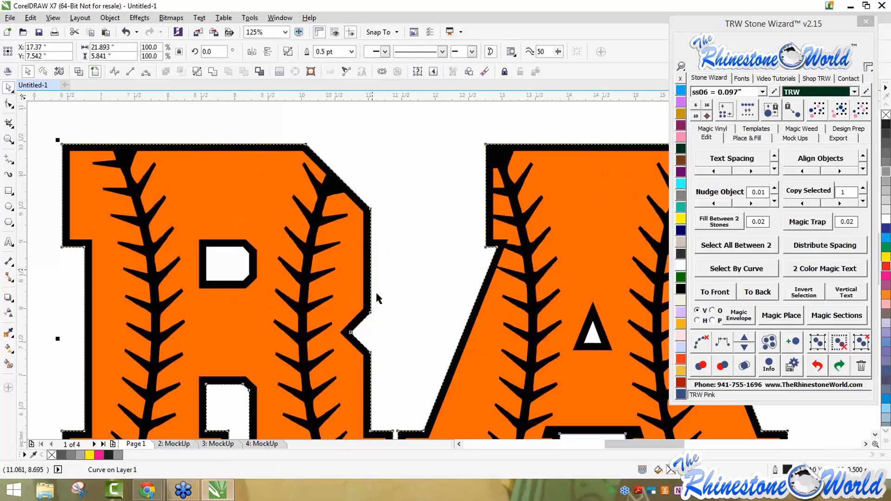
{"action": "scroll", "coordinate": [370, 312], "scroll_direction": "up", "scroll_amount": 4}
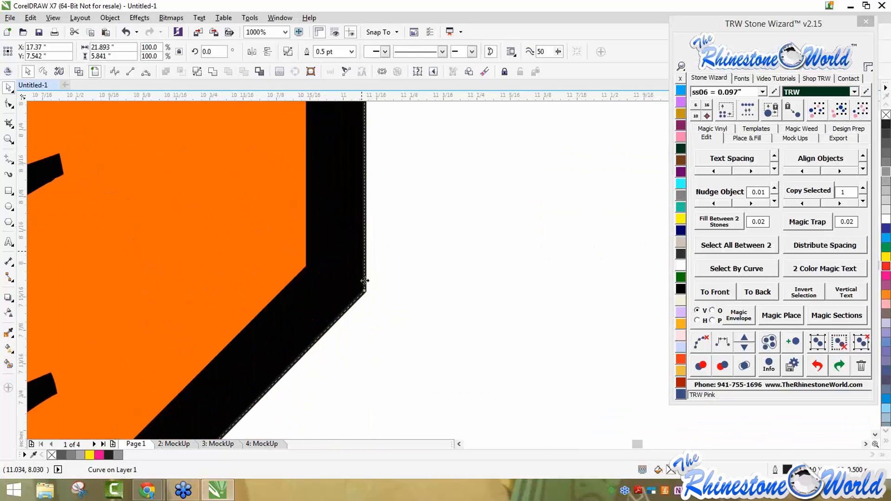
{"action": "scroll", "coordinate": [360, 285], "scroll_direction": "down", "scroll_amount": 2}
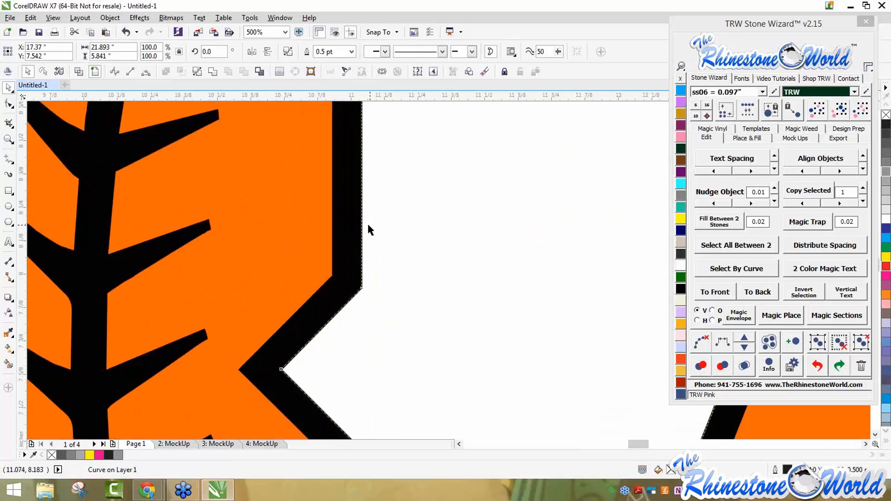
{"action": "scroll", "coordinate": [361, 244], "scroll_direction": "down", "scroll_amount": 2}
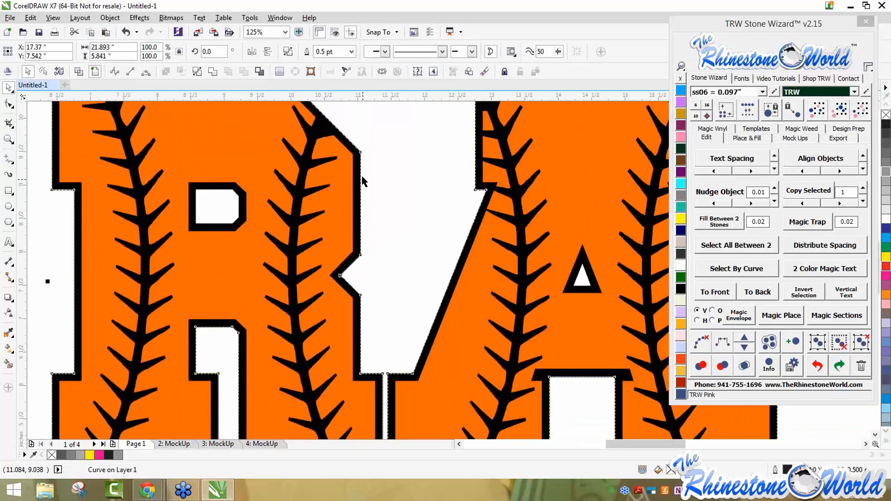
{"action": "scroll", "coordinate": [364, 175], "scroll_direction": "down", "scroll_amount": 2}
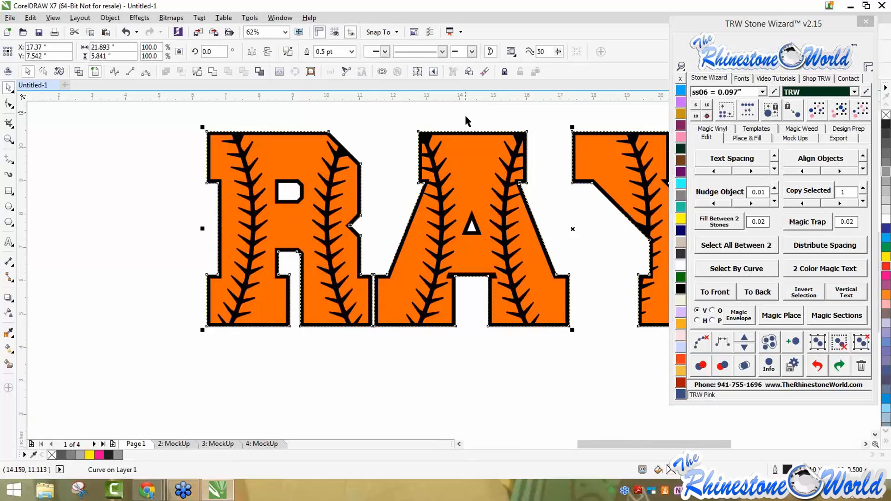
{"action": "scroll", "coordinate": [386, 153], "scroll_direction": "down", "scroll_amount": 2}
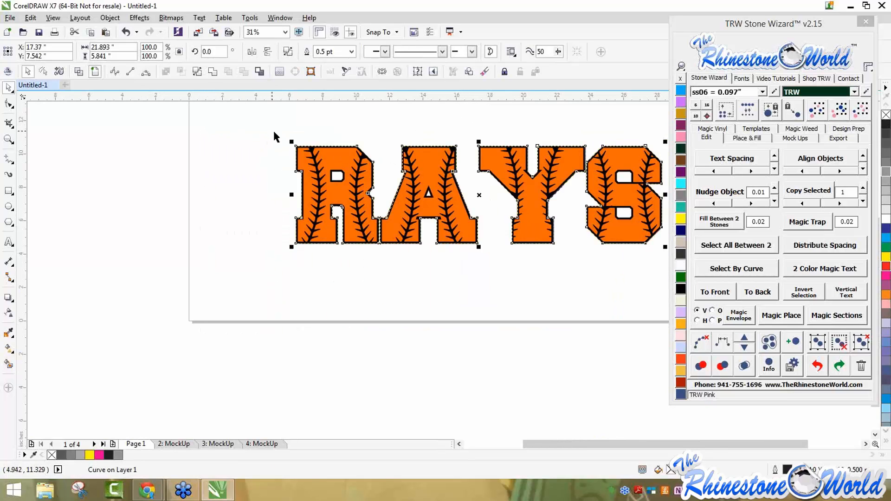
Undo the boundary curve around the RAYS lettering
{"action": "left_click", "coordinate": [268, 186]}
{"action": "key", "text": "ctrl+z"}
{"action": "left_click", "coordinate": [265, 189]}
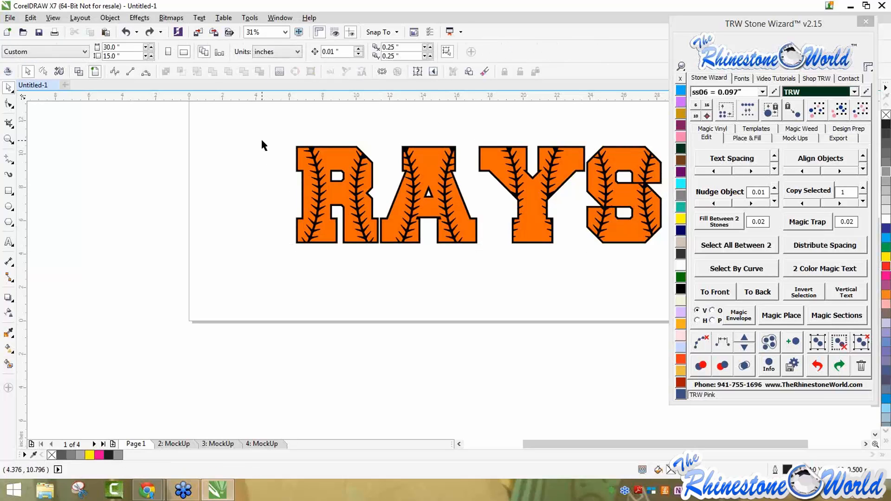
Scale both RAYS text layers together to about 10.1 by 2.7 inches and move them about 12.4 inches to the left
{"action": "key", "text": "ctrl+a"}
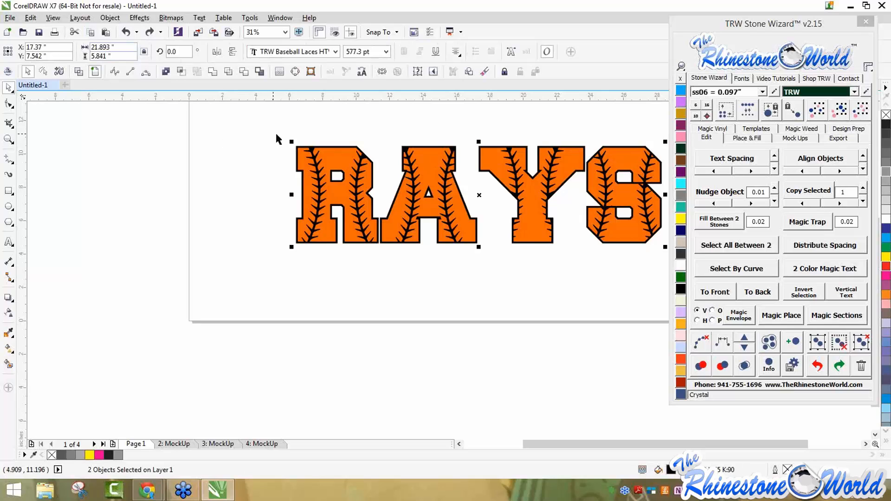
{"action": "left_click_drag", "start_coordinate": [292, 141], "coordinate": [488, 194]}
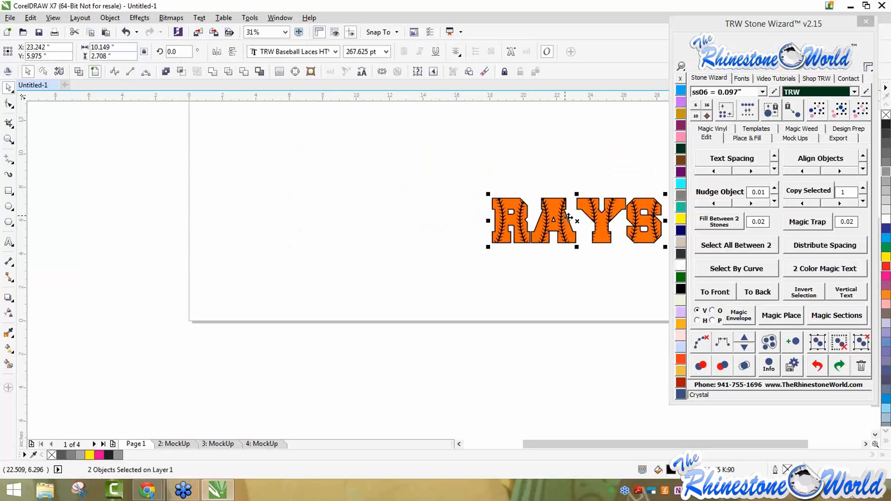
{"action": "left_click_drag", "start_coordinate": [570, 219], "coordinate": [370, 217]}
{"action": "left_click", "coordinate": [293, 279]}
Create a boundary curve around the reduced RAYS lettering
{"action": "scroll", "coordinate": [298, 194], "scroll_direction": "up", "scroll_amount": 3}
{"action": "left_click", "coordinate": [372, 186]}
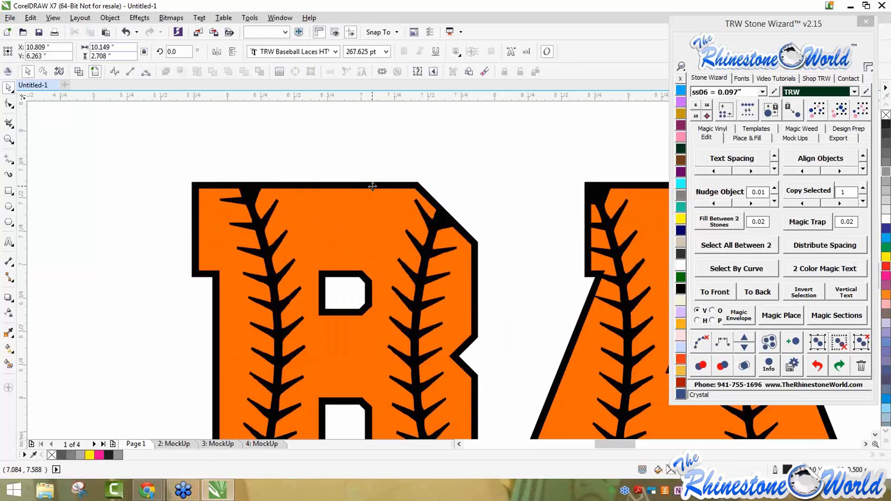
{"action": "left_click", "coordinate": [261, 72]}
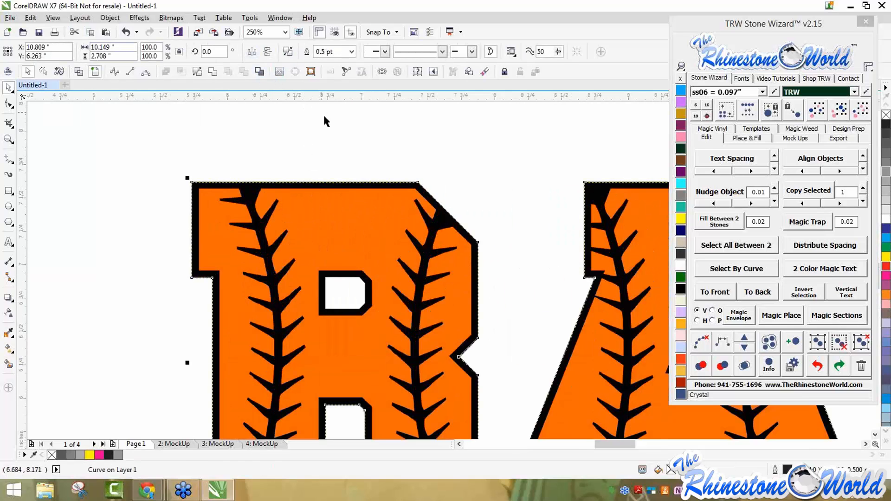
{"action": "scroll", "coordinate": [324, 119], "scroll_direction": "down", "scroll_amount": 2}
Add one outside island of stones around the RAYS boundary with a contour spacing of 0.07
{"action": "left_click", "coordinate": [762, 138]}
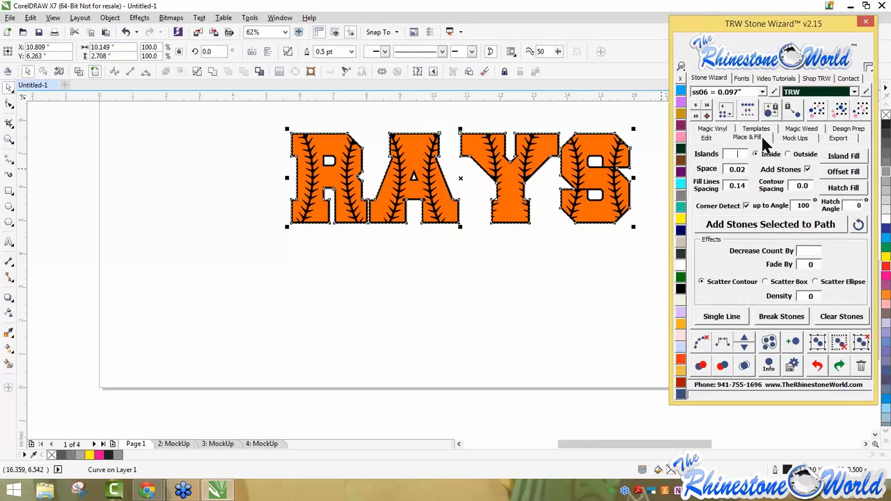
{"action": "left_click", "coordinate": [799, 156]}
{"action": "left_click", "coordinate": [737, 153]}
{"action": "type", "text": "1"}
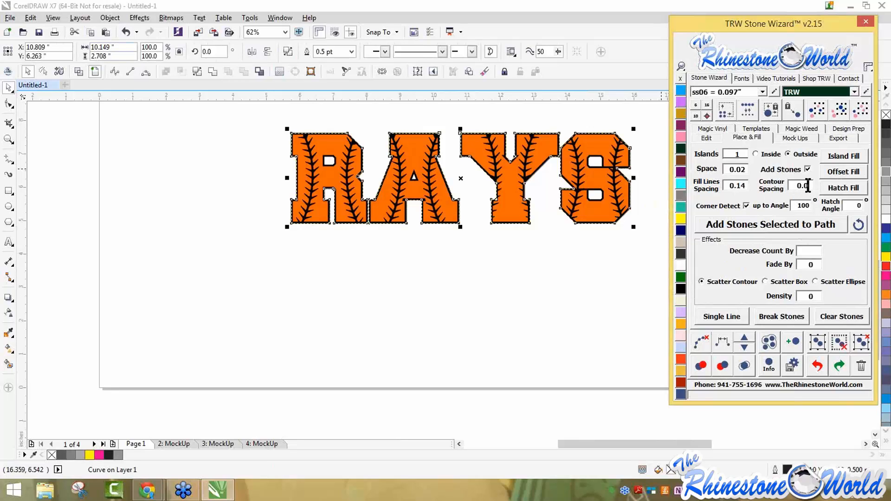
{"action": "type", "text": "7"}
{"action": "left_click", "coordinate": [841, 160]}
{"action": "left_click", "coordinate": [558, 274]}
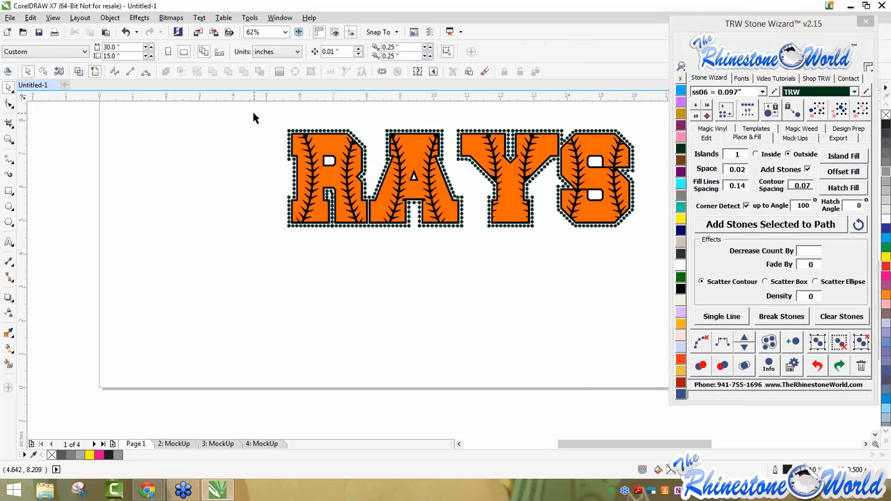
Break the stones around the whole RAYS design from their path
{"action": "left_click_drag", "start_coordinate": [253, 114], "coordinate": [649, 241]}
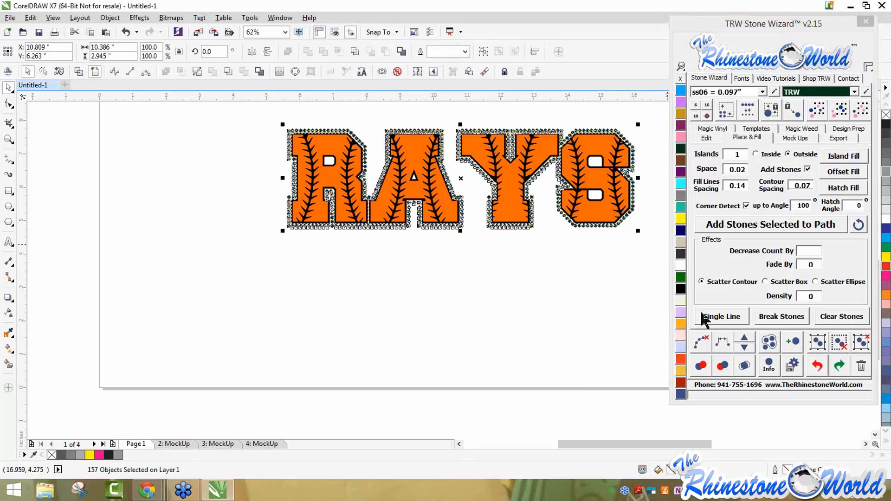
{"action": "left_click", "coordinate": [700, 342]}
{"action": "left_click", "coordinate": [542, 275]}
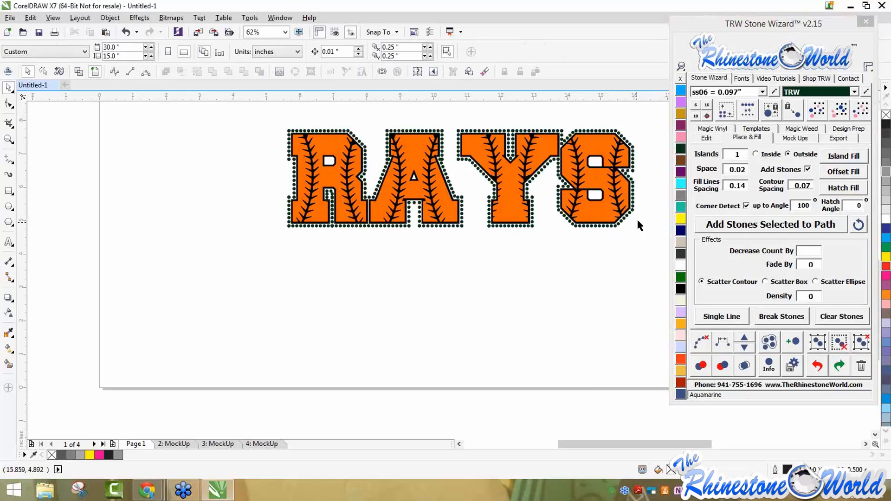
Examine the stones around the upper corners of the A for overlaps
{"action": "scroll", "coordinate": [372, 309], "scroll_direction": "down", "scroll_amount": 1}
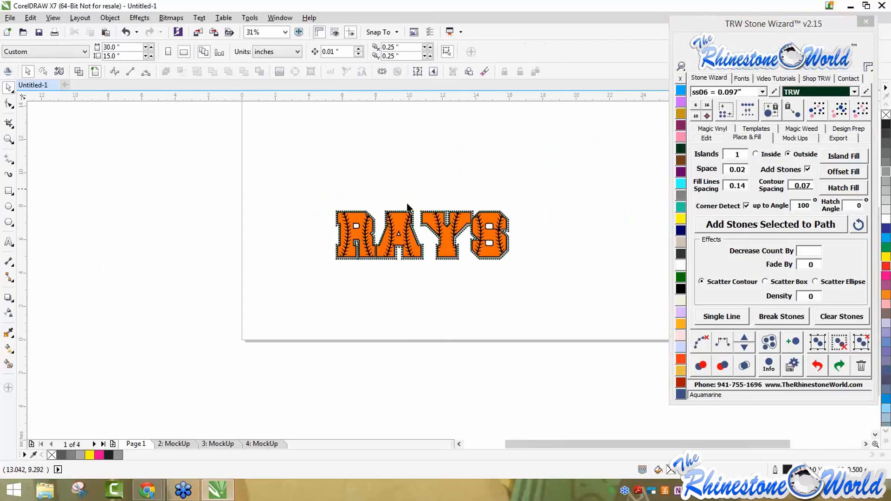
{"action": "scroll", "coordinate": [403, 202], "scroll_direction": "up", "scroll_amount": 2}
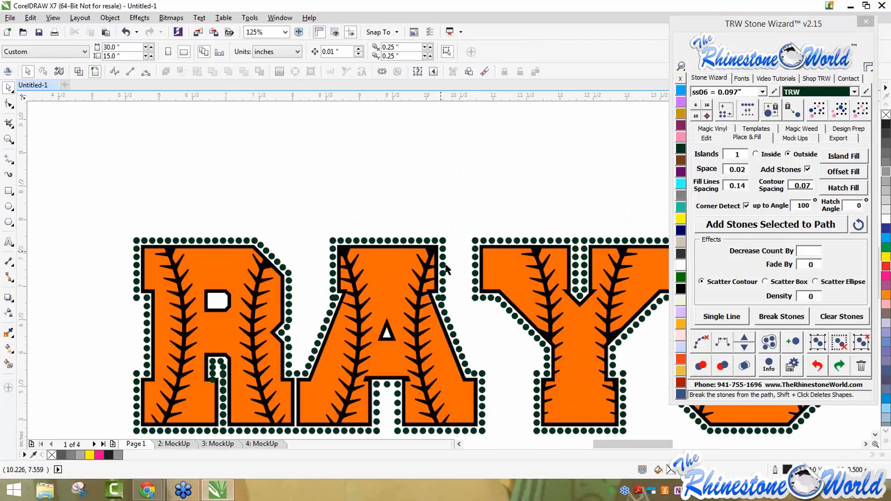
{"action": "left_click", "coordinate": [444, 297]}
{"action": "scroll", "coordinate": [444, 297], "scroll_direction": "up", "scroll_amount": 2}
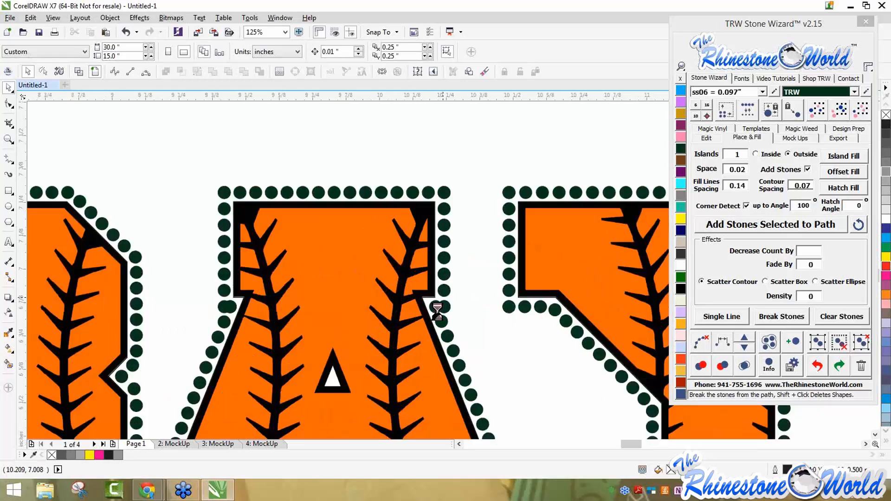
{"action": "scroll", "coordinate": [450, 315], "scroll_direction": "down", "scroll_amount": 1}
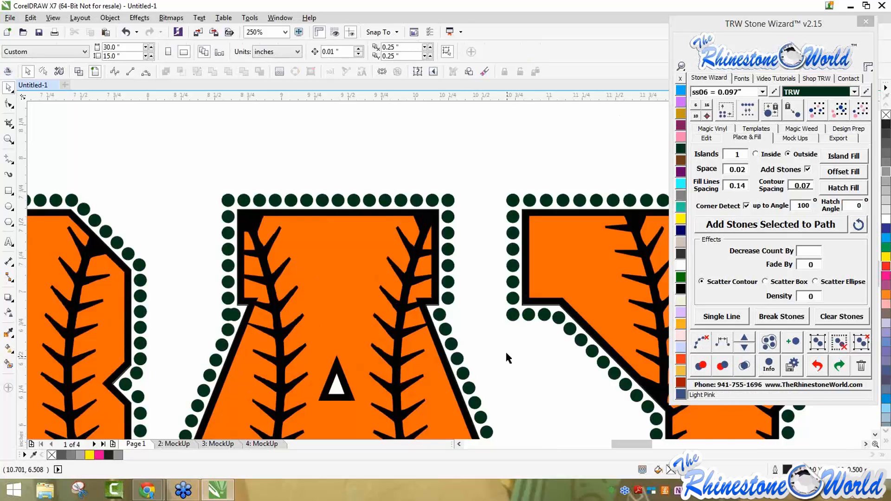
Examine the stone outline across the whole RAYS design, including the spaces inside and between the letters
{"action": "scroll", "coordinate": [511, 335], "scroll_direction": "down", "scroll_amount": 1}
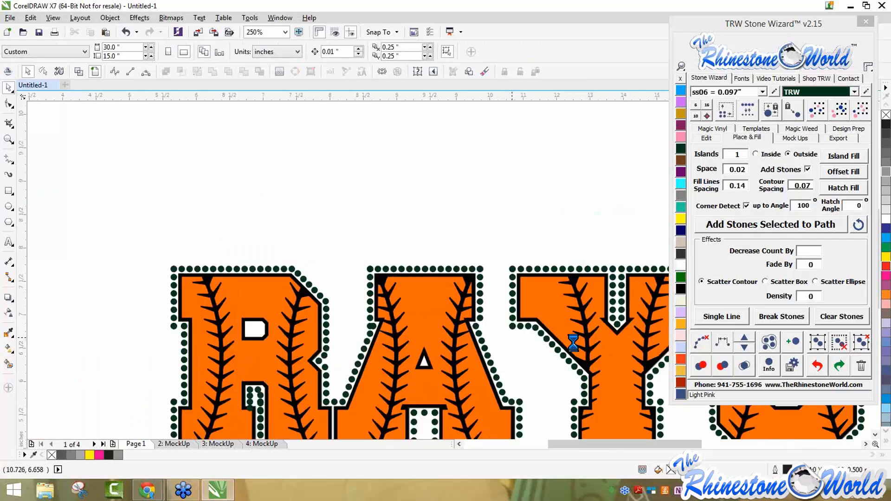
{"action": "scroll", "coordinate": [512, 335], "scroll_direction": "down", "scroll_amount": 1}
{"action": "scroll", "coordinate": [385, 252], "scroll_direction": "down", "scroll_amount": 1}
{"action": "scroll", "coordinate": [455, 301], "scroll_direction": "up", "scroll_amount": 2}
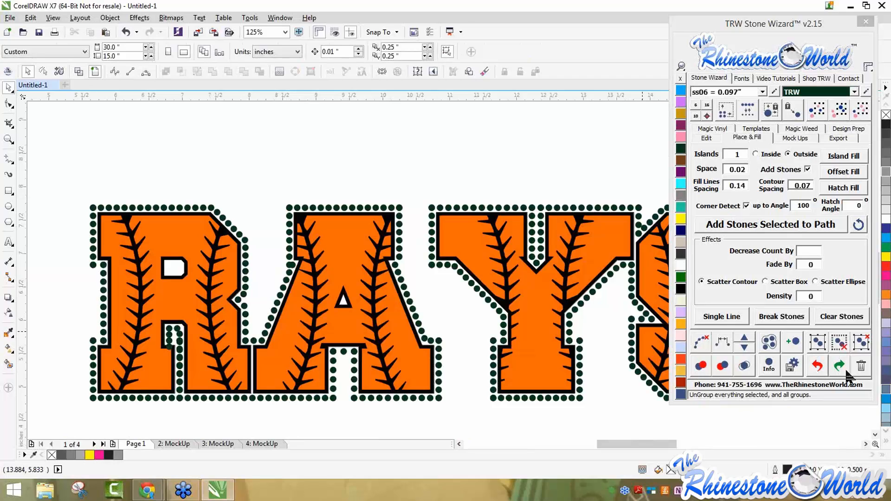
{"action": "scroll", "coordinate": [421, 169], "scroll_direction": "down", "scroll_amount": 1}
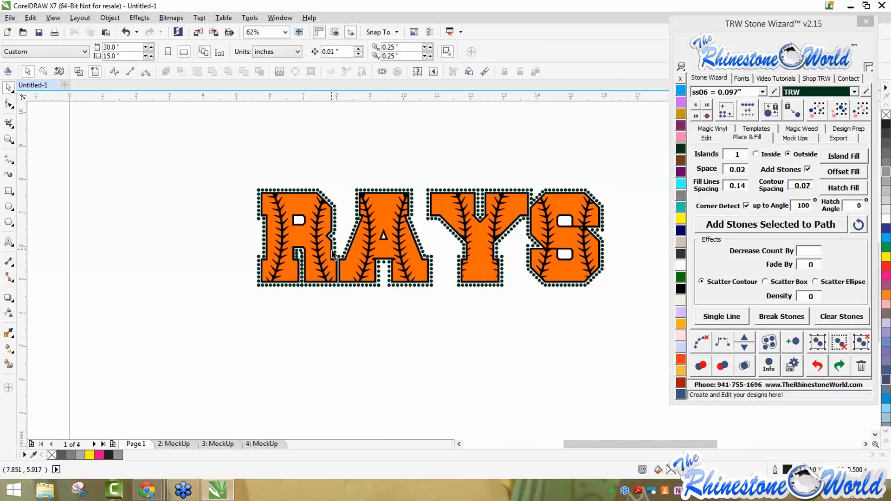
{"action": "scroll", "coordinate": [334, 254], "scroll_direction": "up", "scroll_amount": 1}
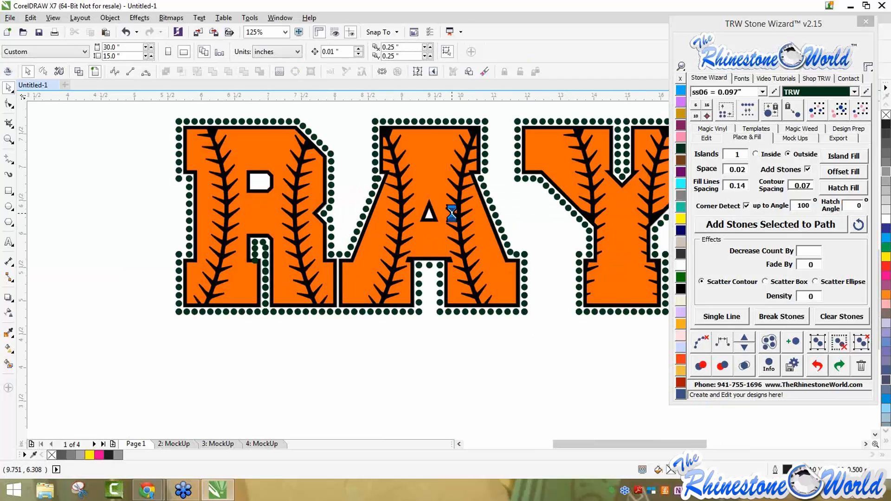
{"action": "scroll", "coordinate": [453, 207], "scroll_direction": "down", "scroll_amount": 1}
{"action": "scroll", "coordinate": [558, 219], "scroll_direction": "up", "scroll_amount": 1}
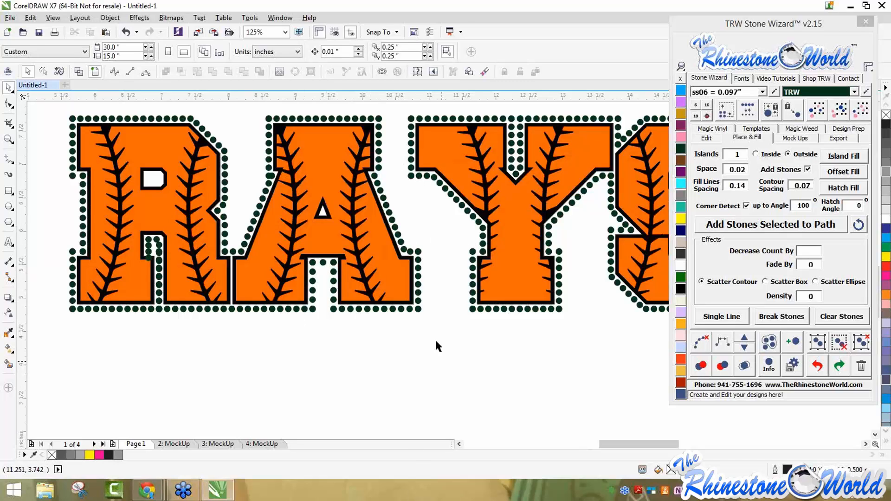
{"action": "scroll", "coordinate": [405, 292], "scroll_direction": "down", "scroll_amount": 2}
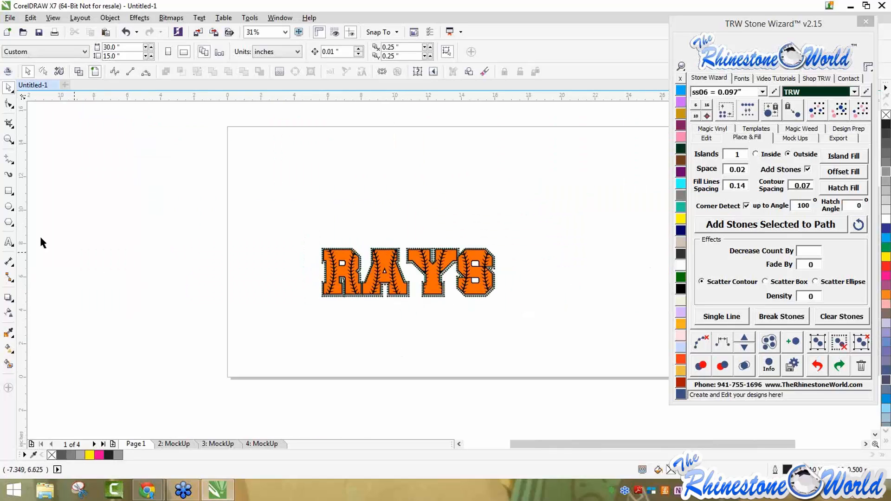
Add the artistic text "RAYS" in College-Black at 175 pt below the stone-outlined design and bring up the Stone Wizard fonts
{"action": "left_click", "coordinate": [8, 242]}
{"action": "left_click", "coordinate": [385, 344]}
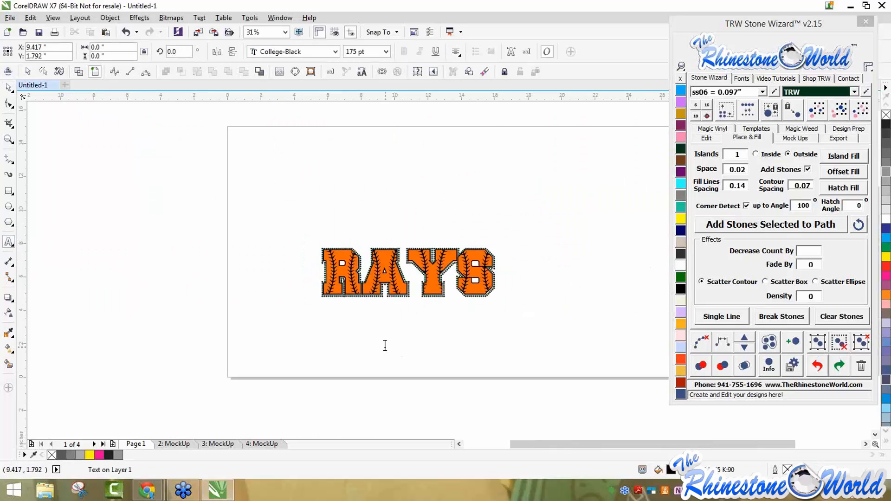
{"action": "type", "text": "RAYS"}
{"action": "left_click", "coordinate": [745, 80]}
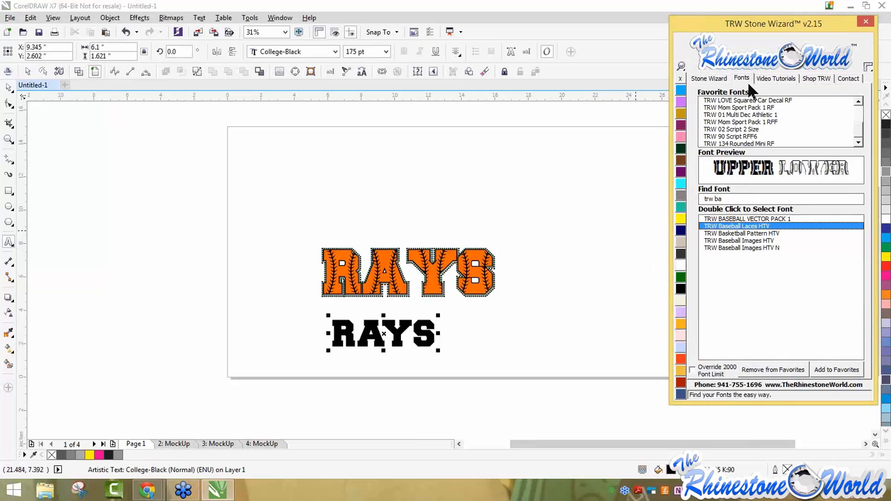
Apply the TRW Baseball Laces HTV font to the lower RAYS text and enlarge it to about 13.7 inches wide
{"action": "double_click", "coordinate": [745, 226]}
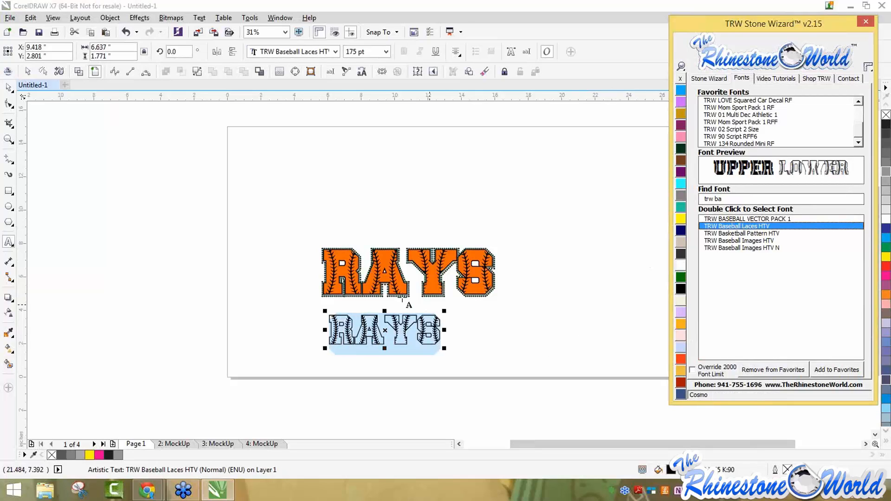
{"action": "left_click", "coordinate": [8, 87]}
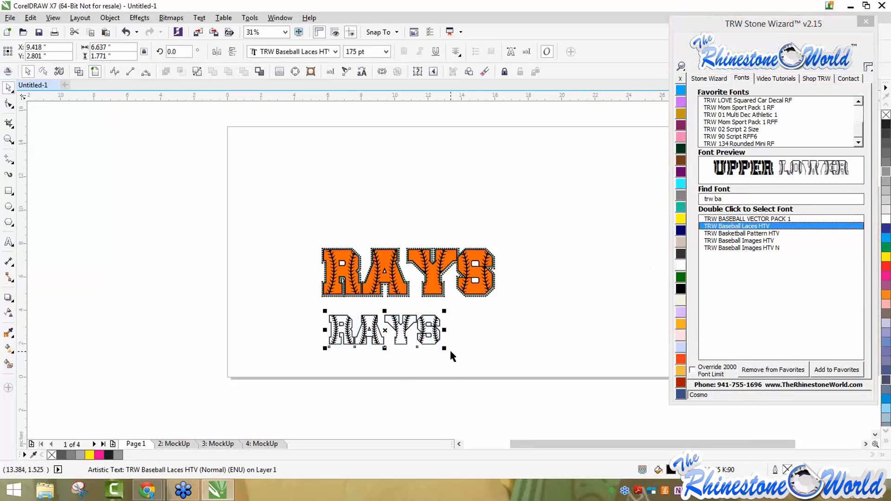
{"action": "left_click_drag", "start_coordinate": [444, 349], "coordinate": [562, 381]}
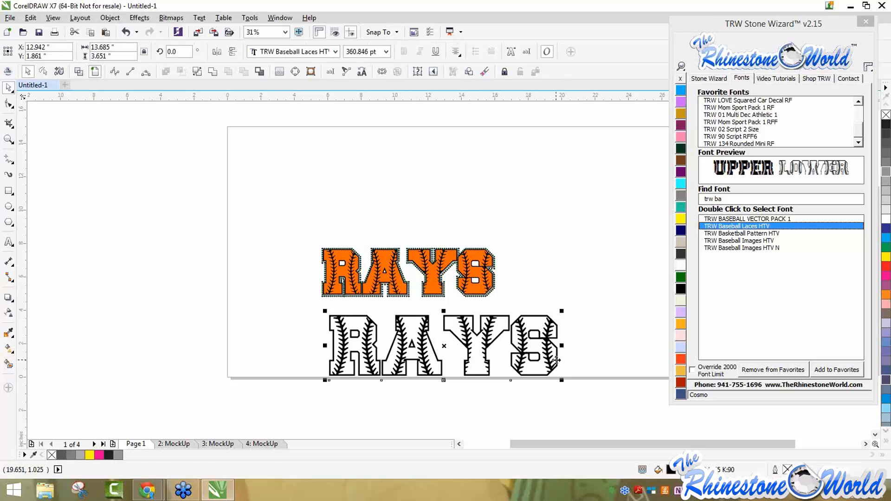
{"action": "key", "text": "F8"}
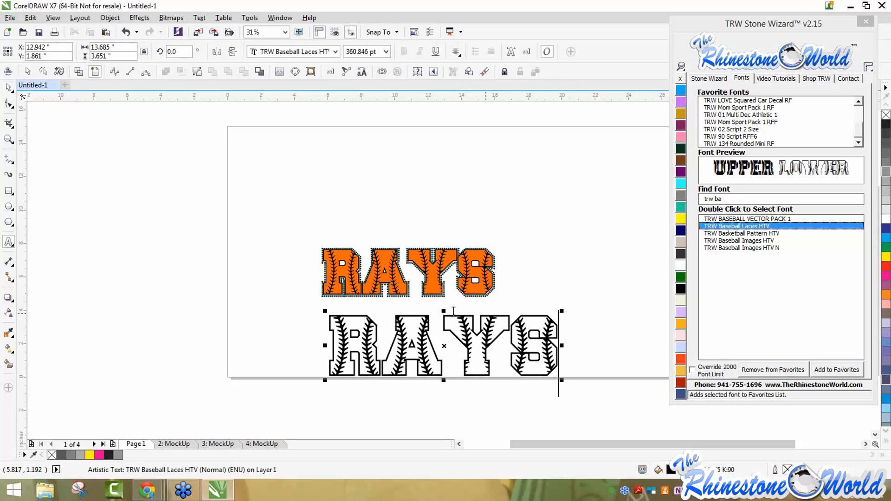
{"action": "left_click", "coordinate": [9, 87]}
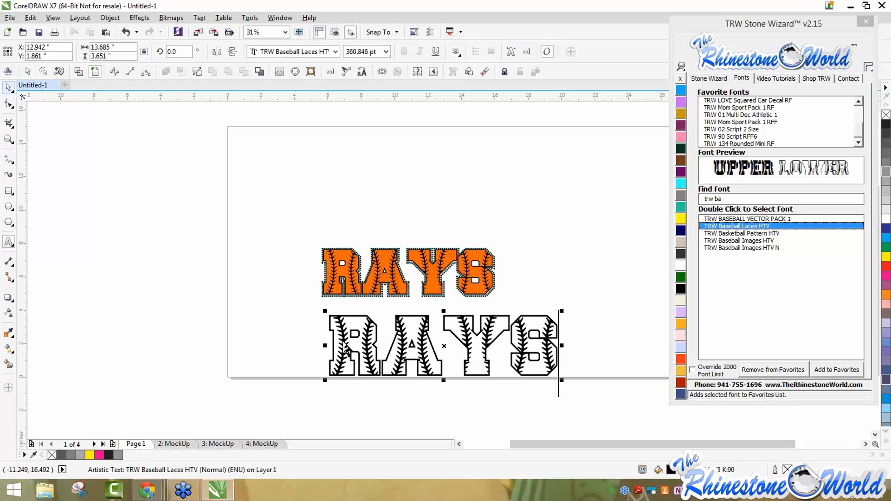
Adjust the letter spacing of the lower RAYS text with Text Spacing, shifting the A by 11% and the R by 10%
{"action": "left_click", "coordinate": [707, 78]}
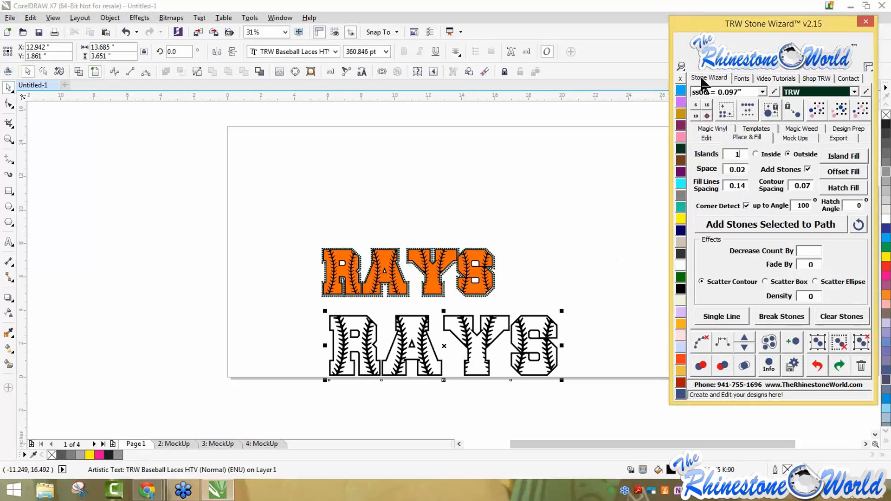
{"action": "left_click", "coordinate": [706, 136]}
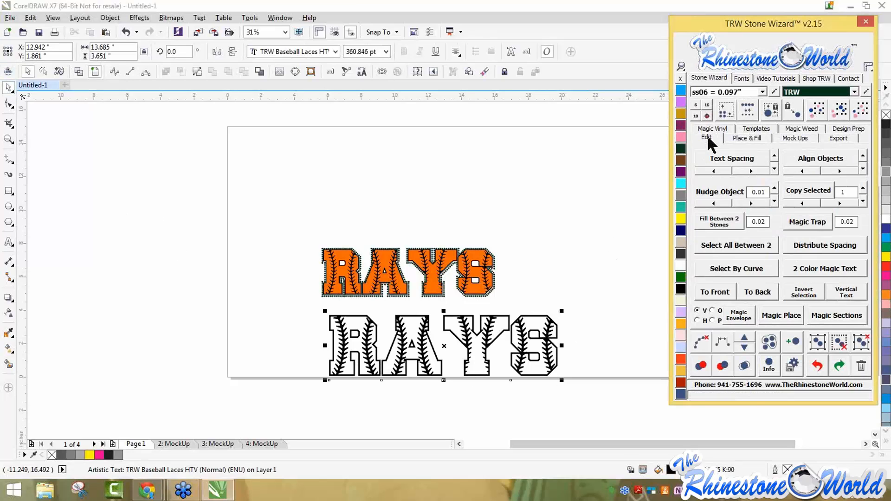
{"action": "left_click", "coordinate": [731, 160]}
{"action": "left_click_drag", "start_coordinate": [558, 381], "coordinate": [580, 382]}
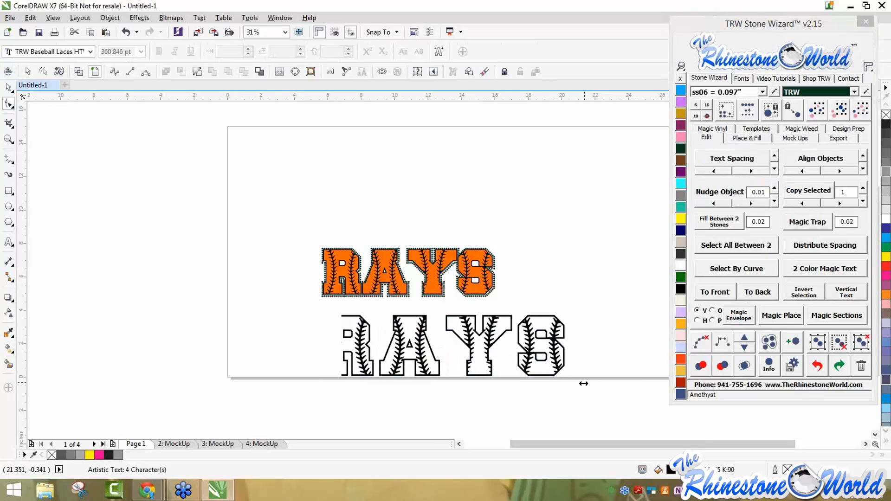
{"action": "left_click", "coordinate": [380, 381]}
{"action": "left_click_drag", "start_coordinate": [379, 380], "coordinate": [389, 380]}
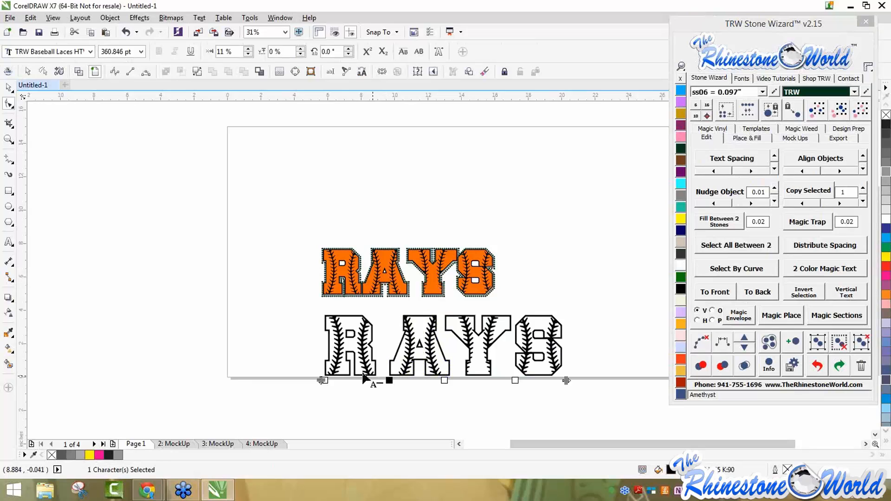
{"action": "left_click_drag", "start_coordinate": [322, 380], "coordinate": [333, 378]}
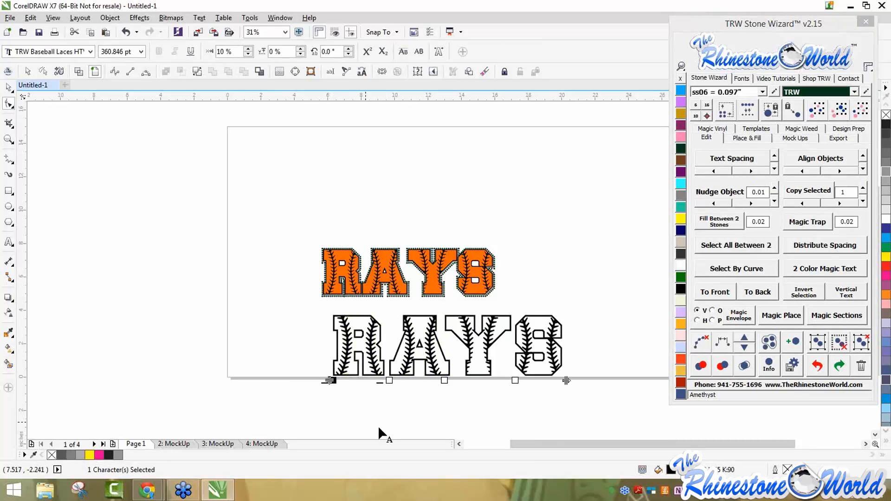
{"action": "left_click", "coordinate": [289, 327]}
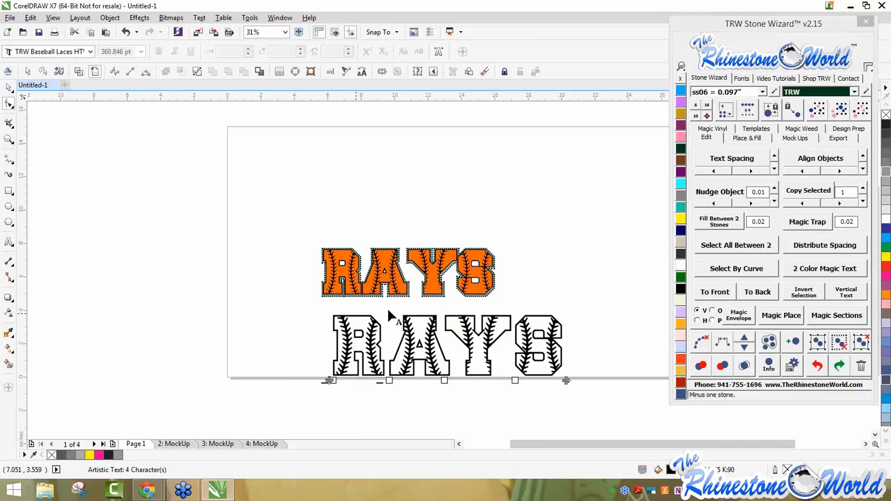
Turn the lower RAYS text into a two-color design with 2 Color Magic Text and check its stacked text objects
{"action": "left_click", "coordinate": [834, 266]}
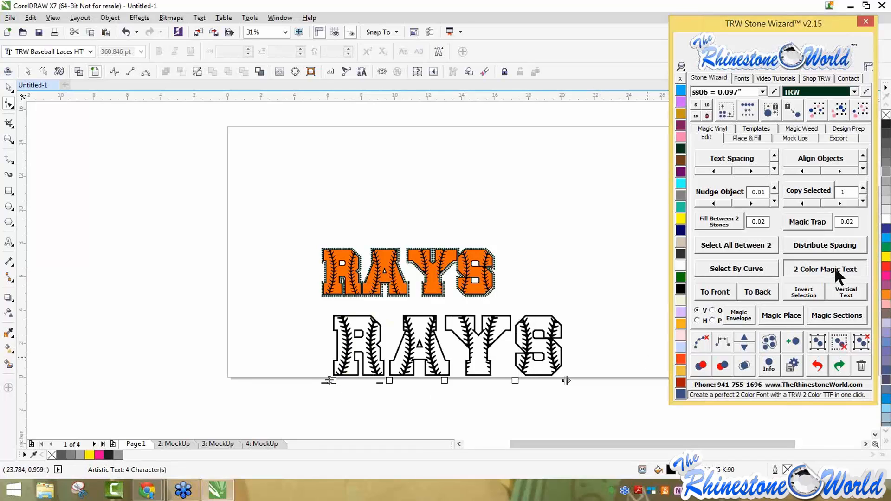
{"action": "left_click", "coordinate": [521, 392]}
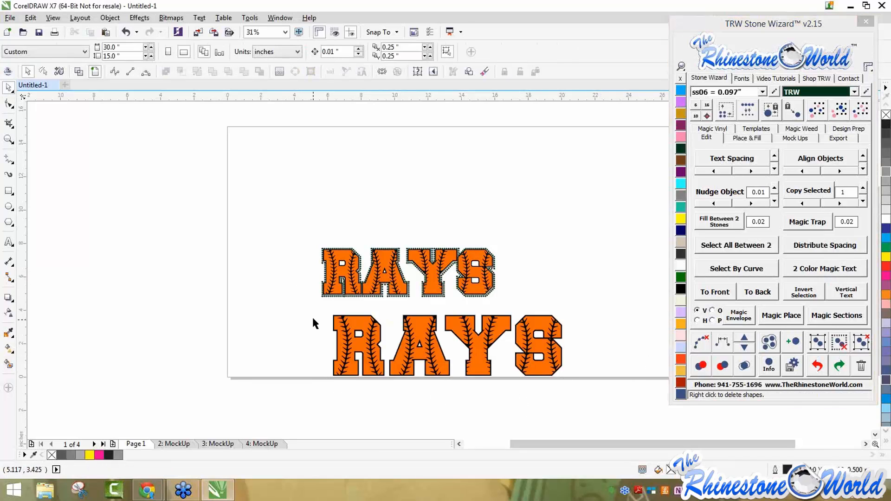
{"action": "left_click_drag", "start_coordinate": [311, 309], "coordinate": [567, 383]}
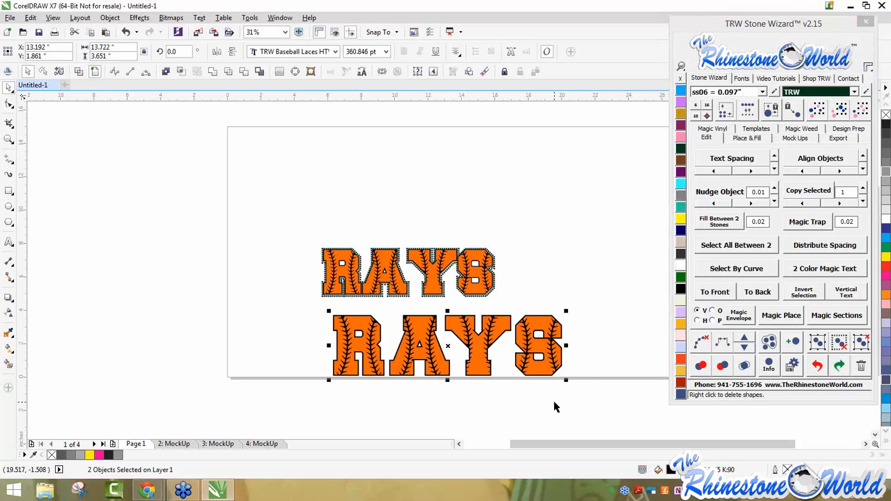
{"action": "left_click", "coordinate": [555, 402]}
{"action": "double_click", "coordinate": [562, 370]}
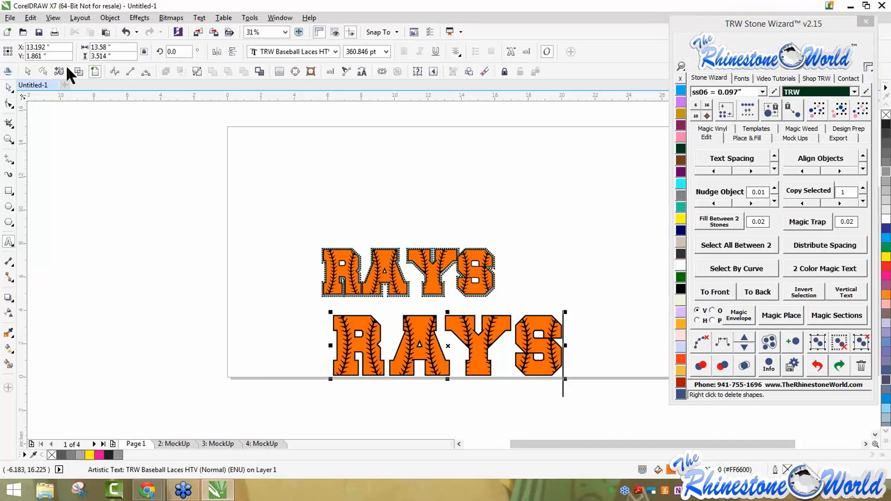
{"action": "left_click", "coordinate": [6, 89]}
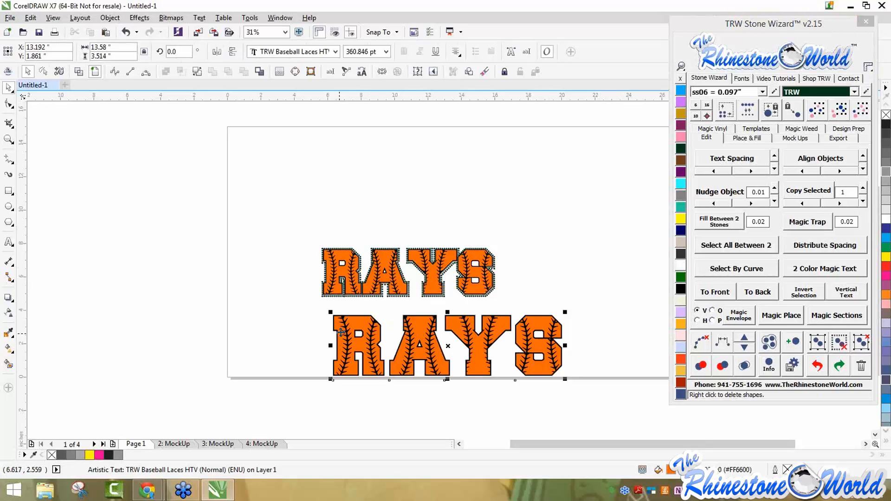
{"action": "key", "text": "F10"}
Delete the lower two-color RAYS text and the stone-outlined RAYS design, clearing the page
{"action": "left_click_drag", "start_coordinate": [295, 303], "coordinate": [631, 414]}
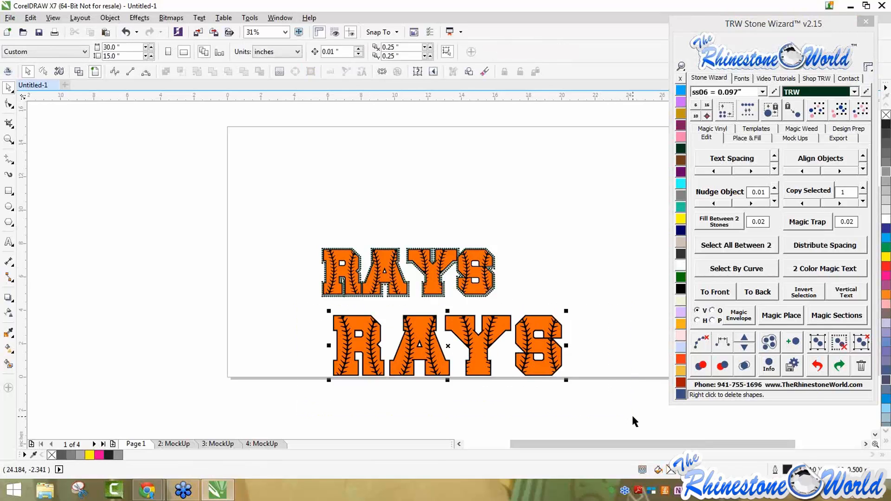
{"action": "key", "text": "Delete"}
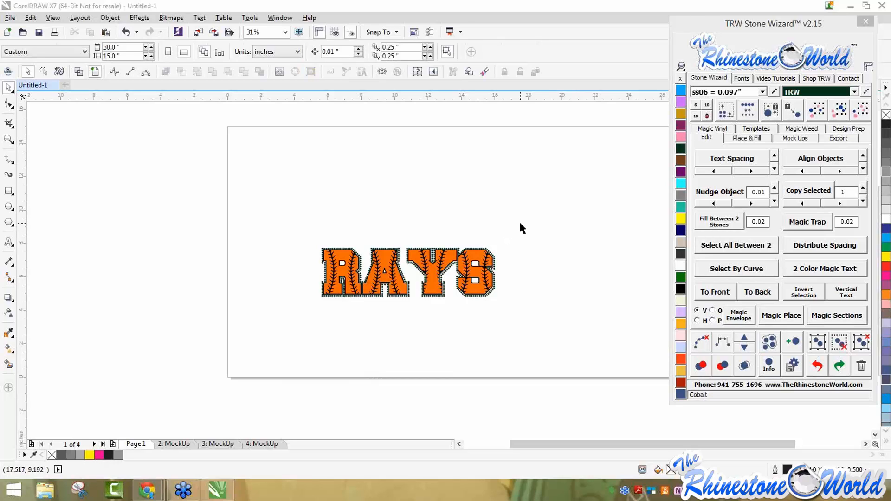
{"action": "left_click_drag", "start_coordinate": [520, 224], "coordinate": [264, 334]}
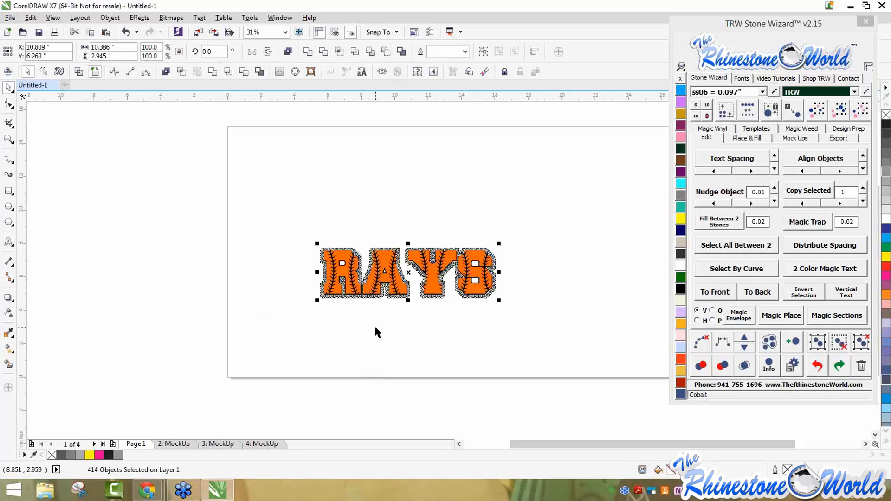
{"action": "key", "text": "Delete"}
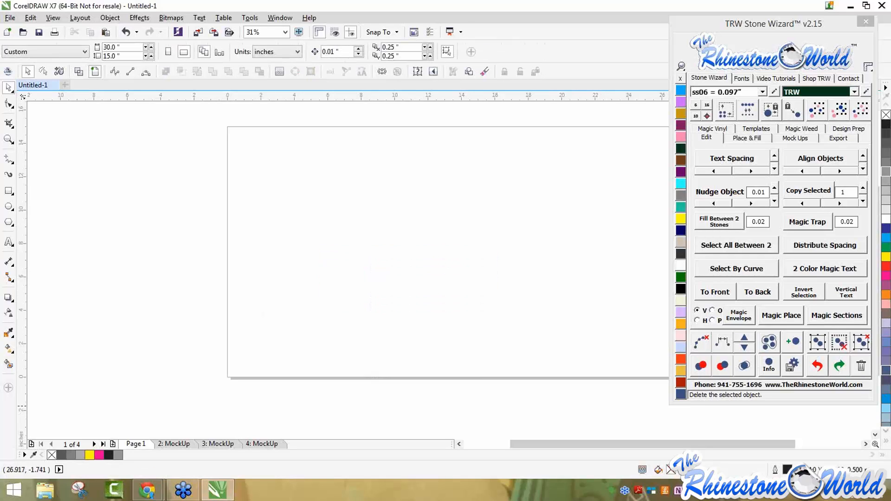
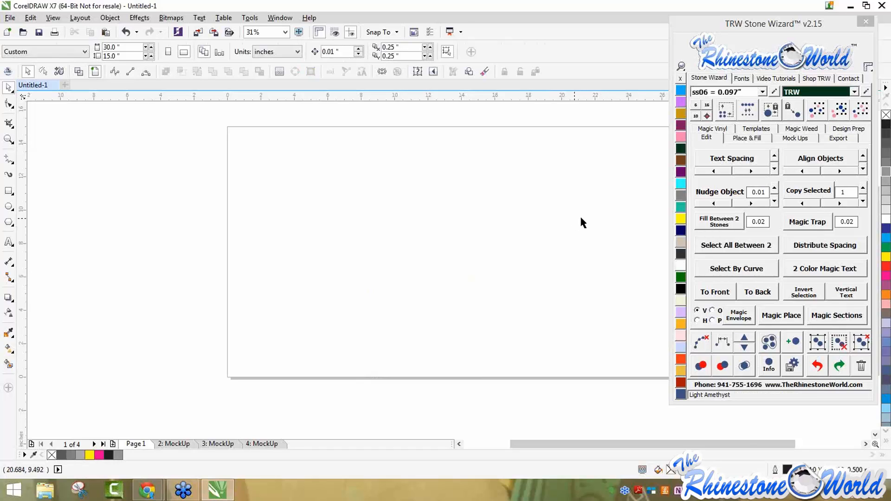
Look through the Stone Wizard video tutorials for Edit, Mock Ups and Place & Fill, and return to the design tools
{"action": "left_click_drag", "start_coordinate": [792, 24], "coordinate": [781, 41]}
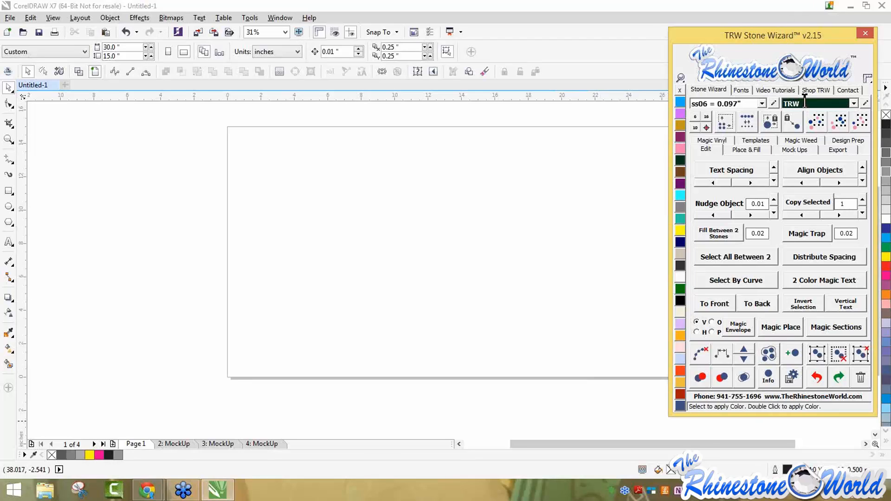
{"action": "left_click", "coordinate": [772, 90]}
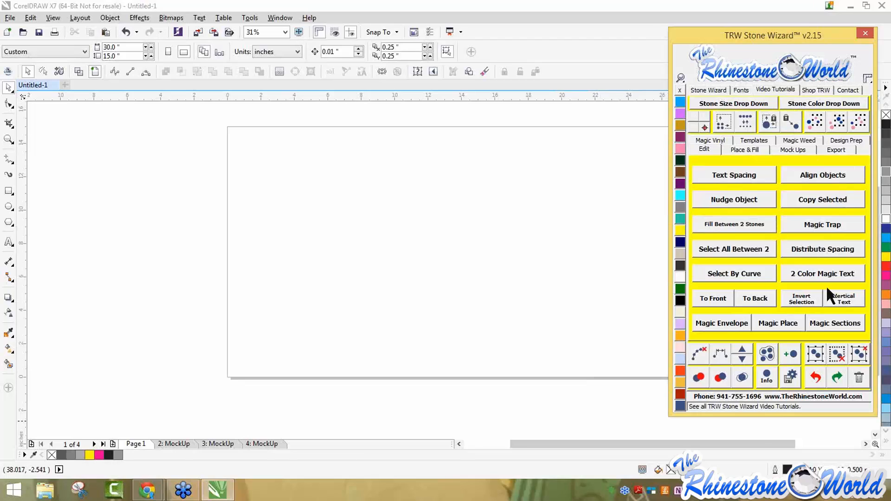
{"action": "left_click", "coordinate": [786, 148]}
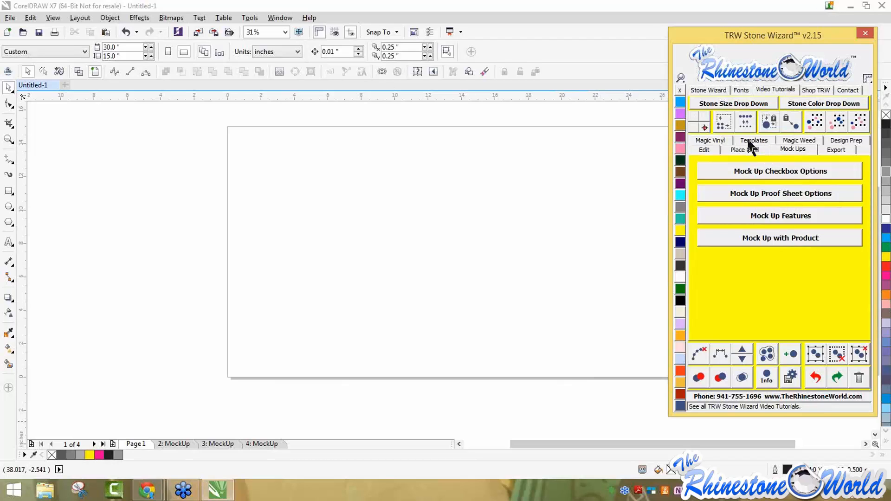
{"action": "left_click", "coordinate": [745, 151]}
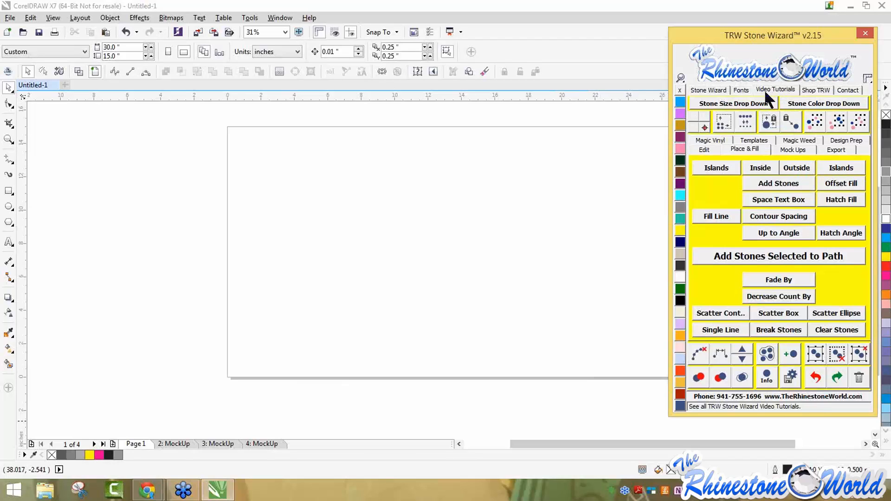
{"action": "left_click", "coordinate": [721, 90]}
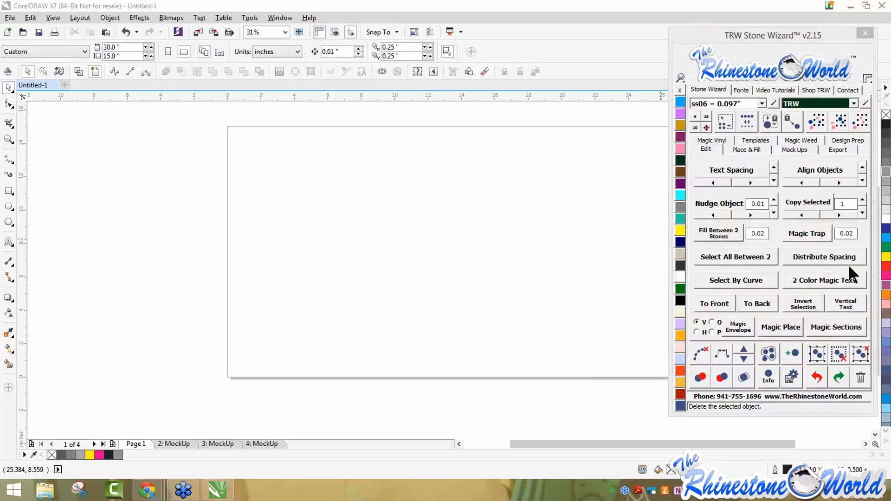
Bring up the Stone Wizard fonts and switch to the browser showing the Picture TTF category of the Rhinestone World store
{"action": "left_click_drag", "start_coordinate": [767, 35], "coordinate": [745, 58]}
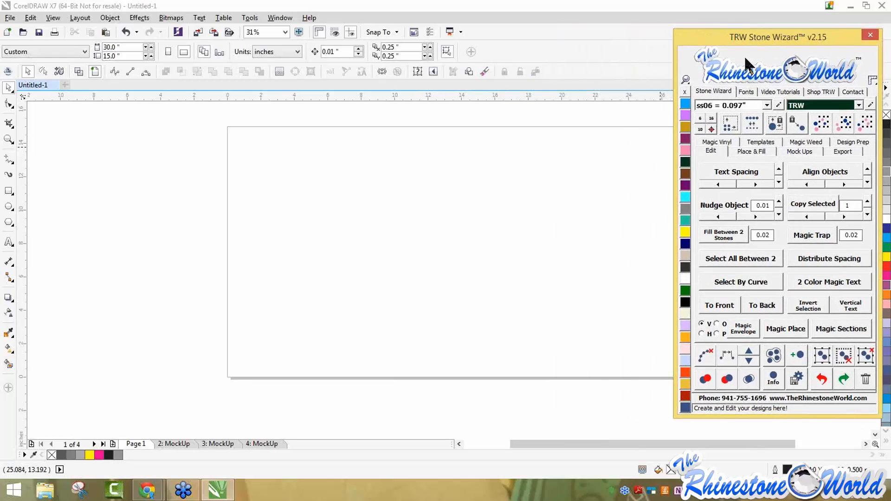
{"action": "left_click", "coordinate": [744, 90]}
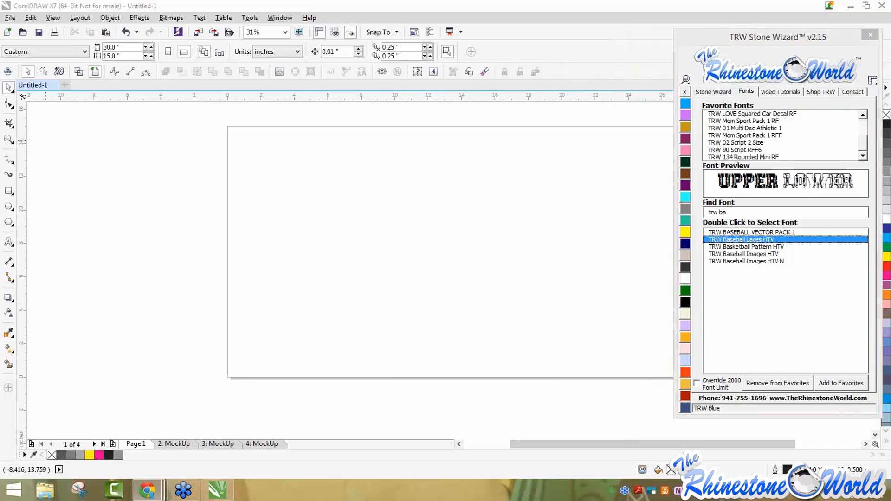
{"action": "left_click_drag", "start_coordinate": [0, 14], "coordinate": [428, 38]}
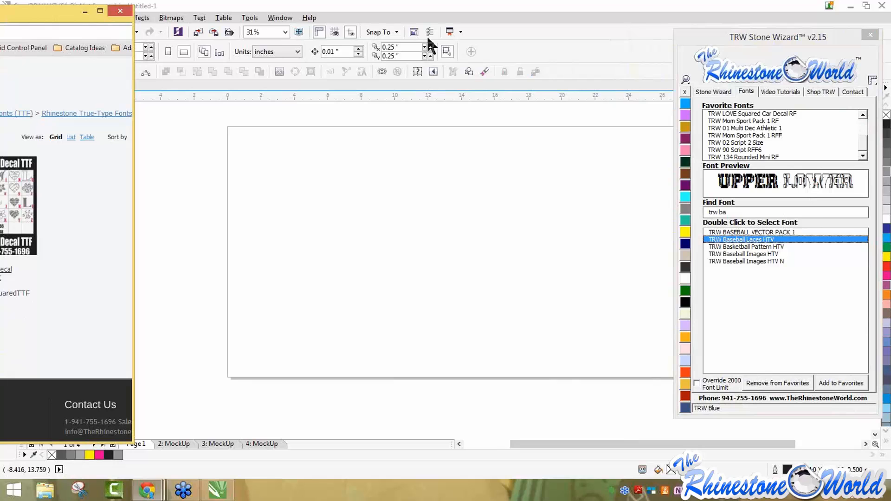
{"action": "left_click_drag", "start_coordinate": [65, 7], "coordinate": [650, 6]}
{"action": "left_click", "coordinate": [653, 6]}
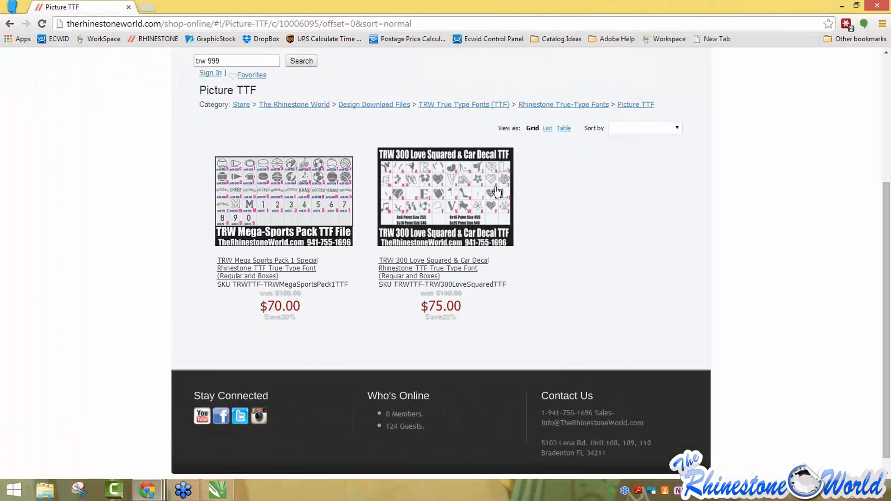
View the store pages of the TRW Mega Sports Pack 1 and TRW 300 Love Squared & Car Decal fonts
{"action": "left_click", "coordinate": [295, 205]}
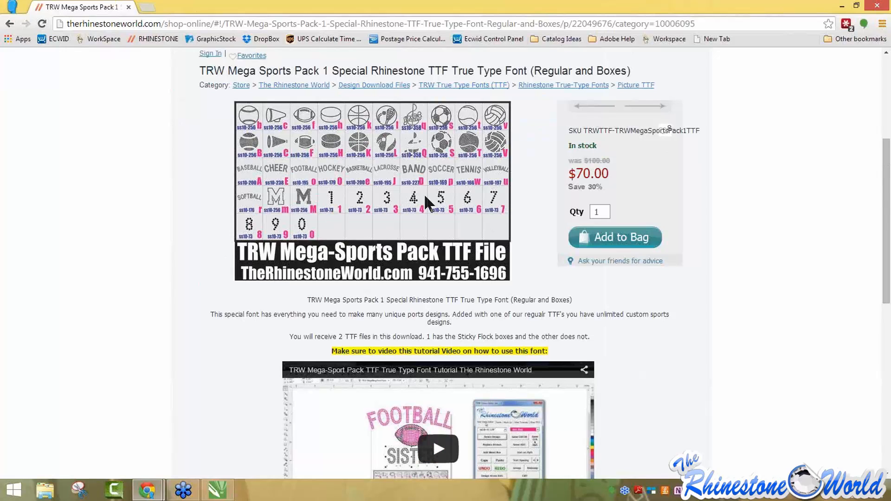
{"action": "left_click_drag", "start_coordinate": [541, 6], "coordinate": [0, 65]}
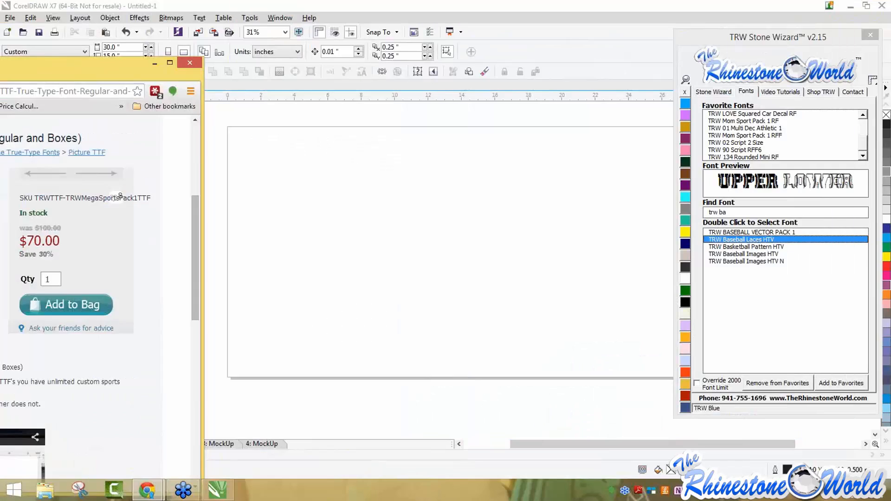
{"action": "left_click_drag", "start_coordinate": [0, 10], "coordinate": [176, 11]}
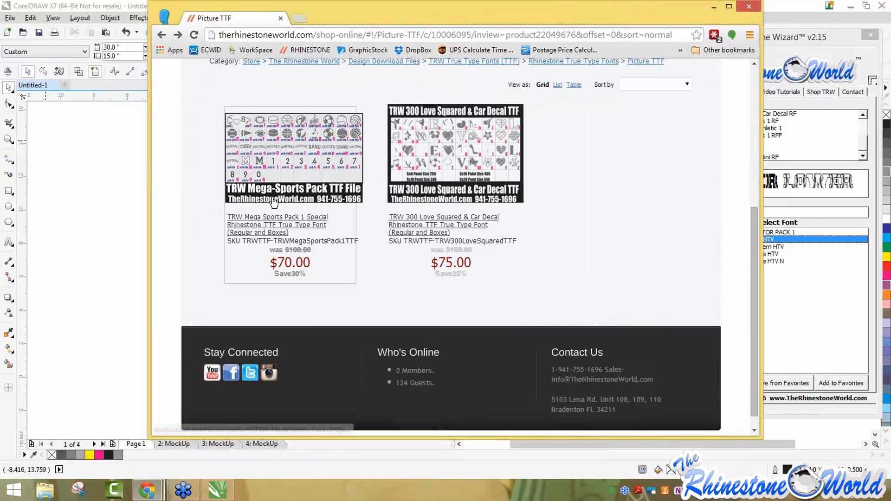
{"action": "left_click", "coordinate": [291, 167]}
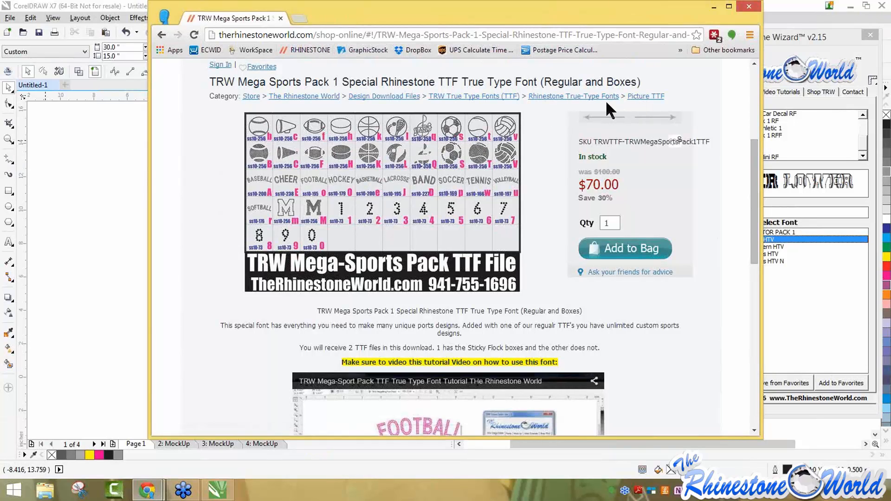
{"action": "left_click", "coordinate": [636, 96]}
{"action": "left_click", "coordinate": [472, 203]}
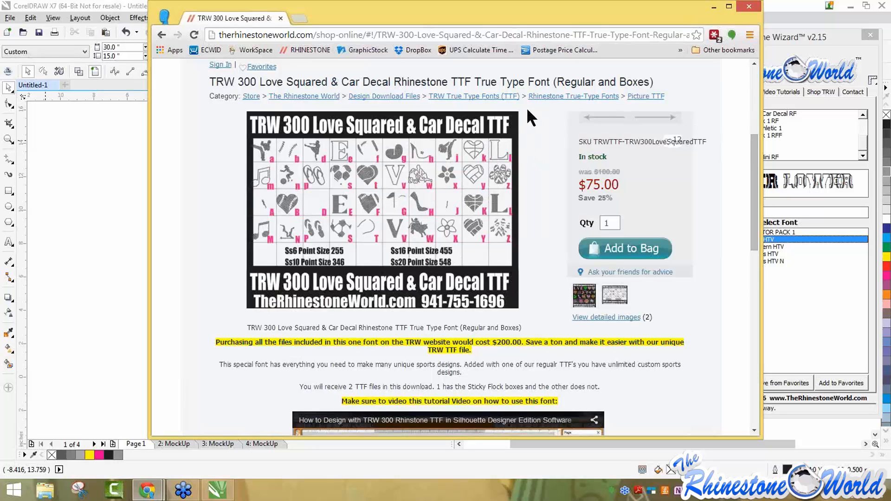
Switch back to CorelDRAW and add the artistic text LW, checking the picture character in the store's Love Squared font chart
{"action": "left_click", "coordinate": [729, 6]}
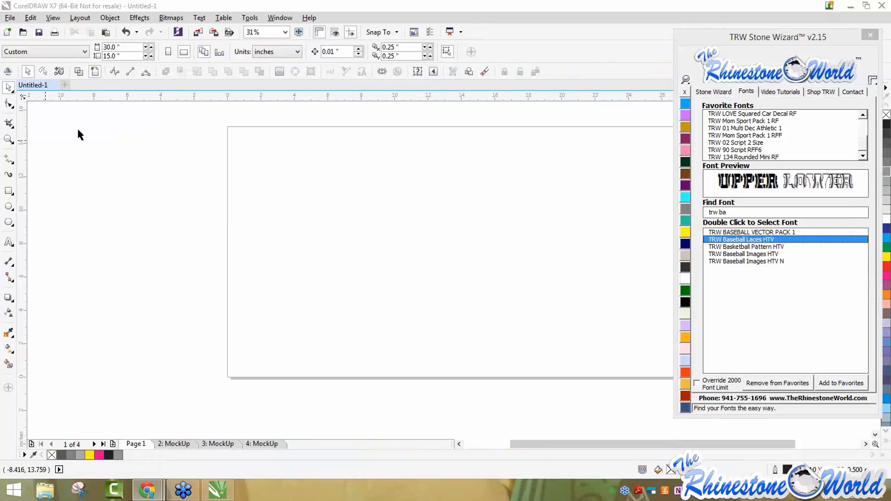
{"action": "left_click", "coordinate": [9, 243]}
{"action": "left_click", "coordinate": [352, 199]}
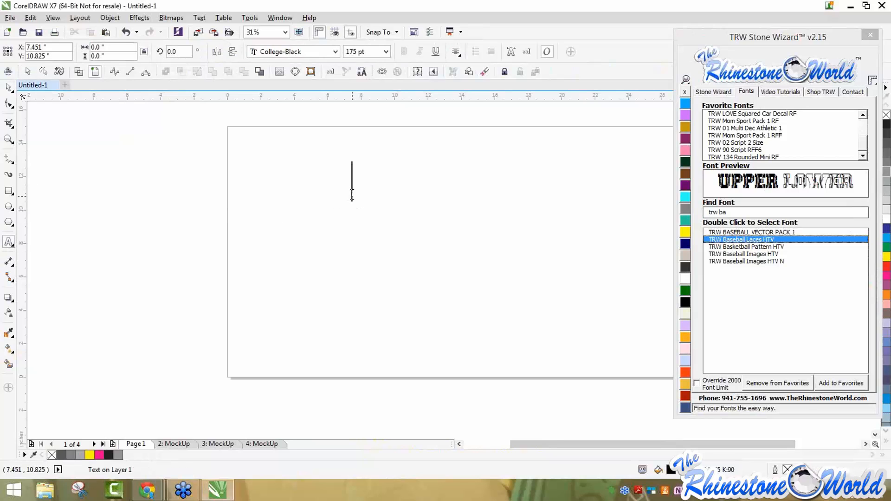
{"action": "type", "text": "L"}
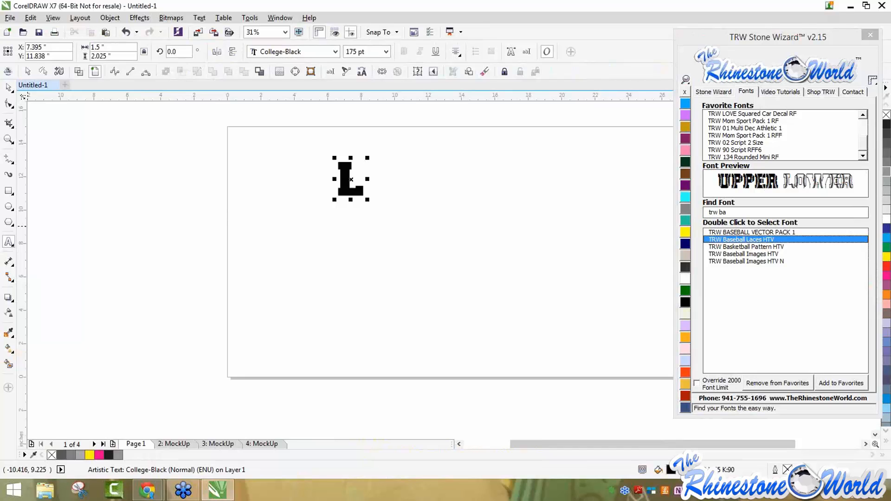
{"action": "left_click_drag", "start_coordinate": [0, 31], "coordinate": [486, 32]}
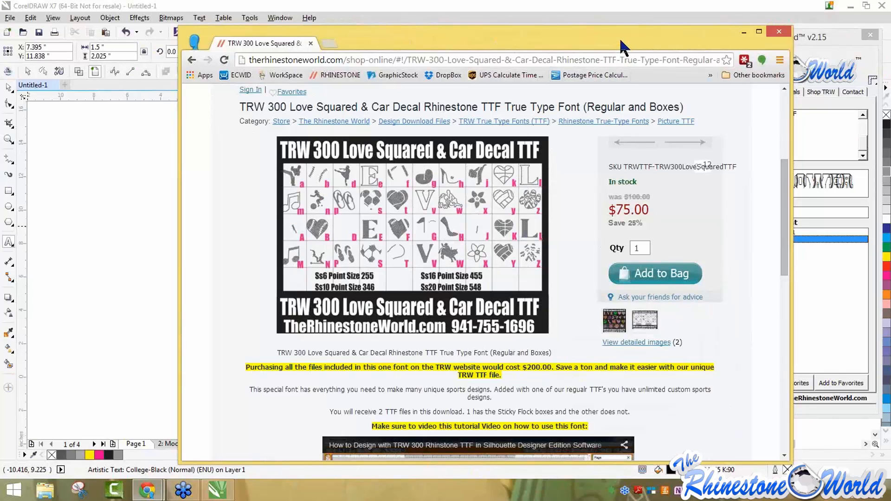
{"action": "left_click_drag", "start_coordinate": [621, 41], "coordinate": [0, 74]}
{"action": "left_click", "coordinate": [366, 188]}
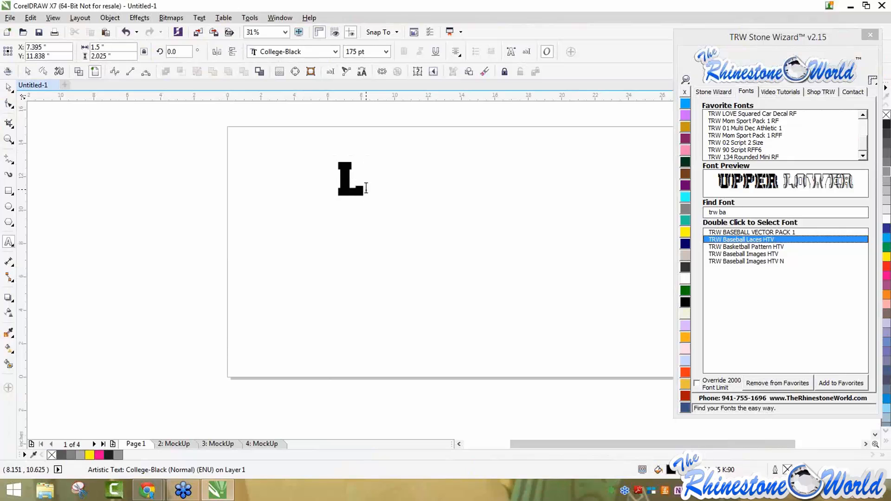
{"action": "type", "text": "w"}
{"action": "key", "text": "BackSpace"}
{"action": "type", "text": "W"}
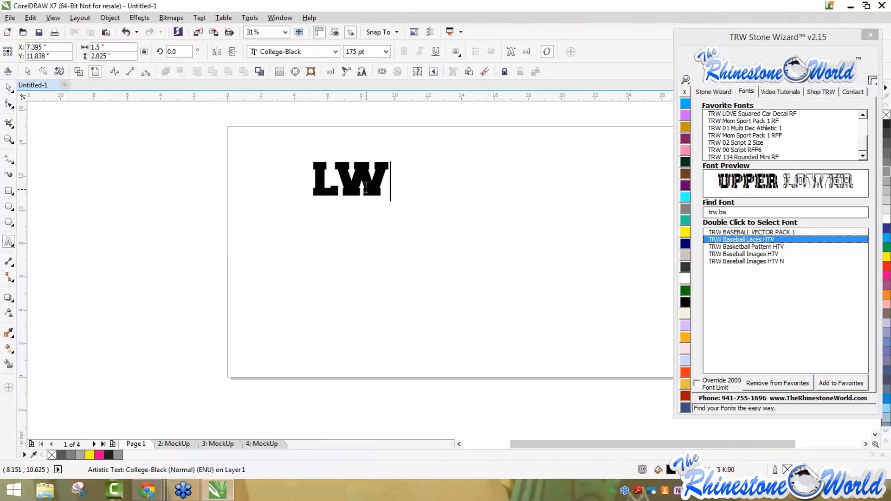
{"action": "key", "text": "Escape"}
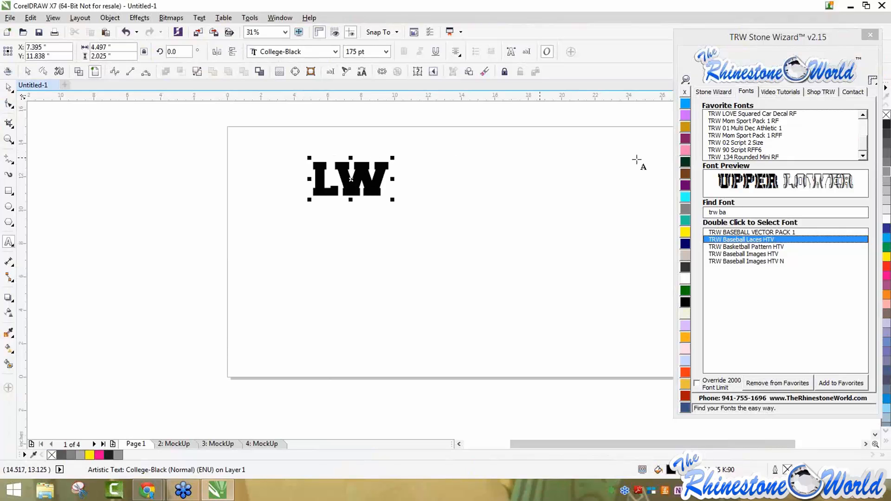
Make one copy of the LW text below the original and change the copy's text to VE
{"action": "left_click", "coordinate": [722, 93]}
{"action": "left_click", "coordinate": [867, 214]}
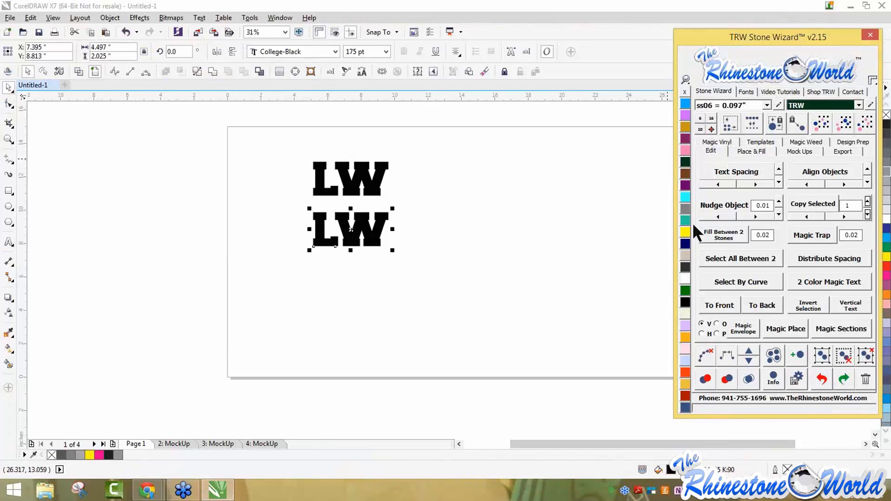
{"action": "double_click", "coordinate": [387, 217]}
{"action": "left_click_drag", "start_coordinate": [389, 216], "coordinate": [283, 216]}
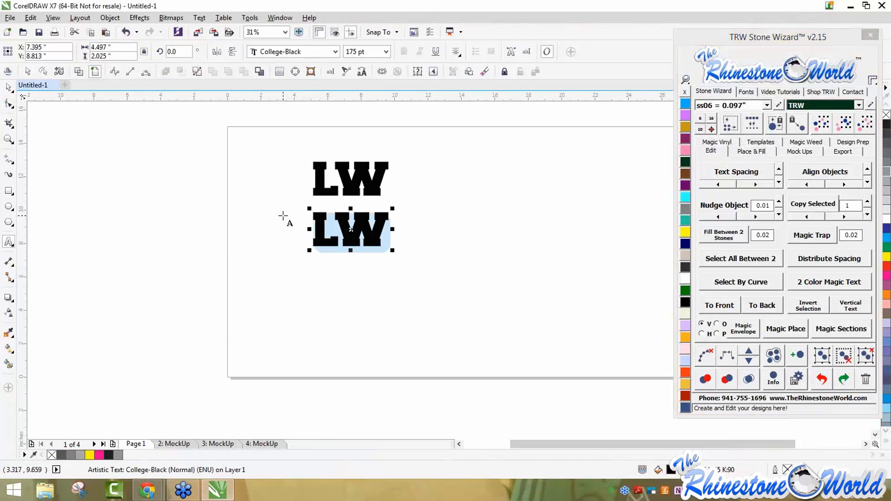
{"action": "type", "text": "v"}
{"action": "key", "text": "BackSpace"}
{"action": "type", "text": "VE"}
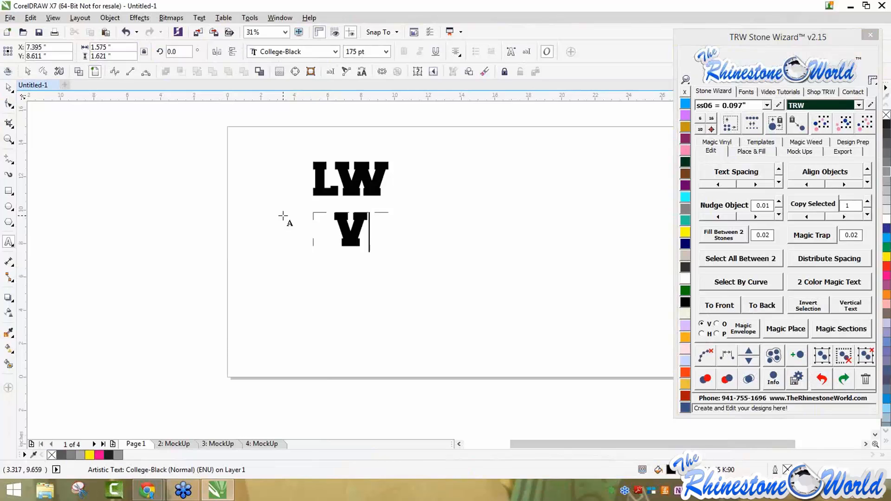
Apply the favorite font TRW LOVE Squared Car Decal RF to both the LW and VE lines
{"action": "left_click", "coordinate": [9, 88]}
{"action": "left_click", "coordinate": [298, 175]}
{"action": "key", "text": "ctrl+a"}
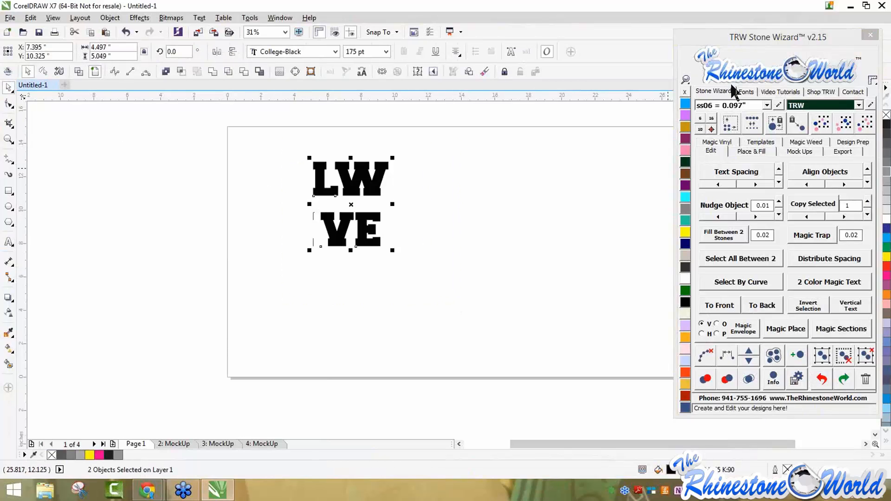
{"action": "left_click", "coordinate": [745, 91]}
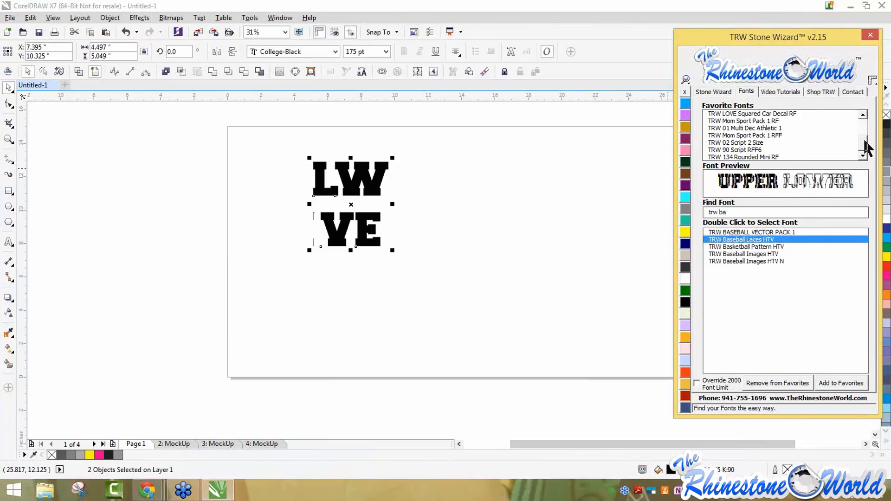
{"action": "mouse_move", "coordinate": [866, 140]}
{"action": "left_mouse_down"}
{"action": "mouse_move", "coordinate": [869, 147]}
{"action": "mouse_move", "coordinate": [870, 136]}
{"action": "left_mouse_up"}
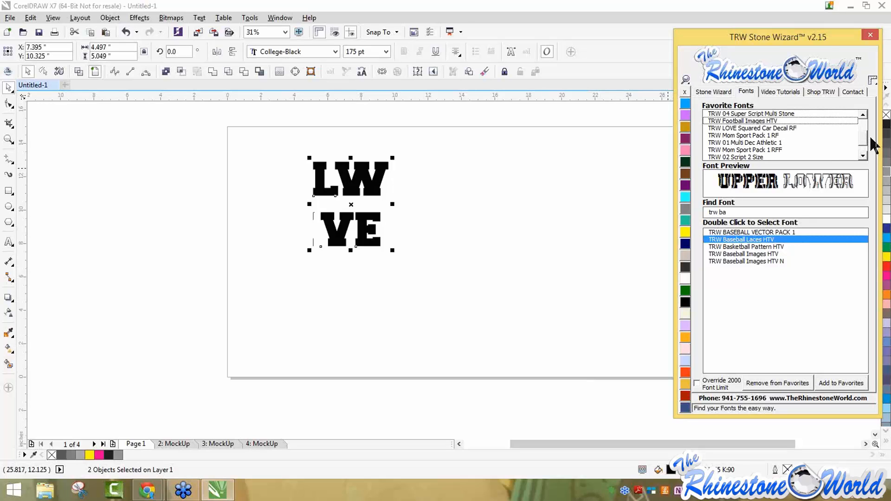
{"action": "double_click", "coordinate": [772, 128]}
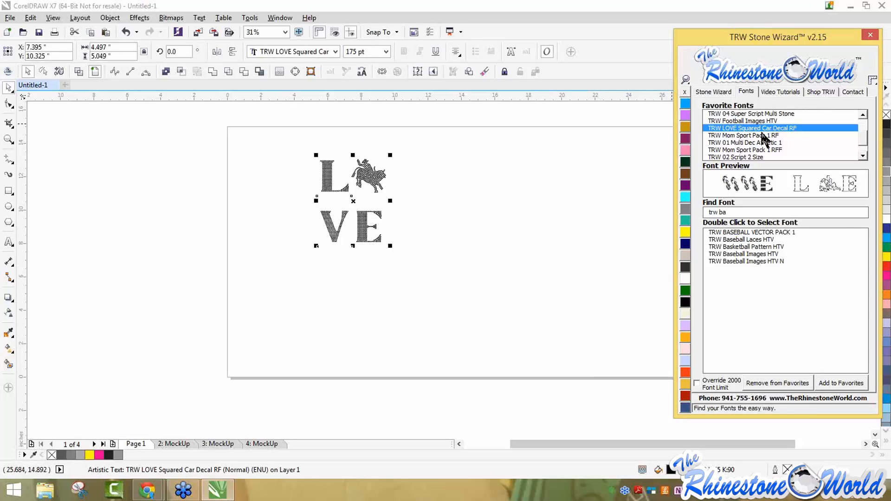
Try 2 Color Magic Text on both lines and again on the upper line alone, undoing each attempt
{"action": "left_click", "coordinate": [715, 92]}
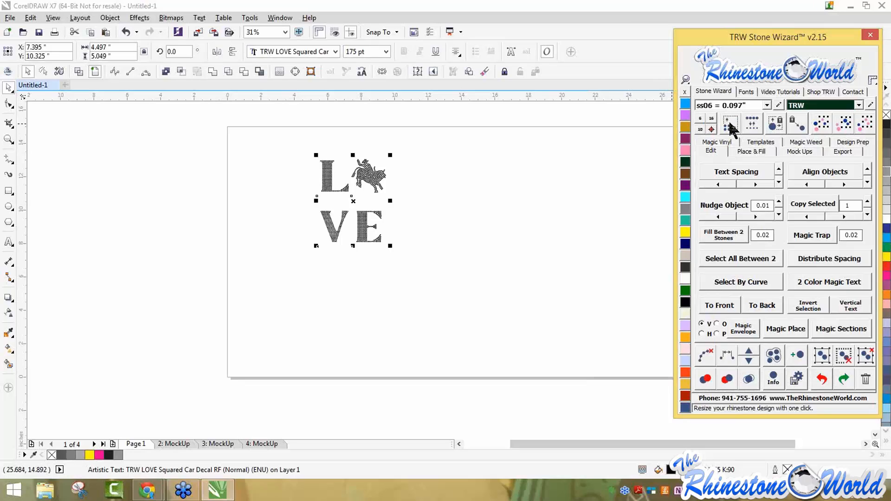
{"action": "left_click", "coordinate": [800, 283]}
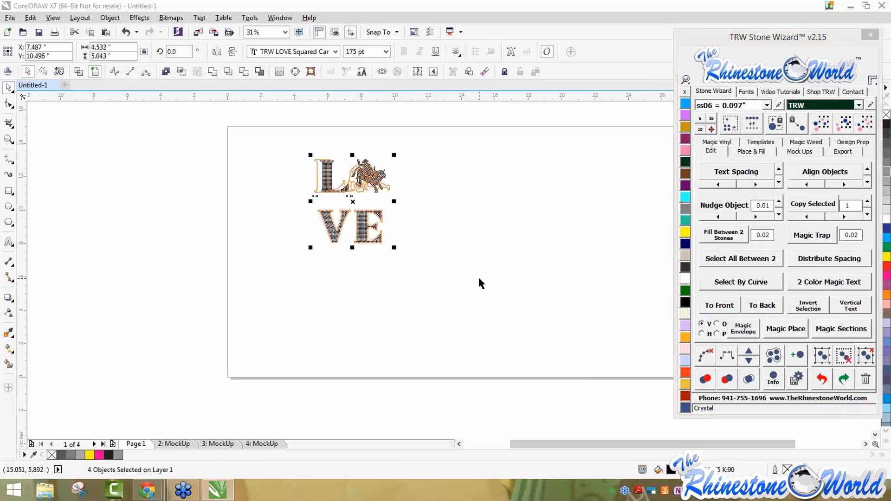
{"action": "key", "text": "ctrl+z"}
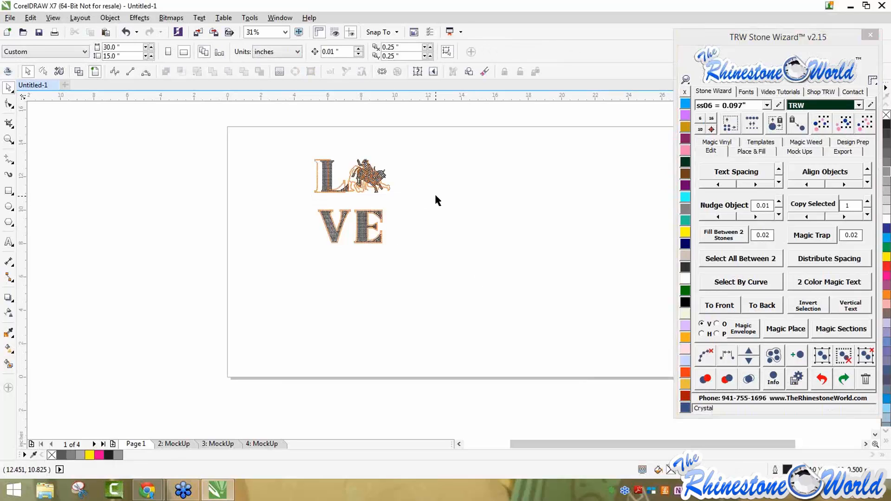
{"action": "left_click", "coordinate": [446, 215]}
{"action": "scroll", "coordinate": [326, 156], "scroll_direction": "up", "scroll_amount": 2}
{"action": "left_click", "coordinate": [337, 190]}
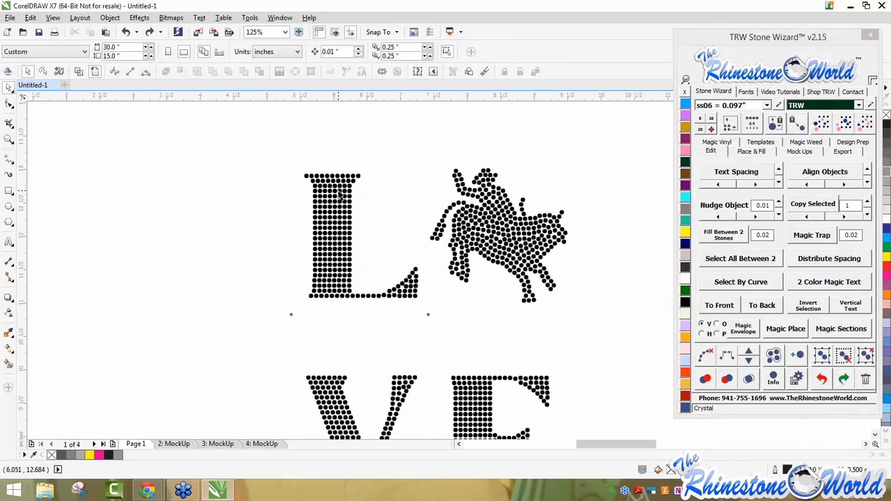
{"action": "left_click", "coordinate": [836, 283]}
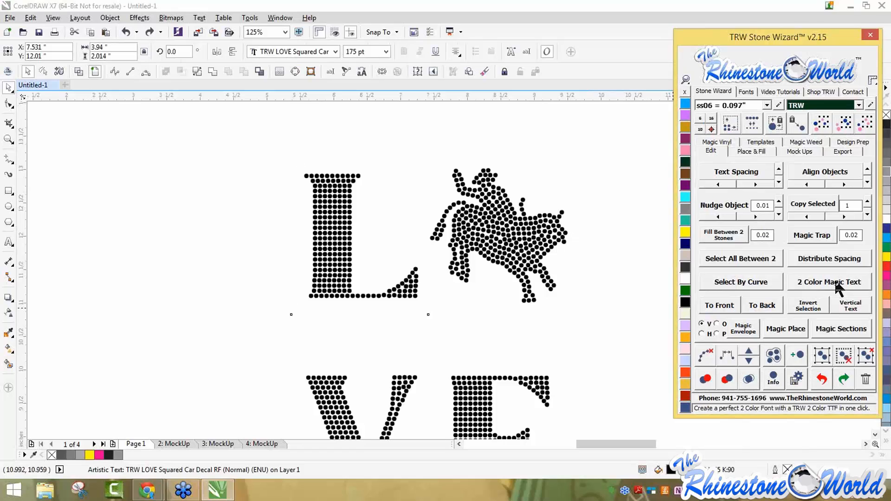
{"action": "left_click", "coordinate": [572, 333]}
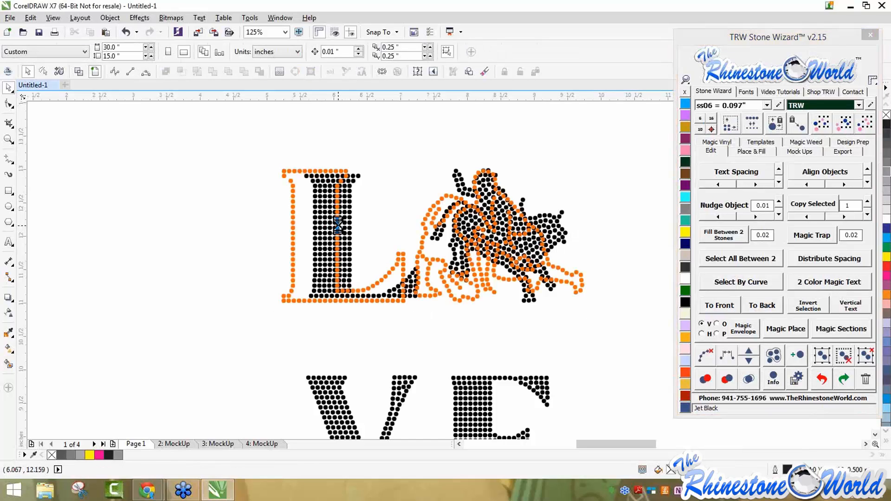
{"action": "key", "text": "ctrl+z"}
Retype the upper line in lowercase to use the outlined L and the outlined wrestling picture characters
{"action": "left_click_drag", "start_coordinate": [324, 247], "coordinate": [292, 255]}
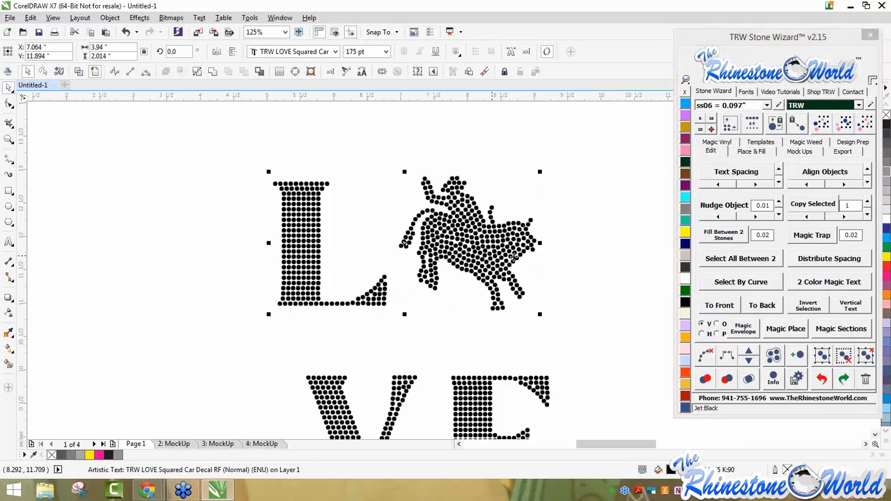
{"action": "left_click", "coordinate": [589, 264]}
{"action": "scroll", "coordinate": [589, 264], "scroll_direction": "down", "scroll_amount": 2}
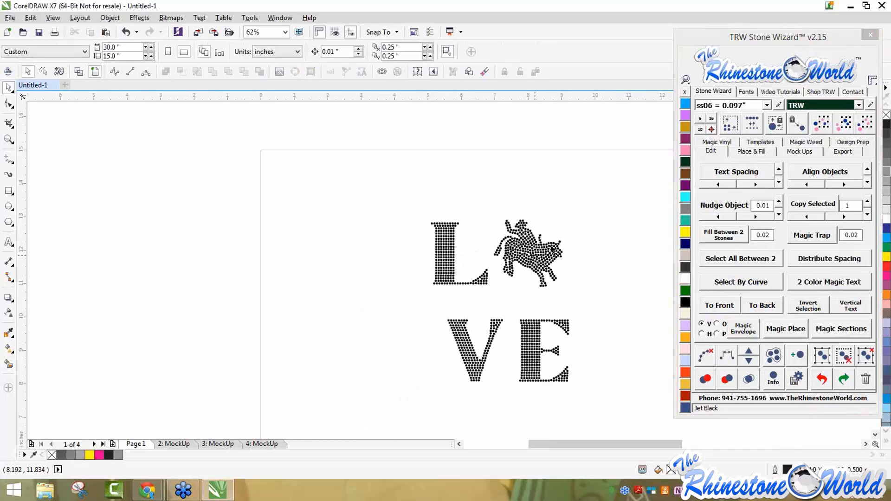
{"action": "left_click_drag", "start_coordinate": [528, 255], "coordinate": [434, 244]}
{"action": "left_click", "coordinate": [574, 257]}
{"action": "double_click", "coordinate": [573, 255]}
{"action": "type", "text": "l"}
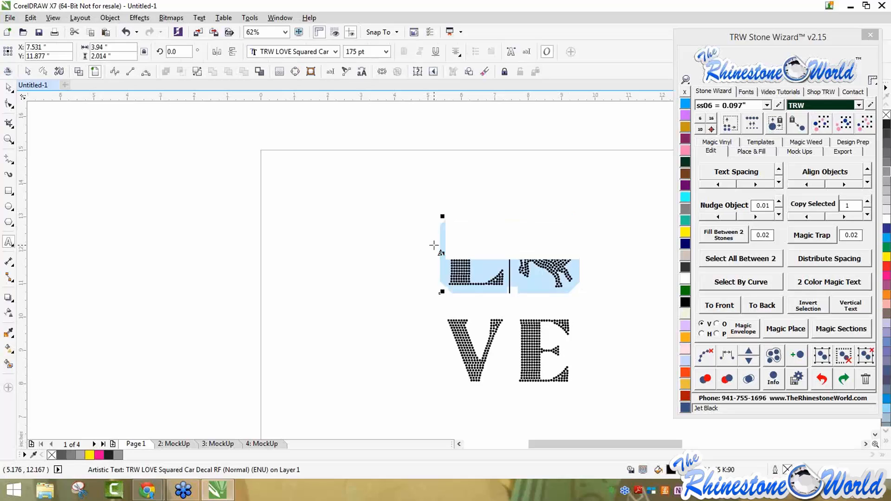
{"action": "type", "text": "v"}
{"action": "key", "text": "BackSpace"}
{"action": "type", "text": "o"}
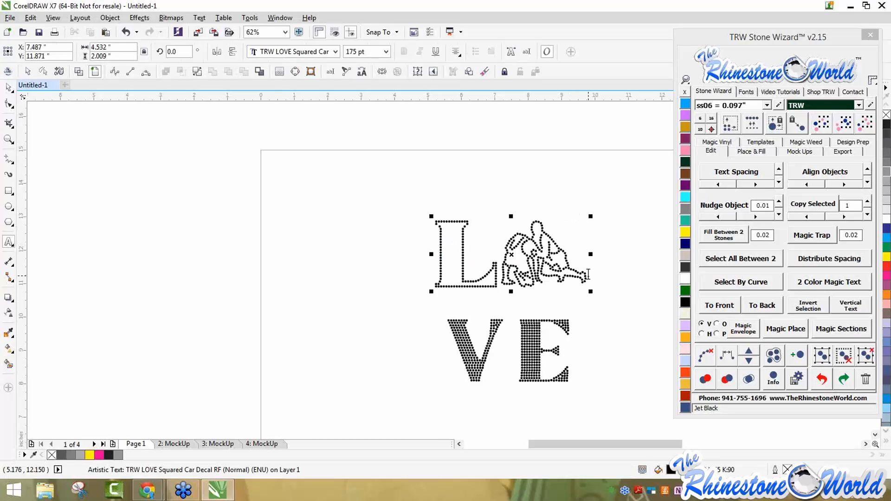
Apply 2 Color Magic Text to the upper outlined line and resize that two-color design for ss06 = 0.097" stones
{"action": "left_click_drag", "start_coordinate": [591, 273], "coordinate": [404, 265]}
{"action": "left_click", "coordinate": [840, 282]}
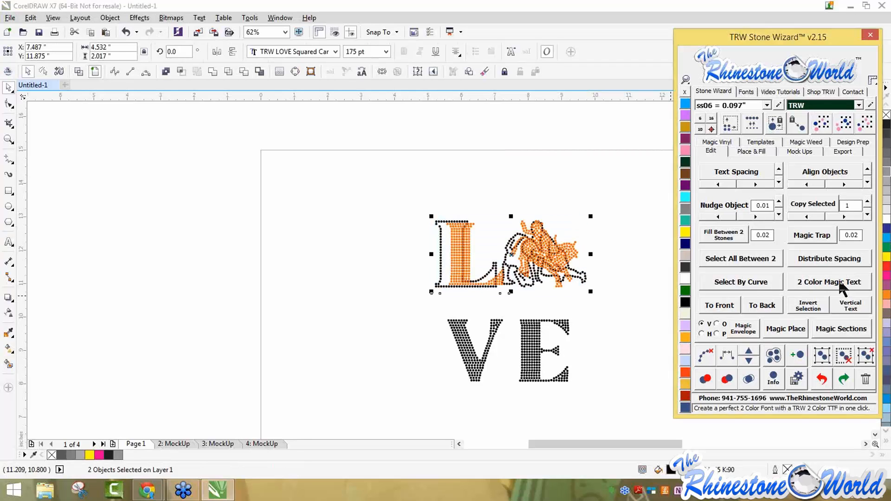
{"action": "left_click_drag", "start_coordinate": [370, 183], "coordinate": [627, 288]}
{"action": "left_click", "coordinate": [731, 124]}
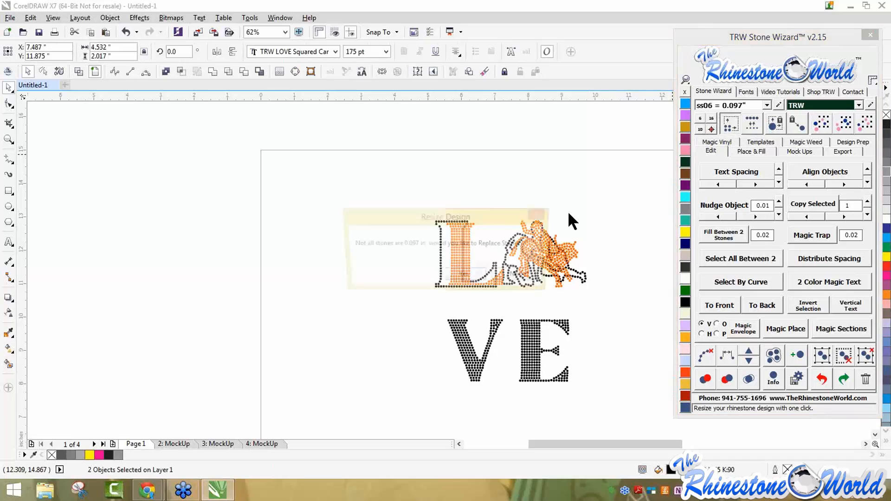
{"action": "left_click", "coordinate": [465, 274]}
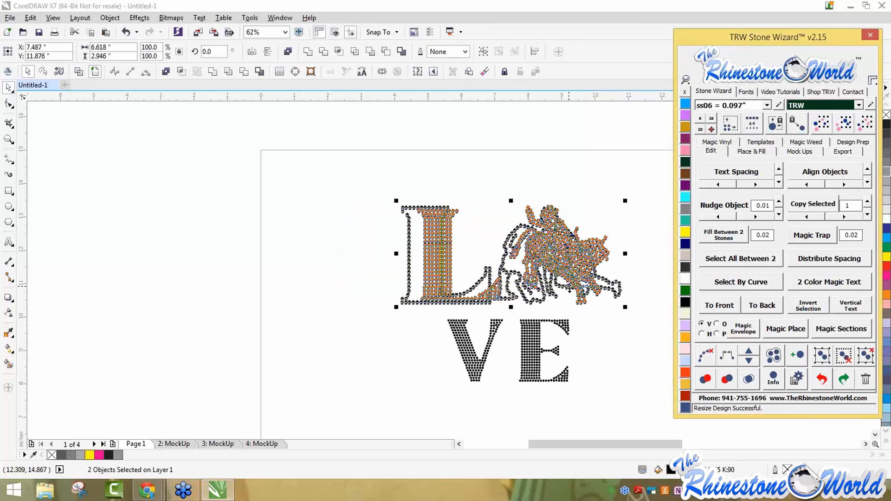
Delete the two-color upper line and the VE line, clearing the page
{"action": "left_click_drag", "start_coordinate": [369, 179], "coordinate": [665, 411]}
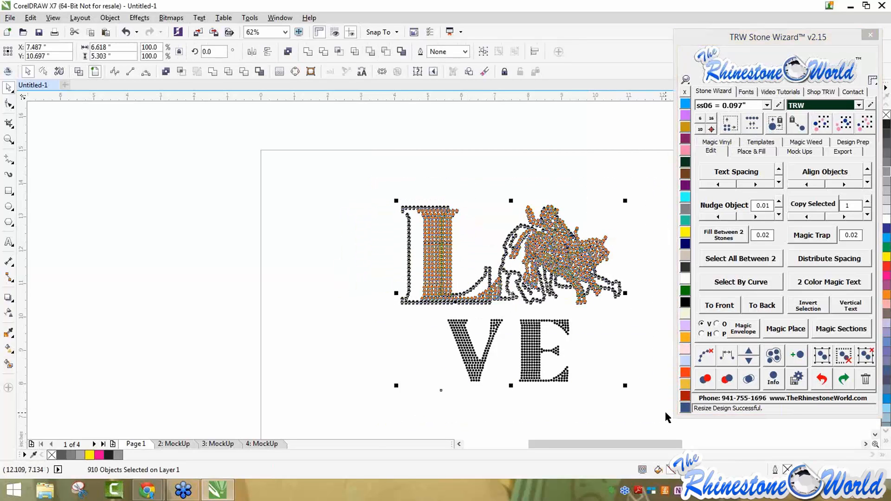
{"action": "key", "text": "Delete"}
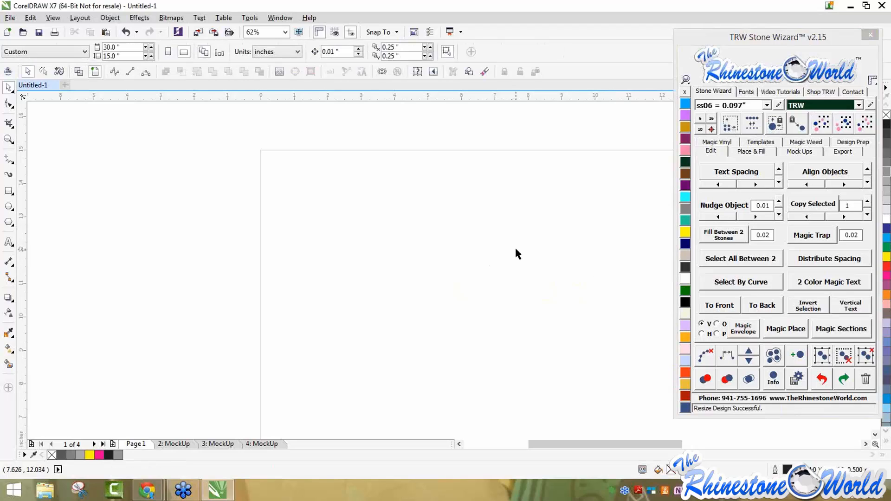
Add the artistic text LV near the page's upper left corner and set the stone size to ss10 = 0.129"
{"action": "left_click", "coordinate": [9, 242]}
{"action": "left_click", "coordinate": [427, 245]}
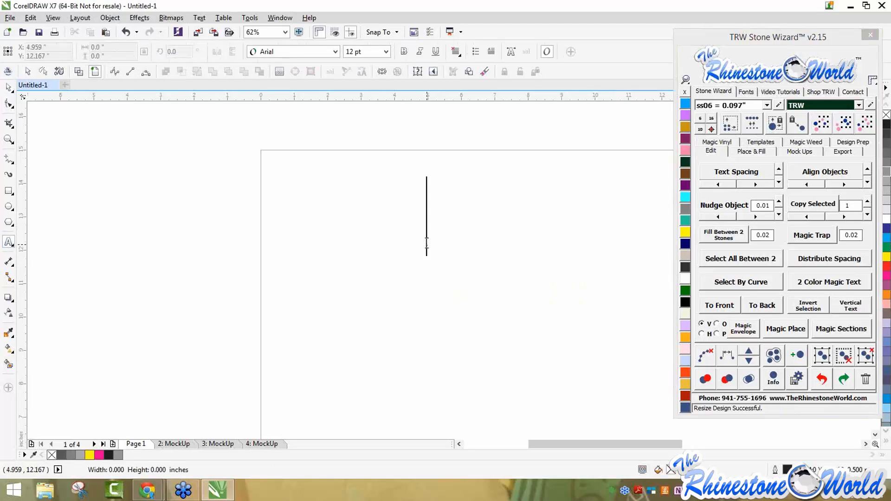
{"action": "type", "text": "LV"}
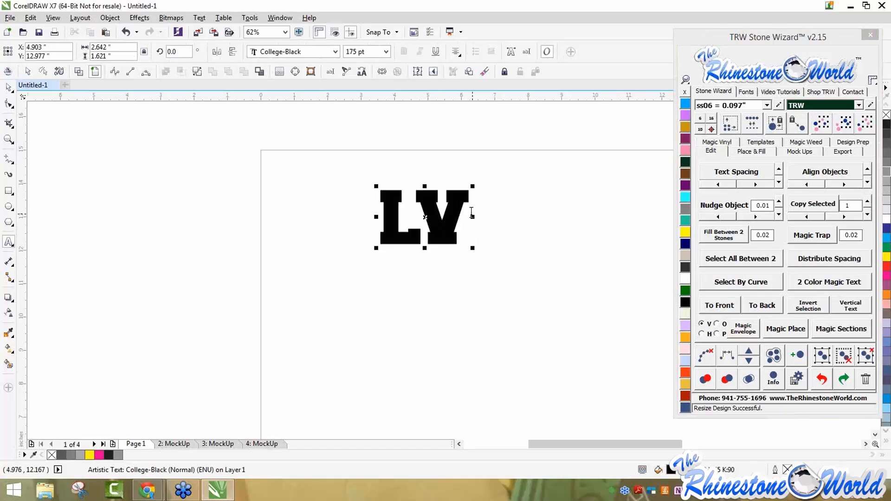
{"action": "left_click", "coordinate": [766, 105]}
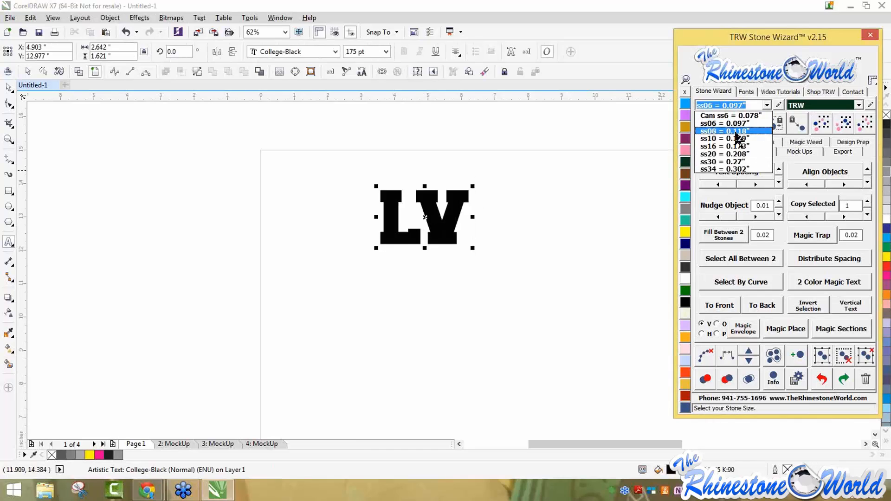
{"action": "left_click", "coordinate": [732, 142]}
{"action": "left_click", "coordinate": [462, 216]}
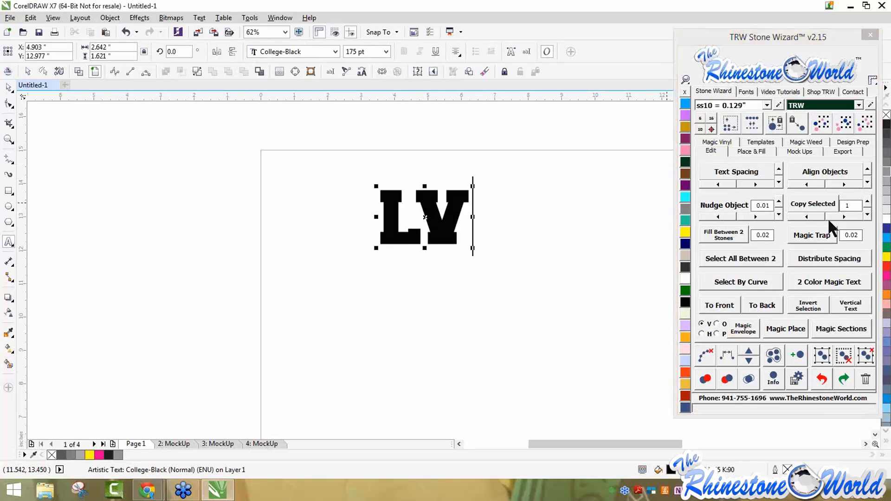
Copy the LV text once below the original and replace the copy's text with VE
{"action": "left_click", "coordinate": [867, 215]}
{"action": "left_click", "coordinate": [470, 297]}
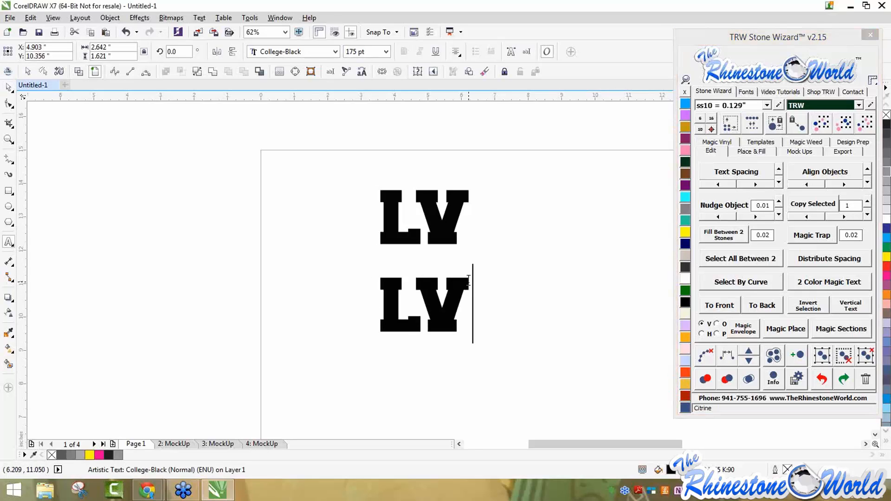
{"action": "left_click_drag", "start_coordinate": [469, 297], "coordinate": [378, 290]}
{"action": "type", "text": "VE"}
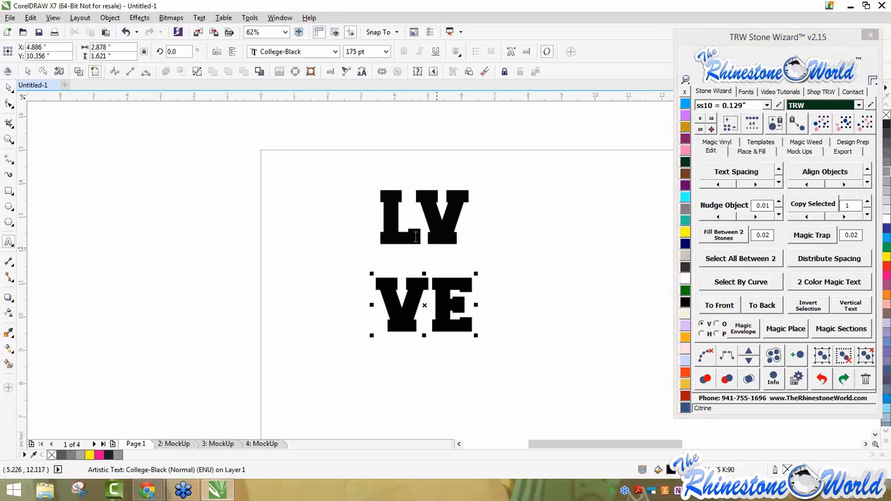
Search the fonts for "trw lov" and apply TRW LOVE Squared Car Decal RF to both the LV and VE lines
{"action": "left_click", "coordinate": [8, 88]}
{"action": "left_click_drag", "start_coordinate": [321, 160], "coordinate": [540, 363]}
{"action": "left_click", "coordinate": [746, 91]}
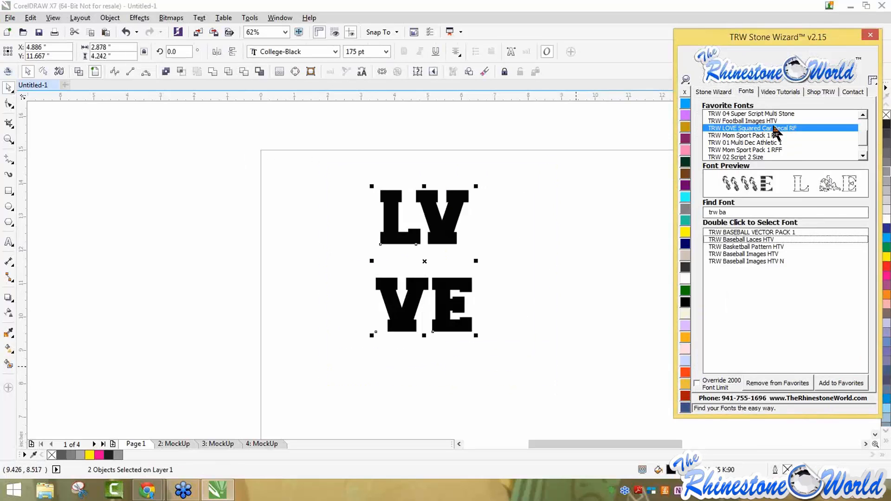
{"action": "left_click_drag", "start_coordinate": [864, 143], "coordinate": [869, 129]}
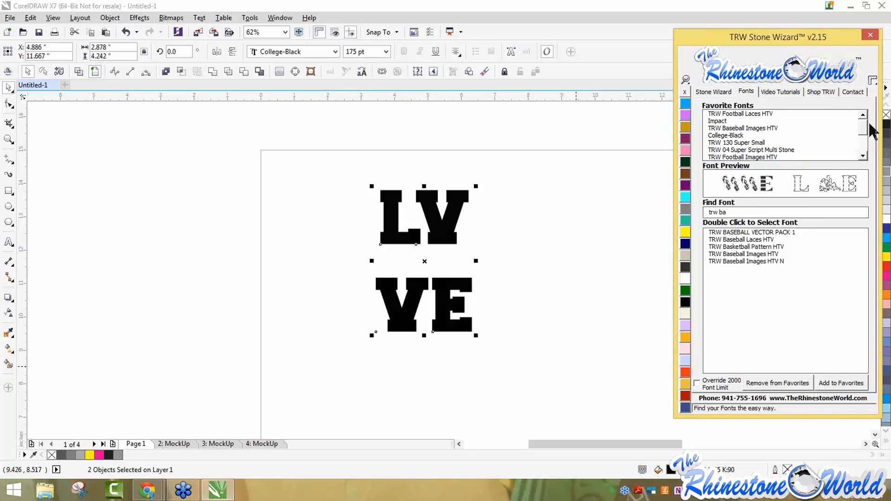
{"action": "left_click", "coordinate": [753, 213]}
{"action": "type", "text": "trw lov"}
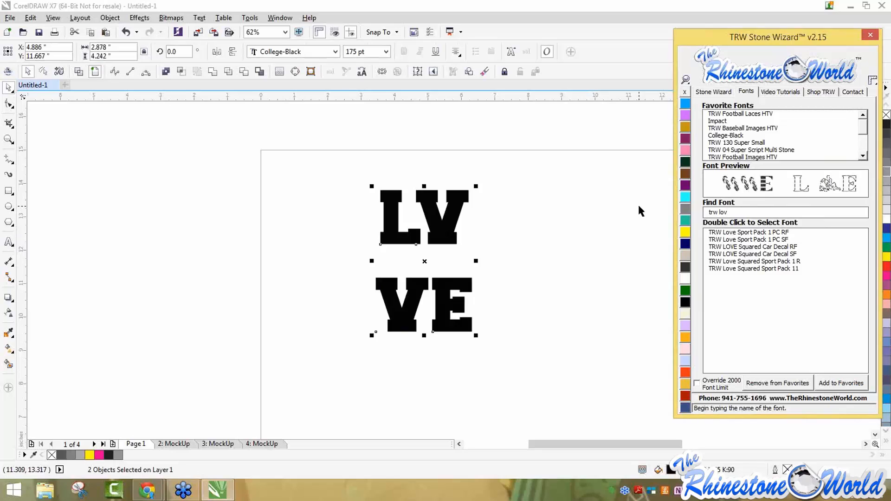
{"action": "double_click", "coordinate": [737, 247]}
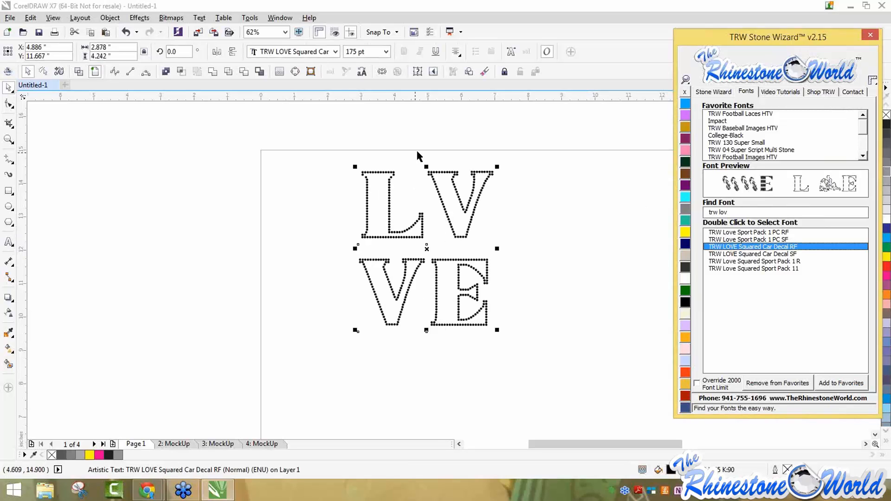
Replace the V in the upper line with the outlined bull-rider picture character
{"action": "double_click", "coordinate": [484, 183]}
{"action": "double_click", "coordinate": [447, 186]}
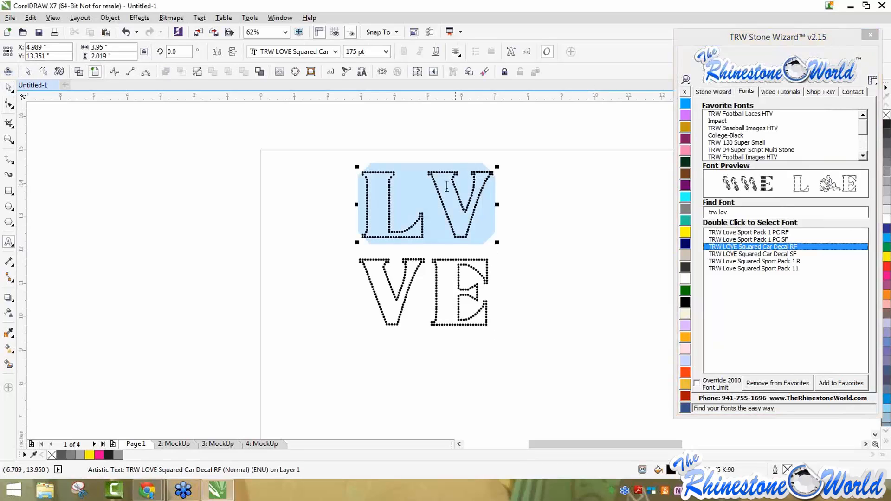
{"action": "left_click", "coordinate": [462, 188]}
{"action": "key", "text": "BackSpace"}
{"action": "type", "text": "o"}
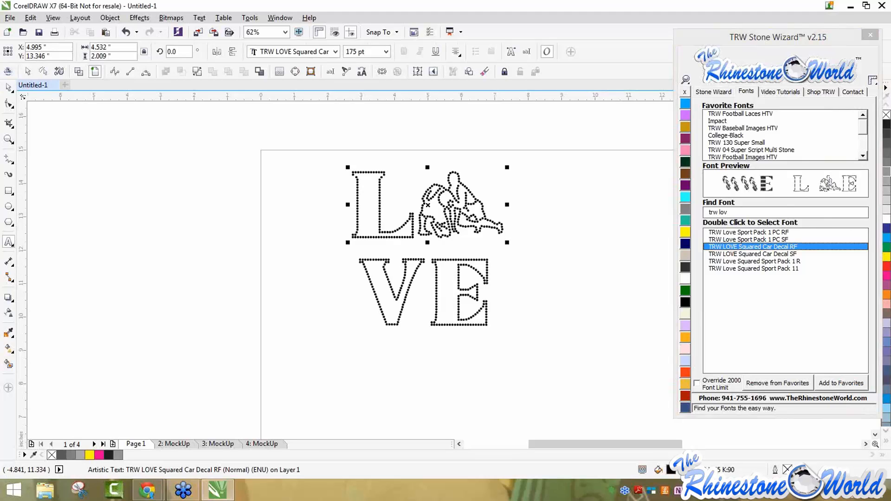
Check the font's character chart in the browser and replace the outlined picture with the filled bull-rider character W
{"action": "key", "text": "alt+Tab"}
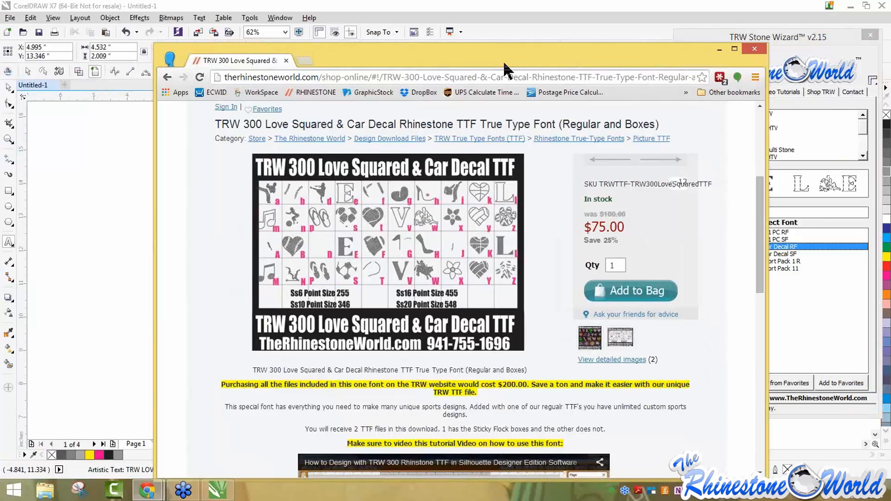
{"action": "key", "text": "alt+Tab"}
{"action": "double_click", "coordinate": [501, 227]}
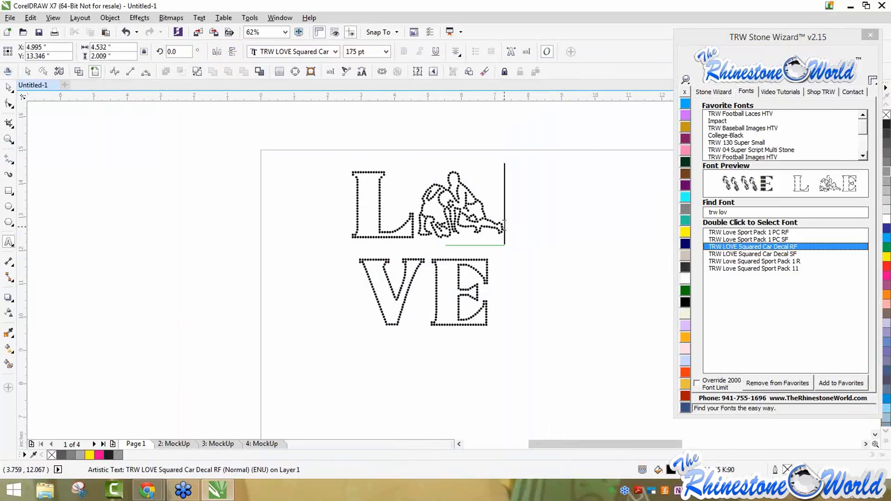
{"action": "left_click", "coordinate": [506, 226]}
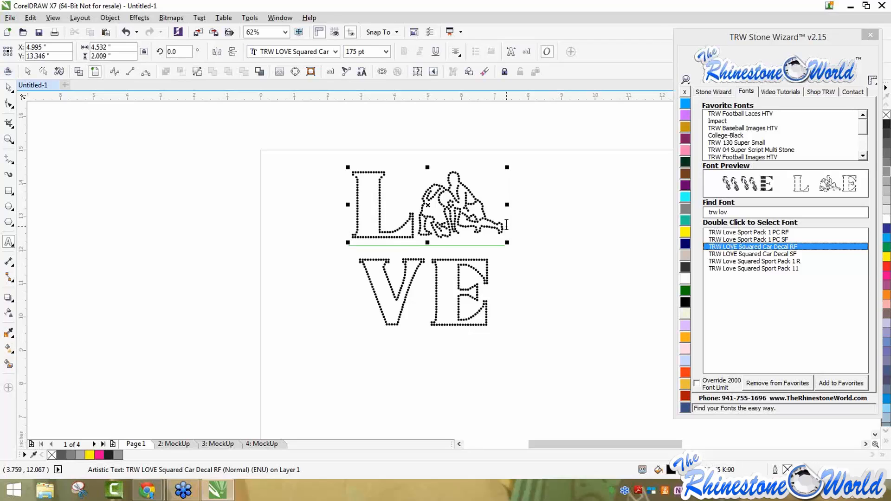
{"action": "key", "text": "BackSpace"}
{"action": "type", "text": "b"}
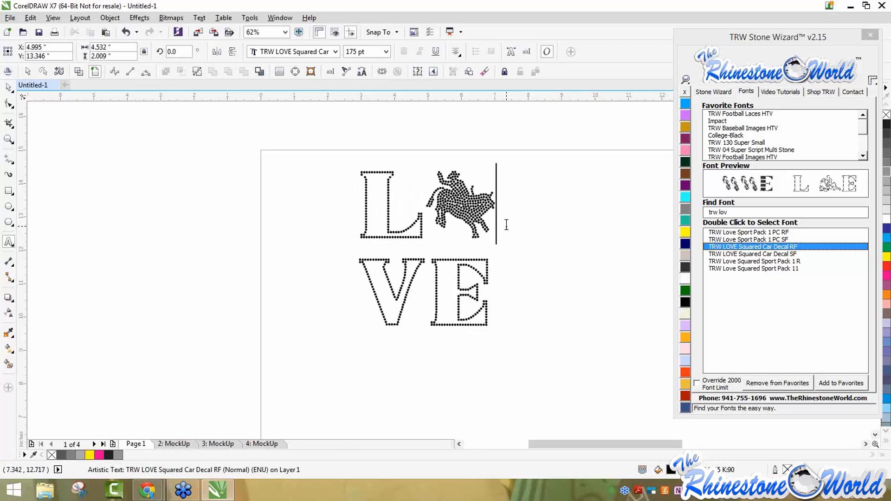
Apply 2 Color Magic Text to the lower VE line
{"action": "left_click", "coordinate": [9, 86]}
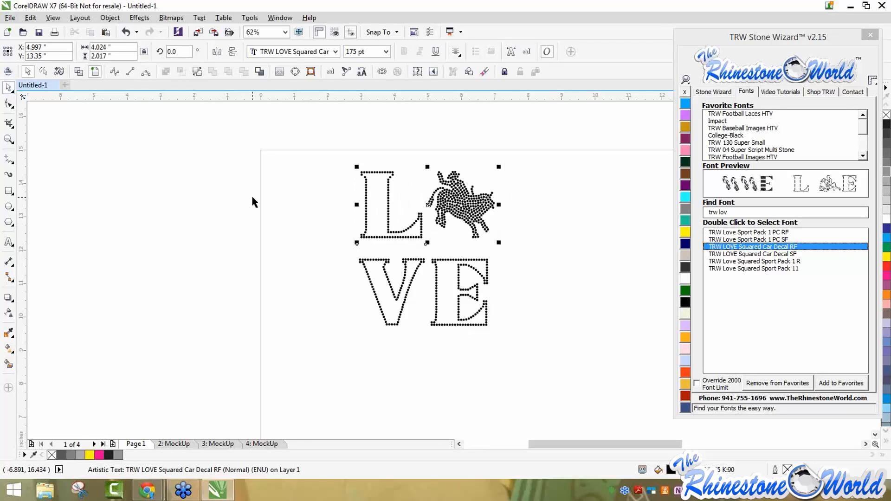
{"action": "left_click", "coordinate": [252, 198]}
{"action": "left_click", "coordinate": [368, 220]}
{"action": "left_click_drag", "start_coordinate": [329, 150], "coordinate": [547, 357]}
{"action": "left_click", "coordinate": [711, 88]}
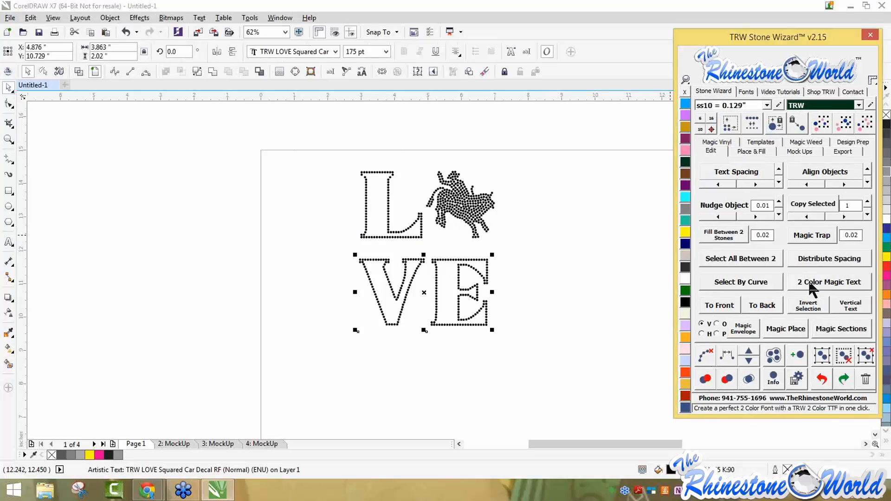
{"action": "left_click", "coordinate": [808, 280]}
{"action": "left_click", "coordinate": [580, 322]}
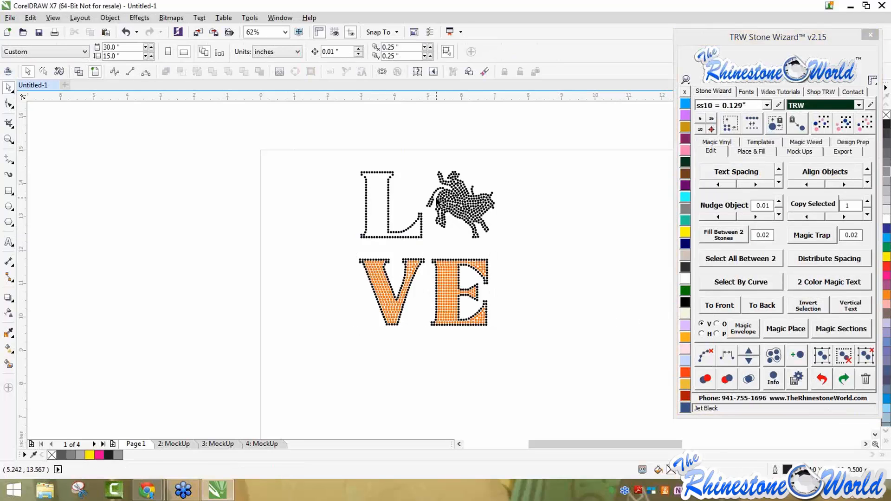
Apply 2 Color Magic Text to the upper line with the L and the bull rider
{"action": "left_click", "coordinate": [439, 204]}
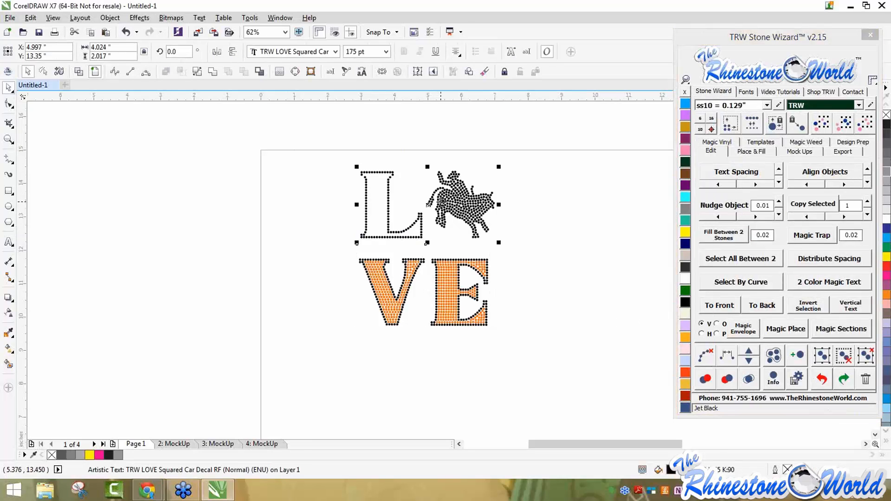
{"action": "double_click", "coordinate": [492, 203]}
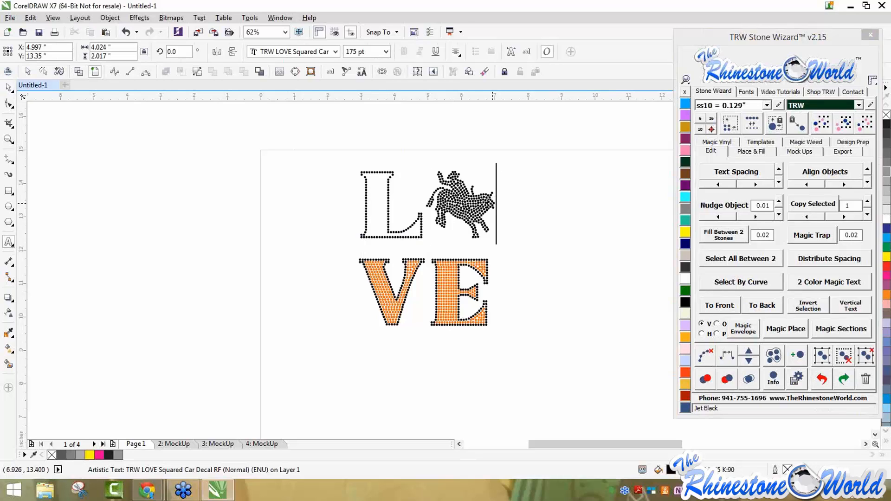
{"action": "left_click_drag", "start_coordinate": [489, 204], "coordinate": [442, 213]}
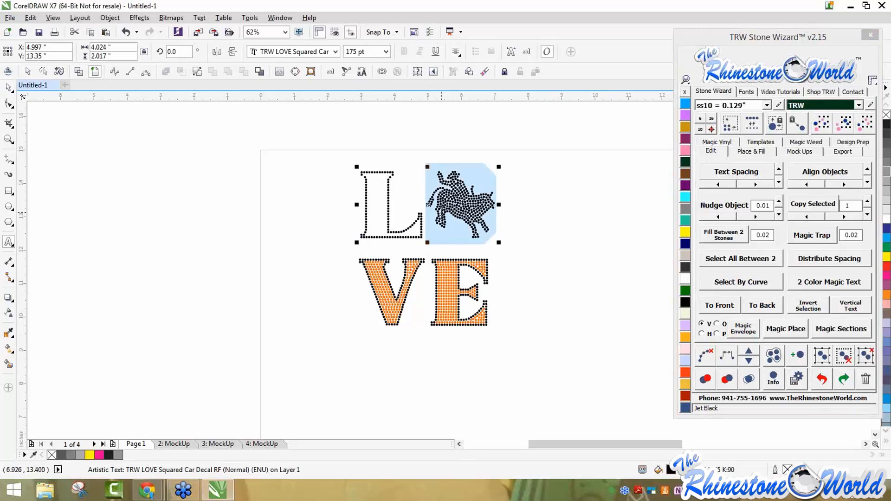
{"action": "left_click_drag", "start_coordinate": [495, 217], "coordinate": [369, 218]}
{"action": "left_click", "coordinate": [425, 222]}
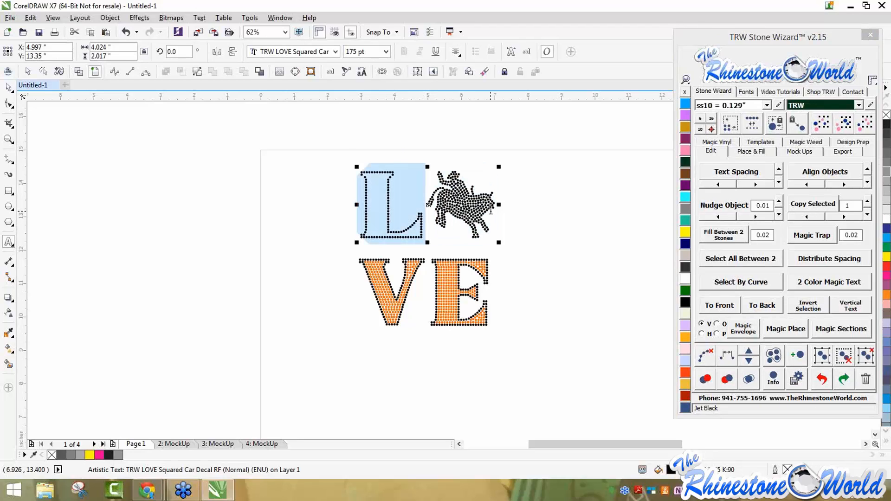
{"action": "left_click", "coordinate": [819, 280]}
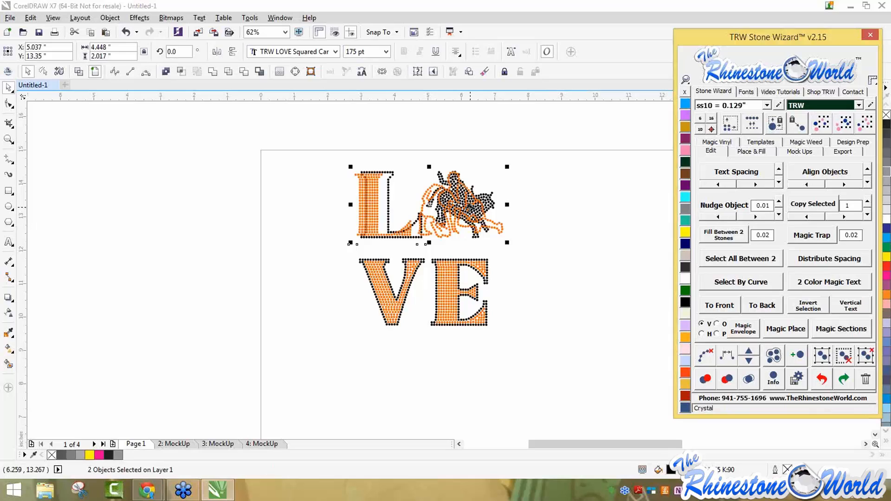
Move the two-color L and bull-rider design away from the VE line and delete it
{"action": "left_click_drag", "start_coordinate": [464, 204], "coordinate": [477, 172]}
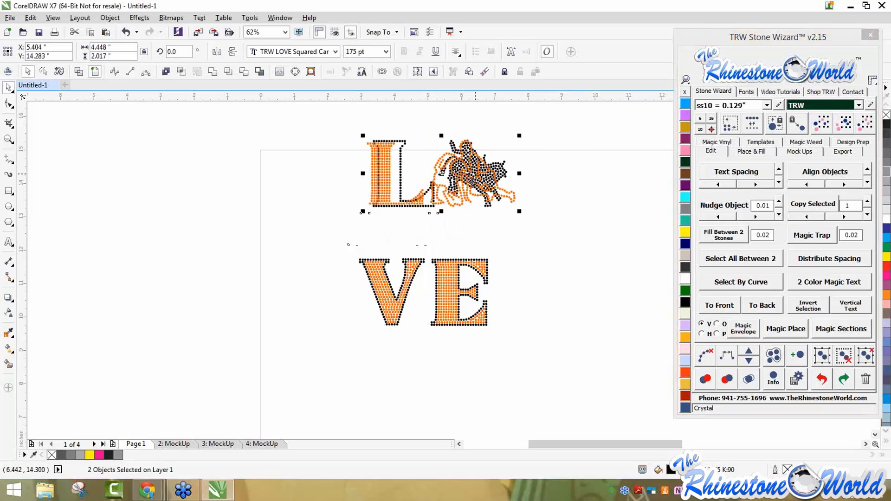
{"action": "key", "text": "Delete"}
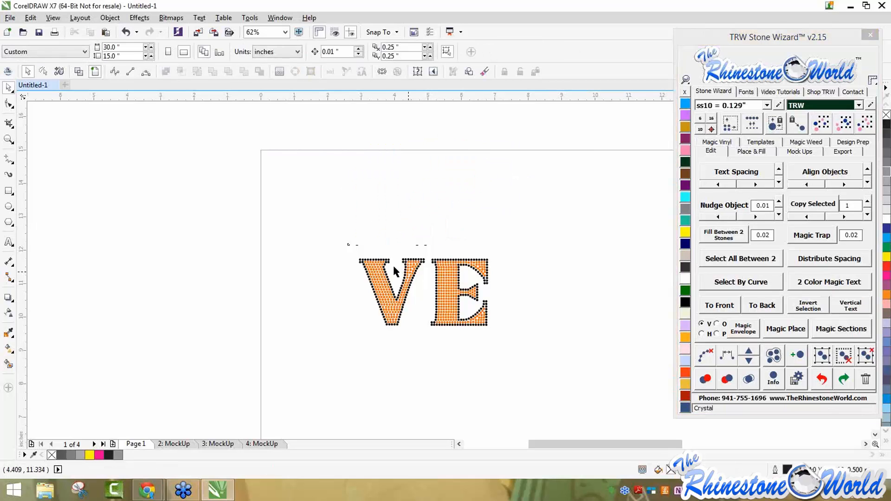
Switch to the browser and review the character chart and point sizes of the TRW 300 Love Squared & Car Decal font
{"action": "key", "text": "alt+Tab"}
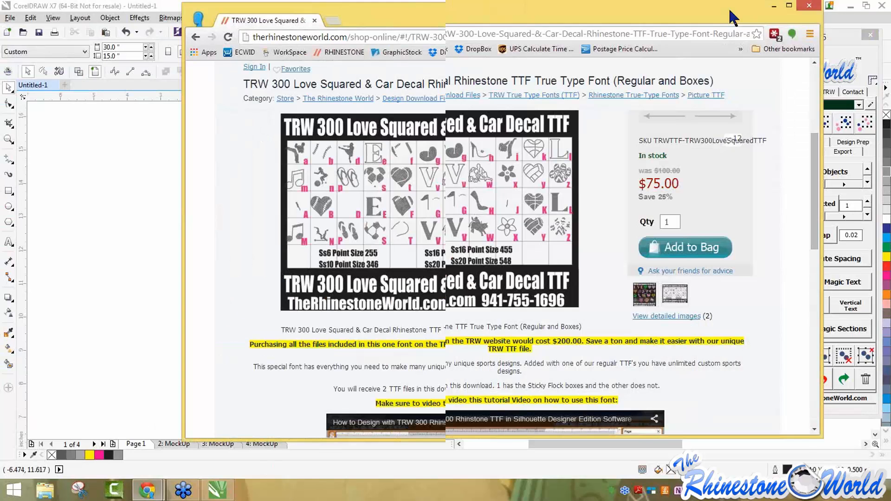
{"action": "left_click_drag", "start_coordinate": [730, 12], "coordinate": [695, 42]}
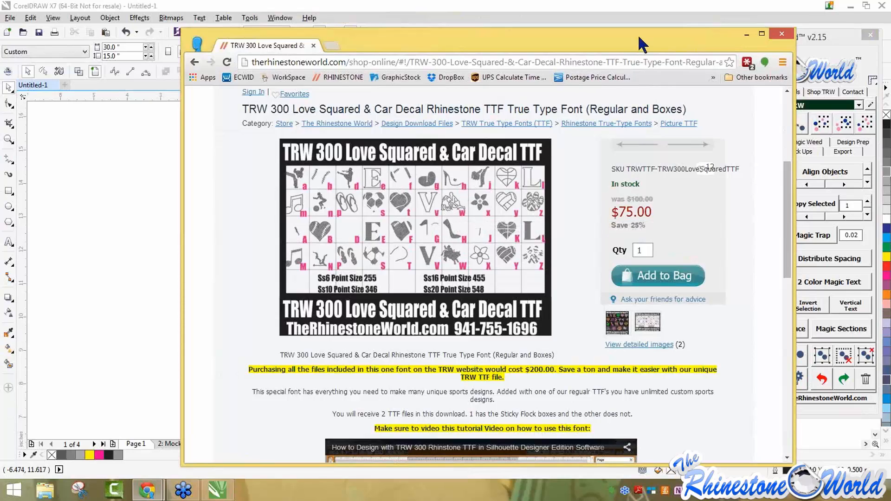
{"action": "left_click_drag", "start_coordinate": [638, 35], "coordinate": [499, 18]}
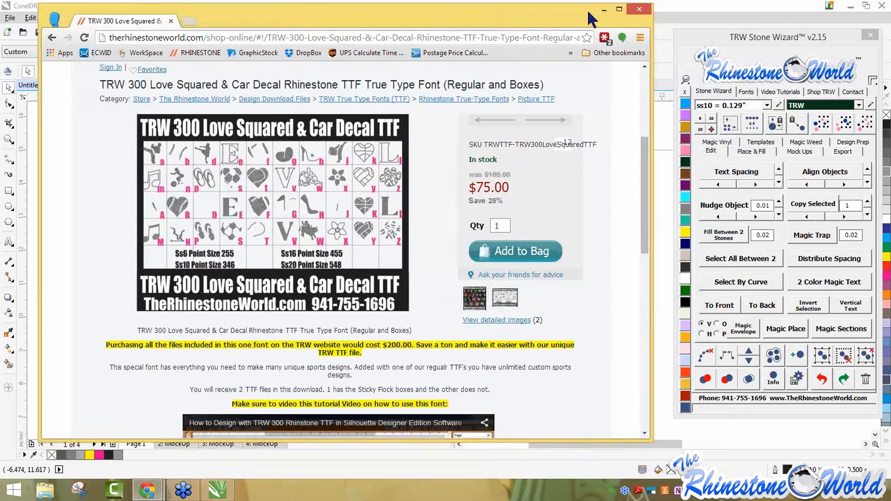
{"action": "left_click", "coordinate": [620, 10]}
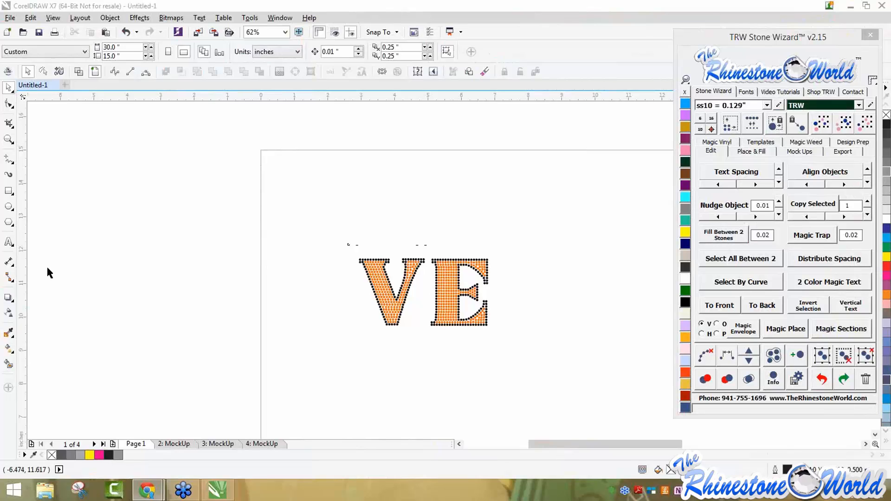
Delete the remaining two-color VE line and add the artistic text LP near the page's upper edge
{"action": "left_click_drag", "start_coordinate": [322, 233], "coordinate": [547, 379]}
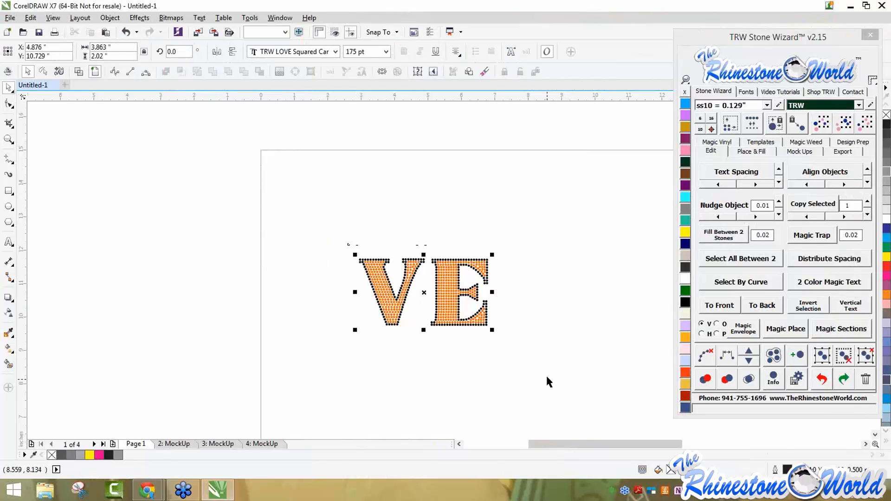
{"action": "key", "text": "Delete"}
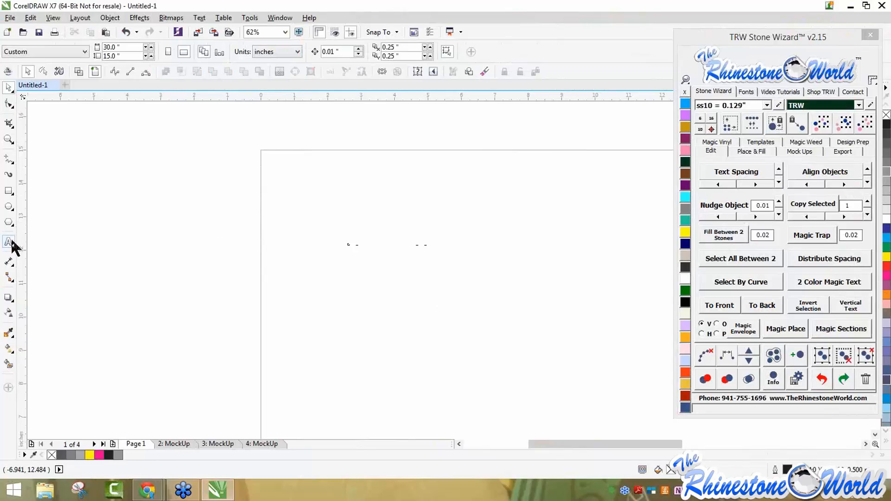
{"action": "left_click", "coordinate": [8, 242]}
{"action": "left_click", "coordinate": [458, 199]}
{"action": "type", "text": "L"}
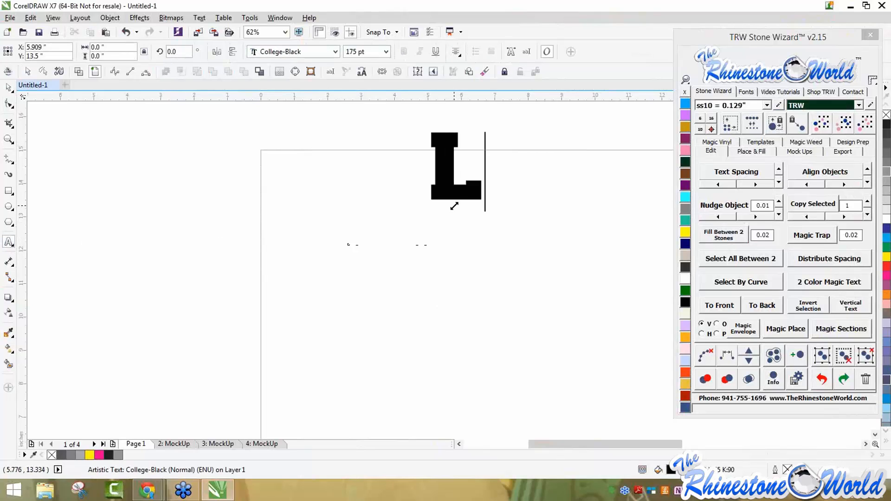
{"action": "type", "text": "V"}
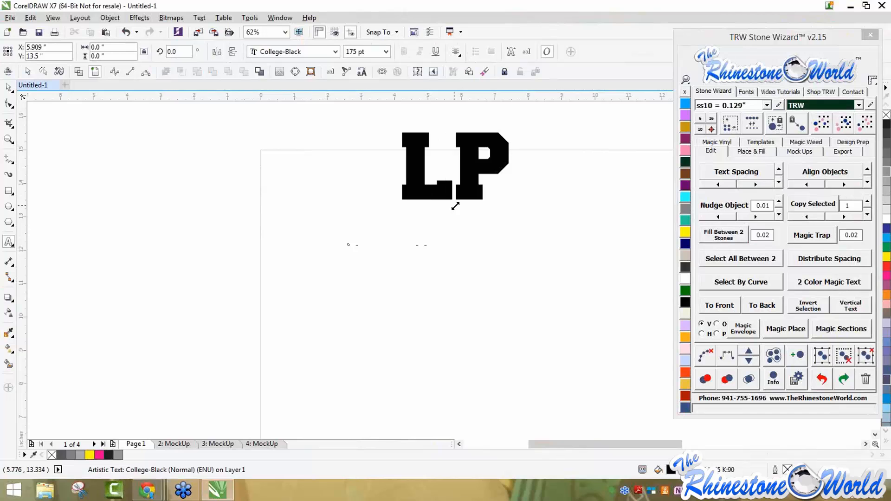
{"action": "key", "text": "ctrl+space"}
Copy the LP text once below the original and replace the copy's text with VE
{"action": "left_click", "coordinate": [866, 214]}
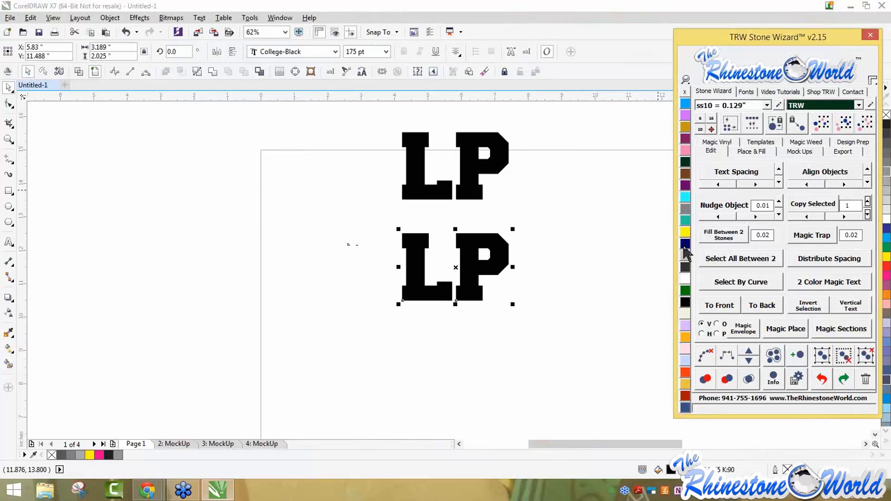
{"action": "left_click", "coordinate": [513, 260]}
{"action": "double_click", "coordinate": [509, 256]}
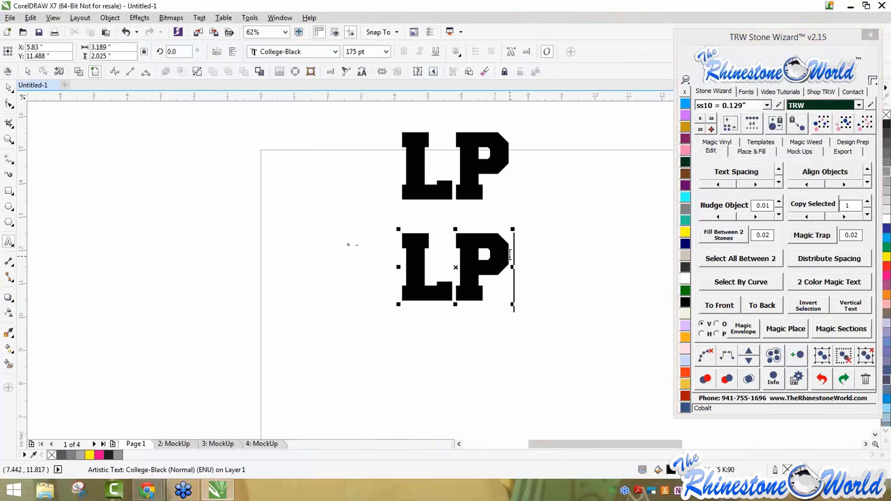
{"action": "left_click_drag", "start_coordinate": [511, 256], "coordinate": [420, 253]}
{"action": "type", "text": "VE"}
{"action": "key", "text": "ctrl+space"}
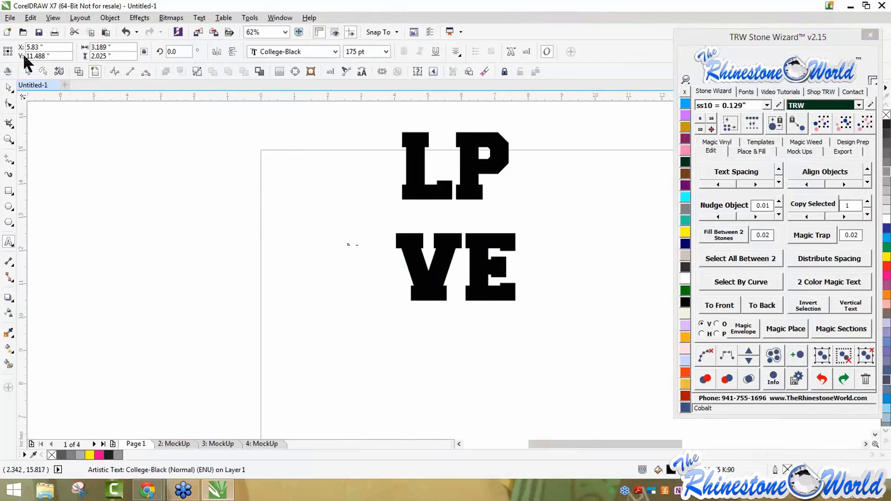
Apply the TRW LOVE Squared Car Decal RF font to both the LP and VE lines
{"action": "left_click", "coordinate": [9, 88]}
{"action": "left_click_drag", "start_coordinate": [370, 117], "coordinate": [592, 365]}
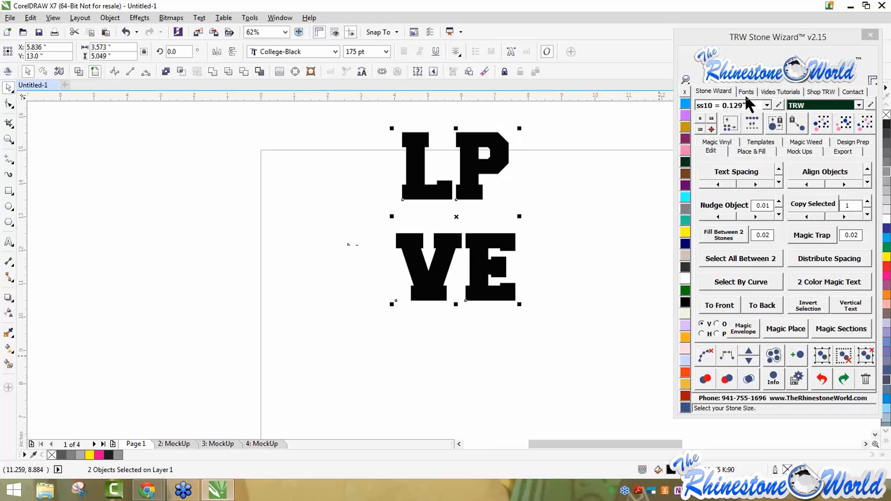
{"action": "left_click", "coordinate": [745, 93]}
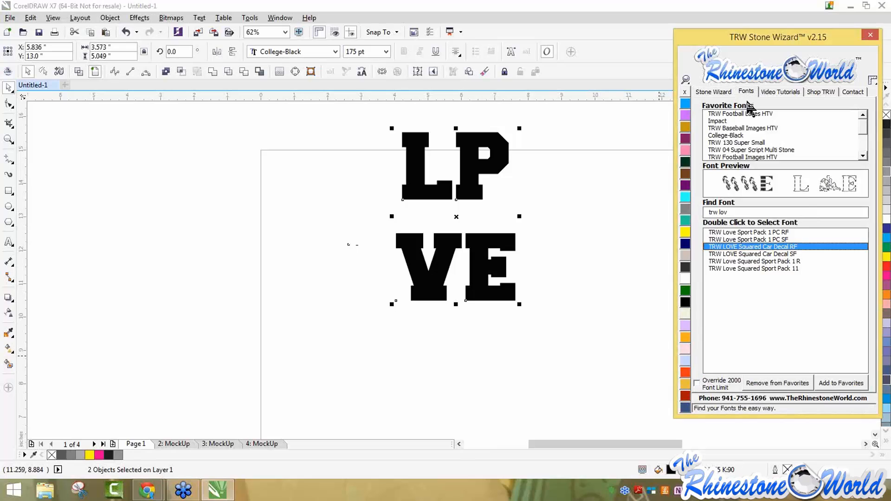
{"action": "double_click", "coordinate": [763, 255]}
{"action": "double_click", "coordinate": [767, 246]}
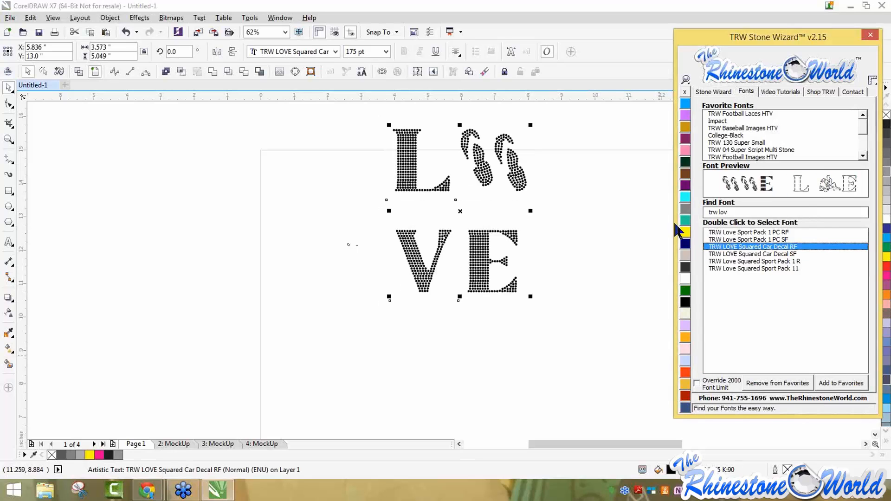
Convert the LP and VE lines into two-color magic text, select both lines and move them down onto the page
{"action": "left_click", "coordinate": [719, 90]}
{"action": "left_click", "coordinate": [829, 282]}
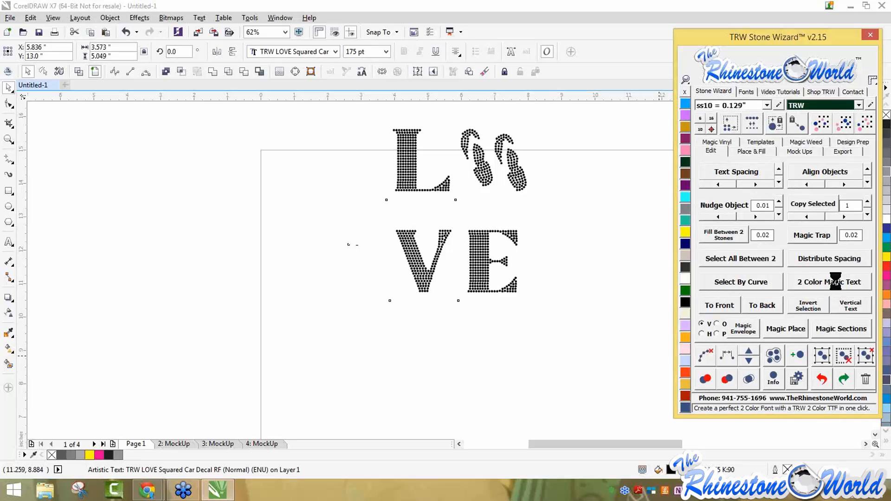
{"action": "left_click_drag", "start_coordinate": [352, 112], "coordinate": [525, 299]}
{"action": "left_click_drag", "start_coordinate": [482, 256], "coordinate": [494, 328]}
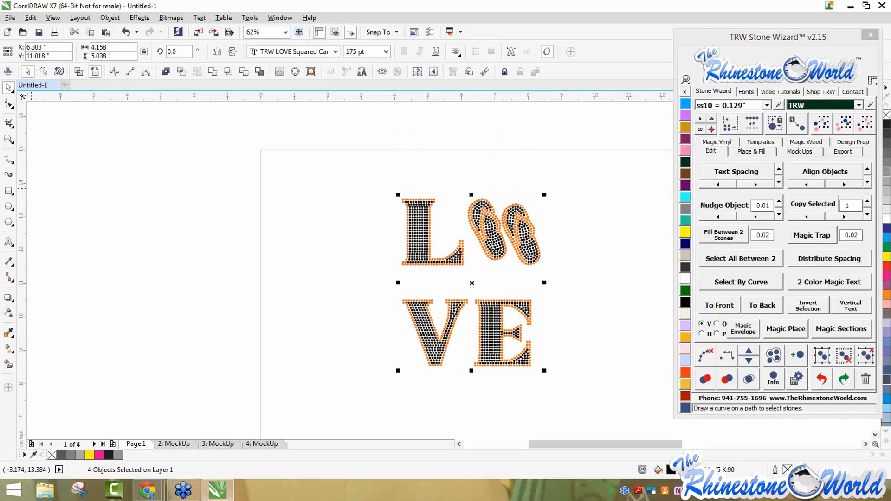
Check the Love Squared & Car Decal character chart in the browser again and return to CorelDRAW
{"action": "left_click_drag", "start_coordinate": [8, 28], "coordinate": [547, 14]}
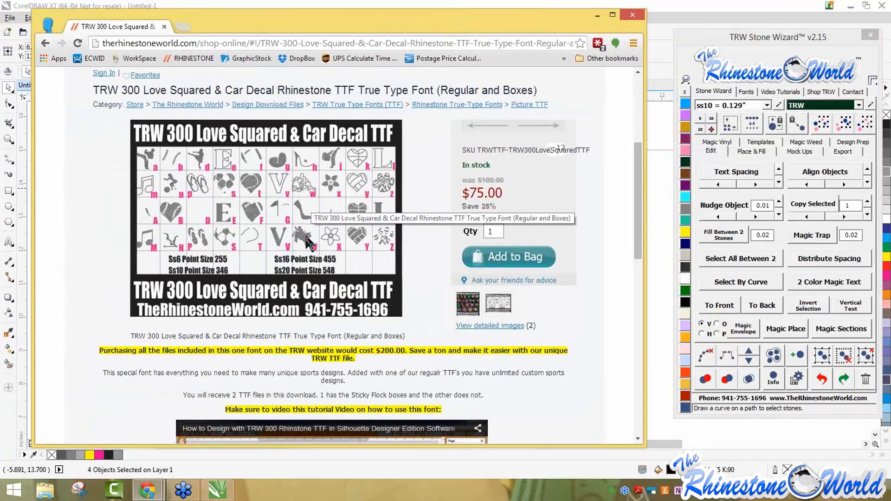
{"action": "left_click_drag", "start_coordinate": [430, 21], "coordinate": [1, 84]}
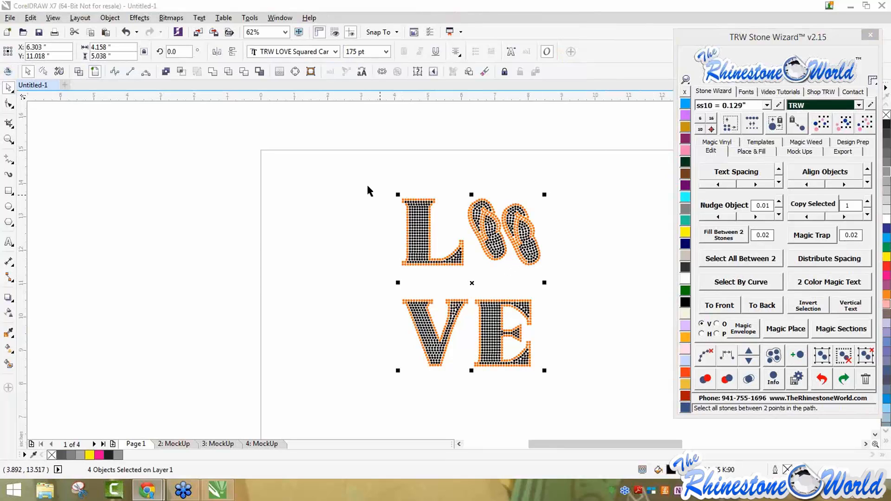
{"action": "left_click_drag", "start_coordinate": [367, 160], "coordinate": [326, 255]}
Move the two-color VE line up directly beneath the LP line and align the left edges of both lines
{"action": "left_click_drag", "start_coordinate": [377, 294], "coordinate": [594, 398]}
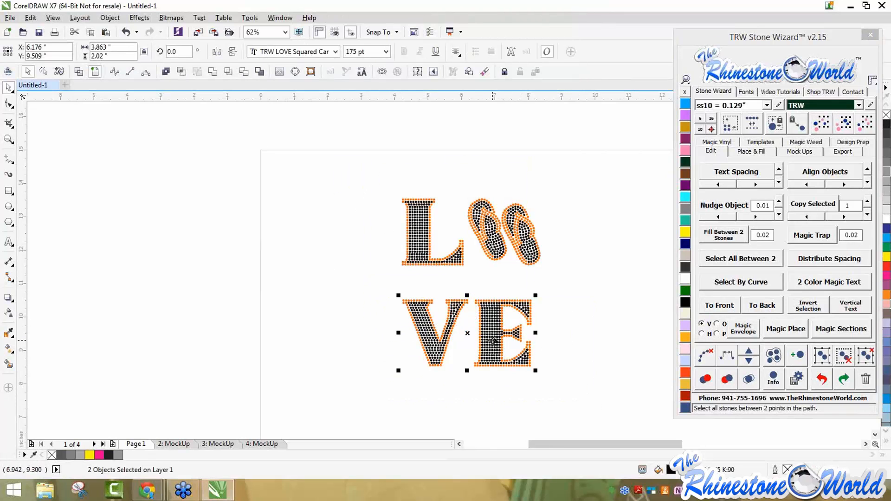
{"action": "left_click_drag", "start_coordinate": [490, 339], "coordinate": [494, 313]}
{"action": "left_click_drag", "start_coordinate": [22, 226], "coordinate": [676, 403]}
{"action": "scroll", "coordinate": [392, 281], "scroll_direction": "up", "scroll_amount": 3}
{"action": "scroll", "coordinate": [378, 269], "scroll_direction": "down", "scroll_amount": 1}
{"action": "left_click_drag", "start_coordinate": [421, 264], "coordinate": [417, 260]}
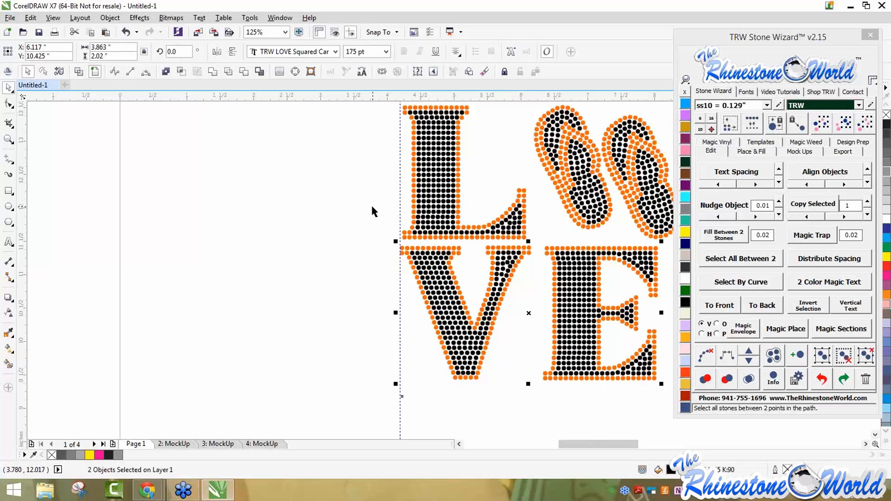
{"action": "left_click", "coordinate": [351, 213]}
Resize the complete LOVE design to ss10 (0.129 in) stones with Resize Design, accepting the stone replacement
{"action": "scroll", "coordinate": [351, 213], "scroll_direction": "down", "scroll_amount": 2}
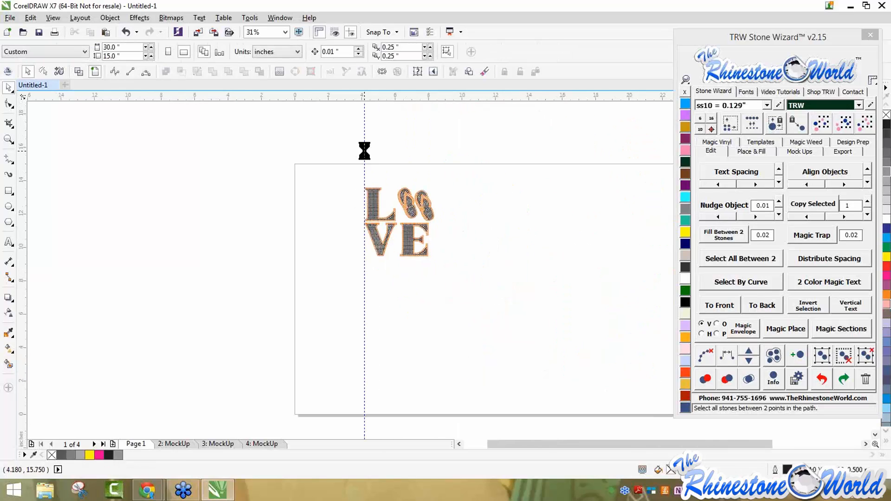
{"action": "left_click_drag", "start_coordinate": [318, 163], "coordinate": [581, 307]}
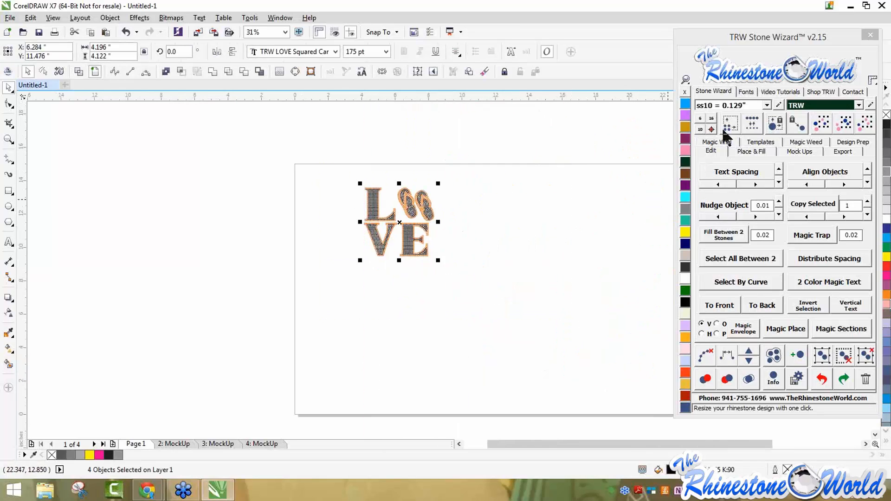
{"action": "left_click", "coordinate": [725, 130]}
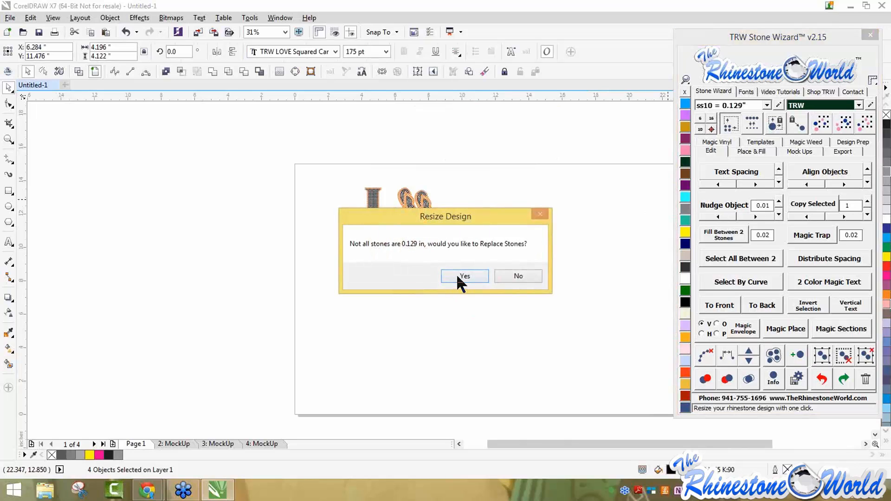
{"action": "left_click", "coordinate": [458, 276]}
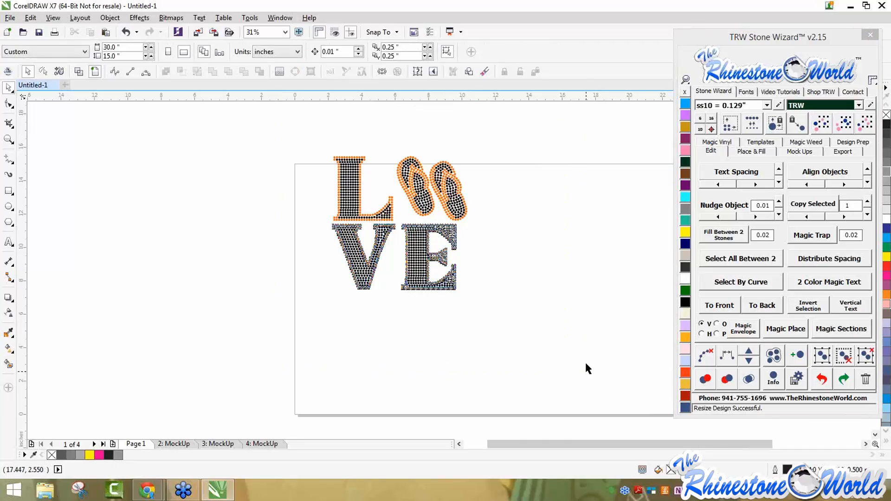
Create TRW Magic Templates from the LOVE design and move the Stone Wizard window away from the generated templates
{"action": "left_click", "coordinate": [771, 144]}
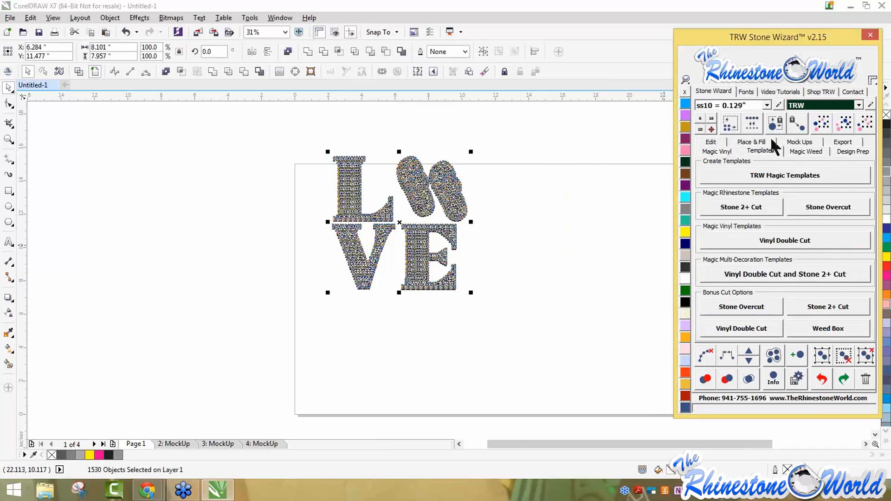
{"action": "left_click", "coordinate": [770, 176]}
{"action": "left_click_drag", "start_coordinate": [814, 41], "coordinate": [244, 64]}
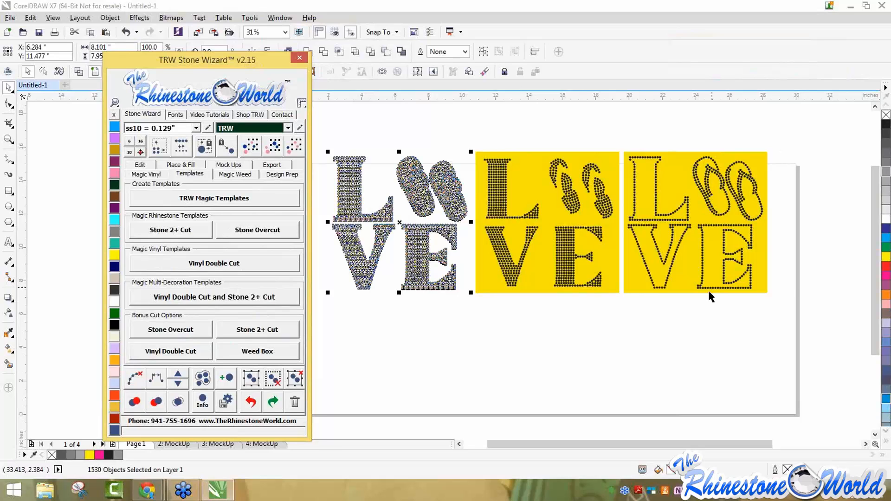
Delete the two yellow color-separated templates beside the LOVE design
{"action": "left_click", "coordinate": [668, 343]}
{"action": "left_click_drag", "start_coordinate": [478, 128], "coordinate": [818, 359]}
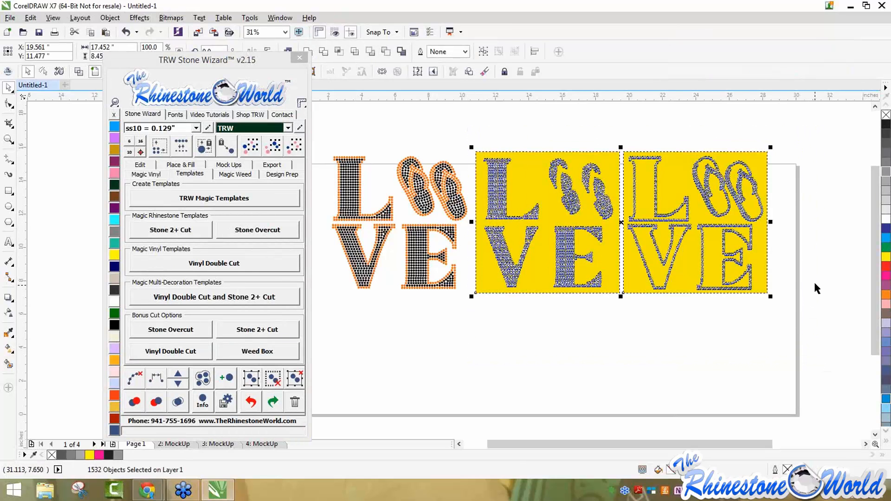
{"action": "key", "text": "Delete"}
Move the whole LOVE design into the right half of the page, centered at about X 17.3 and Y 10.6 inches
{"action": "left_click_drag", "start_coordinate": [513, 142], "coordinate": [327, 335]}
{"action": "left_click_drag", "start_coordinate": [390, 225], "coordinate": [564, 290]}
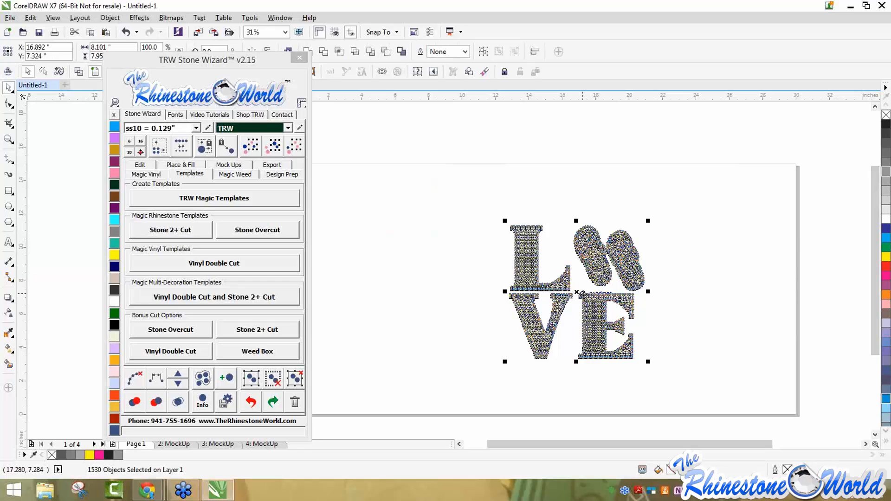
{"action": "left_click_drag", "start_coordinate": [585, 292], "coordinate": [591, 238]}
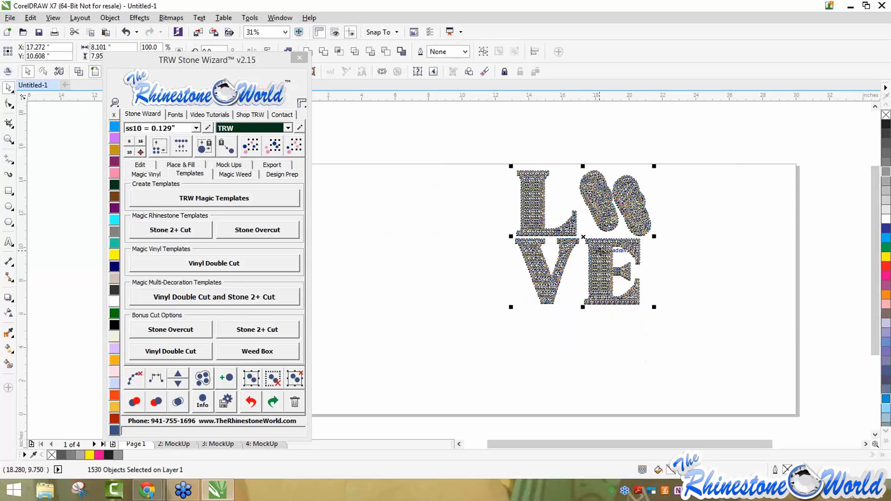
{"action": "left_click", "coordinate": [737, 305]}
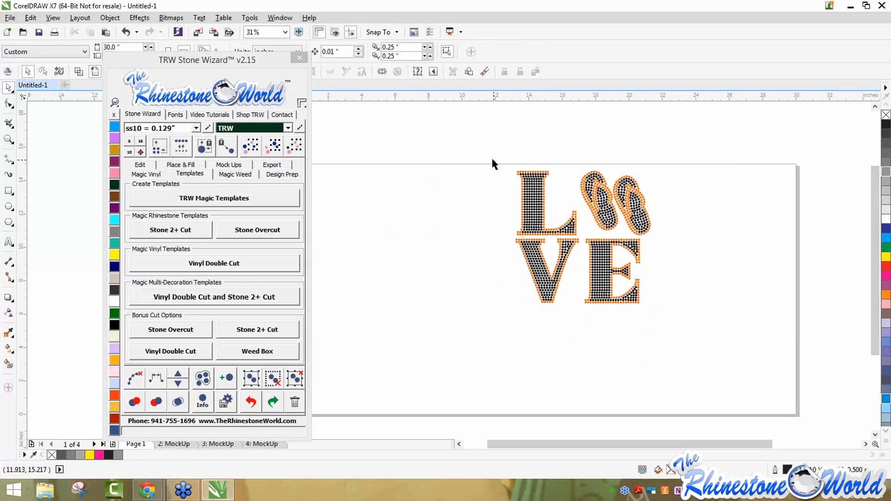
Delete the entire LOVE design from the page
{"action": "left_click_drag", "start_coordinate": [496, 153], "coordinate": [703, 335]}
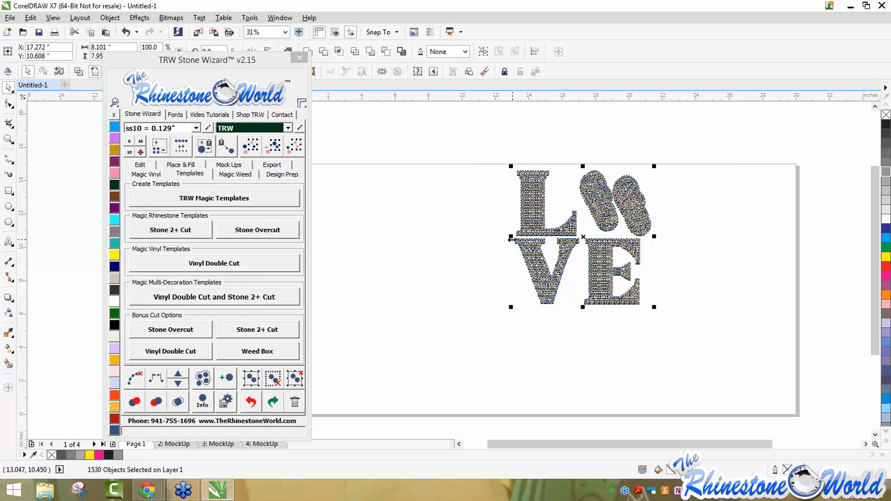
{"action": "left_click", "coordinate": [478, 141]}
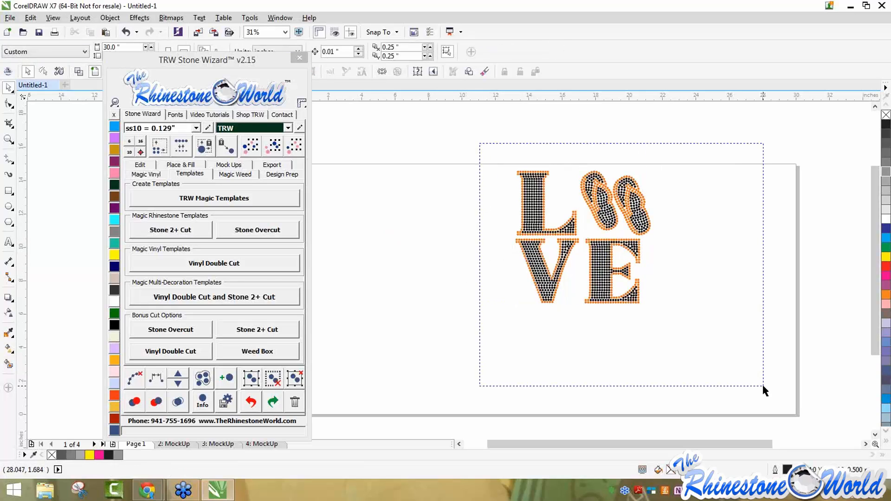
{"action": "key", "text": "ctrl+a"}
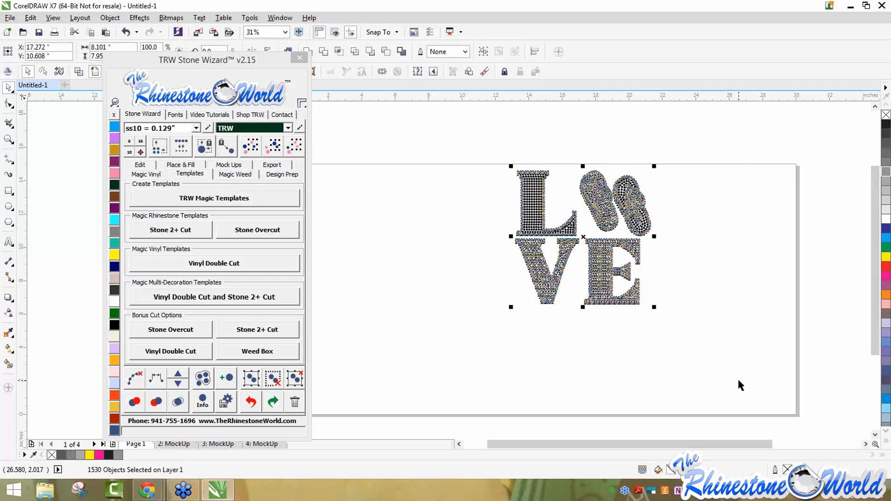
Add a College-Black letter B near the page's upper-left corner and enlarge it to about 5.3 by 6.8 inches
{"action": "left_click_drag", "start_coordinate": [266, 68], "coordinate": [779, 67]}
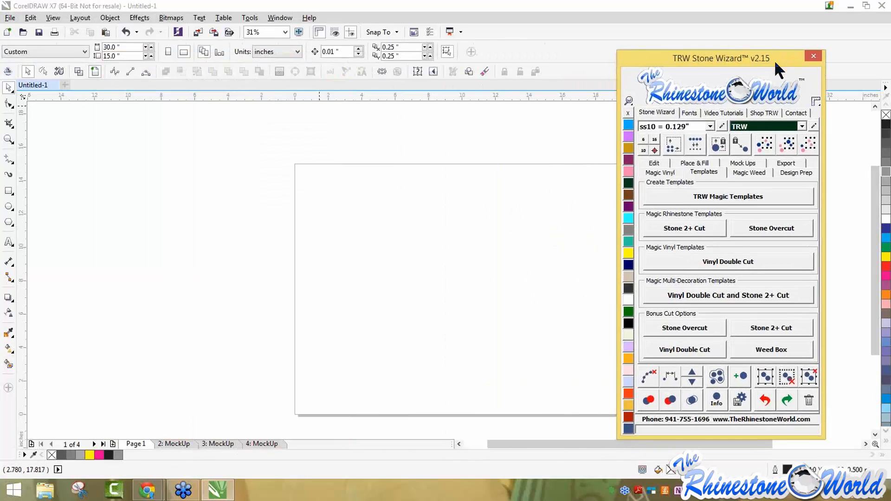
{"action": "left_click", "coordinate": [649, 163]}
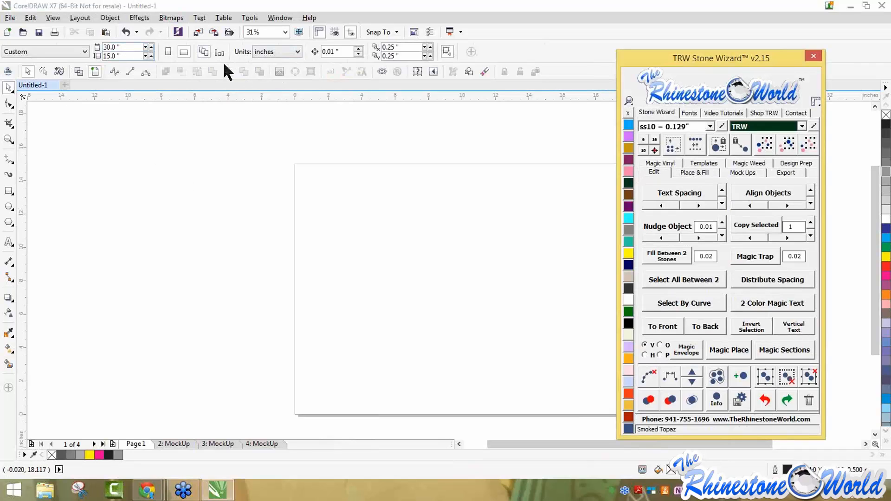
{"action": "left_click", "coordinate": [8, 242]}
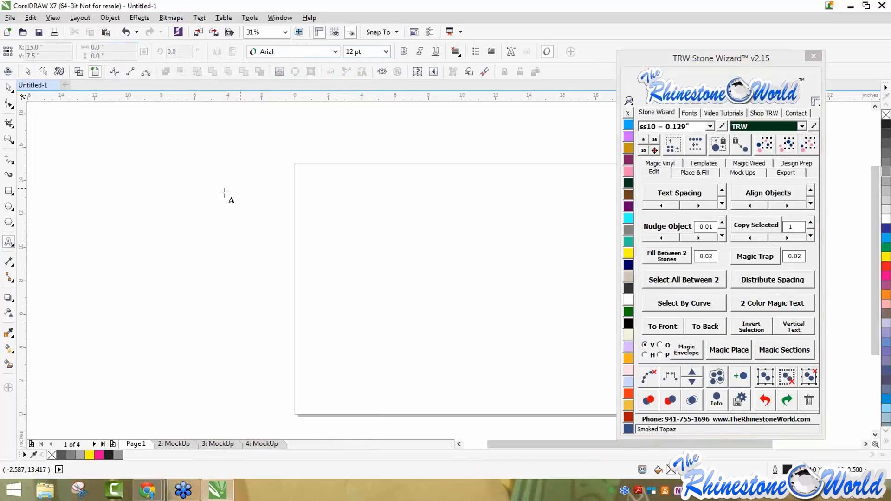
{"action": "left_click", "coordinate": [336, 207]}
{"action": "type", "text": "B"}
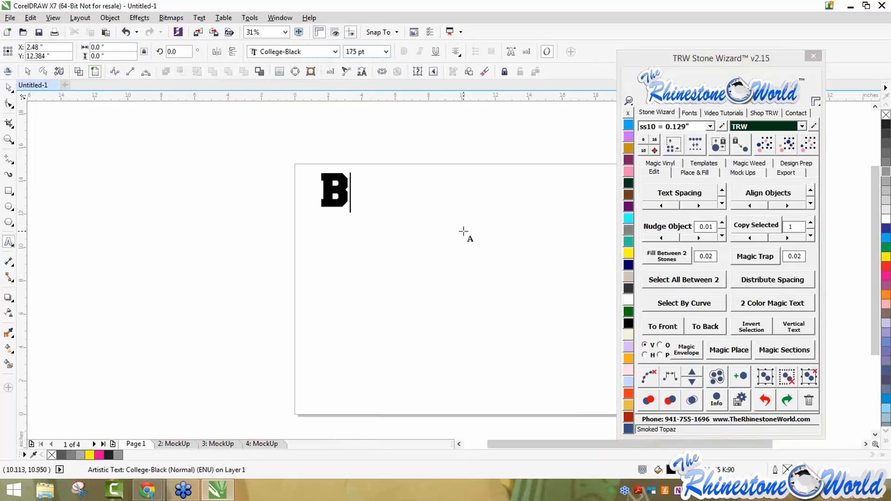
{"action": "left_click", "coordinate": [9, 89]}
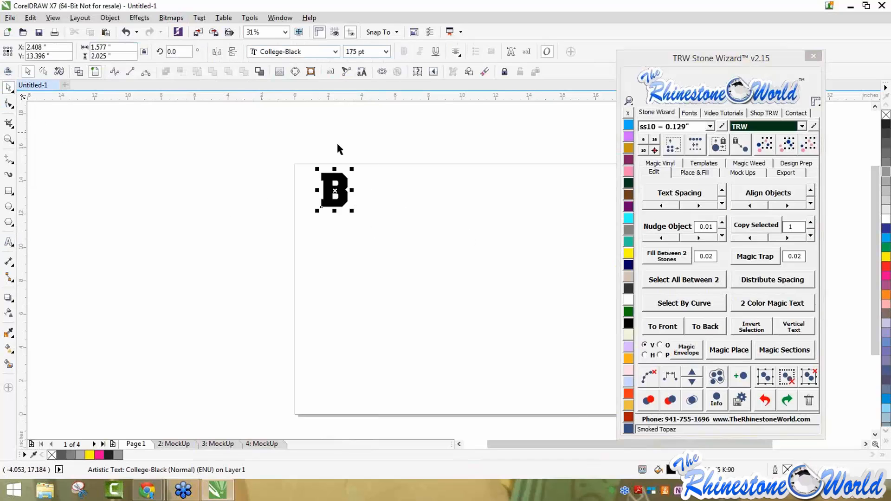
{"action": "left_click_drag", "start_coordinate": [351, 210], "coordinate": [461, 292]}
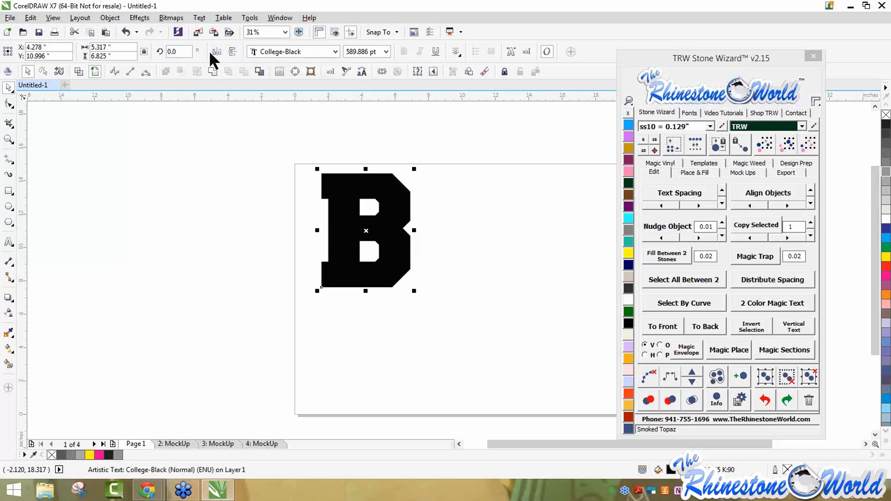
Mirror the letter B horizontally and vertically, and move it about 4.2 inches to the right
{"action": "left_click", "coordinate": [215, 51]}
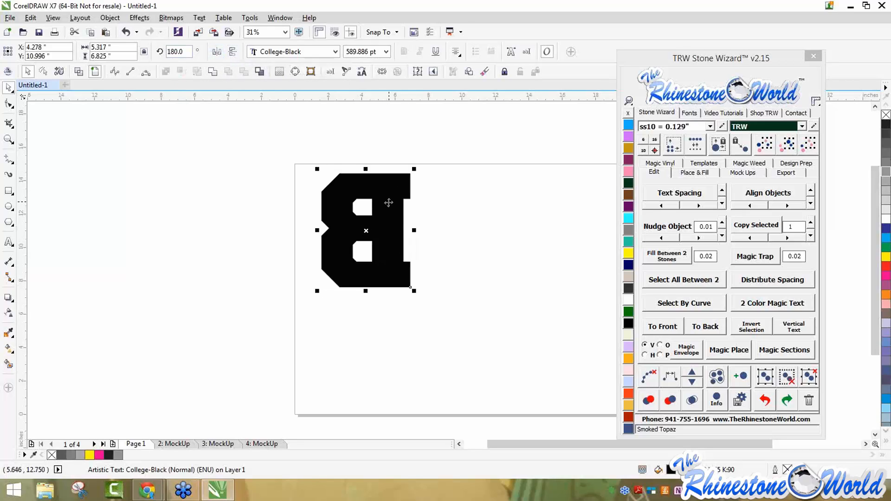
{"action": "left_click", "coordinate": [233, 51]}
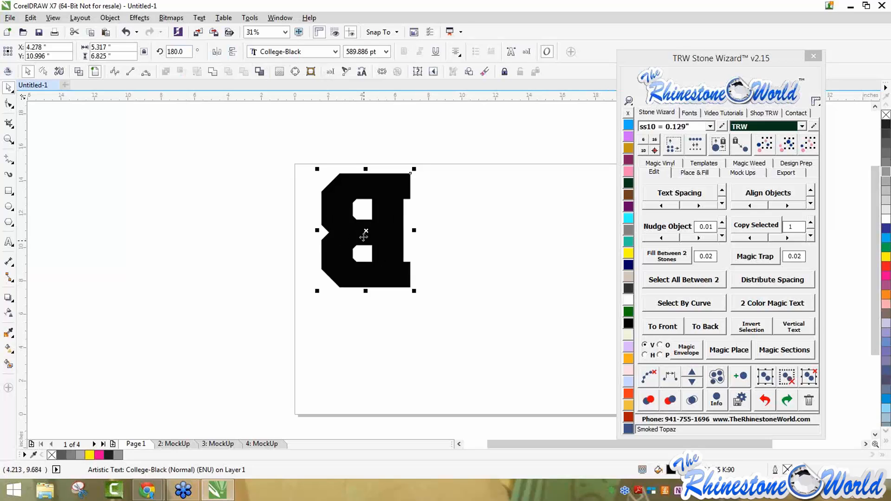
{"action": "left_click", "coordinate": [517, 329]}
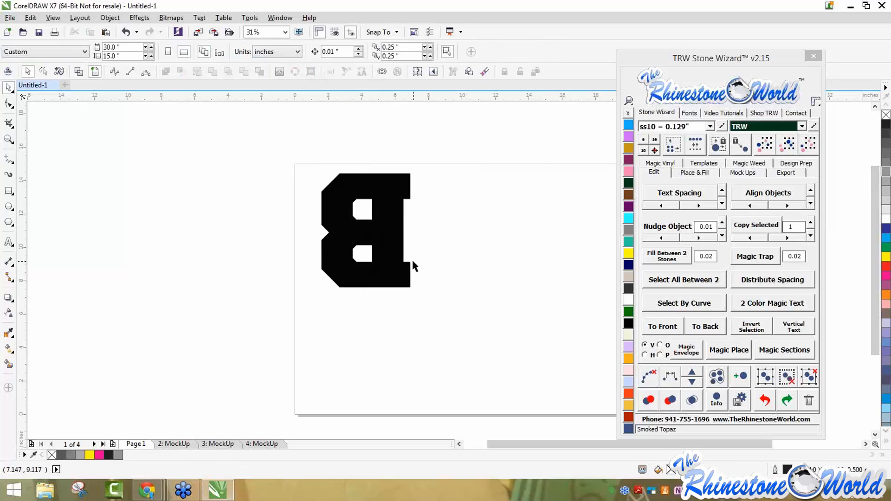
{"action": "left_click", "coordinate": [350, 190]}
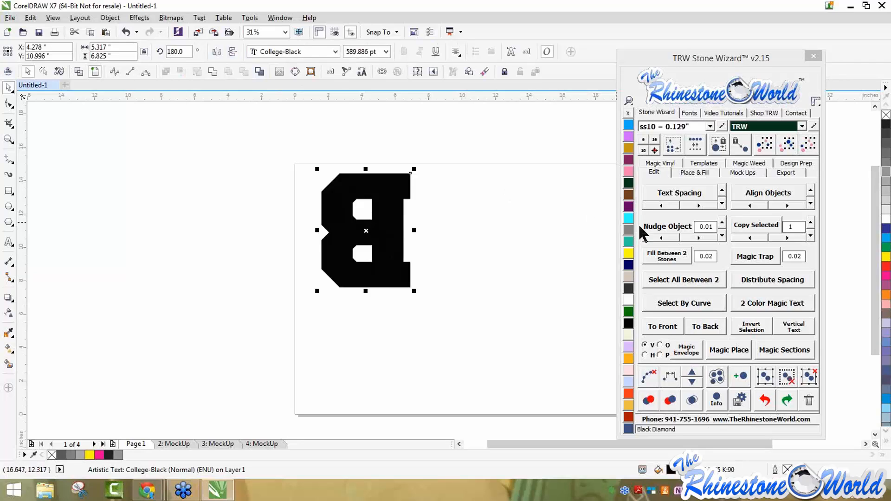
{"action": "left_click", "coordinate": [268, 138]}
{"action": "left_click_drag", "start_coordinate": [268, 138], "coordinate": [490, 319]}
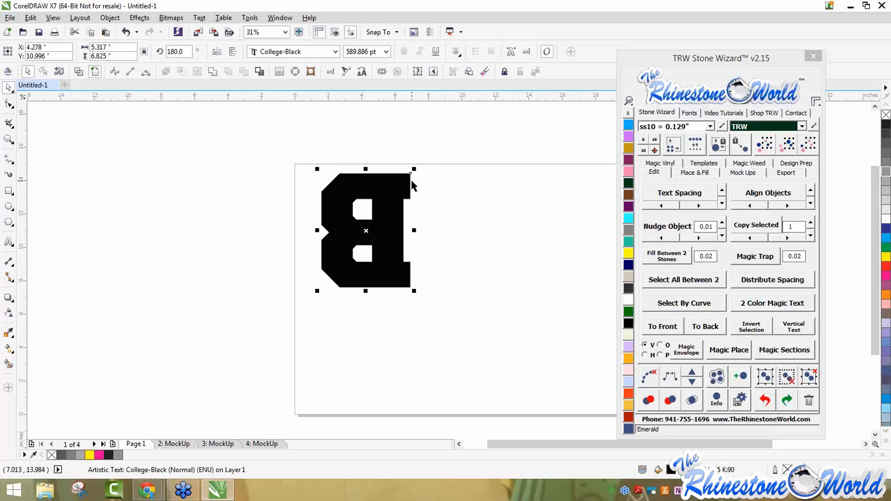
{"action": "left_click_drag", "start_coordinate": [411, 181], "coordinate": [475, 185]}
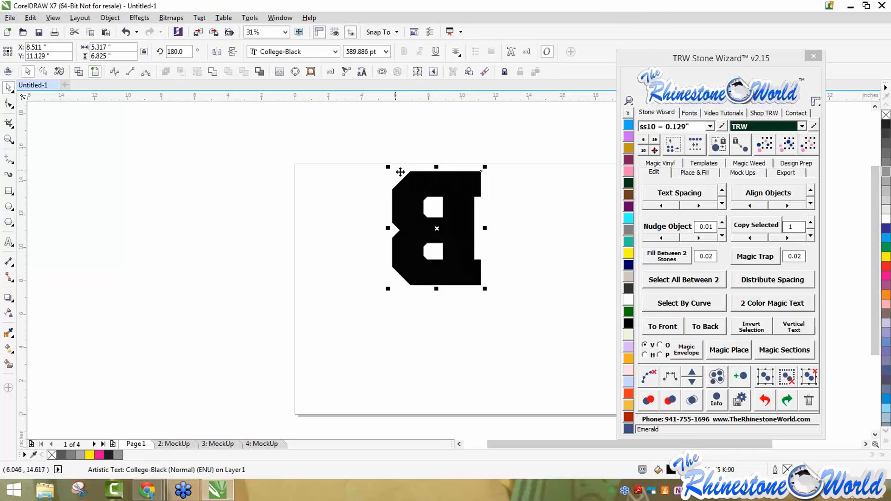
Mirror the letter B horizontally back to its readable orientation and enlarge it to about 7.6 by 9.8 inches
{"action": "left_click", "coordinate": [217, 51]}
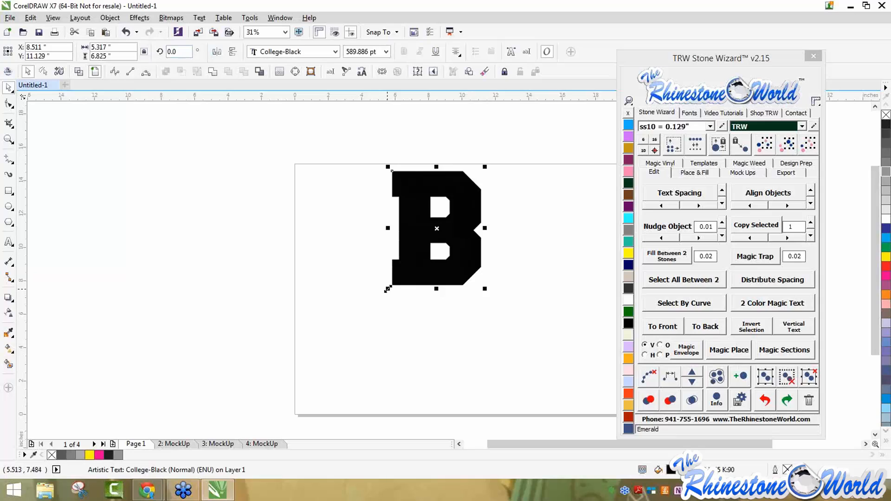
{"action": "left_click_drag", "start_coordinate": [388, 288], "coordinate": [349, 338]}
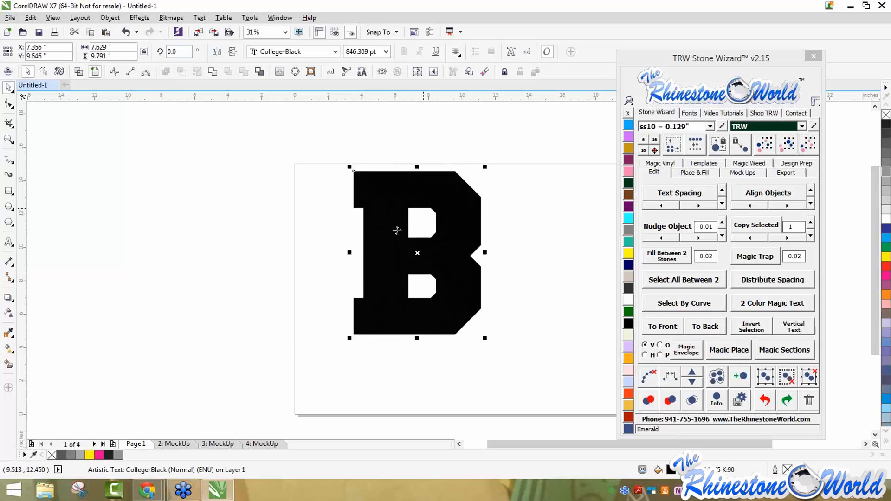
Apply a Hatch Fill to the letter B with stones placed inside and contour spacing 0.00
{"action": "left_click", "coordinate": [691, 174]}
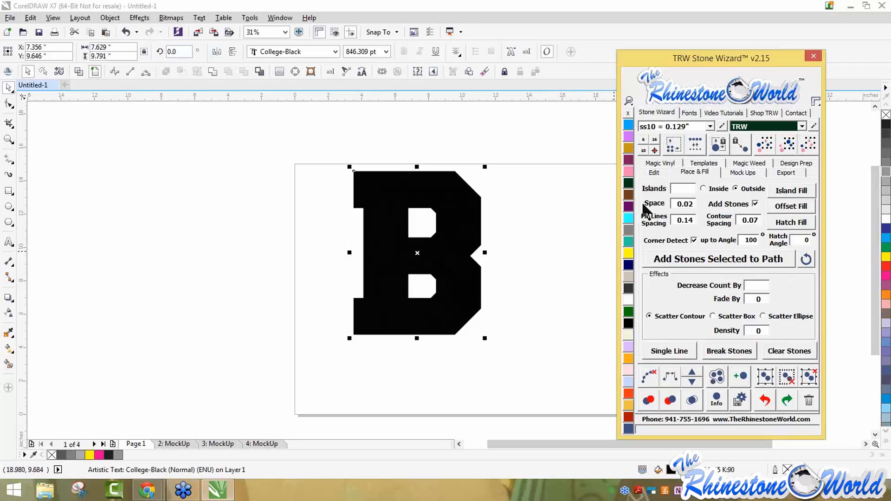
{"action": "left_click", "coordinate": [703, 188]}
{"action": "left_click", "coordinate": [758, 219]}
{"action": "key", "text": "BackSpace"}
{"action": "type", "text": "0"}
{"action": "left_click", "coordinate": [799, 225]}
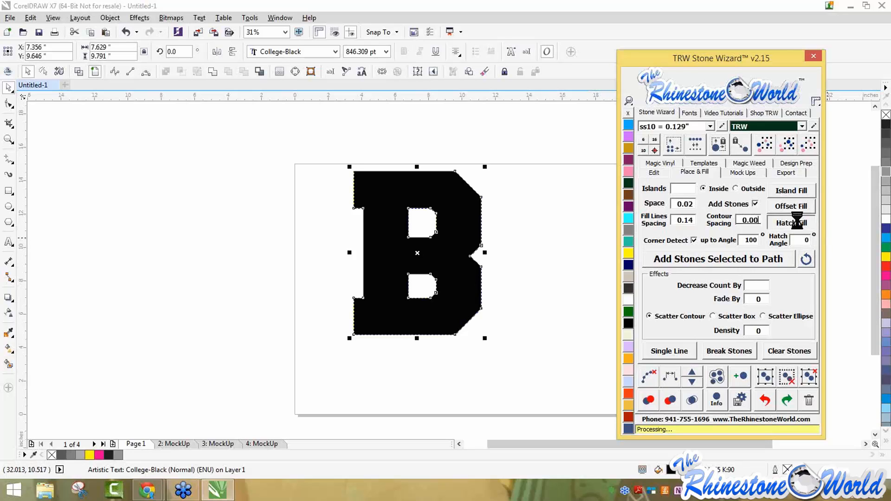
Clear the paths from the entire stone-filled letter B, leaving only the stones
{"action": "left_click", "coordinate": [555, 268]}
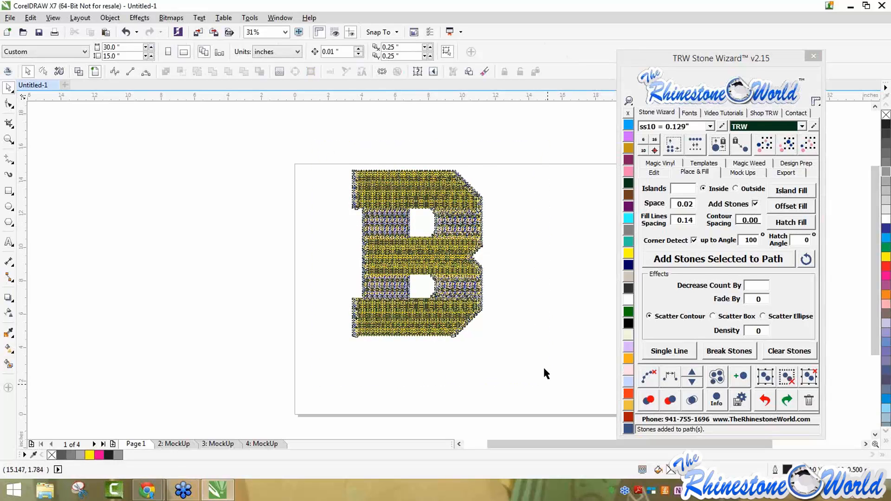
{"action": "key", "text": "ctrl+a"}
{"action": "left_click", "coordinate": [648, 377]}
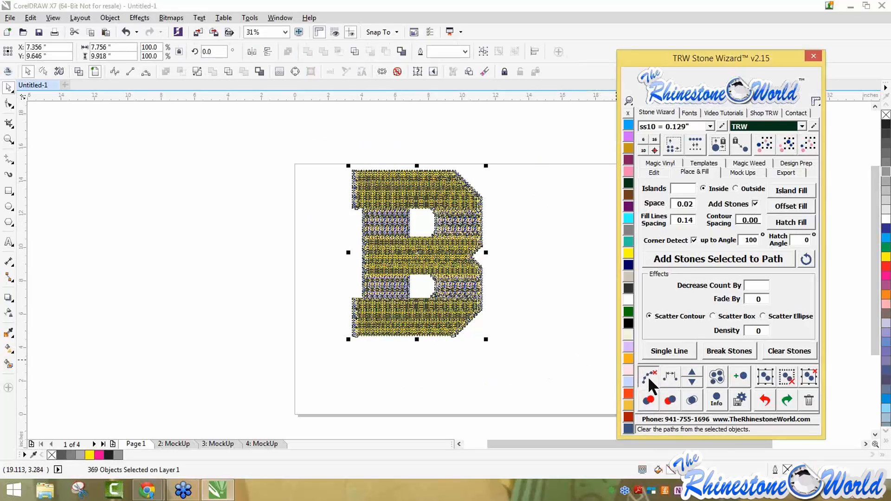
{"action": "left_click", "coordinate": [563, 354]}
{"action": "scroll", "coordinate": [398, 182], "scroll_direction": "up", "scroll_amount": 2}
{"action": "scroll", "coordinate": [410, 184], "scroll_direction": "down", "scroll_amount": 2}
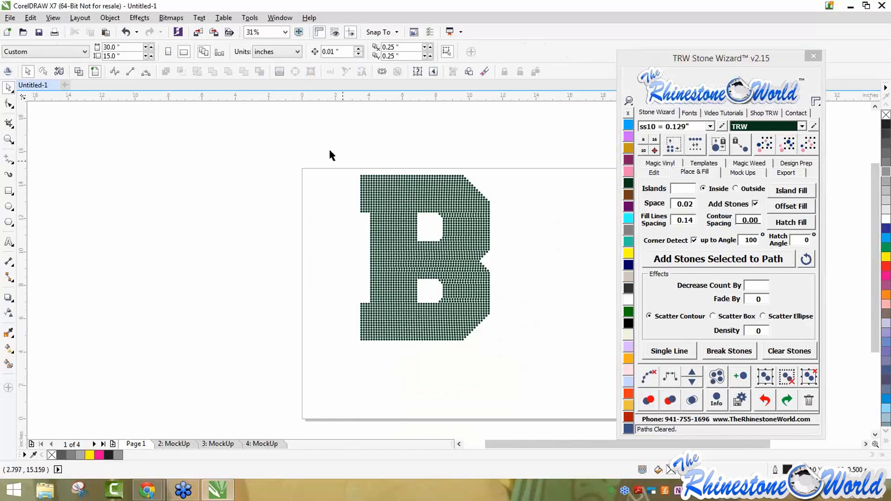
Check the total number of stones in the letter B and inspect its hatch fill up close
{"action": "key", "text": "ctrl+a"}
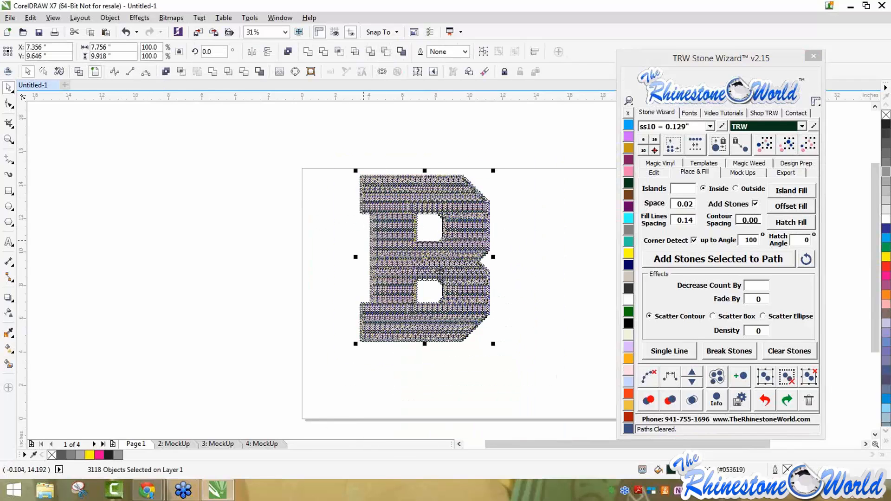
{"action": "left_click", "coordinate": [532, 320]}
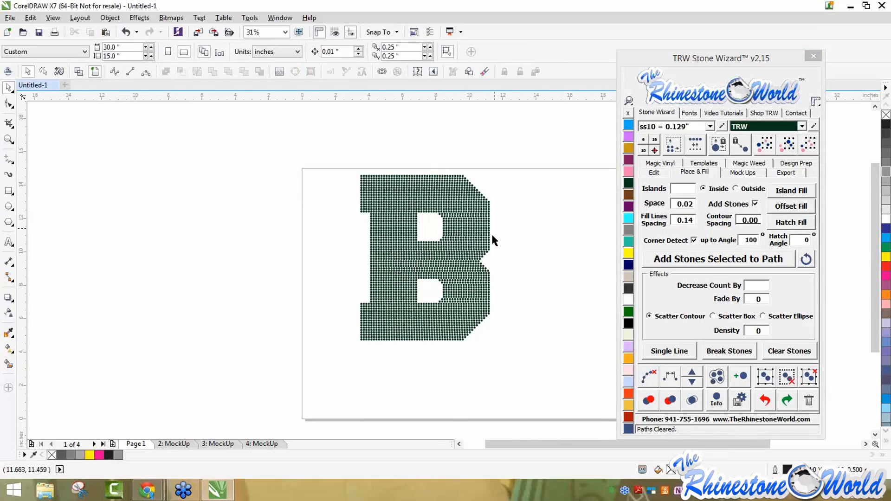
{"action": "scroll", "coordinate": [490, 241], "scroll_direction": "up", "scroll_amount": 1}
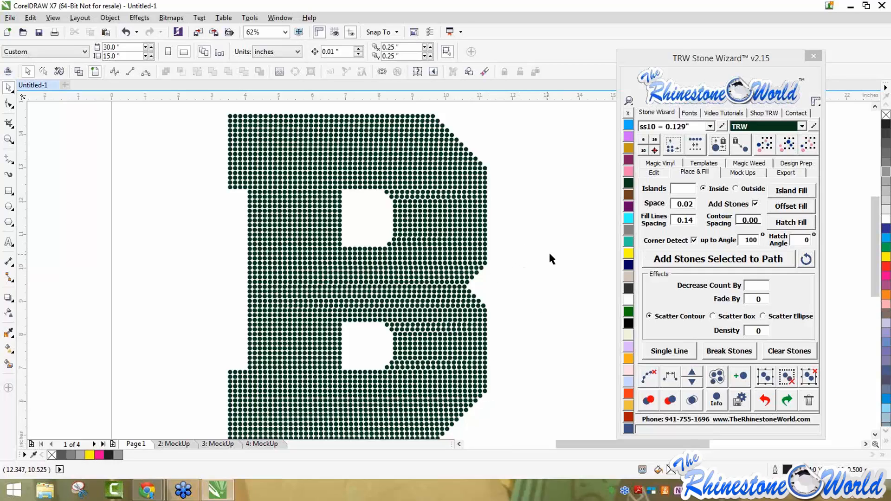
{"action": "scroll", "coordinate": [548, 251], "scroll_direction": "down", "scroll_amount": 1}
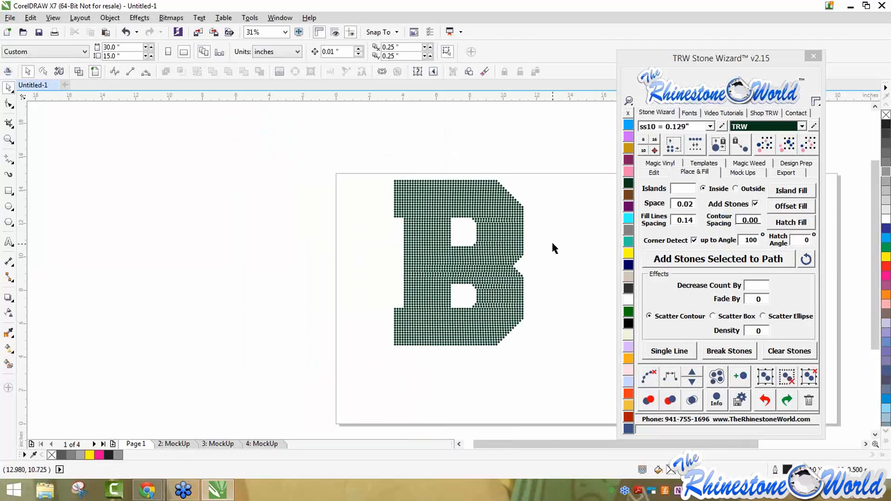
Delete all the stones of the filled letter B from the page
{"action": "left_click_drag", "start_coordinate": [351, 164], "coordinate": [547, 367]}
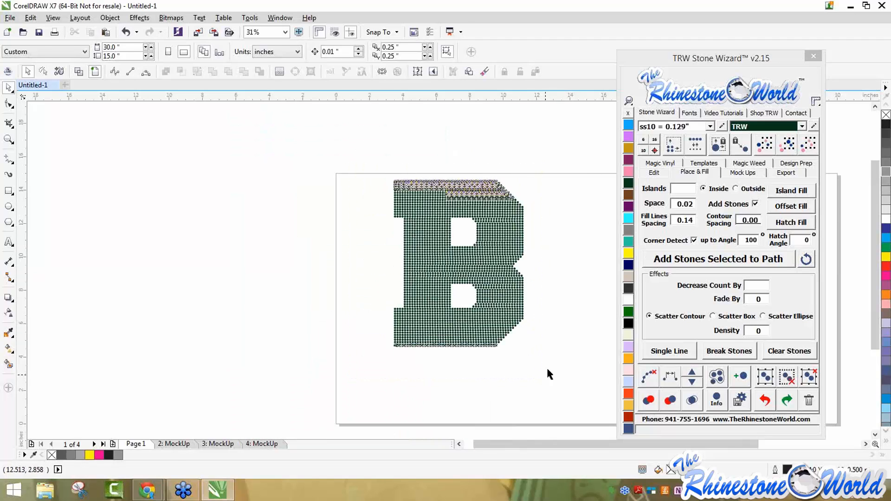
{"action": "key", "text": "Delete"}
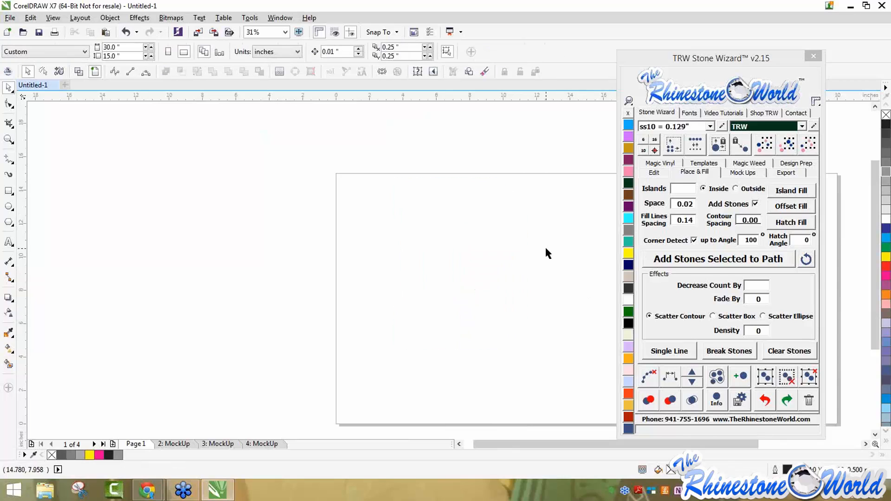
Show the Stone Wizard's export options and move its window out of the drawing area
{"action": "left_click_drag", "start_coordinate": [767, 59], "coordinate": [233, 40]}
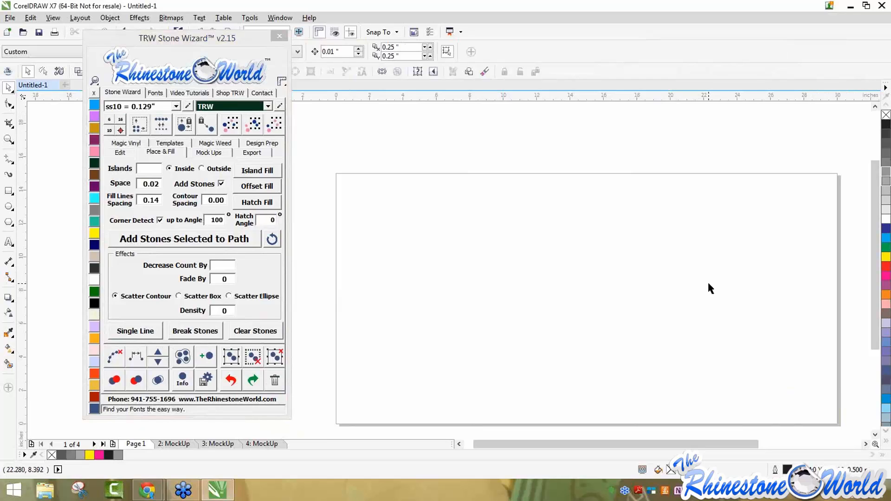
{"action": "scroll", "coordinate": [707, 281], "scroll_direction": "down", "scroll_amount": 2}
{"action": "scroll", "coordinate": [718, 296], "scroll_direction": "up", "scroll_amount": 2}
{"action": "scroll", "coordinate": [717, 296], "scroll_direction": "down", "scroll_amount": 1}
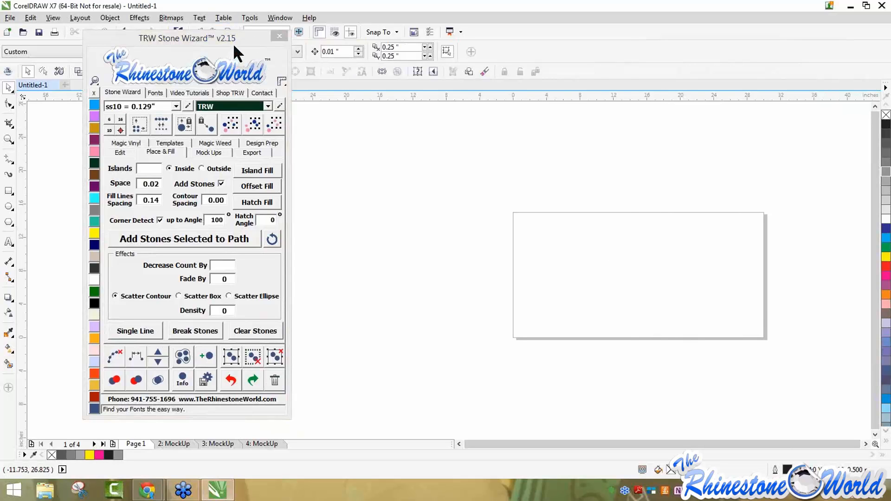
{"action": "left_click_drag", "start_coordinate": [233, 43], "coordinate": [605, 59]}
{"action": "left_click", "coordinate": [607, 167]}
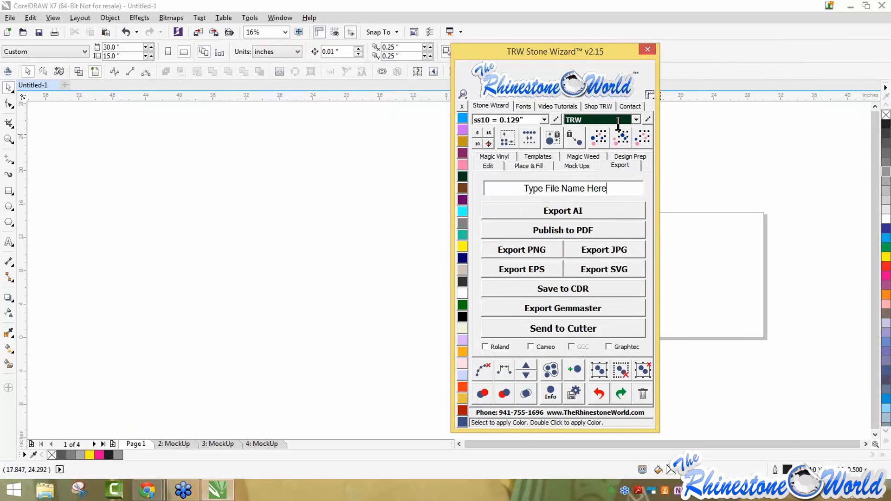
{"action": "left_click_drag", "start_coordinate": [588, 48], "coordinate": [0, 59]}
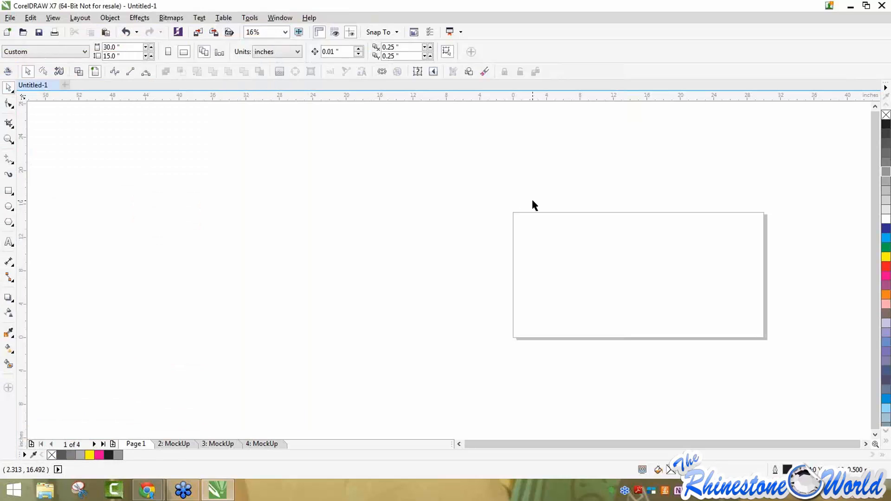
Add the College-Black text TRWNYE50 in the page's upper half and enlarge it to about 21.4 by 2.7 inches
{"action": "scroll", "coordinate": [699, 263], "scroll_direction": "down", "scroll_amount": 2}
{"action": "scroll", "coordinate": [743, 267], "scroll_direction": "up", "scroll_amount": 2}
{"action": "scroll", "coordinate": [477, 262], "scroll_direction": "down", "scroll_amount": 1}
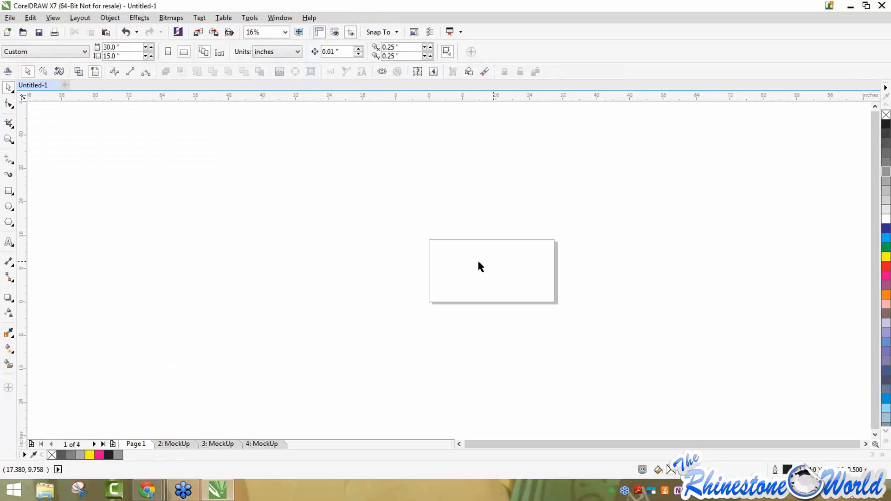
{"action": "scroll", "coordinate": [446, 273], "scroll_direction": "up", "scroll_amount": 1}
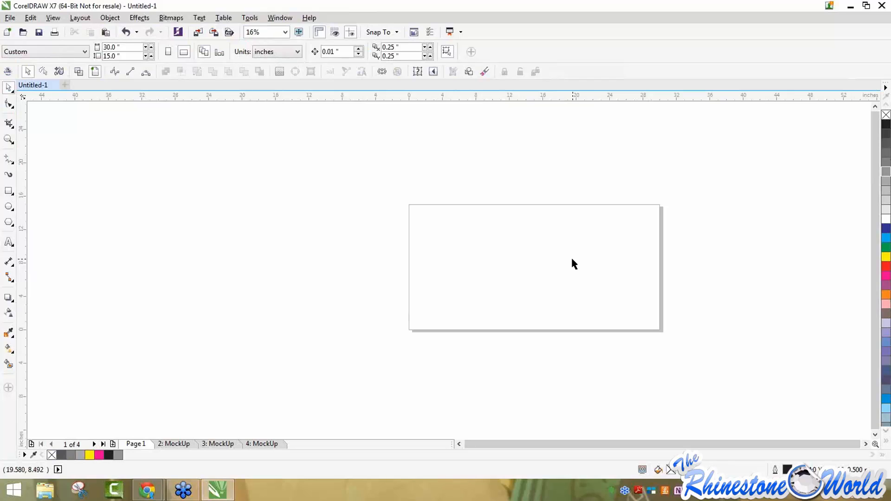
{"action": "left_click", "coordinate": [8, 242]}
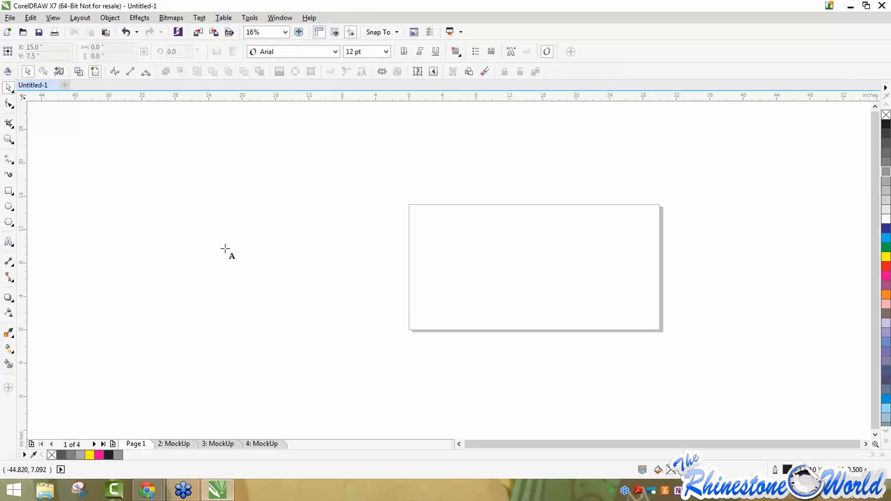
{"action": "left_click", "coordinate": [544, 240]}
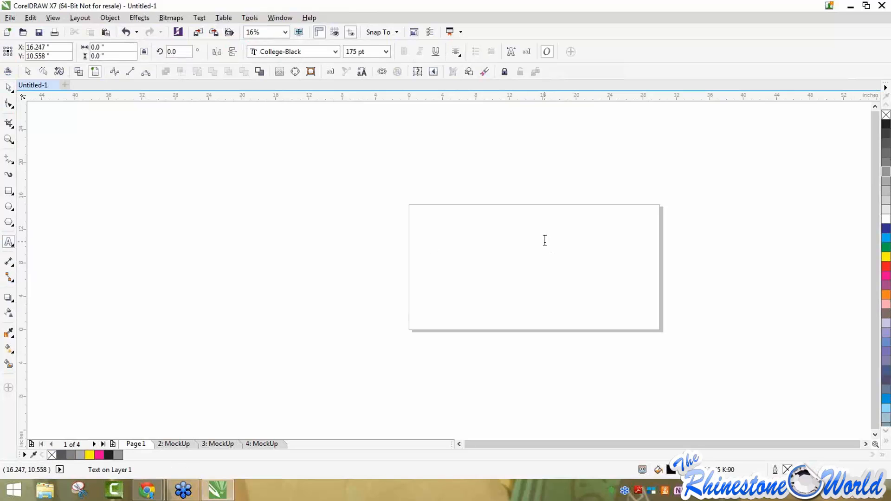
{"action": "type", "text": "TRWNYE"}
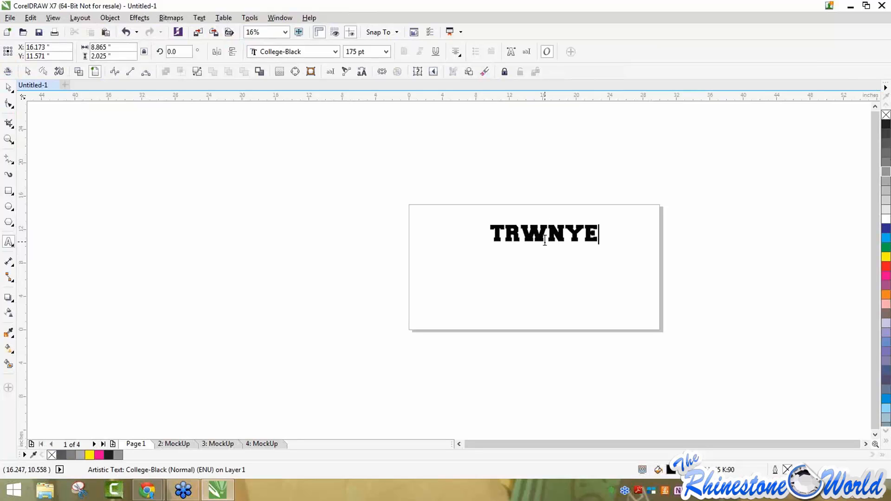
{"action": "type", "text": "50"}
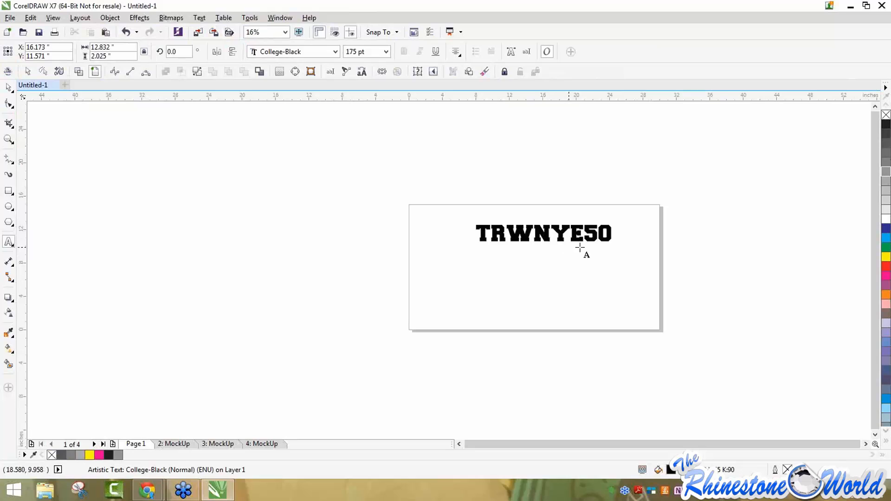
{"action": "key", "text": "ctrl+space"}
{"action": "left_click_drag", "start_coordinate": [473, 246], "coordinate": [426, 279]}
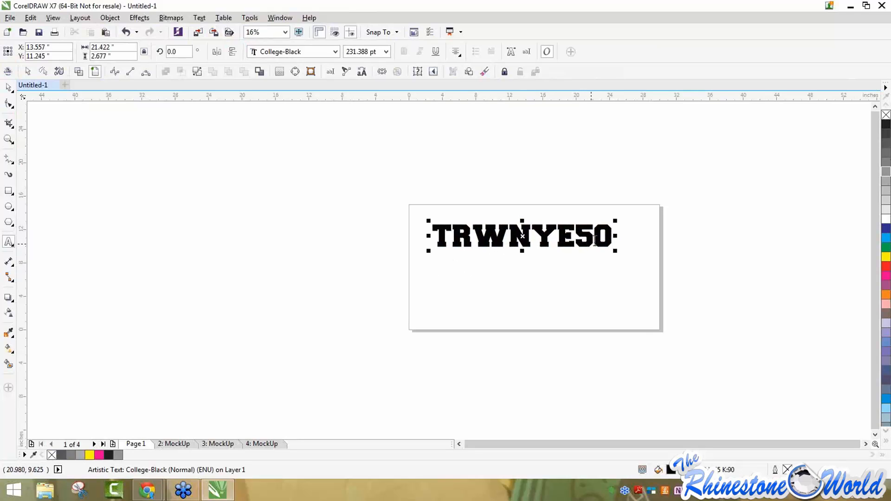
Add the line FOR THE NEXT 2 HOURS below TRWNYE50 in the same text object
{"action": "key", "text": "Return"}
{"action": "type", "text": "FOR"}
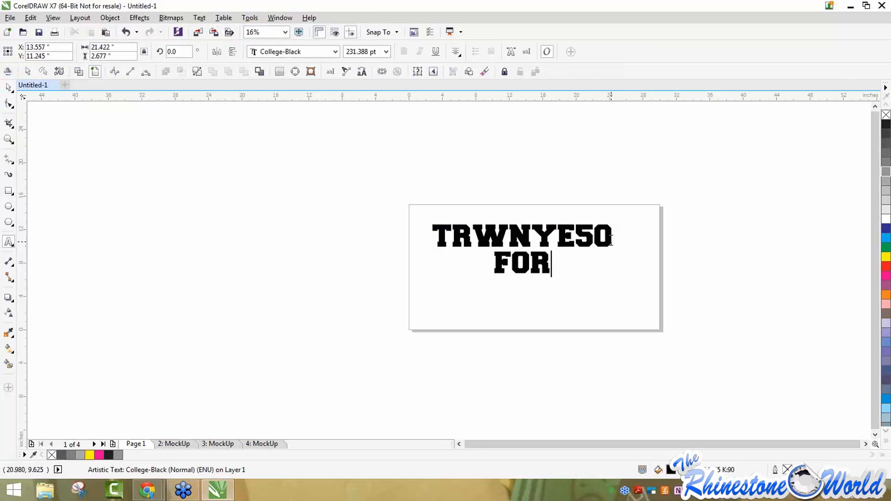
{"action": "type", "text": " THE NEXT 2 HOURS"}
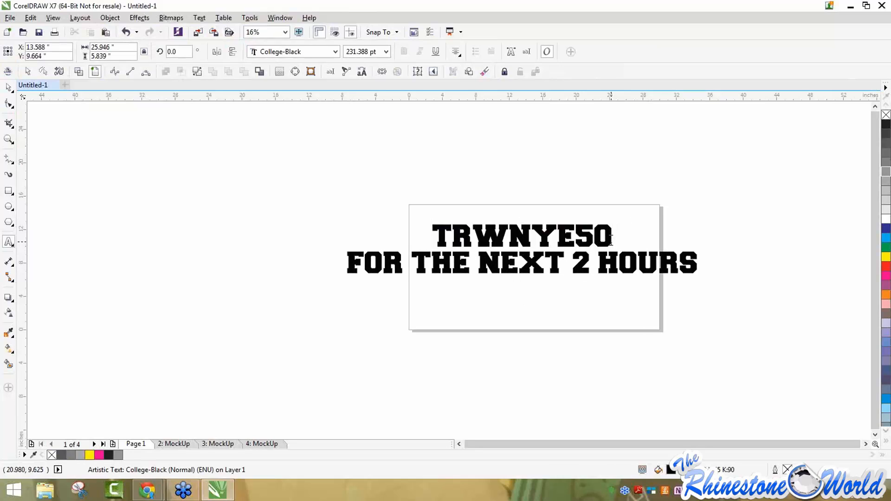
Add a third text line reading 50 PERCENT OFF DOWNLOAD FILES!
{"action": "key", "text": "Return"}
{"action": "type", "text": "50%"}
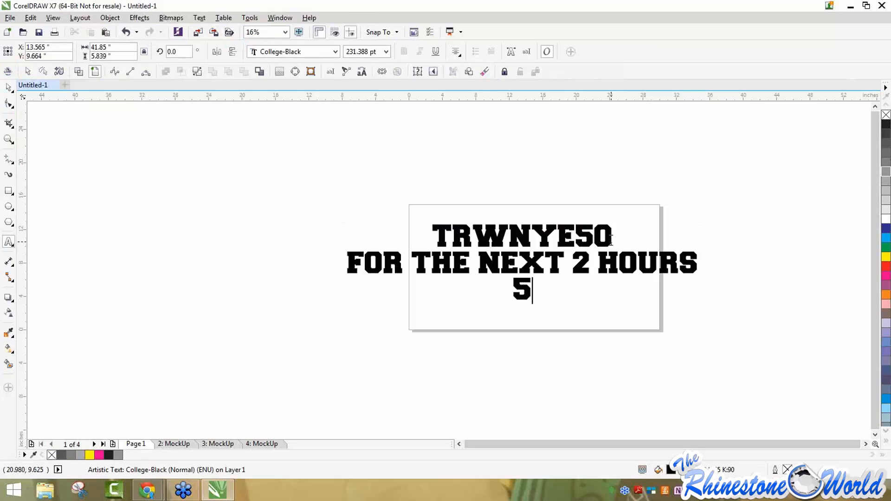
{"action": "key", "text": "BackSpace"}
{"action": "key", "text": "BackSpace"}
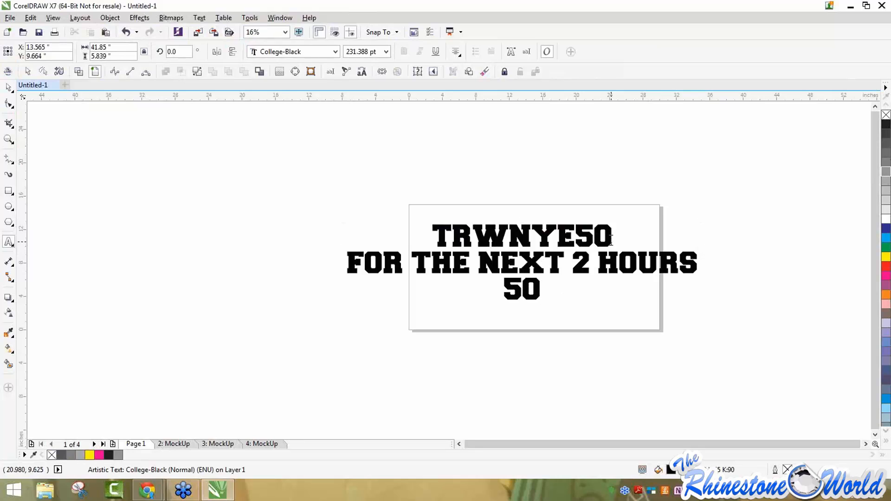
{"action": "type", "text": "PERCENT OF"}
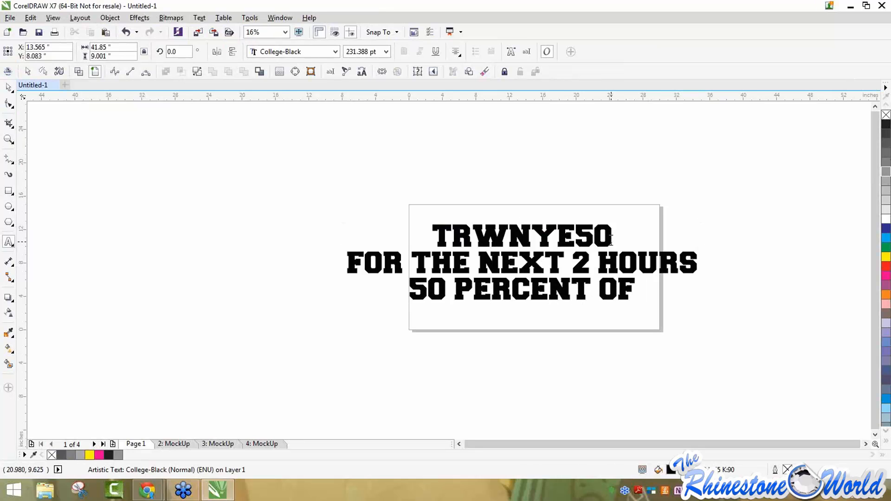
{"action": "type", "text": "F DOWNLO"}
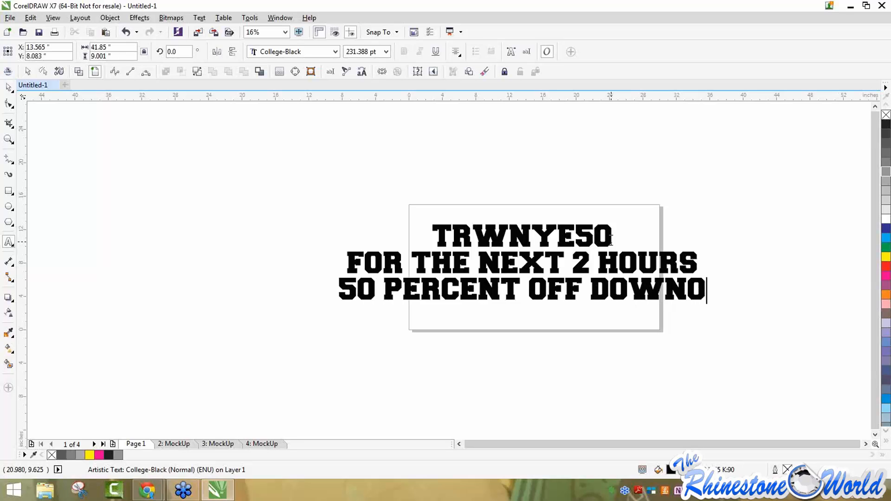
{"action": "key", "text": "BackSpace"}
{"action": "type", "text": "LOAD FILES!"}
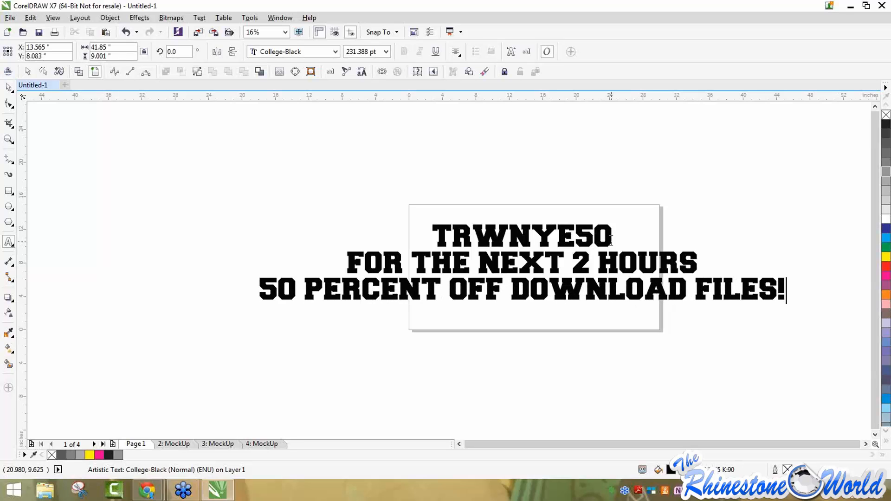
Extend the third line's ending to six exclamation marks and add a fourth line with a person's first name followed by RULES!
{"action": "type", "text": "!!!!!RUDY RUD"}
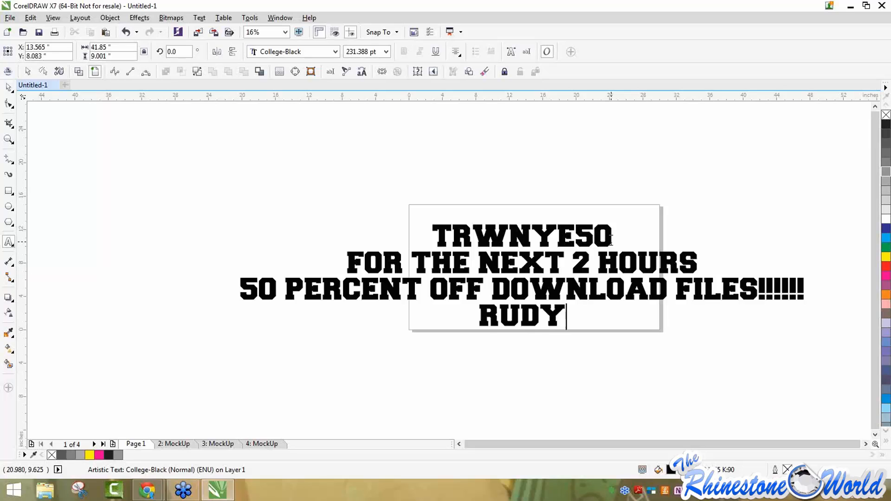
{"action": "key", "text": "BackSpace"}
{"action": "type", "text": "LES!"}
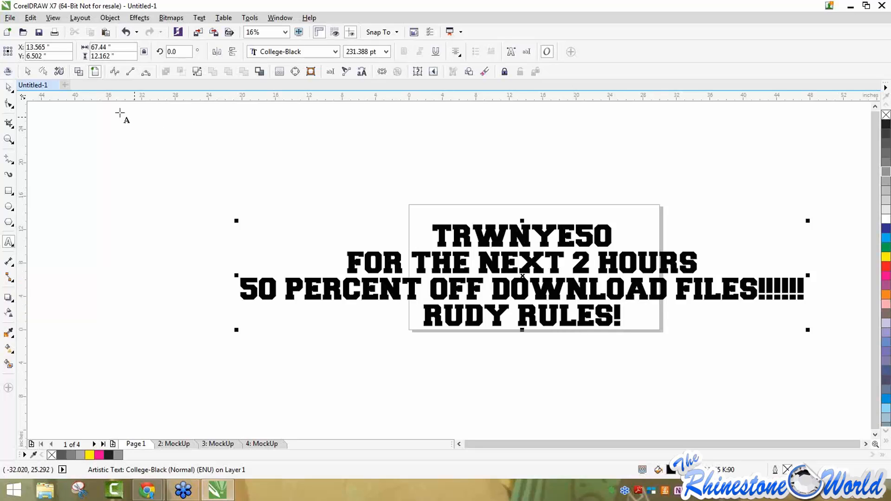
{"action": "left_click", "coordinate": [8, 88]}
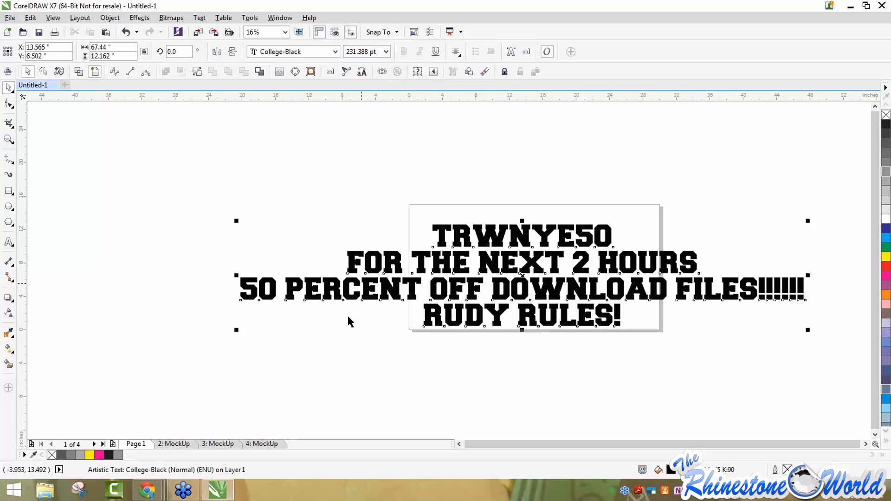
Switch to Chrome and examine the TRW 300 Love Squared & Car Decal font product page at full window size
{"action": "left_click", "coordinate": [147, 489]}
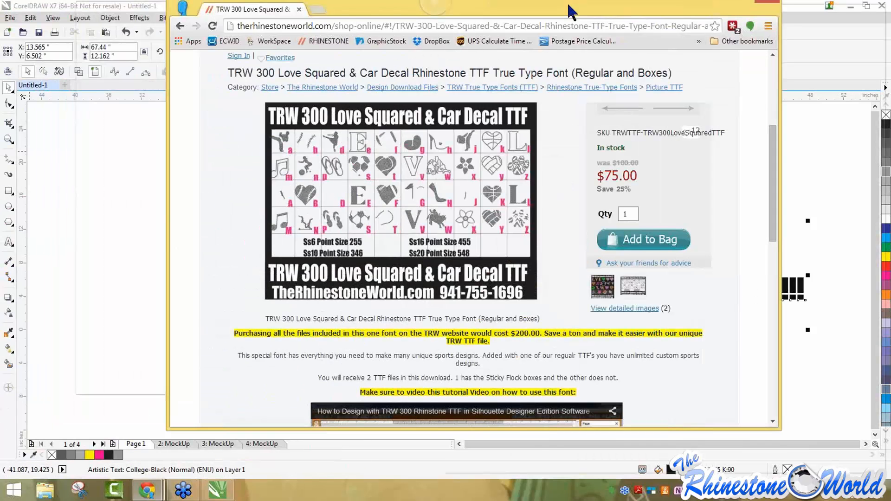
{"action": "left_click", "coordinate": [747, 5]}
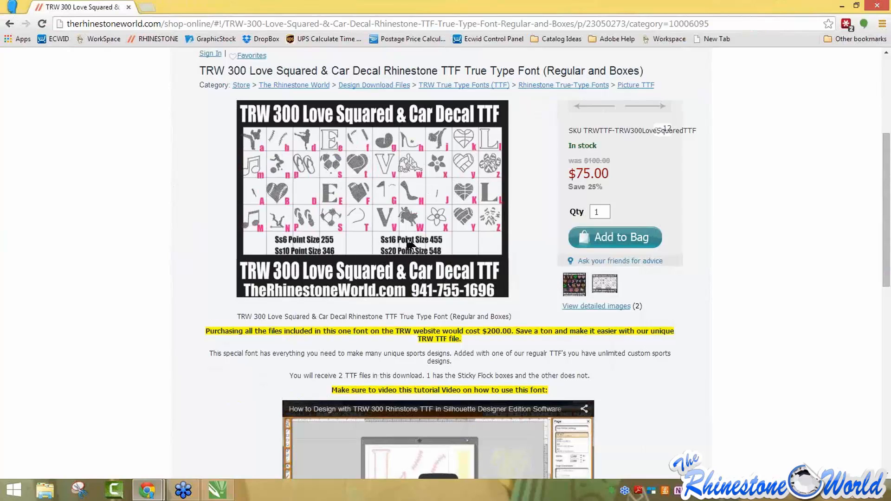
{"action": "scroll", "coordinate": [413, 250], "scroll_direction": "down", "scroll_amount": 2}
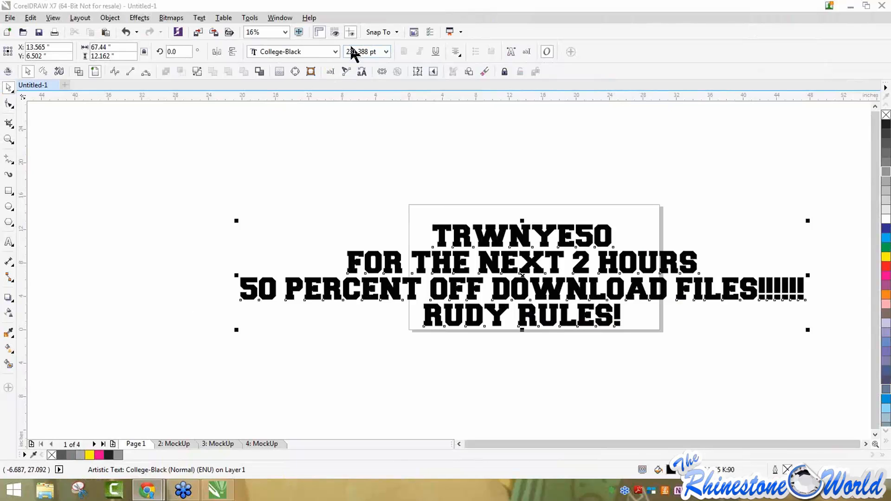
{"action": "left_click", "coordinate": [110, 17]}
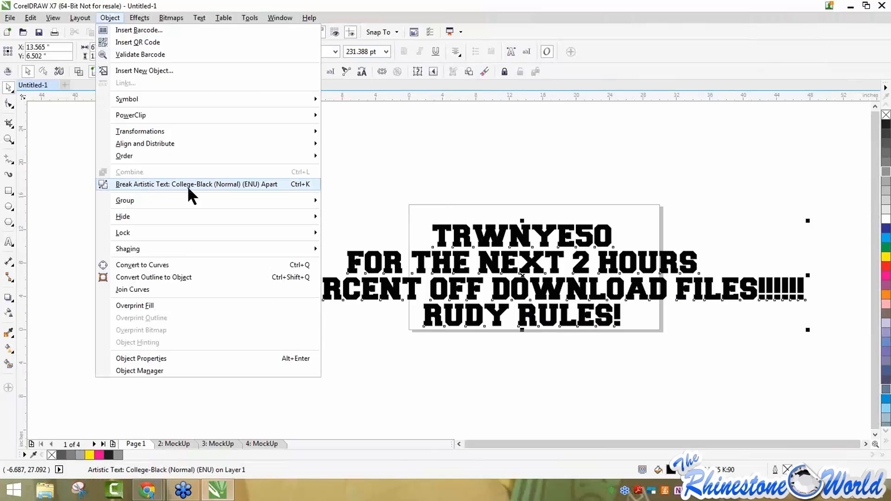
{"action": "left_click", "coordinate": [389, 180]}
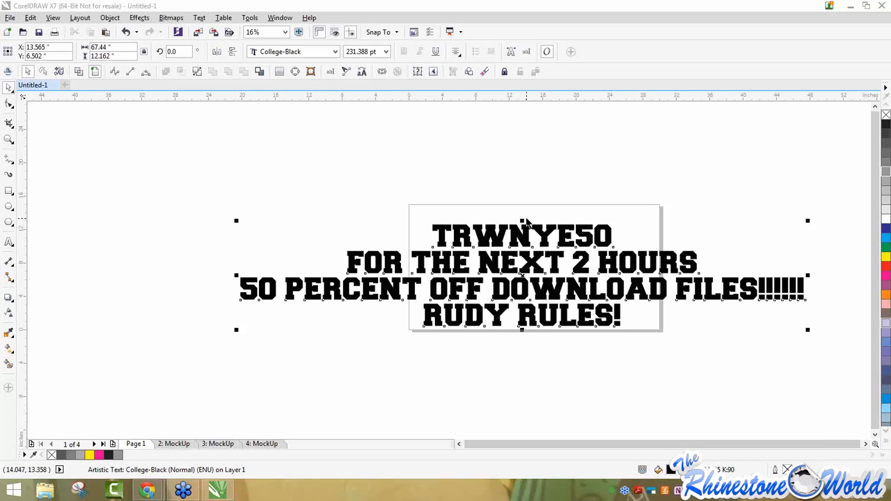
Stretch the four-line discount text vertically to a height of 14.579 inches
{"action": "left_click_drag", "start_coordinate": [522, 221], "coordinate": [522, 199]}
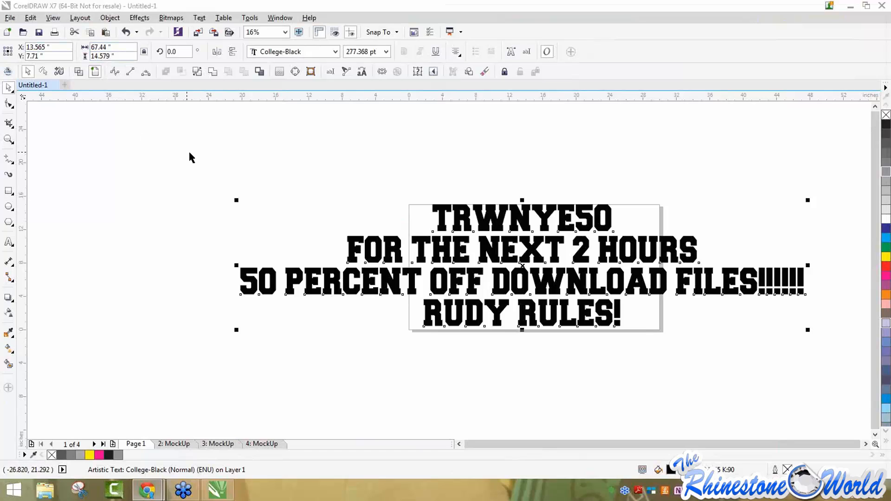
Switch to Chrome at full window size, open the store's FREE TRW Apparel Download Designs category and browse its designs
{"action": "left_click_drag", "start_coordinate": [211, 66], "coordinate": [625, 36]}
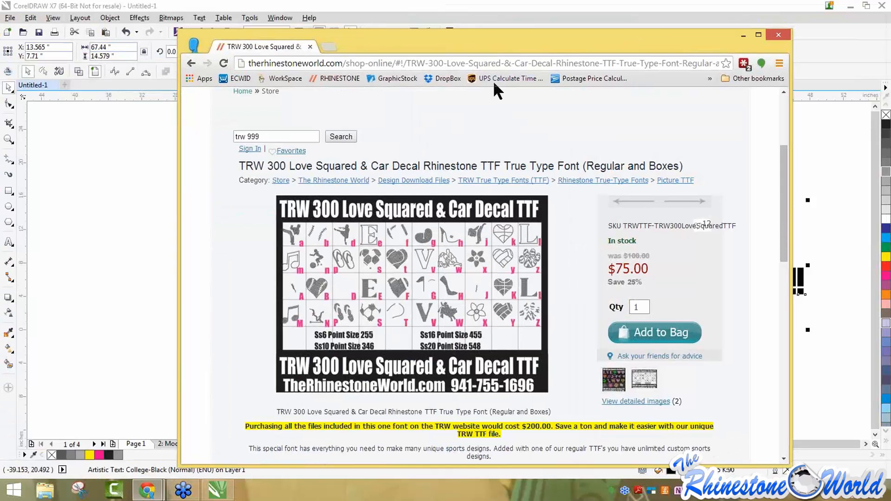
{"action": "left_click", "coordinate": [757, 34]}
{"action": "scroll", "coordinate": [557, 110], "scroll_direction": "up", "scroll_amount": 3}
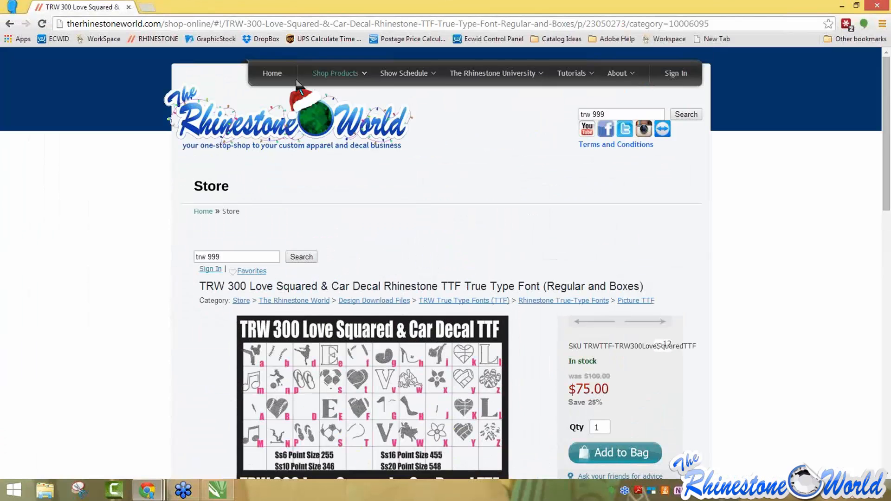
{"action": "mouse_move", "coordinate": [335, 75]}
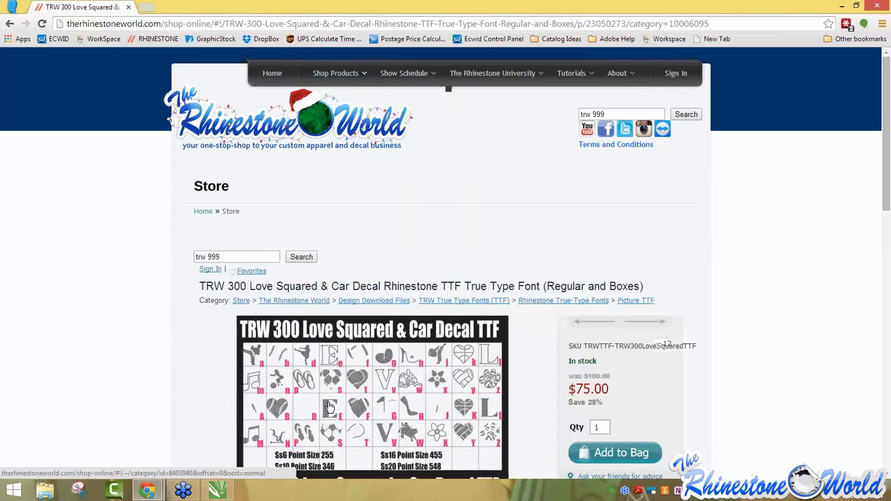
{"action": "left_click", "coordinate": [333, 399]}
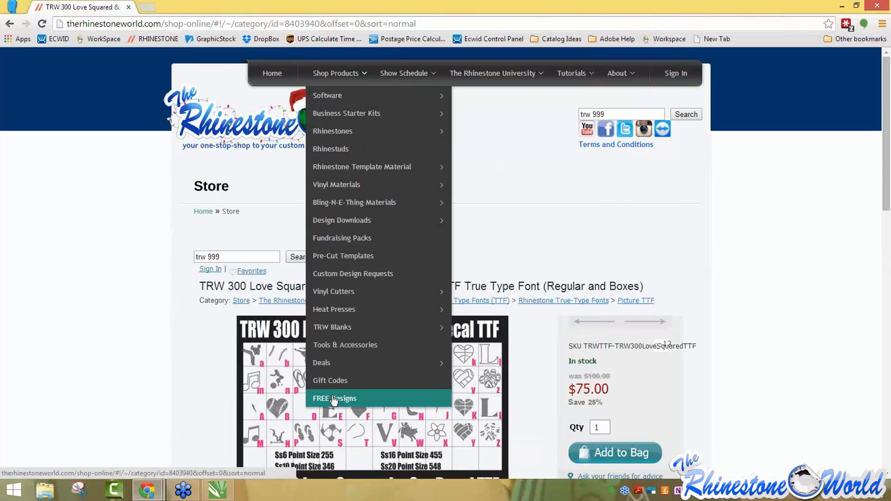
{"action": "left_click", "coordinate": [258, 156]}
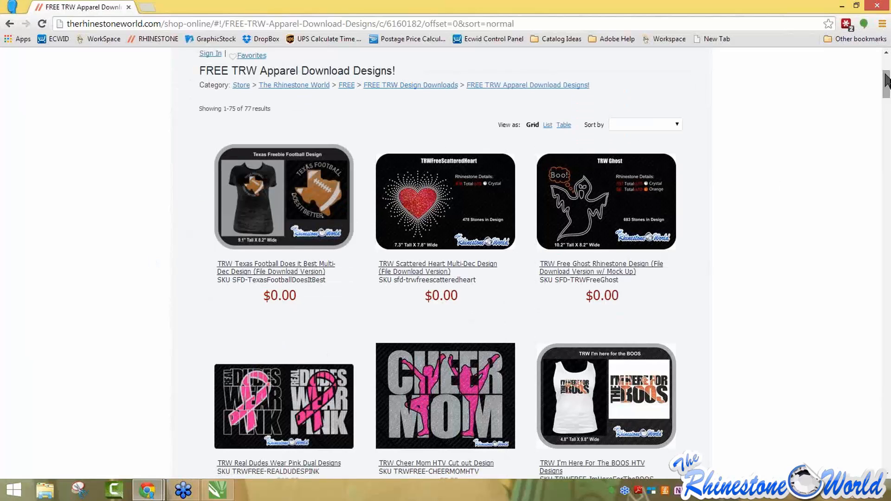
{"action": "mouse_move", "coordinate": [886, 83]}
{"action": "left_mouse_down"}
{"action": "mouse_move", "coordinate": [886, 103]}
{"action": "mouse_move", "coordinate": [887, 68]}
{"action": "mouse_move", "coordinate": [886, 124]}
{"action": "mouse_move", "coordinate": [887, 99]}
{"action": "left_mouse_up"}
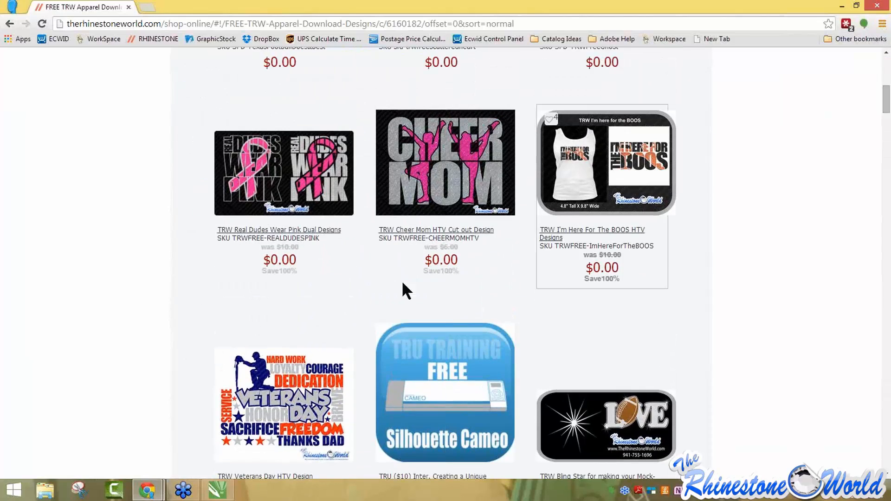
{"action": "scroll", "coordinate": [132, 278], "scroll_direction": "up", "scroll_amount": 5}
{"action": "scroll", "coordinate": [73, 283], "scroll_direction": "up", "scroll_amount": 3}
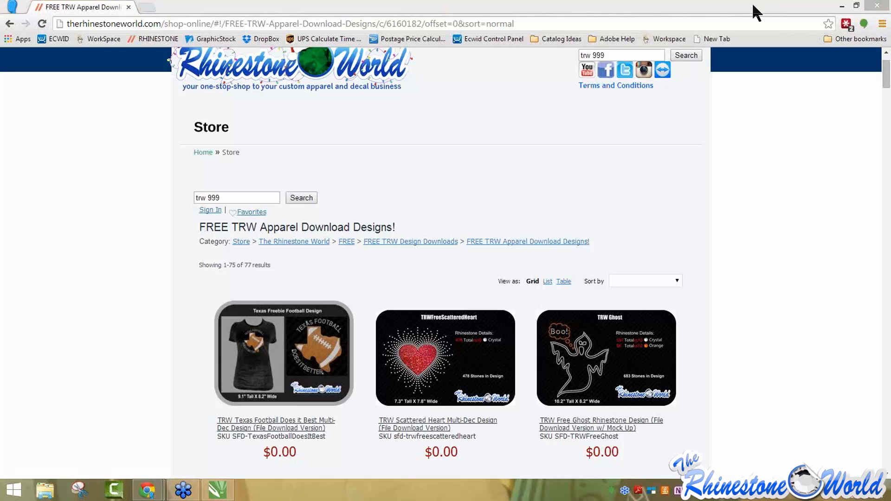
Switch to CorelDRAW, shift the discount text slightly to the right and stretch it upward to a height of 18.204 inches
{"action": "left_click_drag", "start_coordinate": [753, 6], "coordinate": [45, 149]}
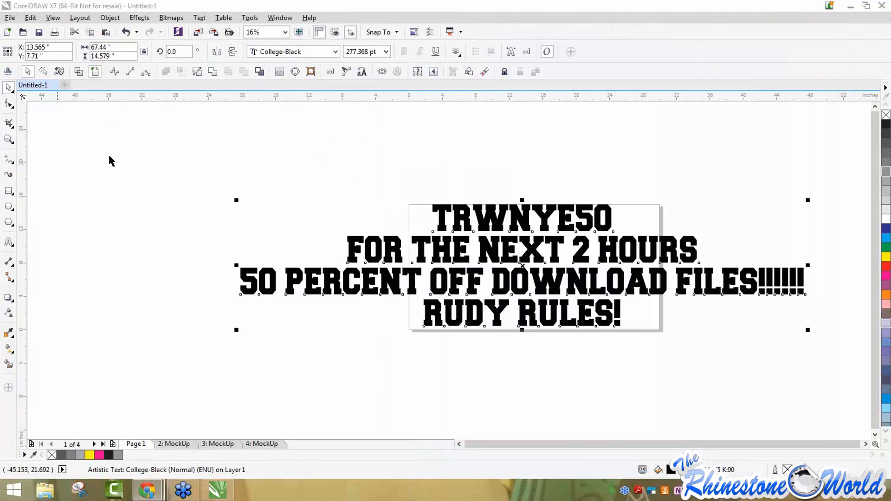
{"action": "left_click", "coordinate": [169, 156]}
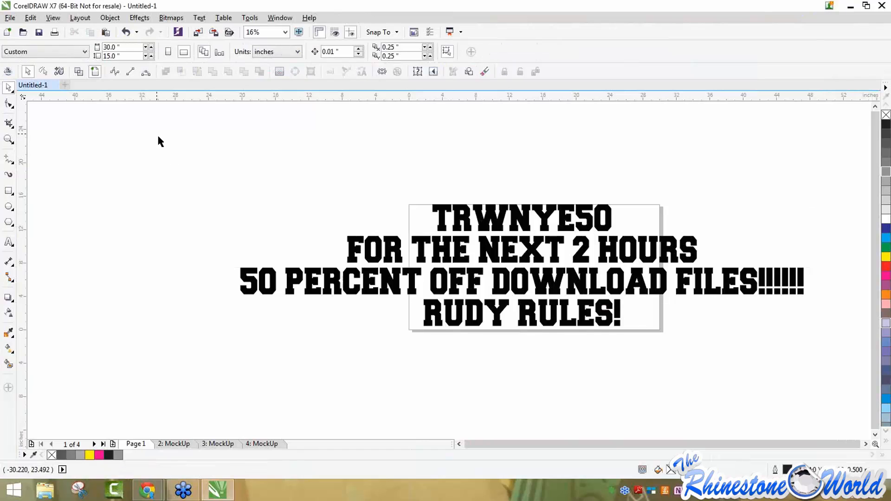
{"action": "left_click_drag", "start_coordinate": [152, 147], "coordinate": [850, 369]}
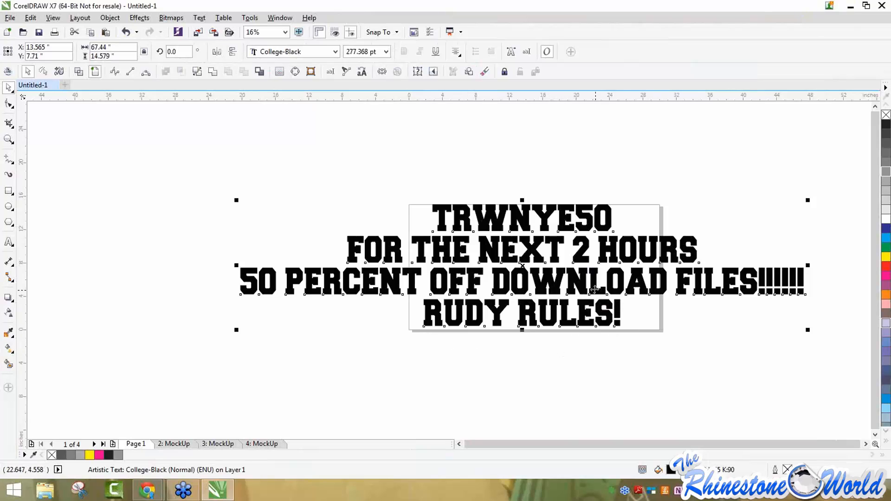
{"action": "left_click_drag", "start_coordinate": [561, 281], "coordinate": [573, 283]}
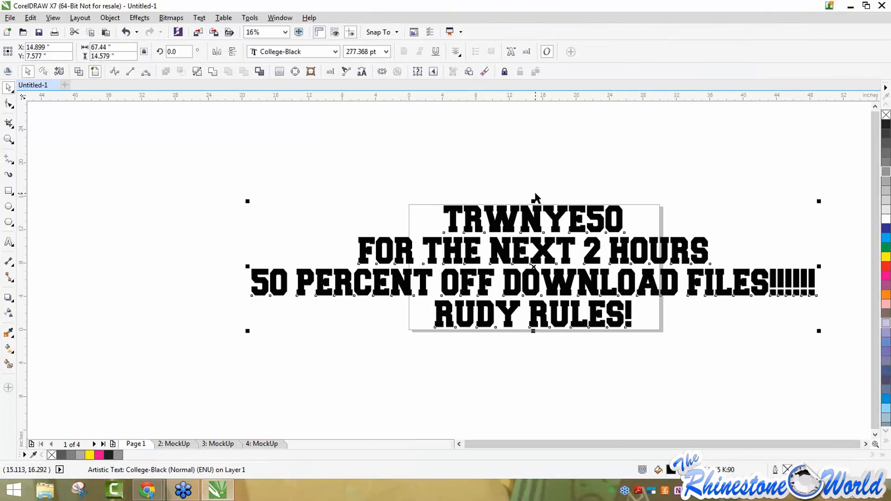
{"action": "left_click_drag", "start_coordinate": [533, 199], "coordinate": [534, 172]}
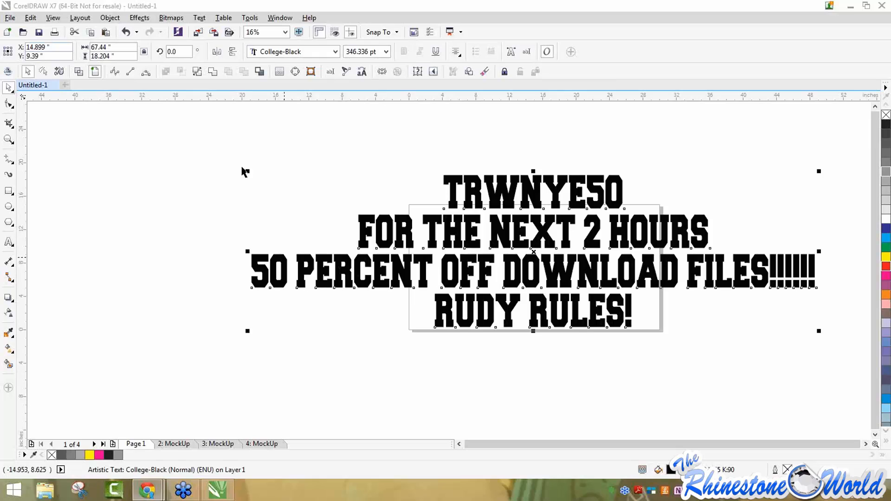
{"action": "left_click", "coordinate": [207, 177]}
{"action": "left_click", "coordinate": [207, 176]}
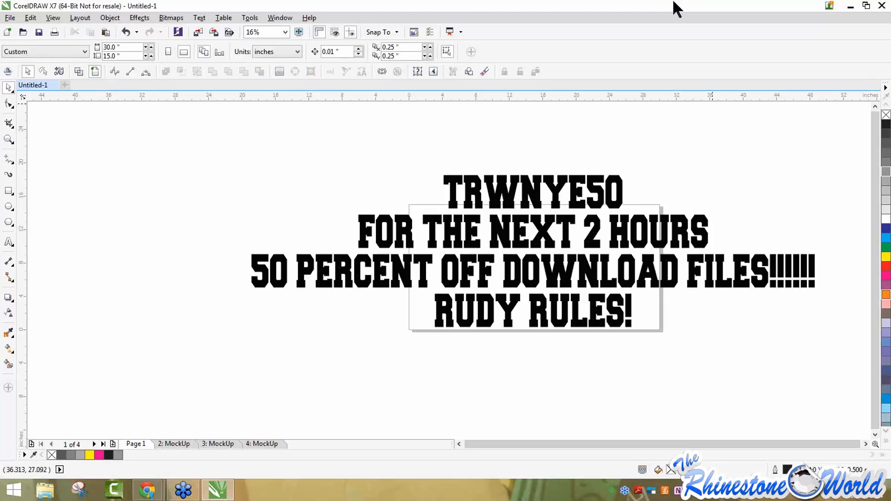
Switch to Chrome at full window size, open the TRW Crew Road Trip tour dates page and examine the 2015 show schedule
{"action": "left_click_drag", "start_coordinate": [674, 4], "coordinate": [0, 121]}
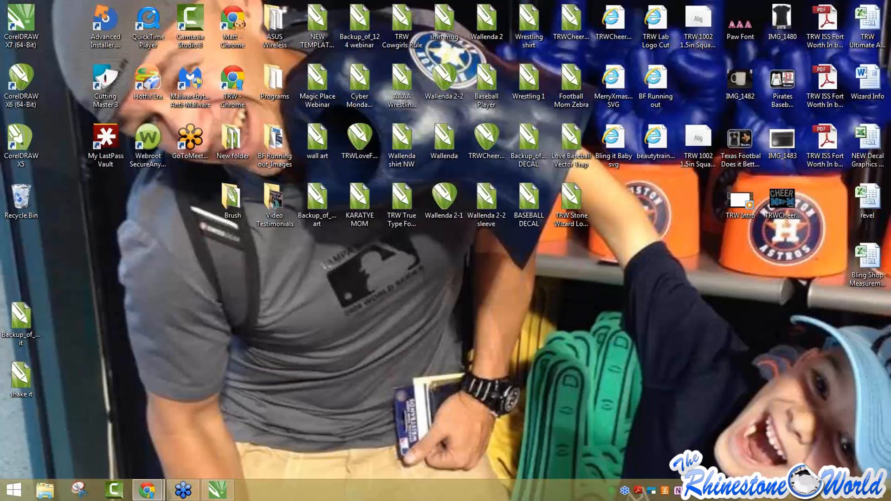
{"action": "left_click_drag", "start_coordinate": [0, 39], "coordinate": [5, 39]}
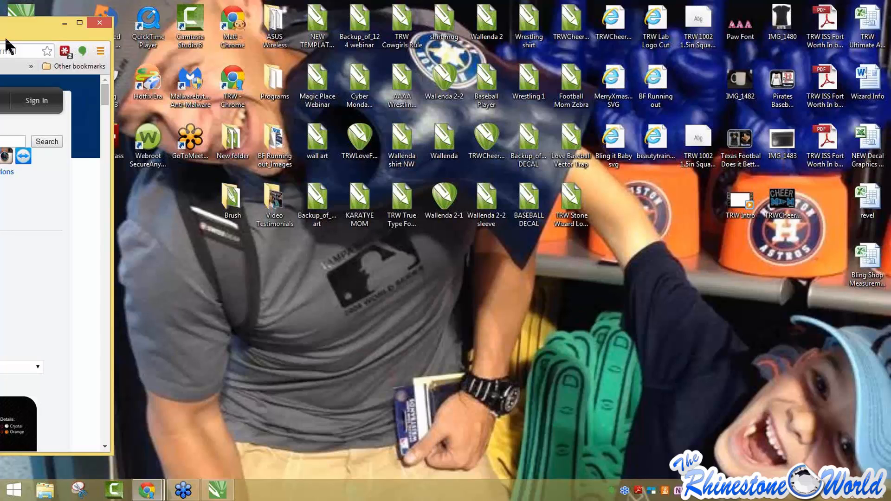
{"action": "left_click_drag", "start_coordinate": [5, 39], "coordinate": [705, 20]}
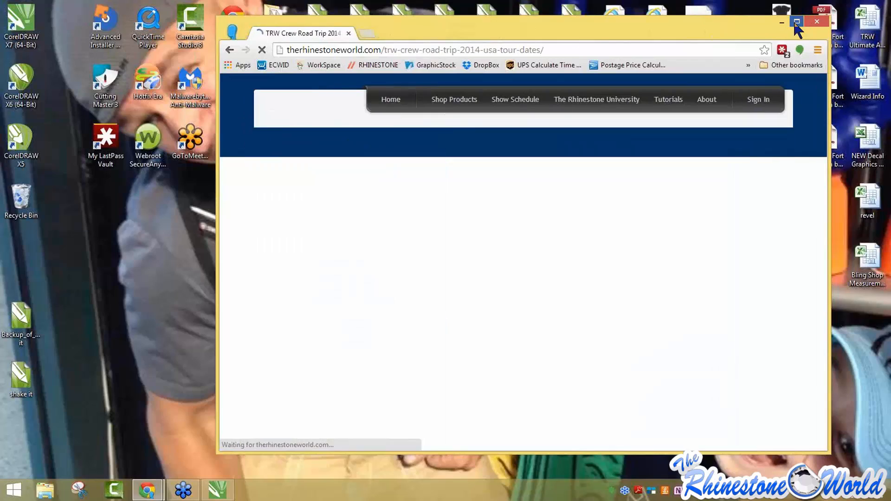
{"action": "left_click", "coordinate": [797, 22]}
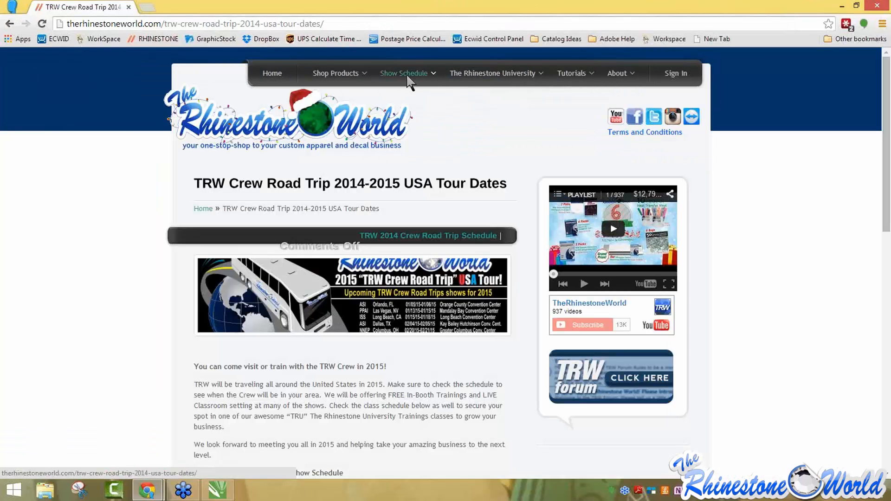
{"action": "mouse_move", "coordinate": [407, 74]}
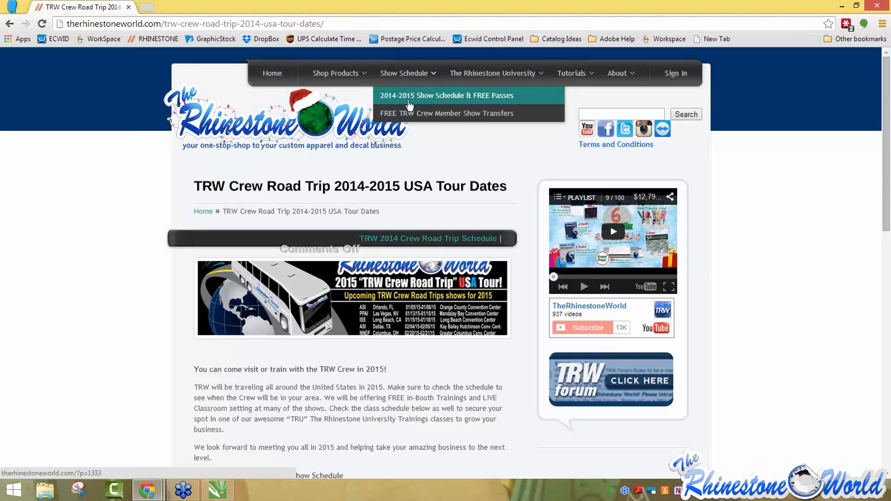
{"action": "scroll", "coordinate": [67, 234], "scroll_direction": "down", "scroll_amount": 7}
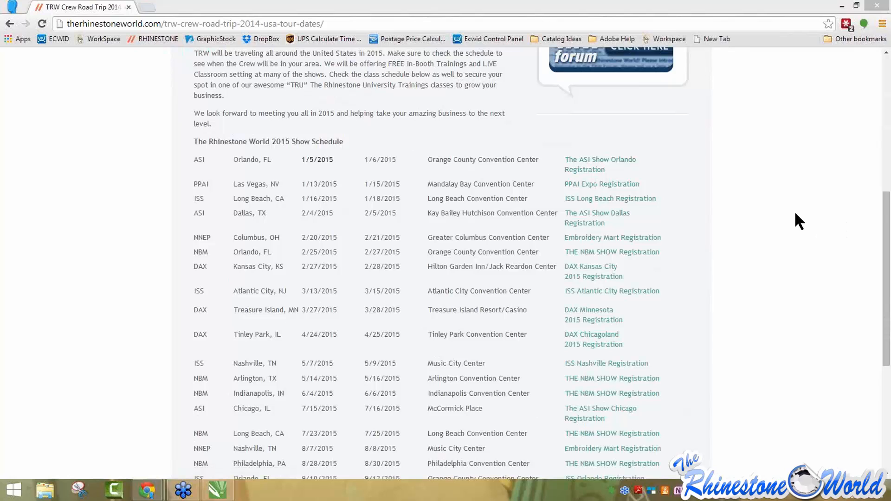
{"action": "scroll", "coordinate": [795, 215], "scroll_direction": "down", "scroll_amount": 1}
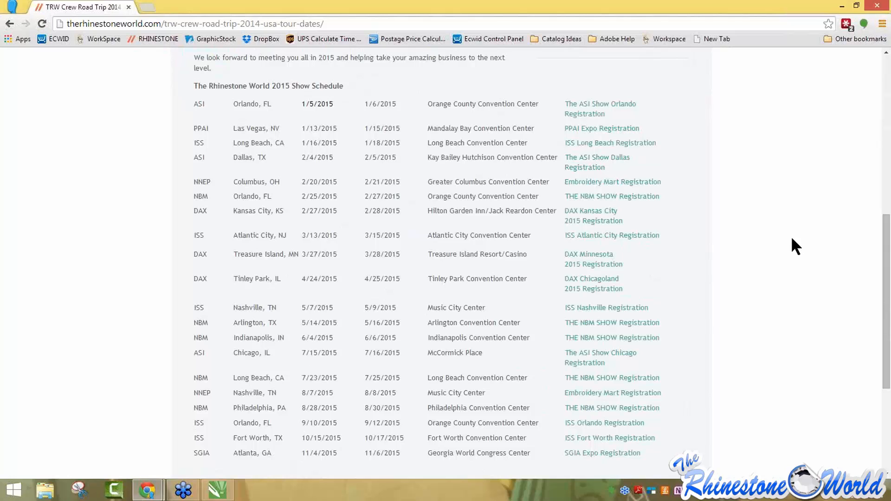
{"action": "scroll", "coordinate": [779, 268], "scroll_direction": "up", "scroll_amount": 3}
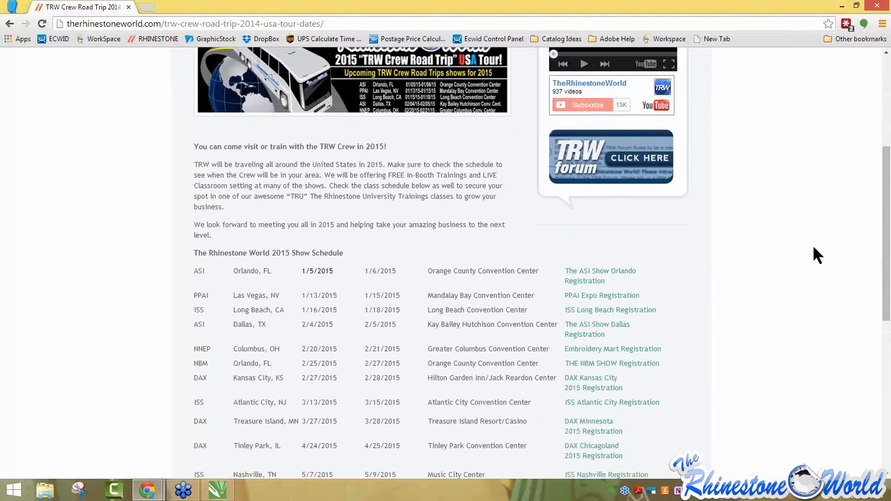
{"action": "scroll", "coordinate": [811, 233], "scroll_direction": "up", "scroll_amount": 2}
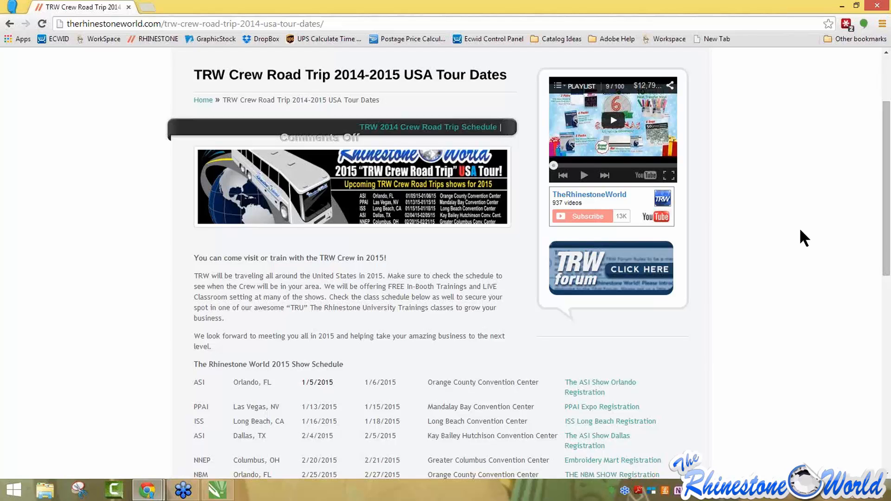
Open the FREE TRW Crew Member Show Transfers product page and examine its transfer picture, description and order fields
{"action": "scroll", "coordinate": [824, 241], "scroll_direction": "up", "scroll_amount": 3}
{"action": "mouse_move", "coordinate": [396, 77]}
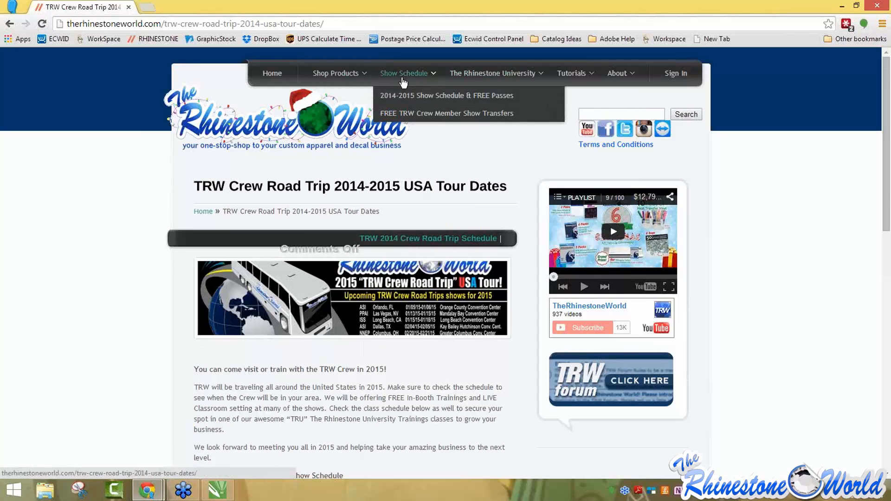
{"action": "left_click", "coordinate": [413, 116]}
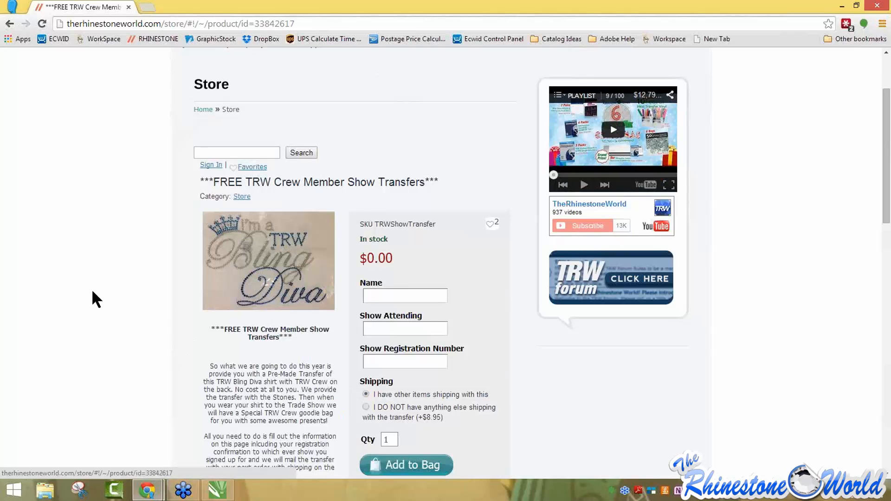
{"action": "scroll", "coordinate": [104, 284], "scroll_direction": "down", "scroll_amount": 1}
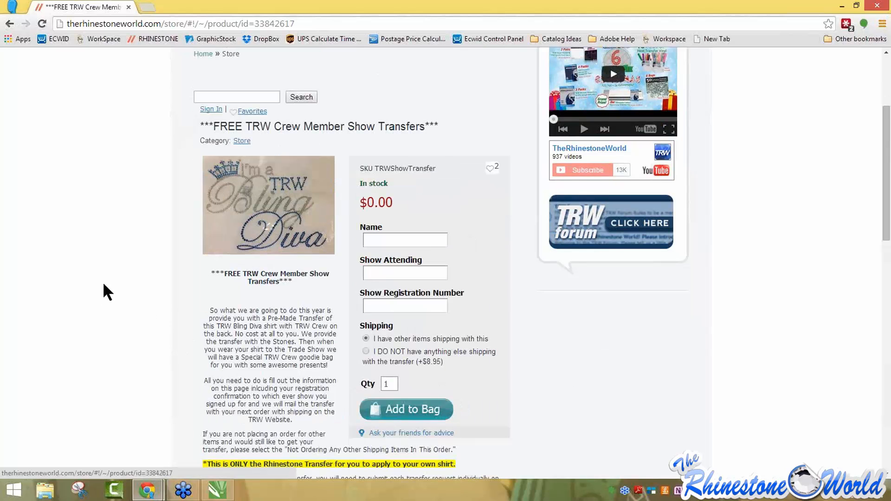
{"action": "scroll", "coordinate": [103, 284], "scroll_direction": "up", "scroll_amount": 1}
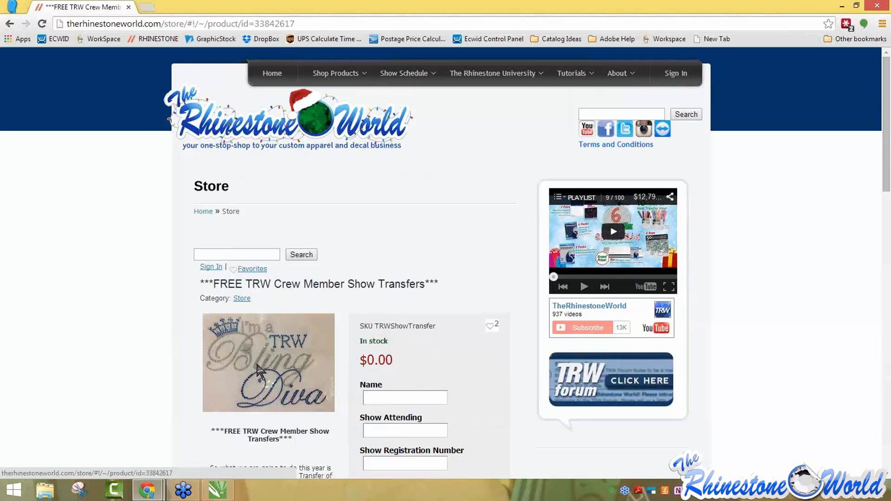
{"action": "scroll", "coordinate": [255, 349], "scroll_direction": "down", "scroll_amount": 2}
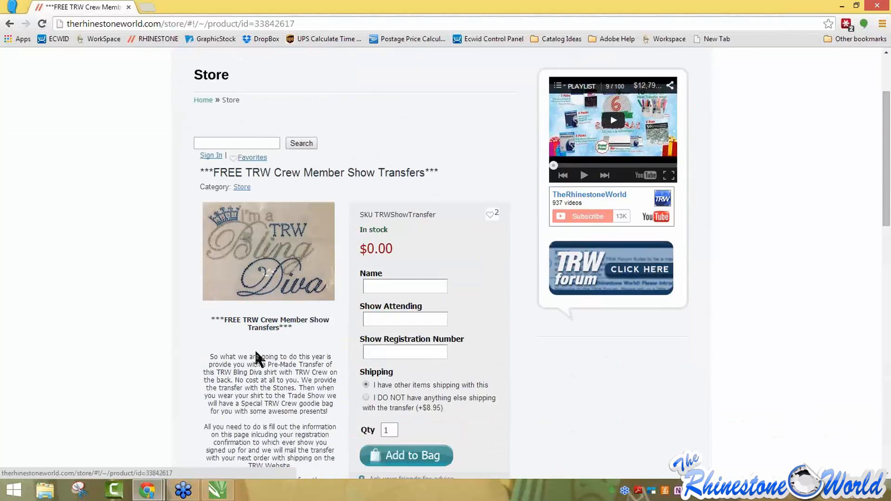
{"action": "scroll", "coordinate": [254, 349], "scroll_direction": "up", "scroll_amount": 2}
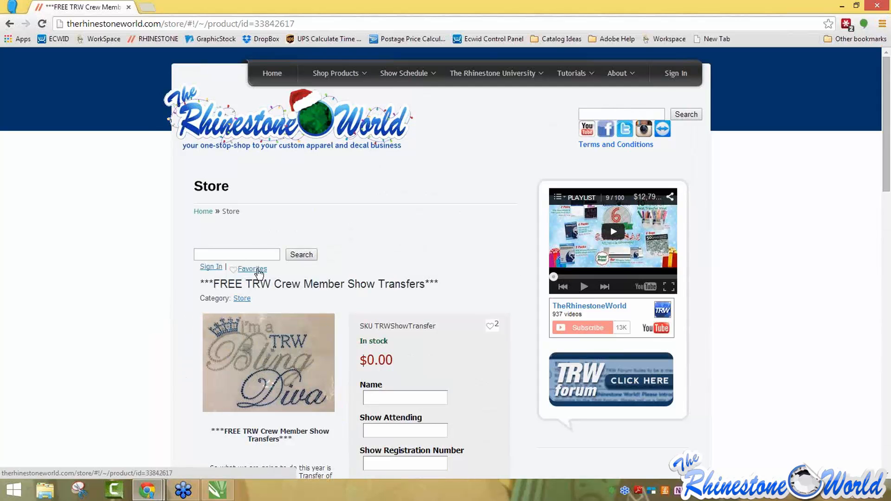
{"action": "left_click_drag", "start_coordinate": [271, 359], "coordinate": [277, 363]}
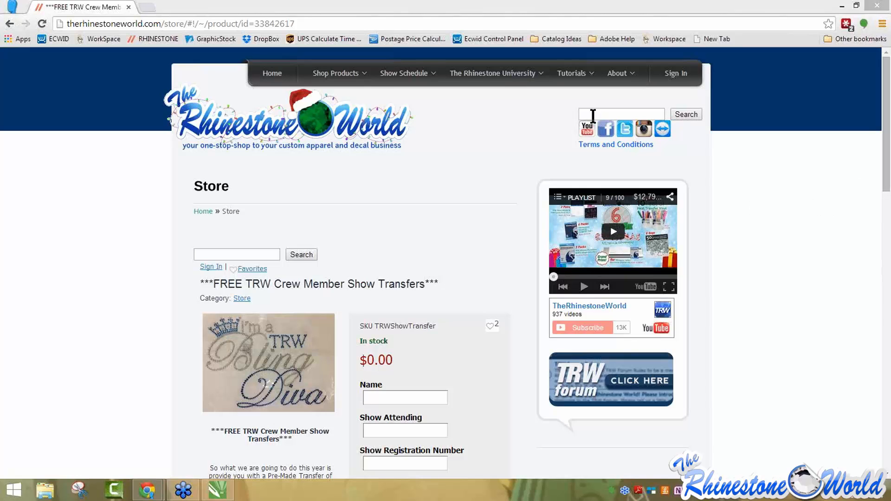
Open the TRU Webinar Schedule and browse the Paid TRU LIVE Webinars category
{"action": "mouse_move", "coordinate": [515, 73]}
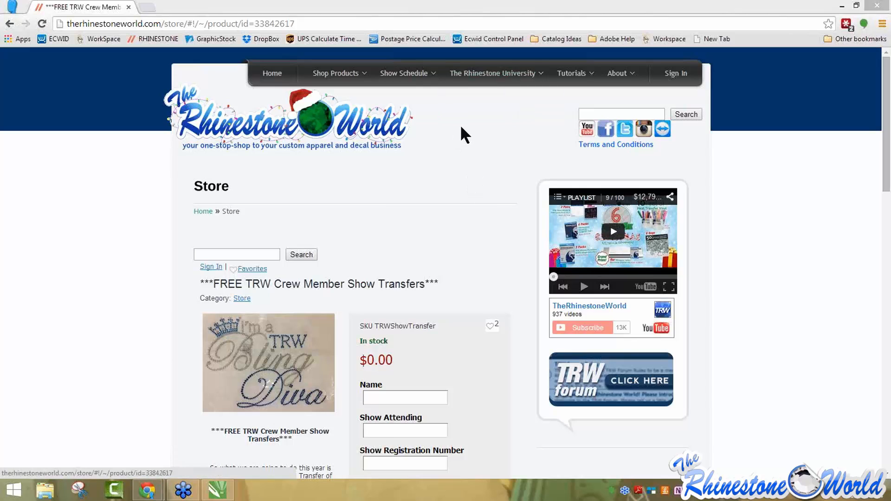
{"action": "mouse_move", "coordinate": [485, 75]}
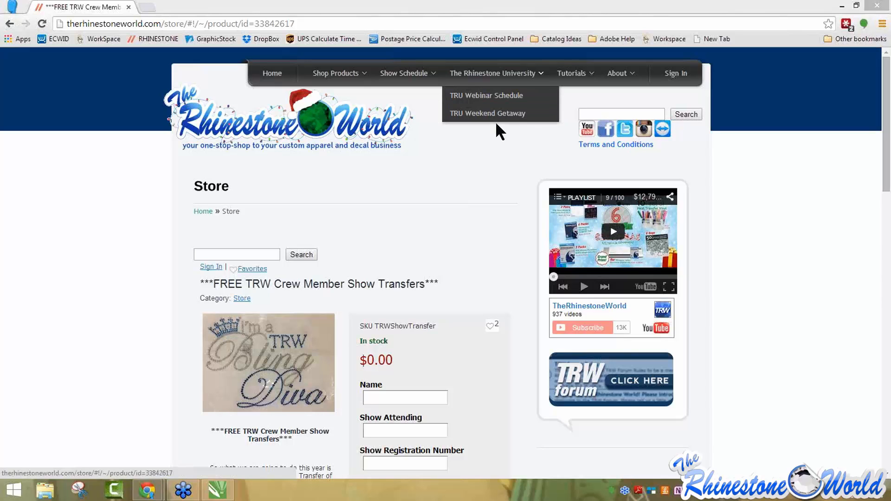
{"action": "left_click", "coordinate": [501, 97]}
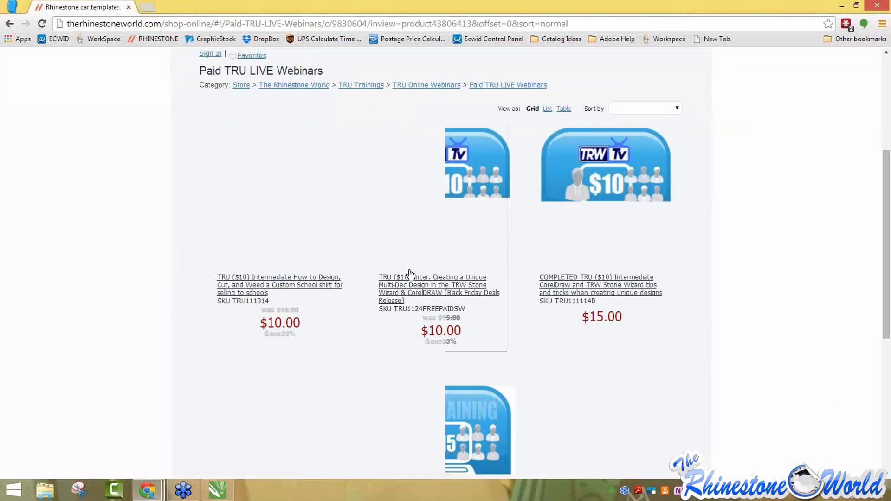
{"action": "scroll", "coordinate": [559, 244], "scroll_direction": "down", "scroll_amount": 1}
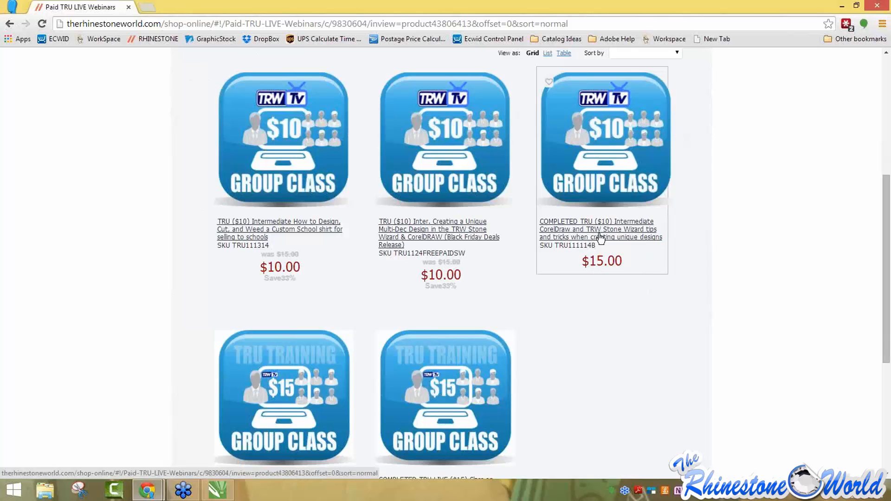
{"action": "scroll", "coordinate": [571, 276], "scroll_direction": "down", "scroll_amount": 3}
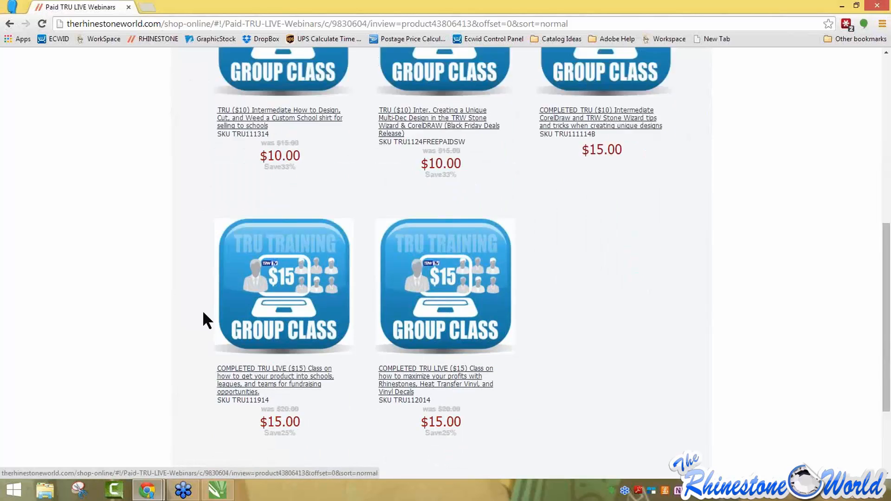
Open the $10 multi-dec design webinar using TRW Stone Wizard and CorelDRAW, examine its schedule, and return to the Paid TRU LIVE Webinars list
{"action": "scroll", "coordinate": [205, 318], "scroll_direction": "up", "scroll_amount": 6}
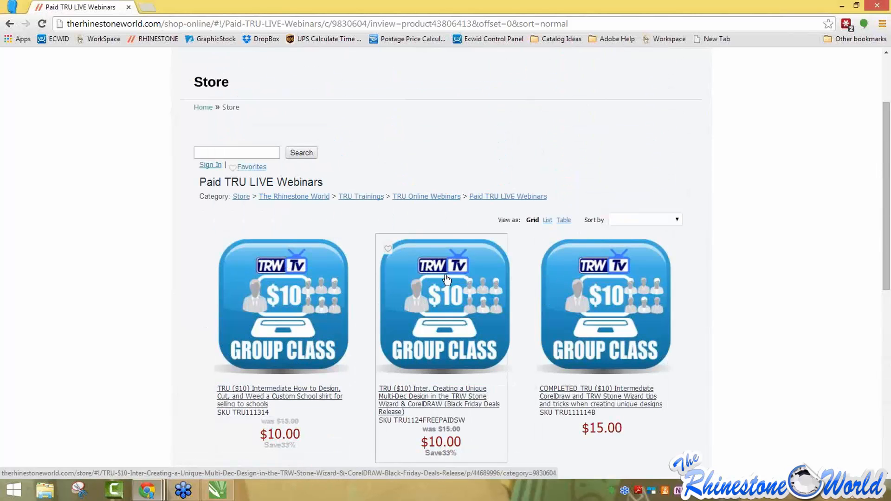
{"action": "left_click", "coordinate": [440, 290]}
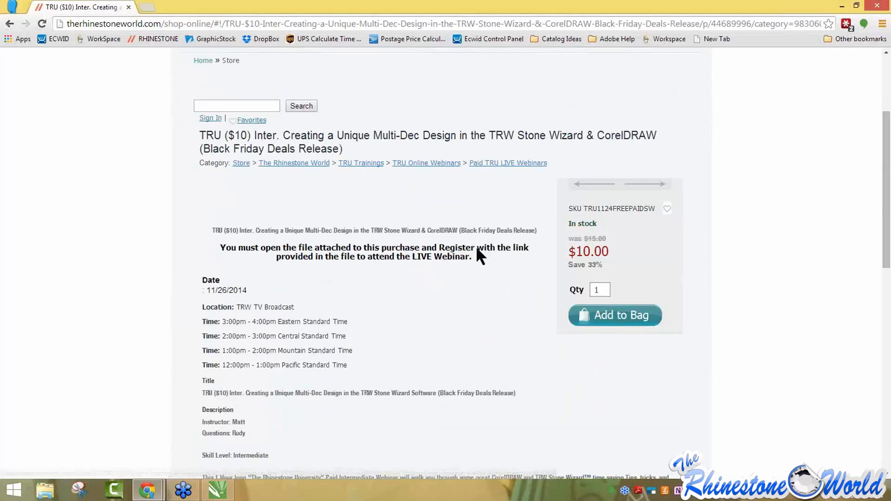
{"action": "left_click", "coordinate": [11, 23]}
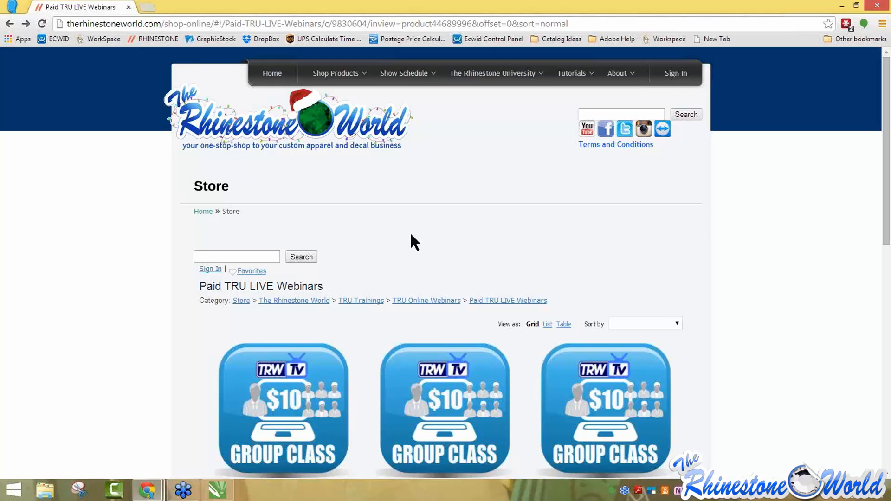
{"action": "scroll", "coordinate": [410, 228], "scroll_direction": "down", "scroll_amount": 4}
{"action": "scroll", "coordinate": [514, 239], "scroll_direction": "up", "scroll_amount": 4}
{"action": "mouse_move", "coordinate": [490, 79]}
Minimize Chrome and switch to CorelDRAW to show the page with the TRWNYE50 discount text
{"action": "left_click", "coordinate": [841, 6]}
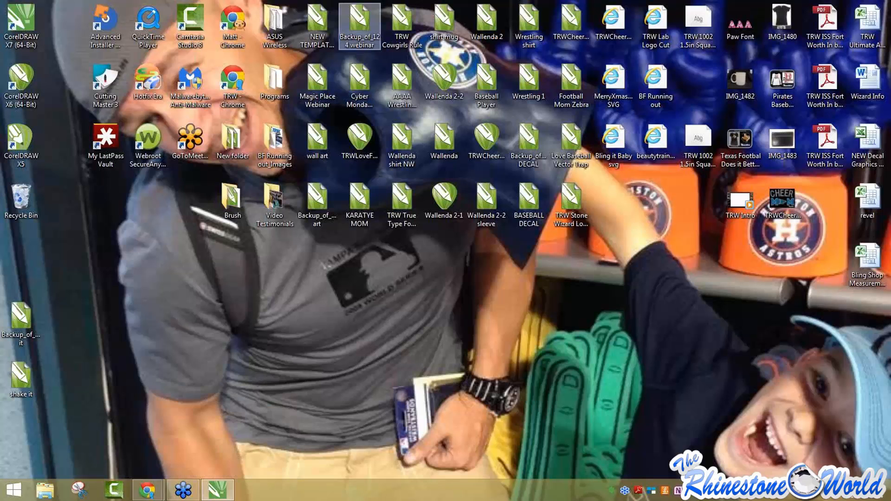
{"action": "left_click_drag", "start_coordinate": [0, 45], "coordinate": [710, 59]}
{"action": "left_click", "coordinate": [751, 65]}
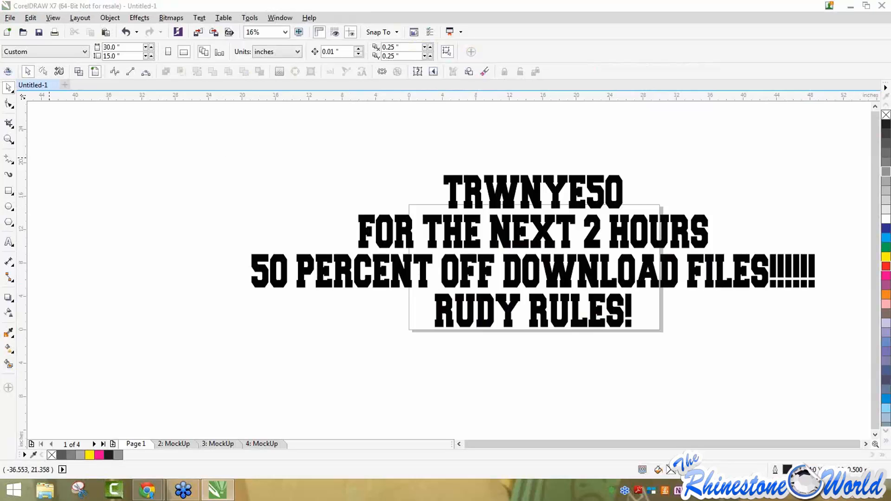
{"action": "key", "text": "super+d"}
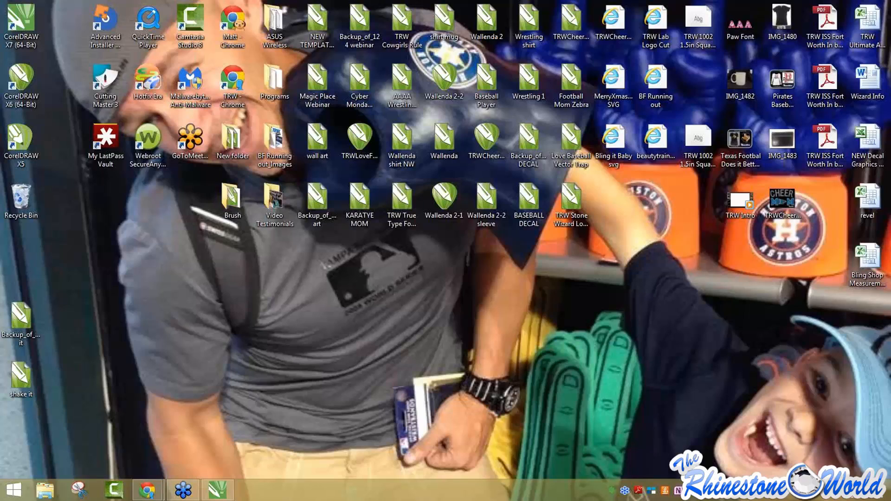
{"action": "key", "text": "super+d"}
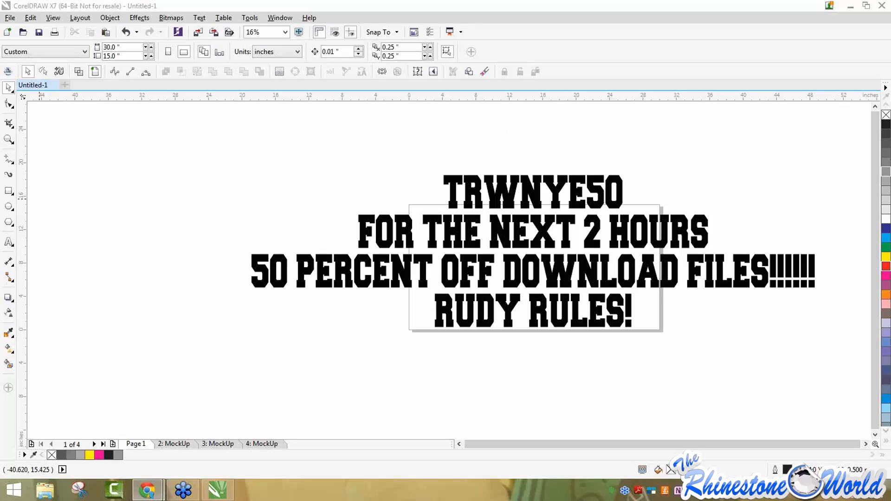
Switch to Chrome and open the Picture TTF category of the Rhinestone True-Type Fonts within Design Download Files
{"action": "left_click_drag", "start_coordinate": [0, 103], "coordinate": [300, 101]}
{"action": "left_click_drag", "start_coordinate": [479, 23], "coordinate": [484, 24]}
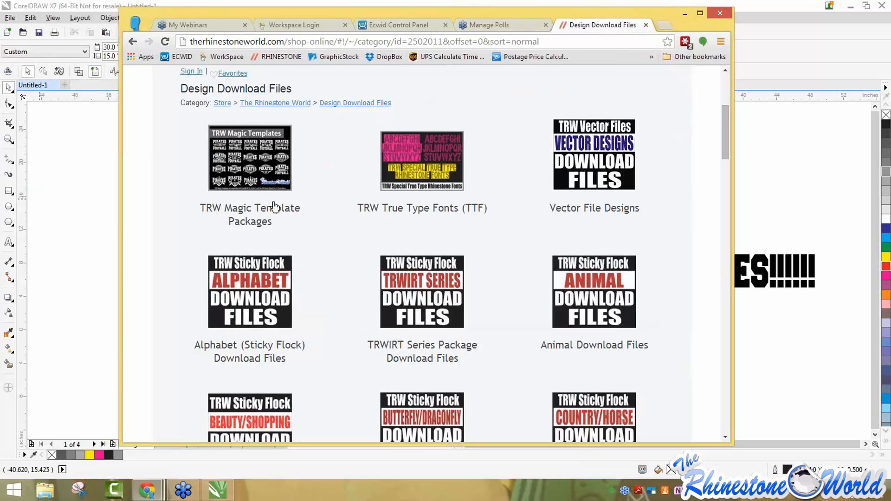
{"action": "left_click", "coordinate": [431, 165]}
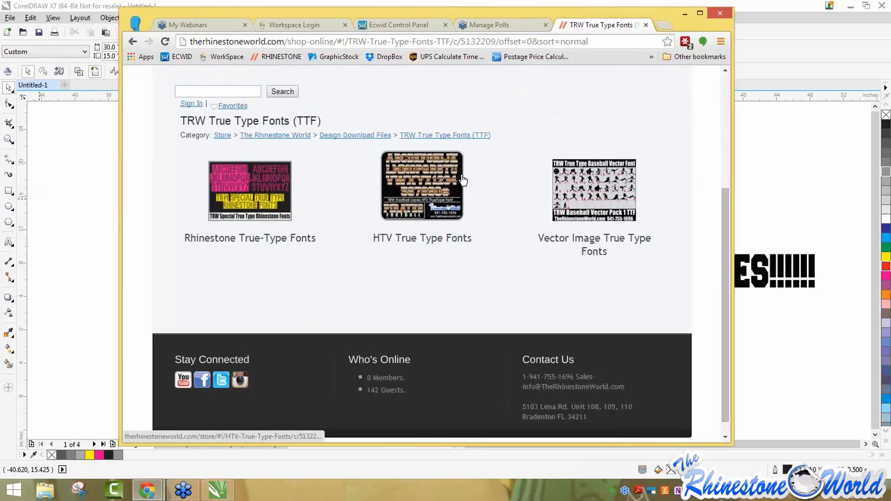
{"action": "left_click", "coordinate": [253, 197]}
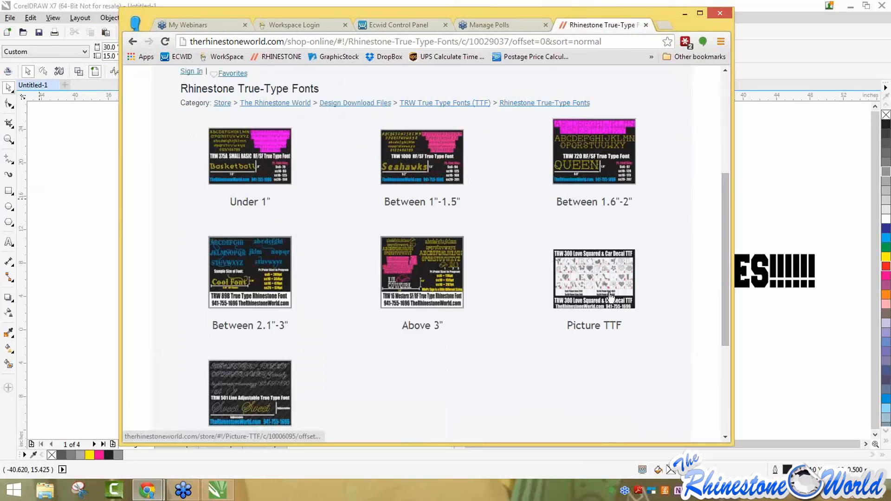
{"action": "left_click", "coordinate": [582, 293]}
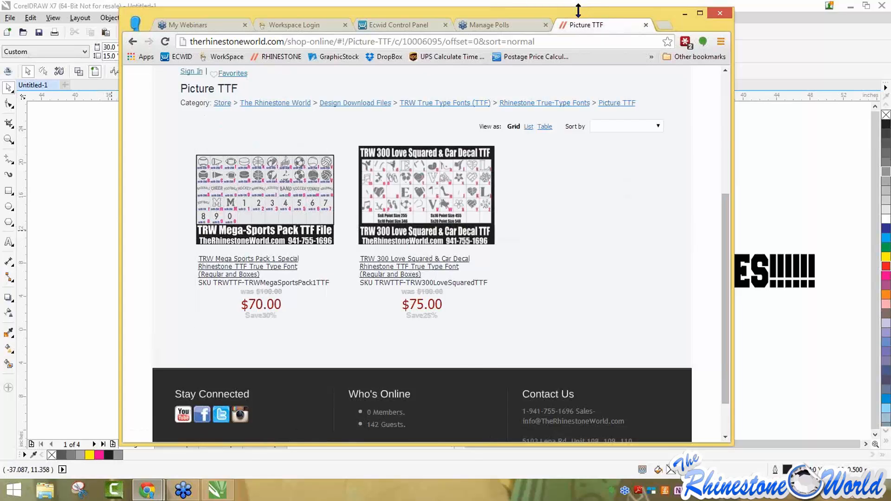
Show Chrome at full window size and reopen Rhinestone True-Type Fonts by way of Design Download Files and TRW True Type Fonts
{"action": "left_click_drag", "start_coordinate": [578, 9], "coordinate": [483, 10]}
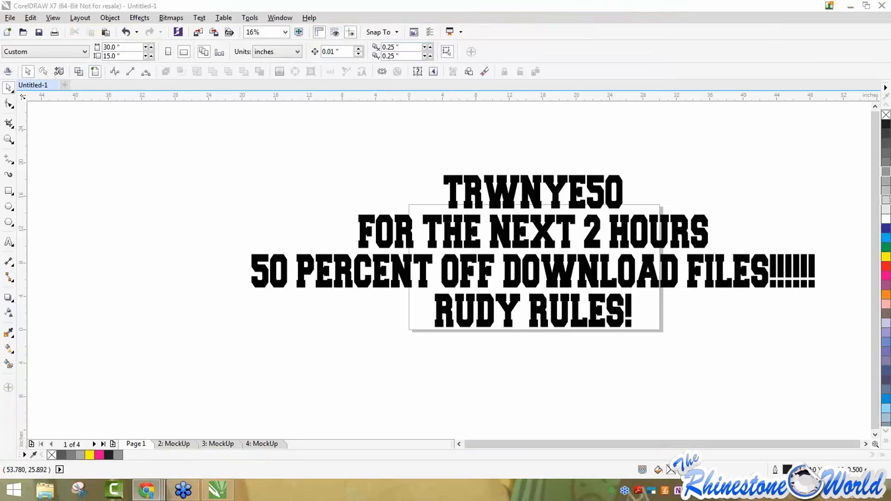
{"action": "left_click_drag", "start_coordinate": [0, 58], "coordinate": [603, 56]}
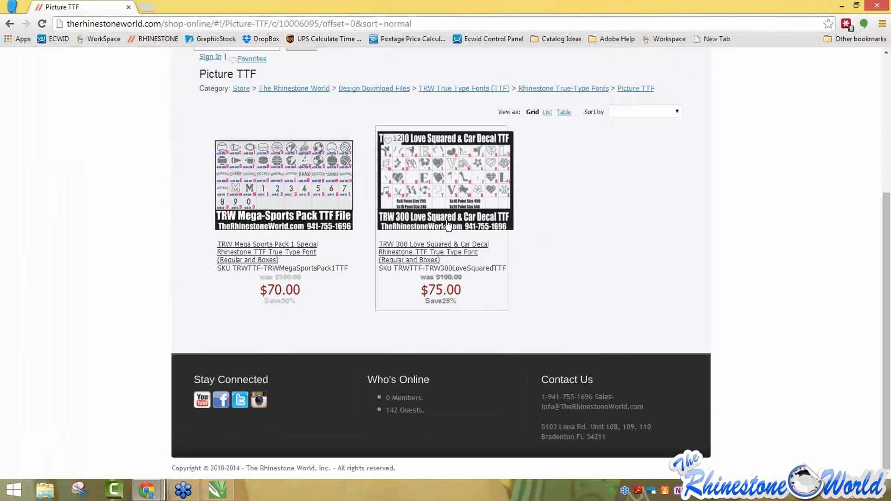
{"action": "scroll", "coordinate": [258, 239], "scroll_direction": "up", "scroll_amount": 5}
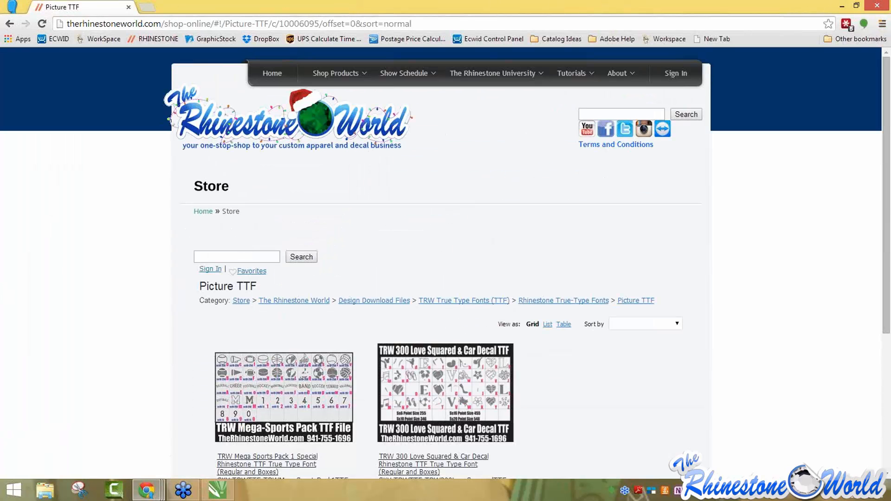
{"action": "left_click", "coordinate": [9, 24]}
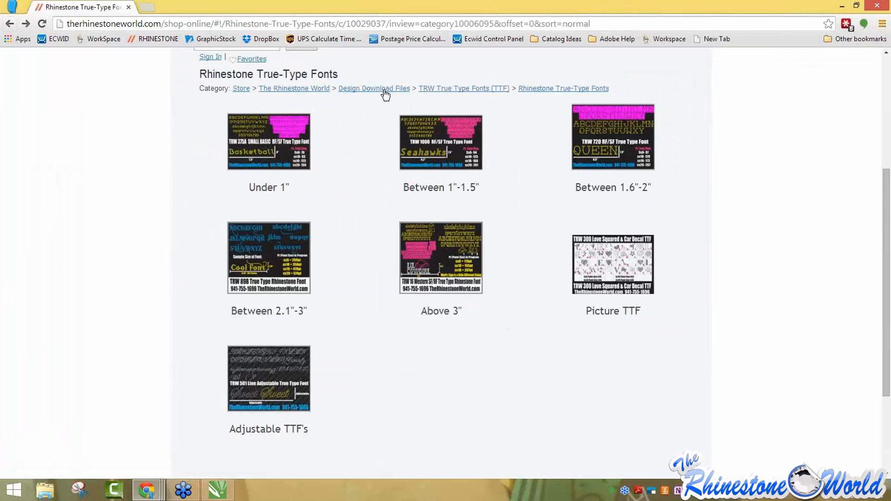
{"action": "left_click", "coordinate": [384, 89]}
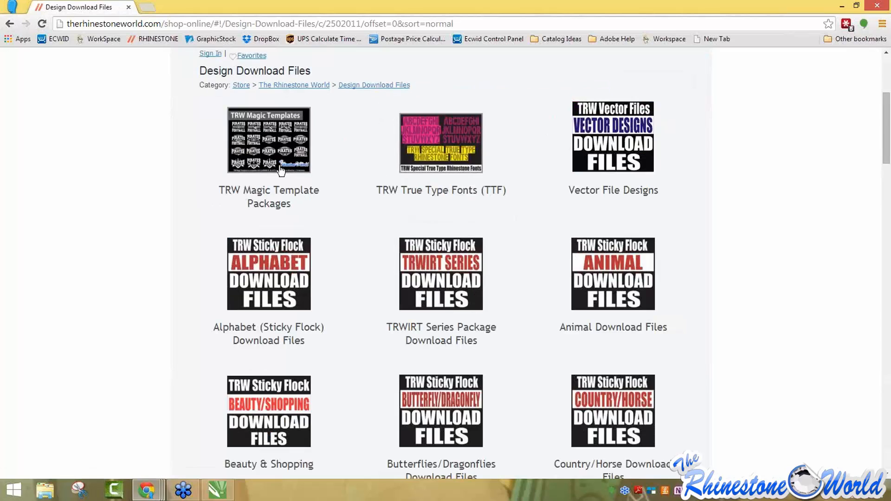
{"action": "left_click", "coordinate": [439, 153]}
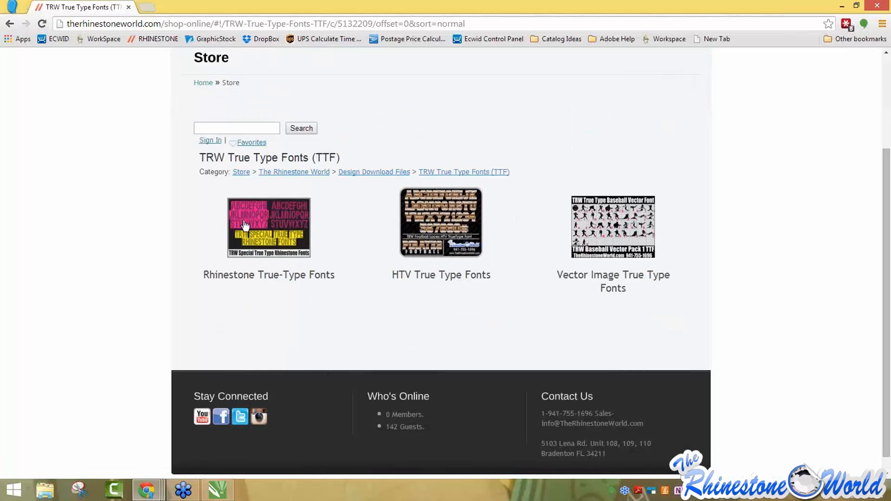
{"action": "left_click", "coordinate": [281, 225]}
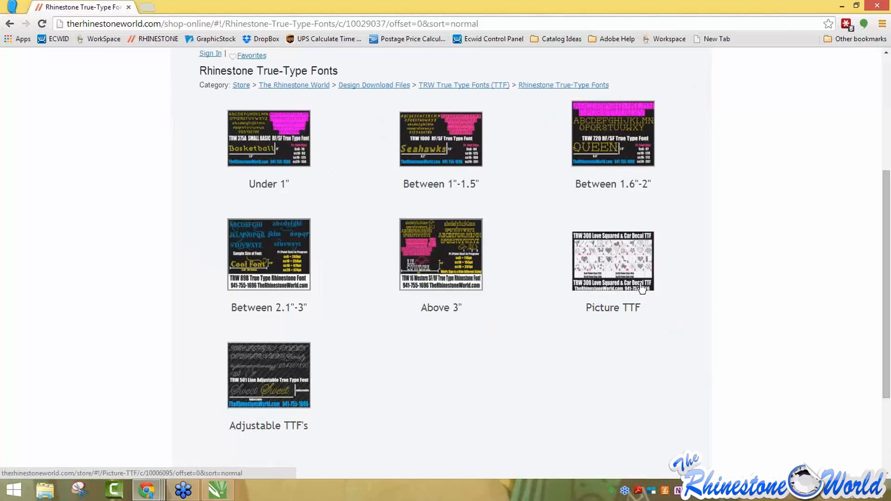
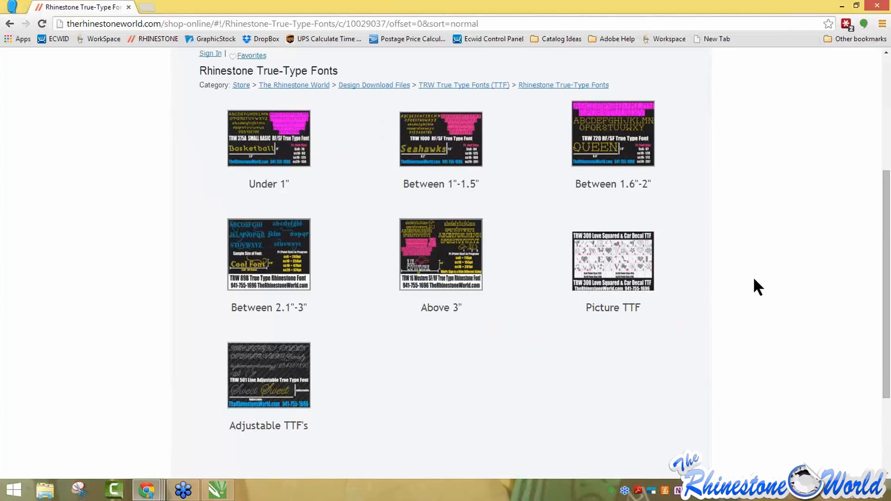
Open the TRW Baseball Pack 1 TTF product from Vector Image True Type Fonts and examine its vector characters and description
{"action": "scroll", "coordinate": [555, 307], "scroll_direction": "up", "scroll_amount": 3}
{"action": "left_click", "coordinate": [466, 253]}
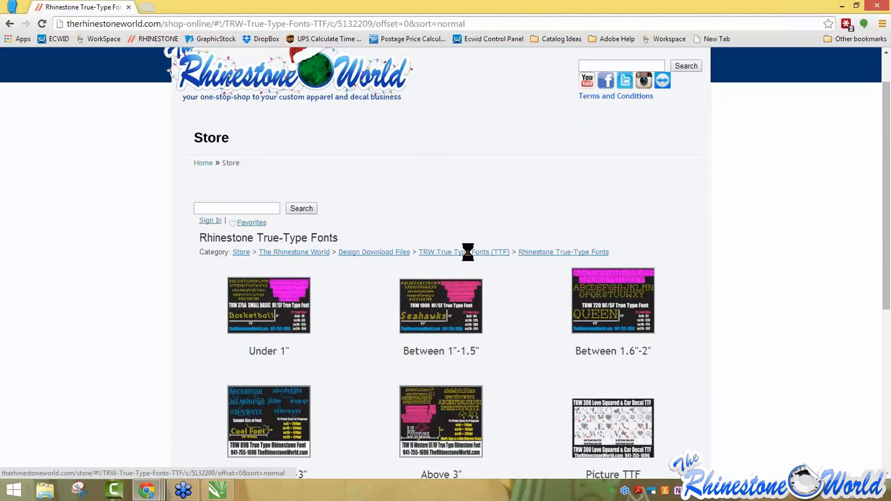
{"action": "left_click", "coordinate": [614, 231]}
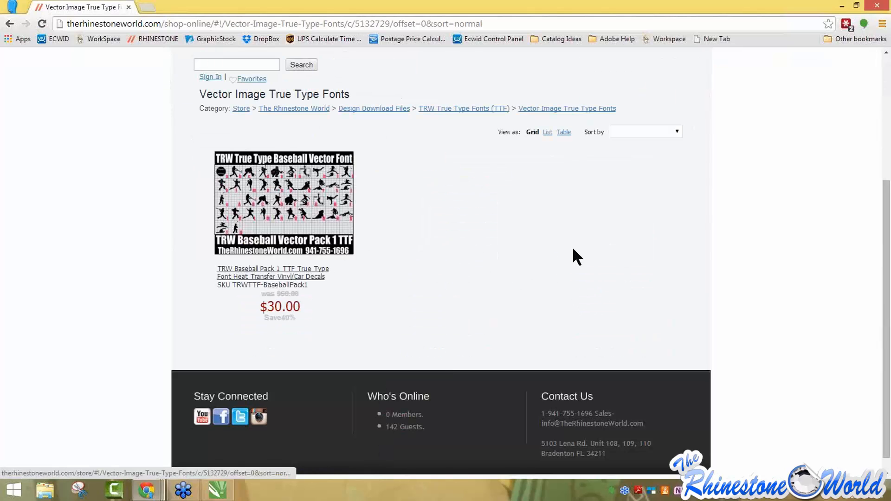
{"action": "left_click", "coordinate": [281, 207]}
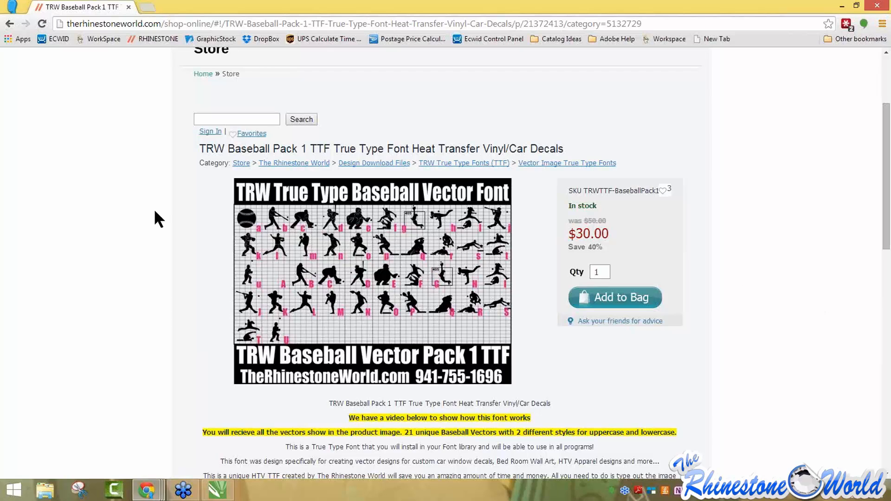
Open the HTV True Type Fonts category and look through its sports and themed fonts and their prices
{"action": "left_click", "coordinate": [474, 163]}
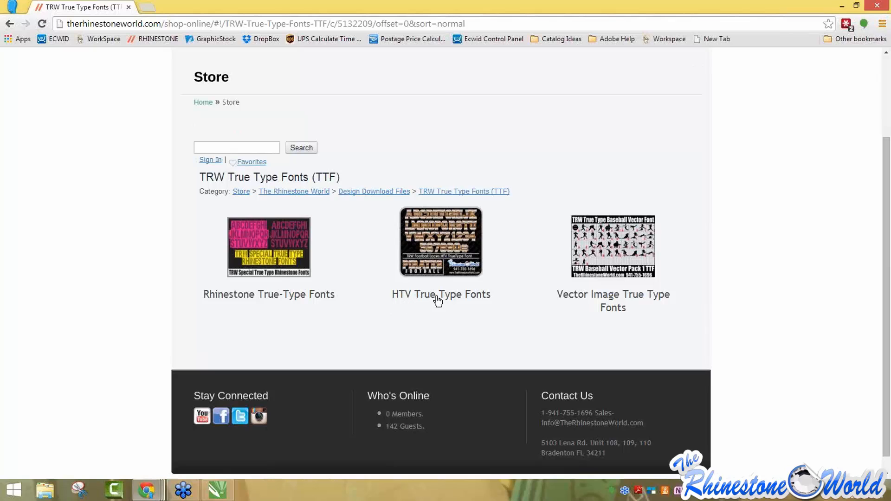
{"action": "left_click", "coordinate": [438, 254]}
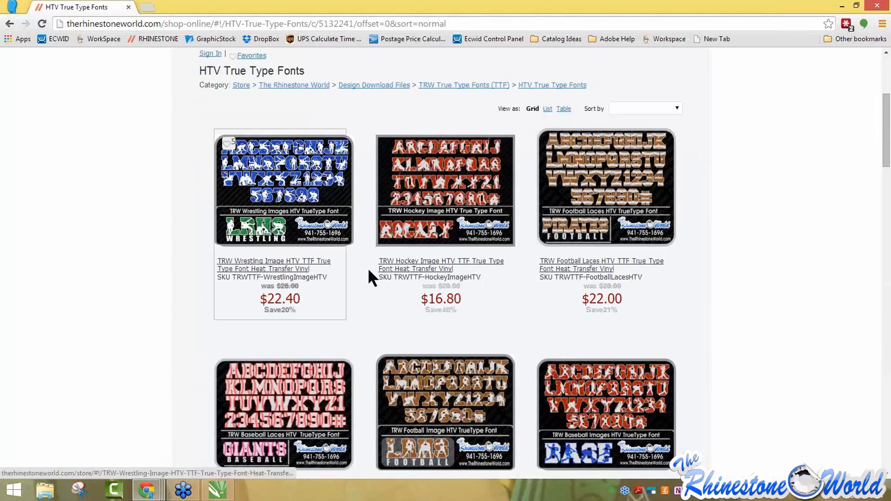
{"action": "scroll", "coordinate": [673, 204], "scroll_direction": "down", "scroll_amount": 6}
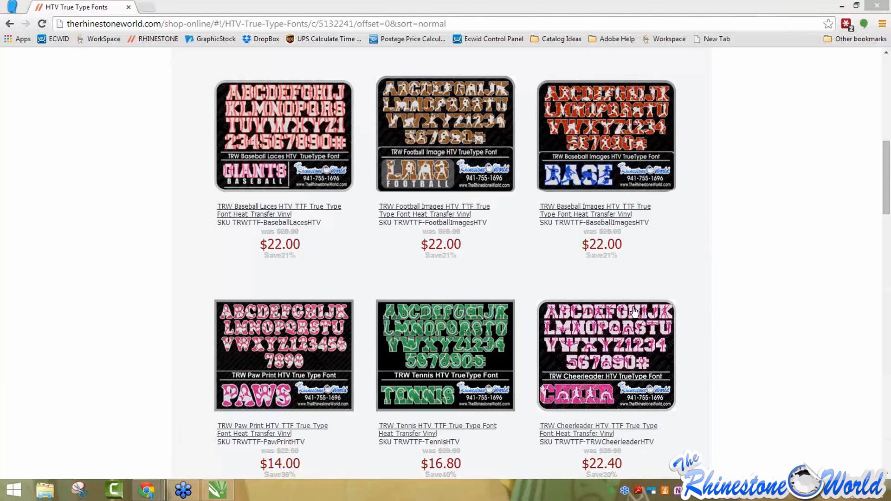
{"action": "left_click", "coordinate": [832, 322]}
{"action": "scroll", "coordinate": [832, 322], "scroll_direction": "down", "scroll_amount": 6}
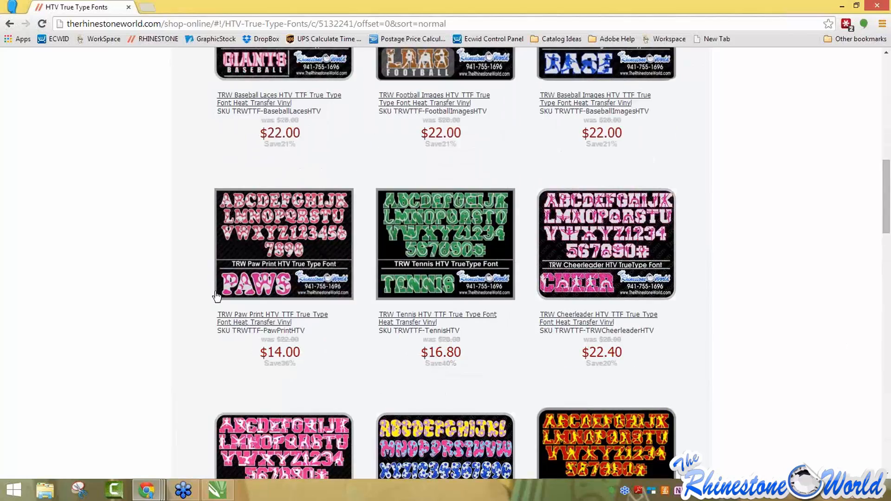
{"action": "scroll", "coordinate": [453, 312], "scroll_direction": "up", "scroll_amount": 1}
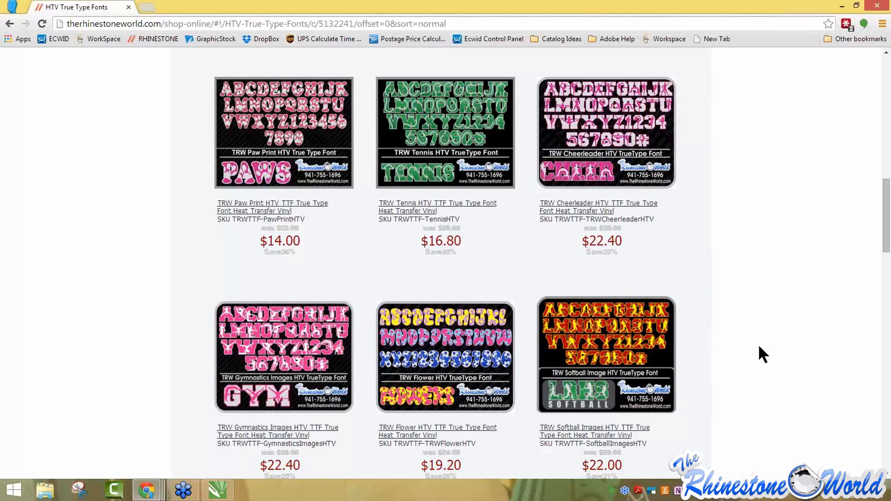
{"action": "scroll", "coordinate": [759, 347], "scroll_direction": "down", "scroll_amount": 1}
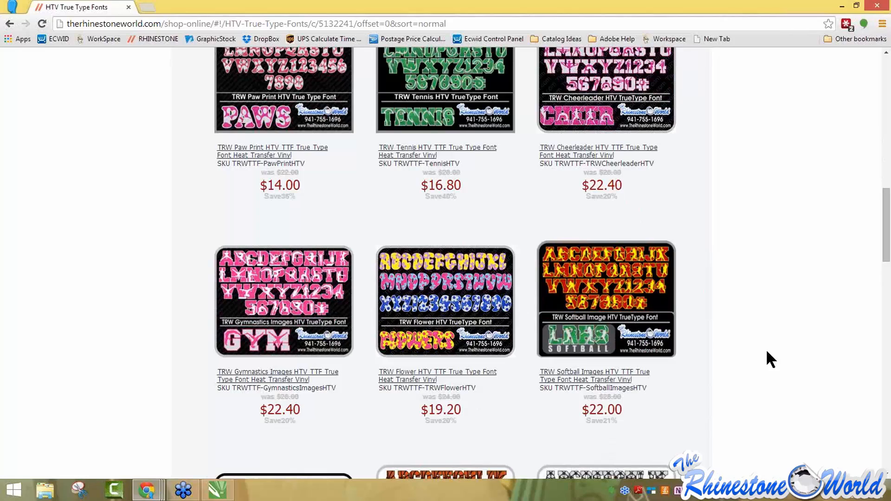
{"action": "scroll", "coordinate": [750, 357], "scroll_direction": "up", "scroll_amount": 15}
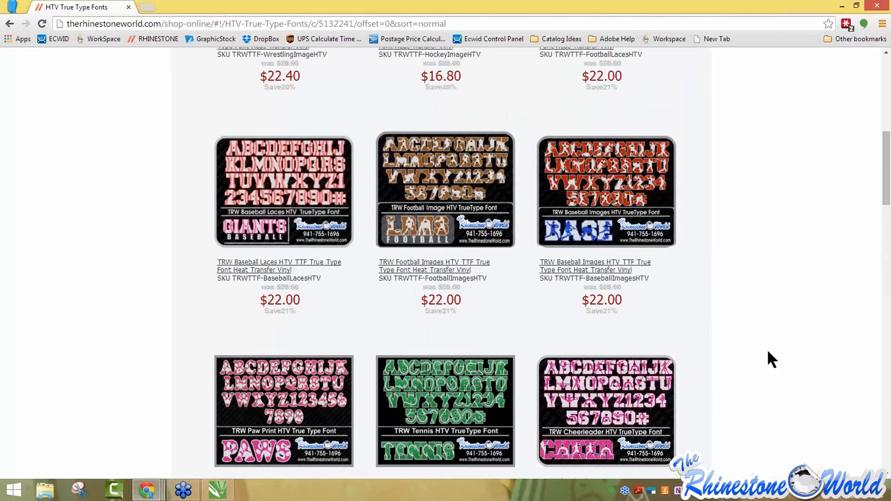
{"action": "scroll", "coordinate": [775, 368], "scroll_direction": "up", "scroll_amount": 4}
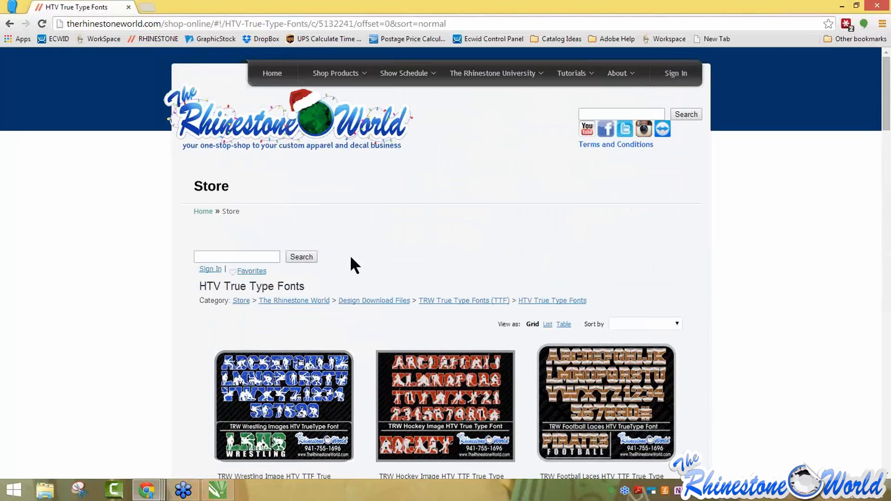
Open the Above 3" category of Rhinestone True-Type Fonts and look through its script, zebra, western and number fonts
{"action": "left_click", "coordinate": [457, 304]}
{"action": "left_click", "coordinate": [269, 263]}
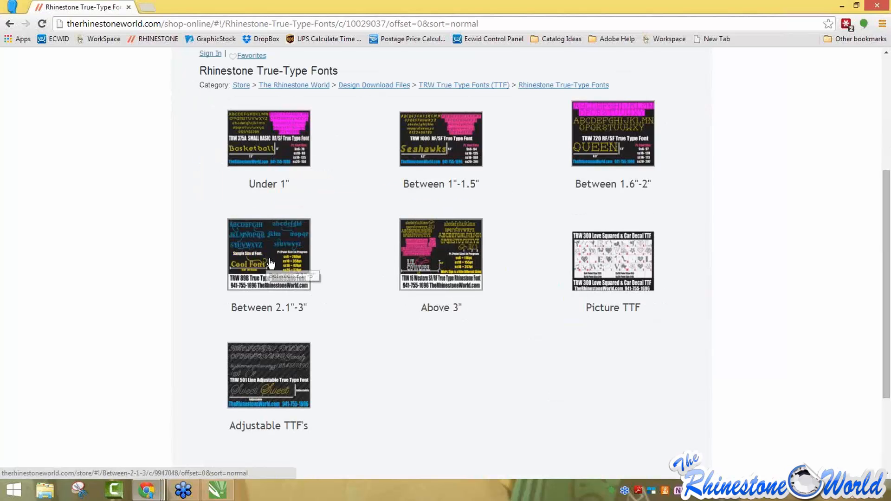
{"action": "left_click", "coordinate": [440, 249]}
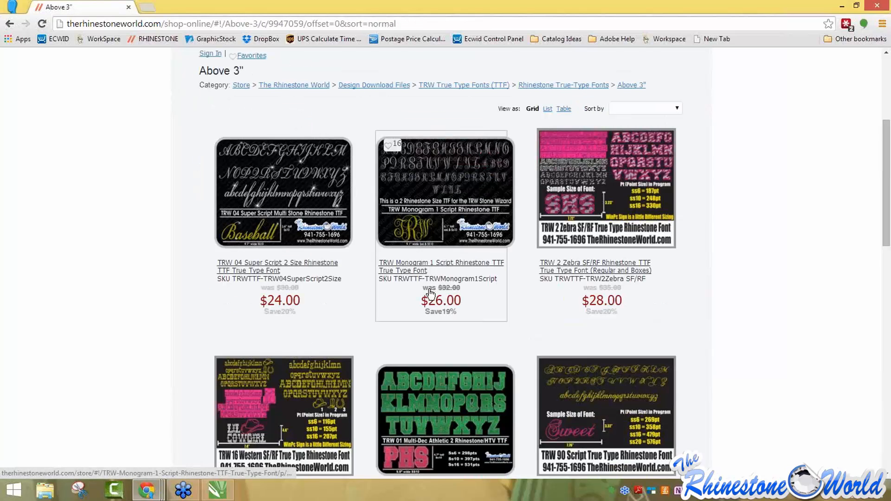
{"action": "scroll", "coordinate": [430, 294], "scroll_direction": "down", "scroll_amount": 12}
{"action": "scroll", "coordinate": [319, 315], "scroll_direction": "up", "scroll_amount": 5}
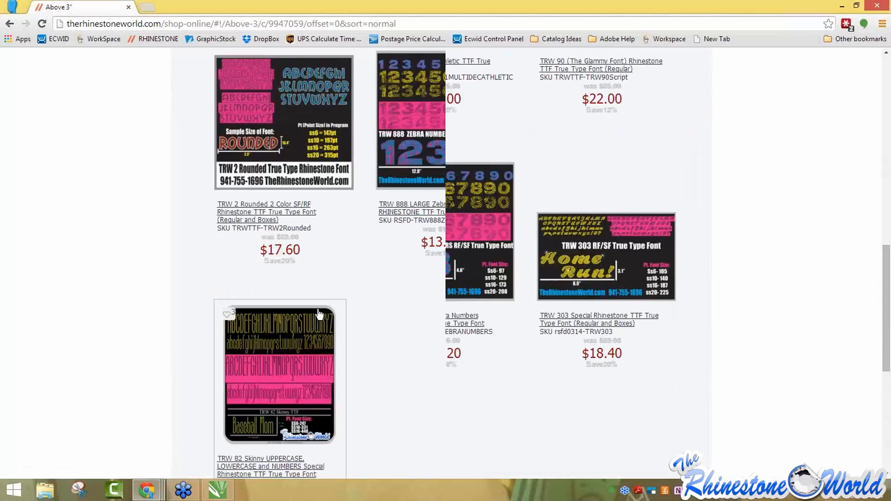
{"action": "scroll", "coordinate": [320, 315], "scroll_direction": "up", "scroll_amount": 13}
{"action": "scroll", "coordinate": [514, 322], "scroll_direction": "down", "scroll_amount": 9}
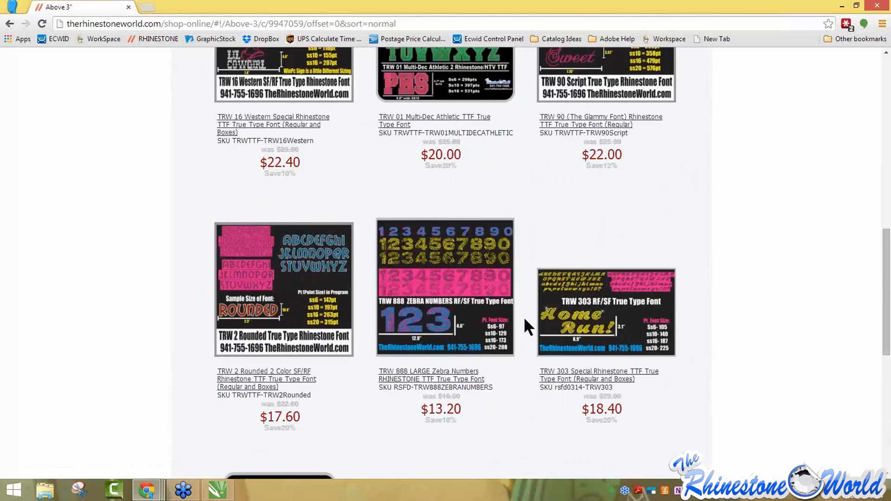
{"action": "scroll", "coordinate": [524, 317], "scroll_direction": "up", "scroll_amount": 9}
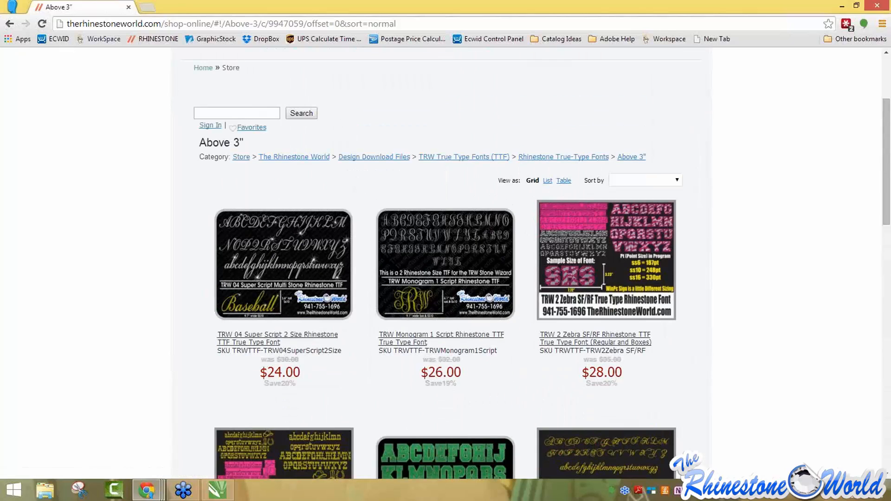
Open the TRW Mega Bling Font Pack 1 product from the Between 2.1"-3" category of Rhinestone True-Type Fonts and look over its page
{"action": "left_click", "coordinate": [9, 24]}
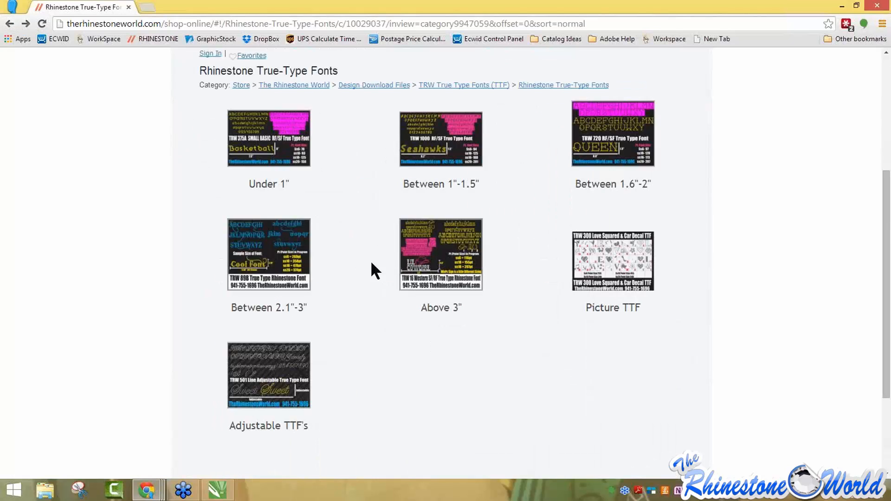
{"action": "left_click", "coordinate": [228, 246]}
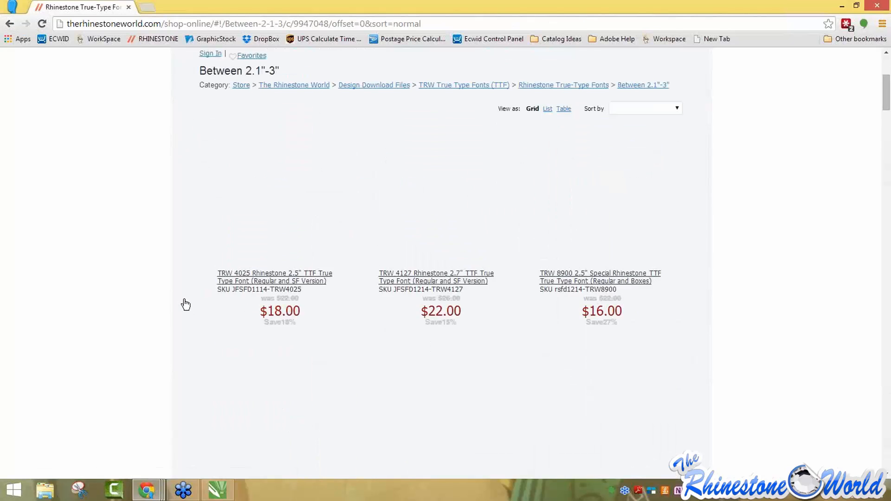
{"action": "scroll", "coordinate": [186, 305], "scroll_direction": "down", "scroll_amount": 20}
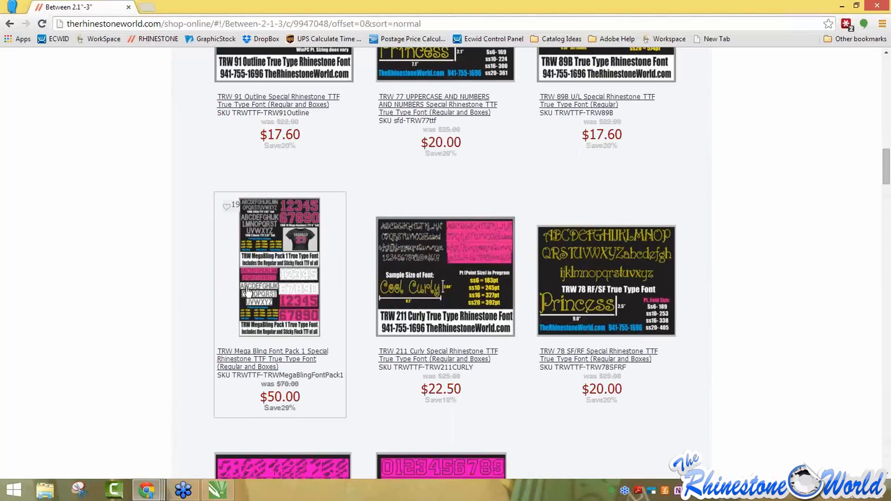
{"action": "left_click", "coordinate": [247, 291]}
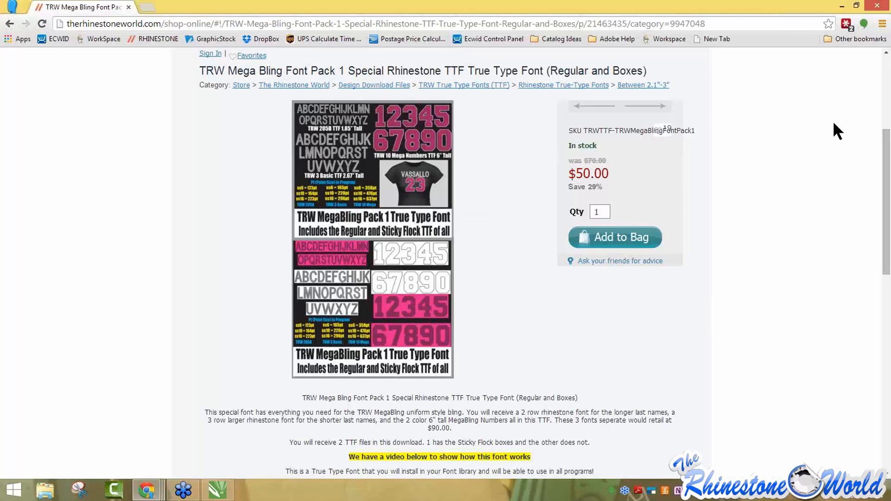
{"action": "left_click", "coordinate": [888, 74]}
{"action": "scroll", "coordinate": [887, 74], "scroll_direction": "down", "scroll_amount": 4}
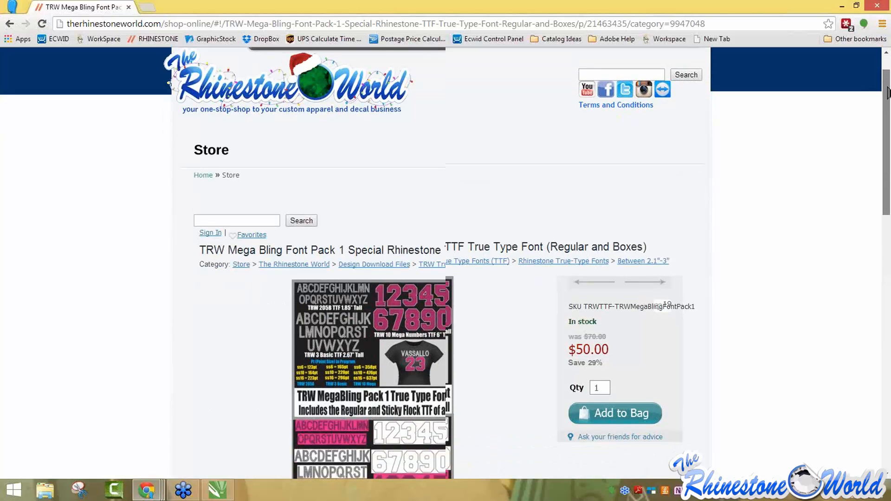
{"action": "left_click_drag", "start_coordinate": [886, 119], "coordinate": [886, 113]}
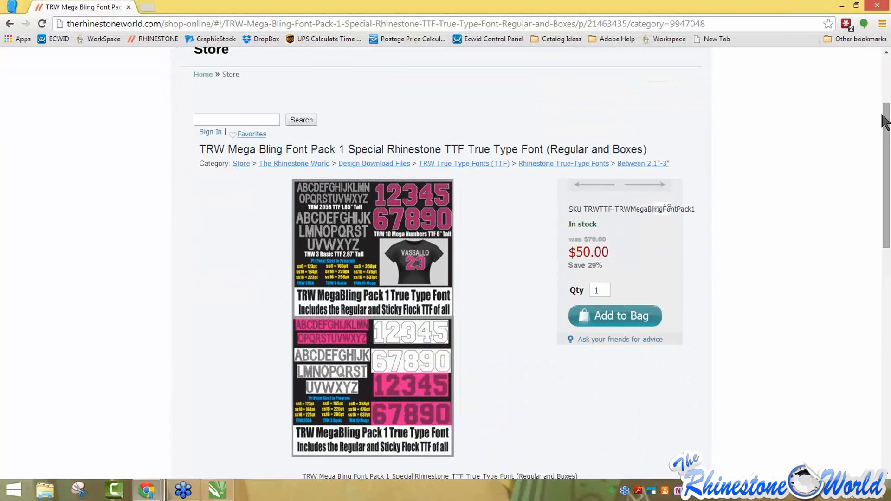